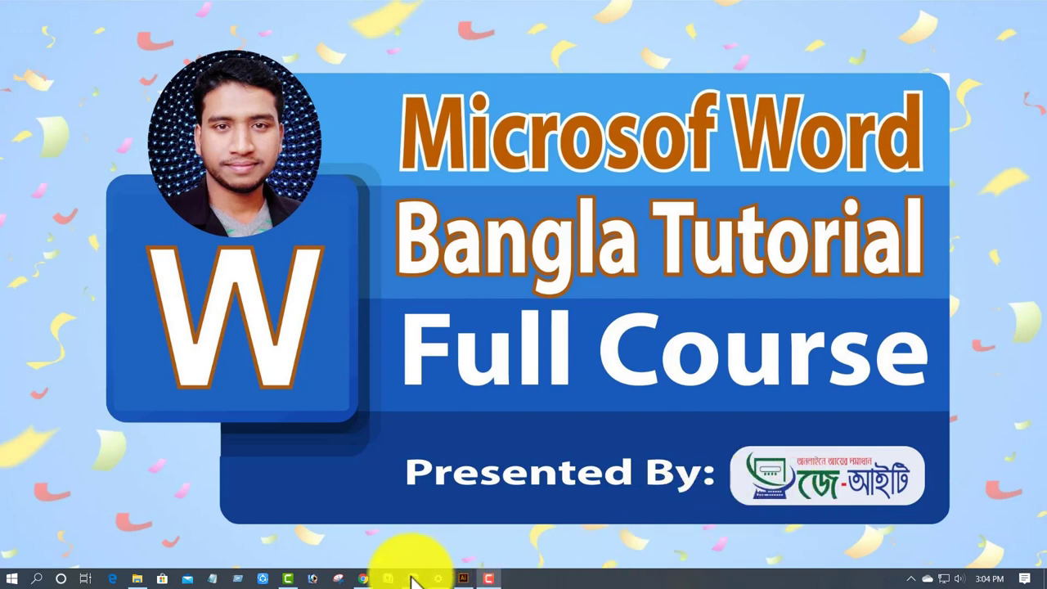
Bring the 'MS Word bangla Tutorial' window to the front from the Word taskbar preview
mouse_move(413, 580)
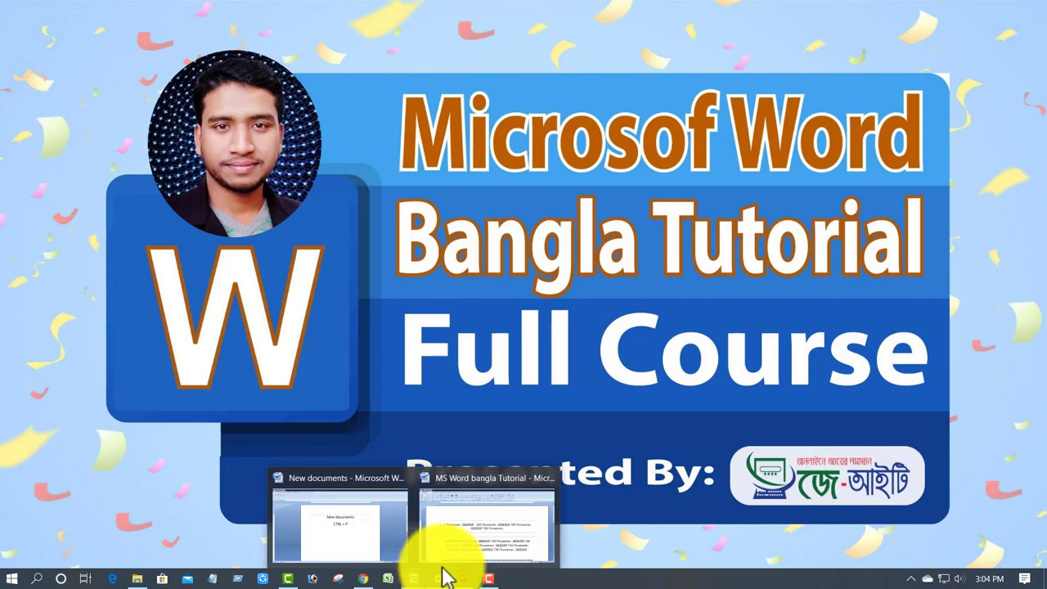
left_click(436, 558)
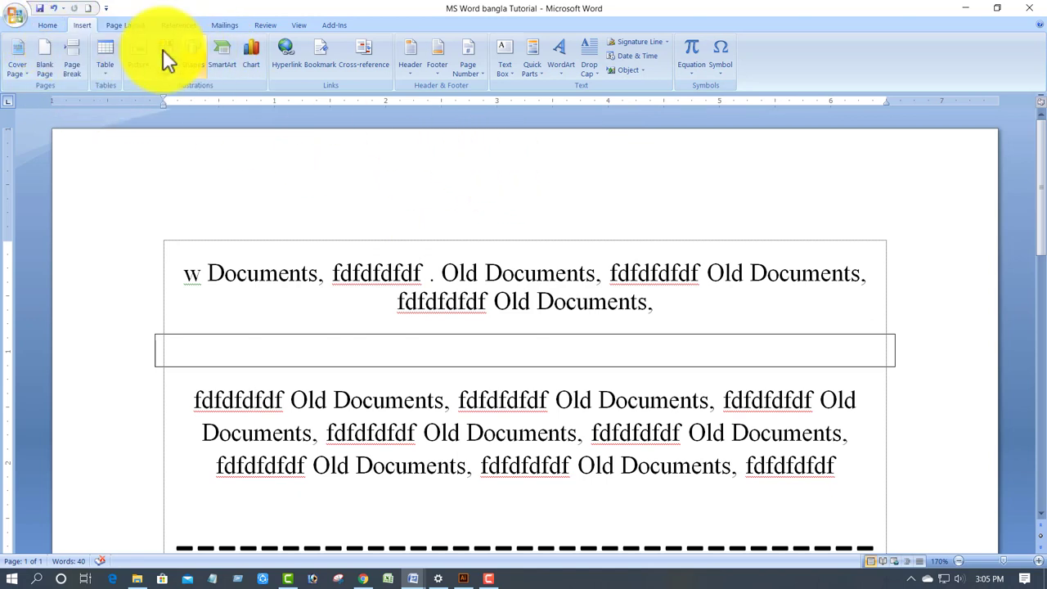
Insert an empty paragraph above the first 'Old Documents' line in the framed text
left_click(46, 22)
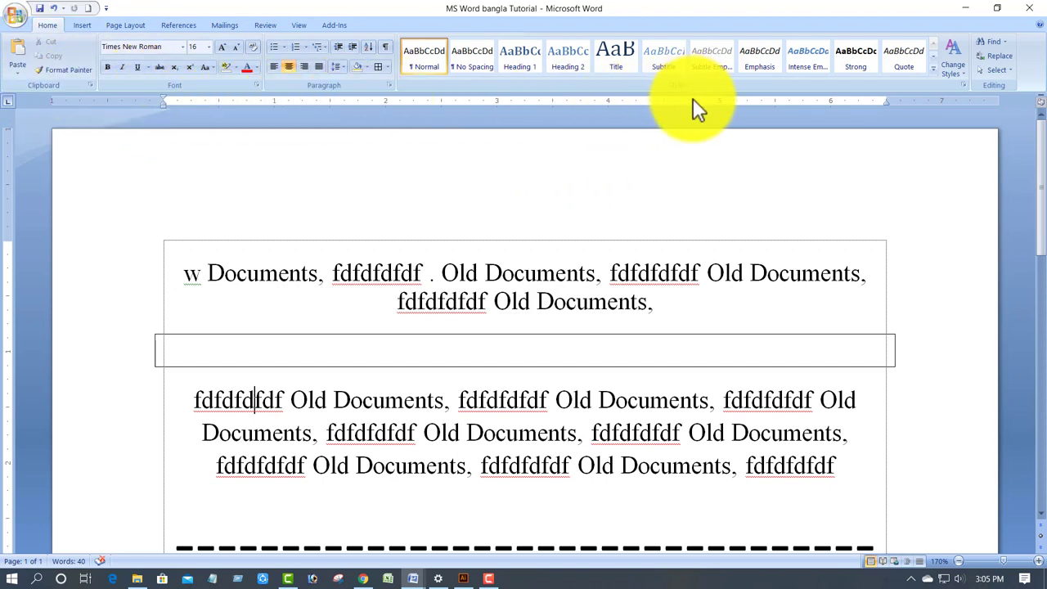
left_click(81, 24)
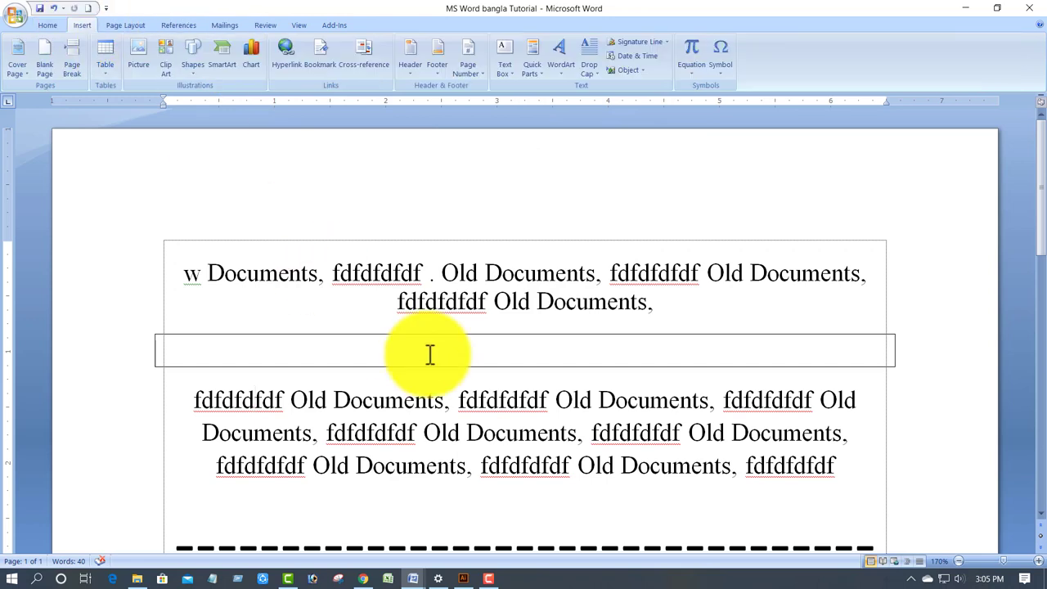
left_click(202, 273)
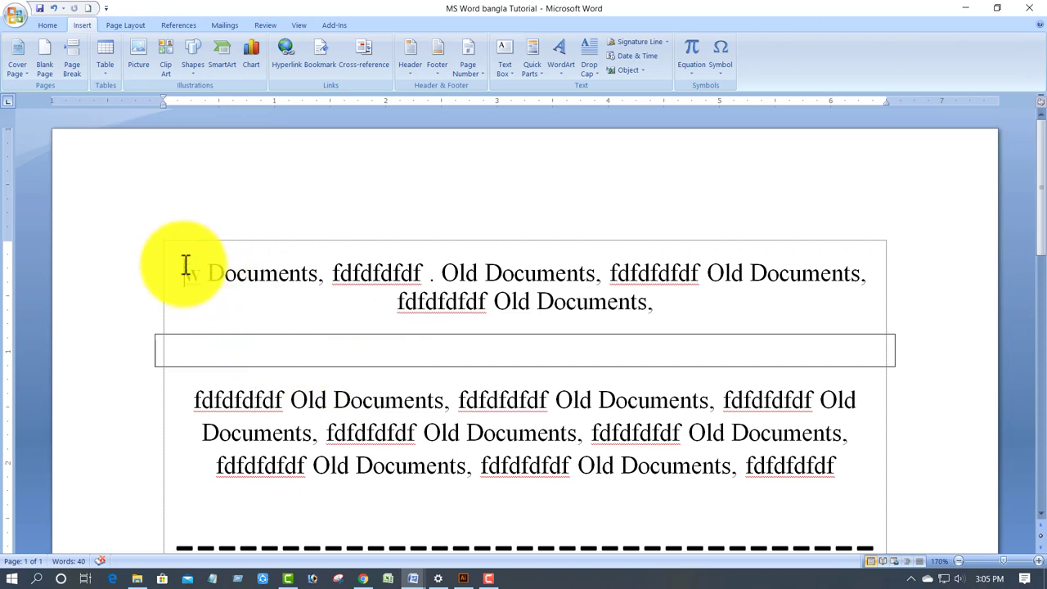
key("Return")
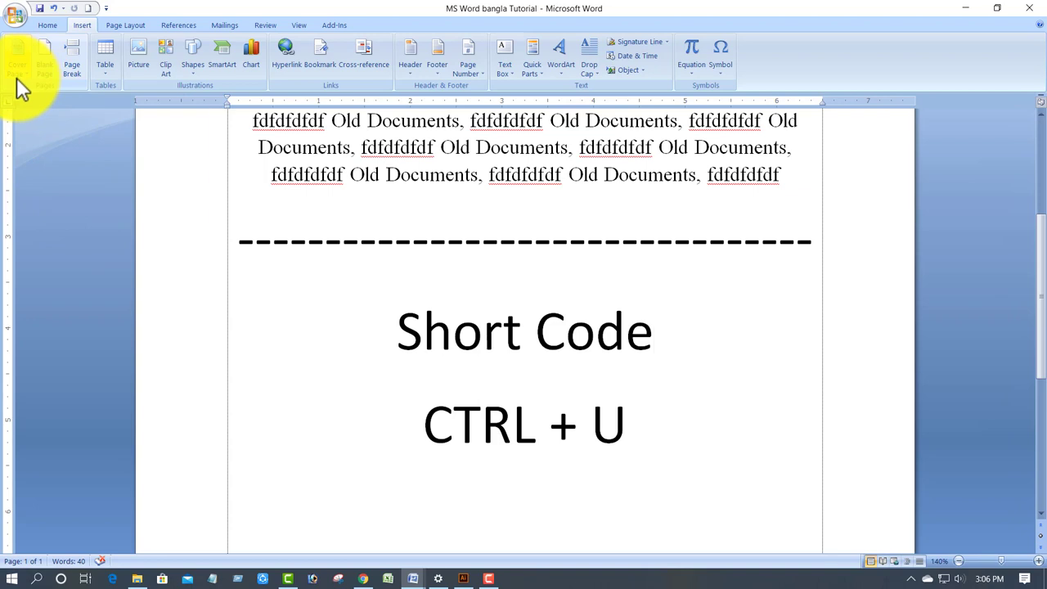
Insert the orange-and-green Tiles design from the Cover Page gallery
left_click(20, 72)
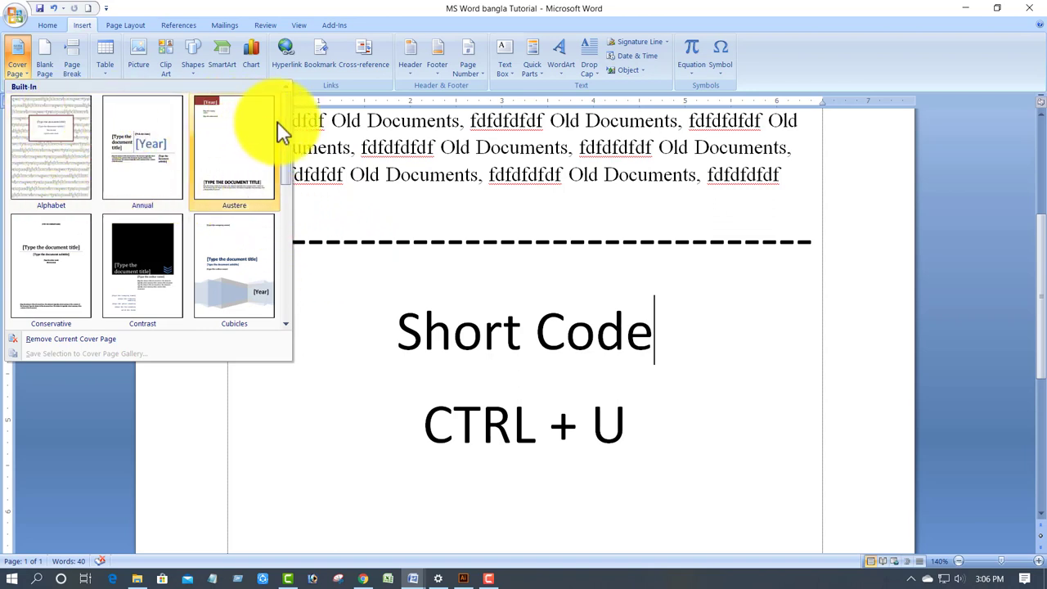
left_click_drag(285, 125, 287, 276)
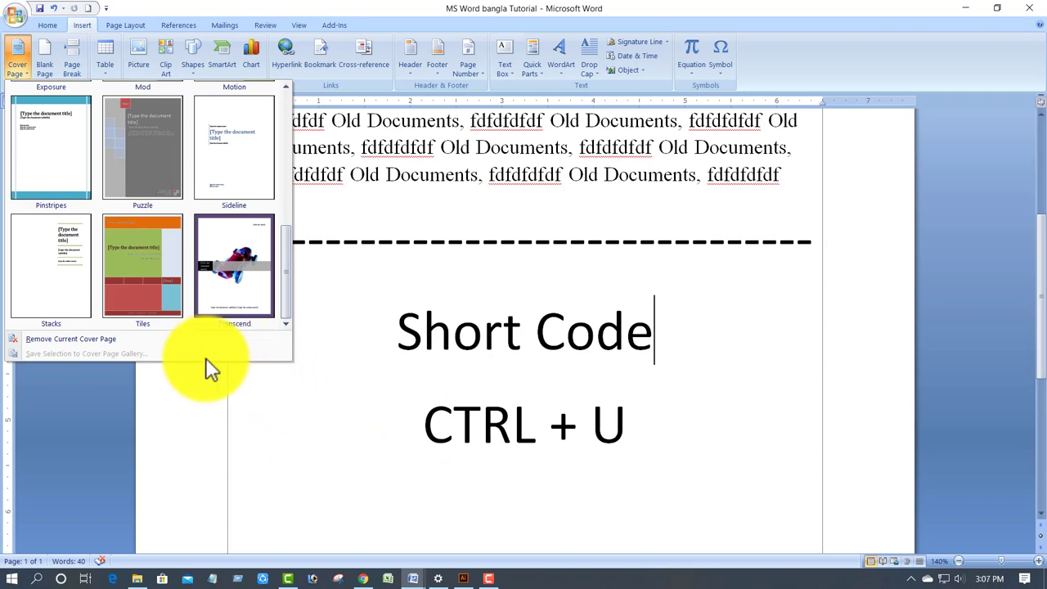
left_click(164, 261)
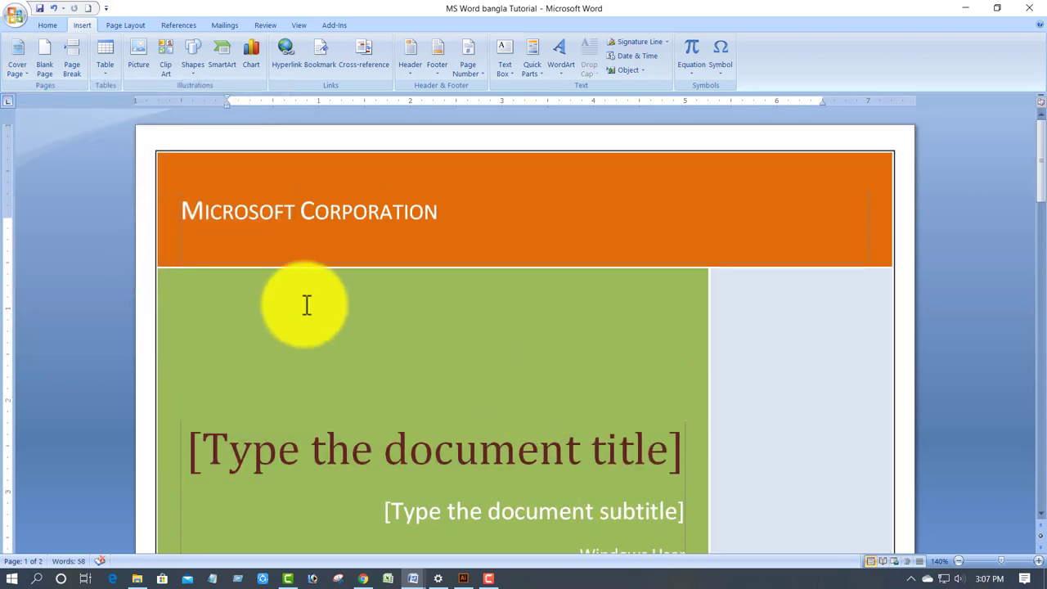
Replace the cover page's company name with 'Home work'
left_click(191, 210)
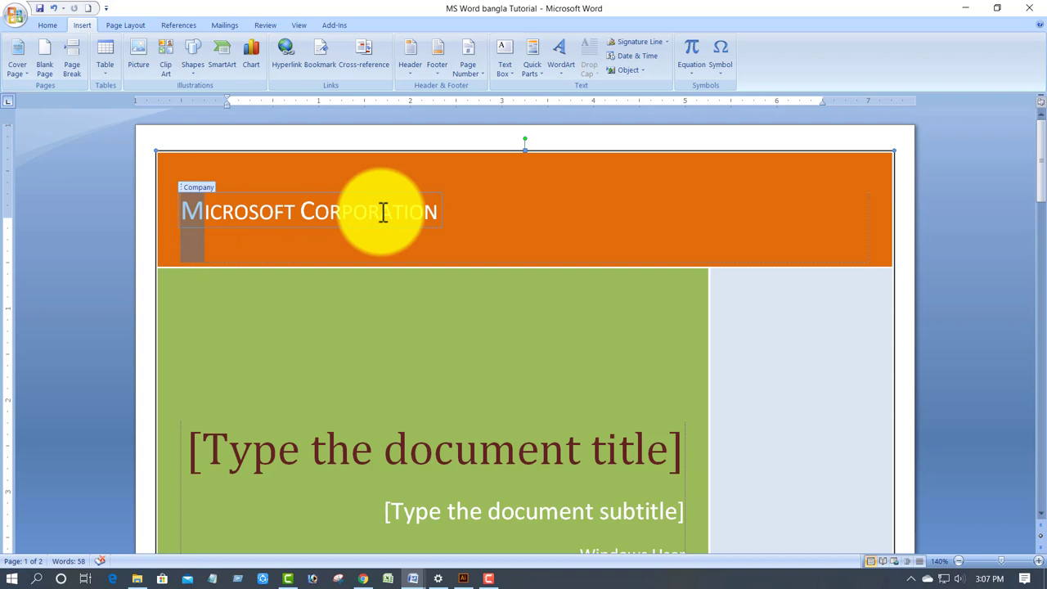
triple_click(434, 212)
type("Home work")
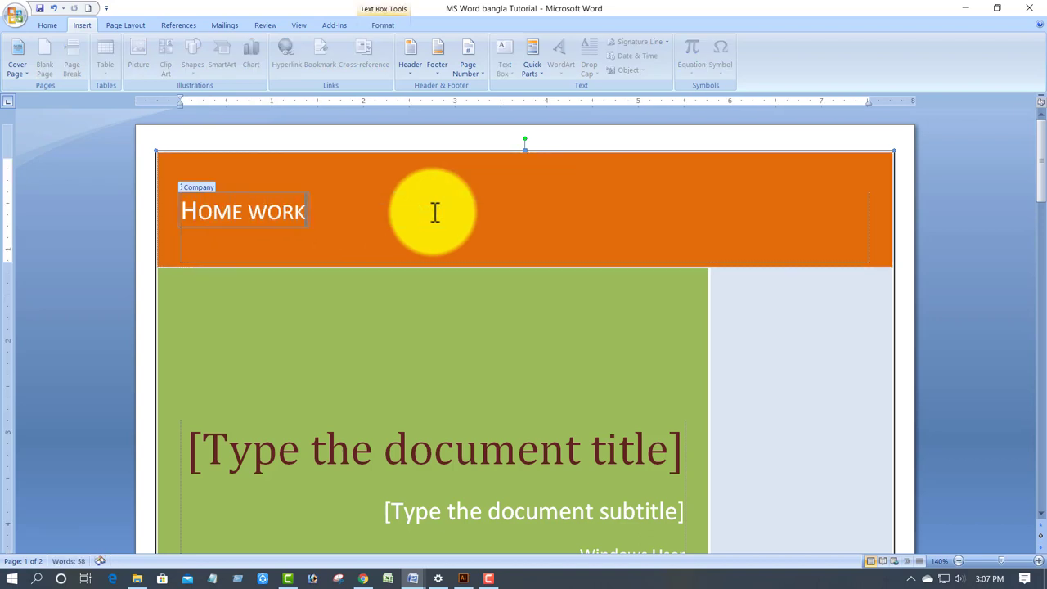
scroll(397, 428, "down", 3)
Enter the title 'Microsoft Word Bangla Tutorial' and shrink it to fit one line
left_click(225, 320)
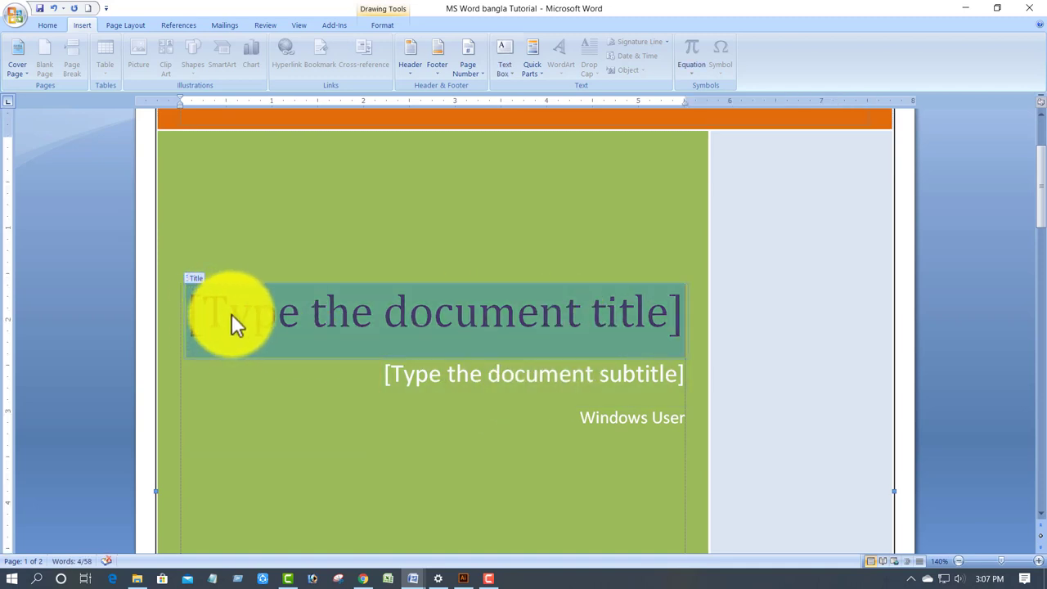
type("Micro")
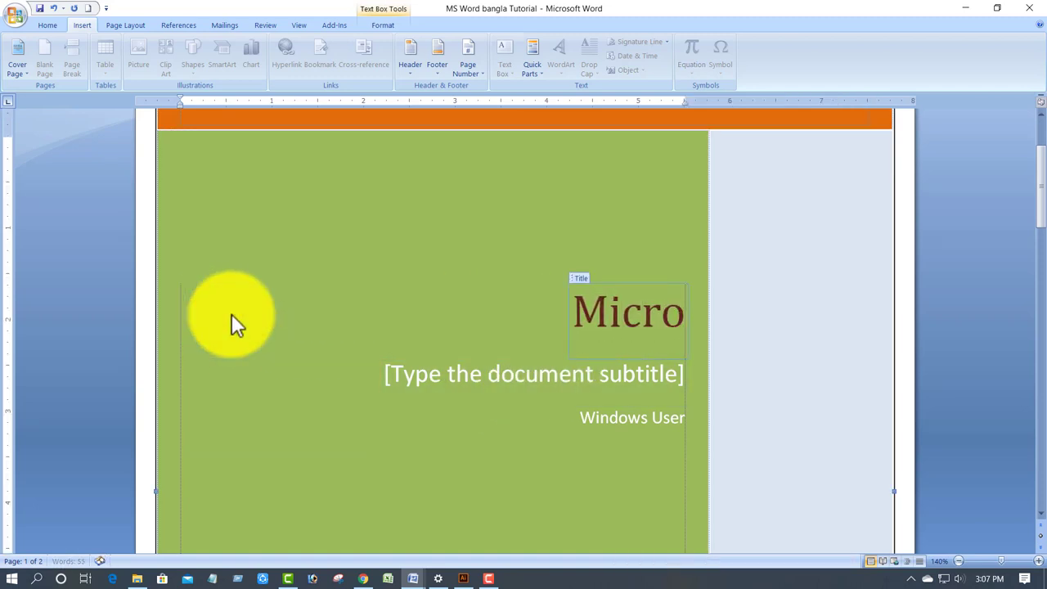
type("soft W")
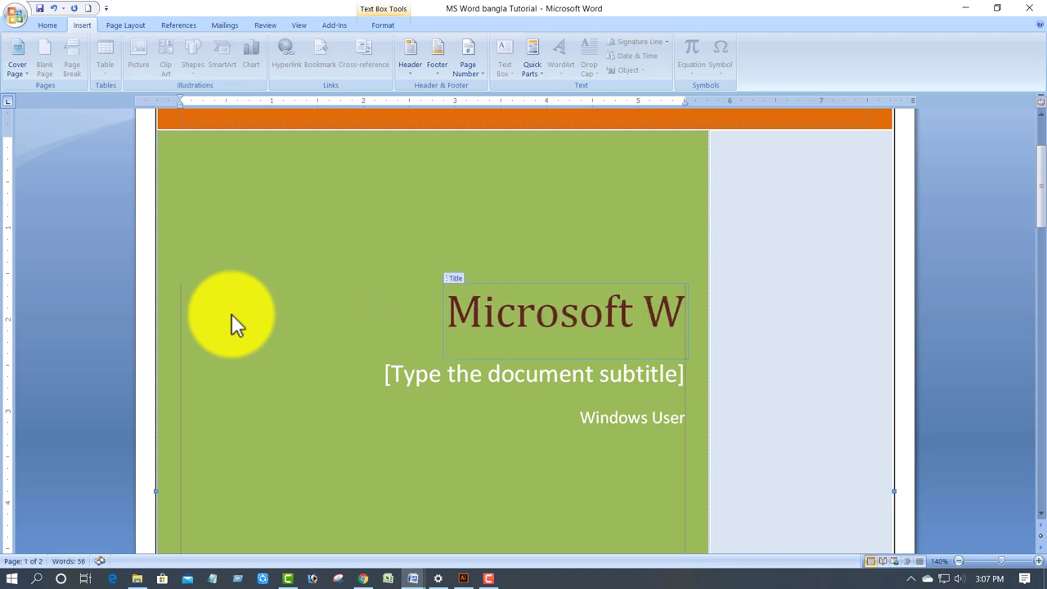
type("ord Bangl")
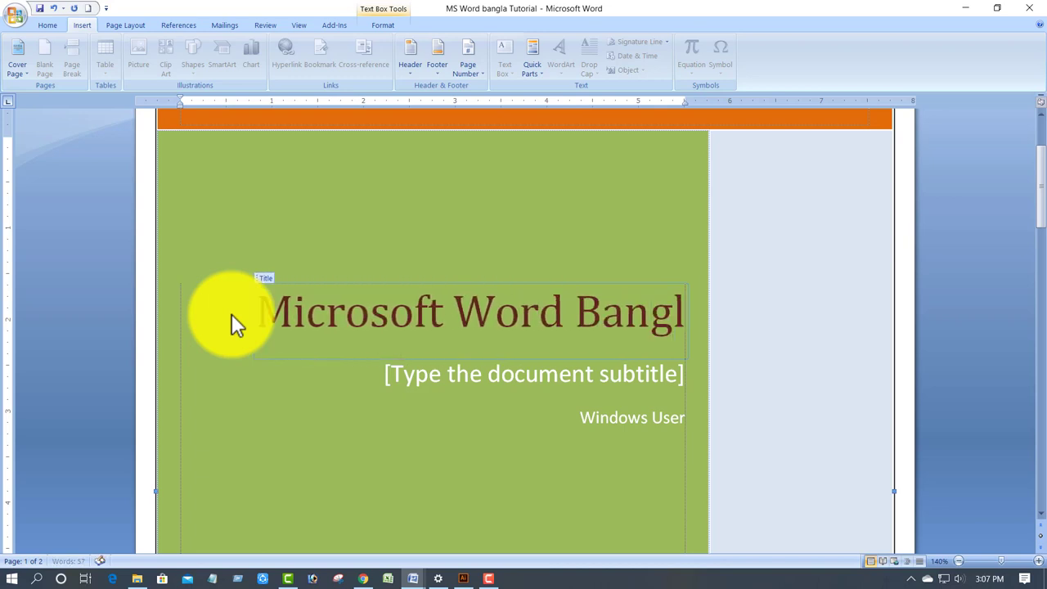
type("a Tutor")
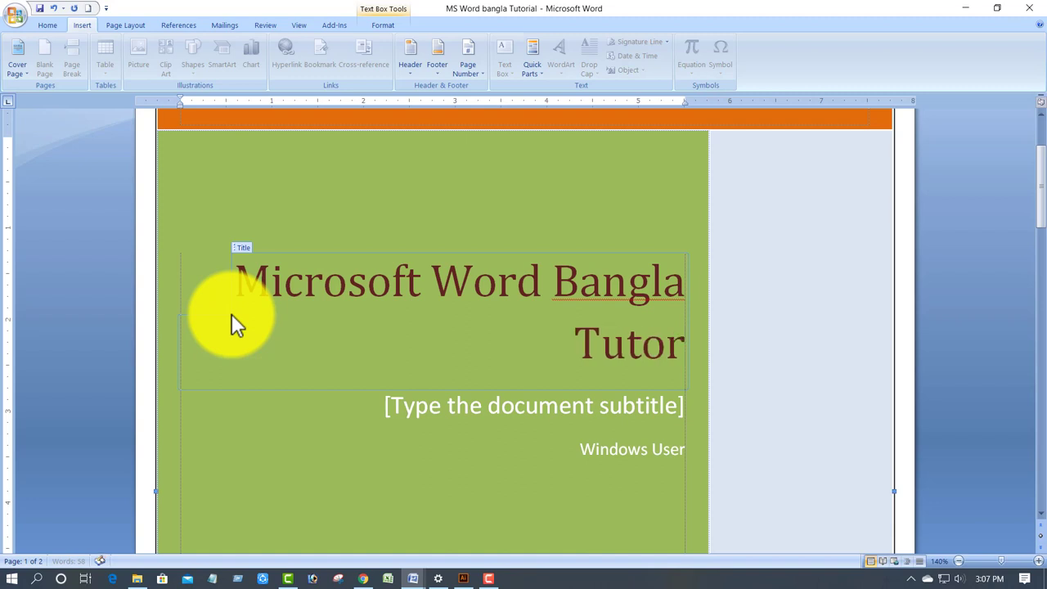
type("ial")
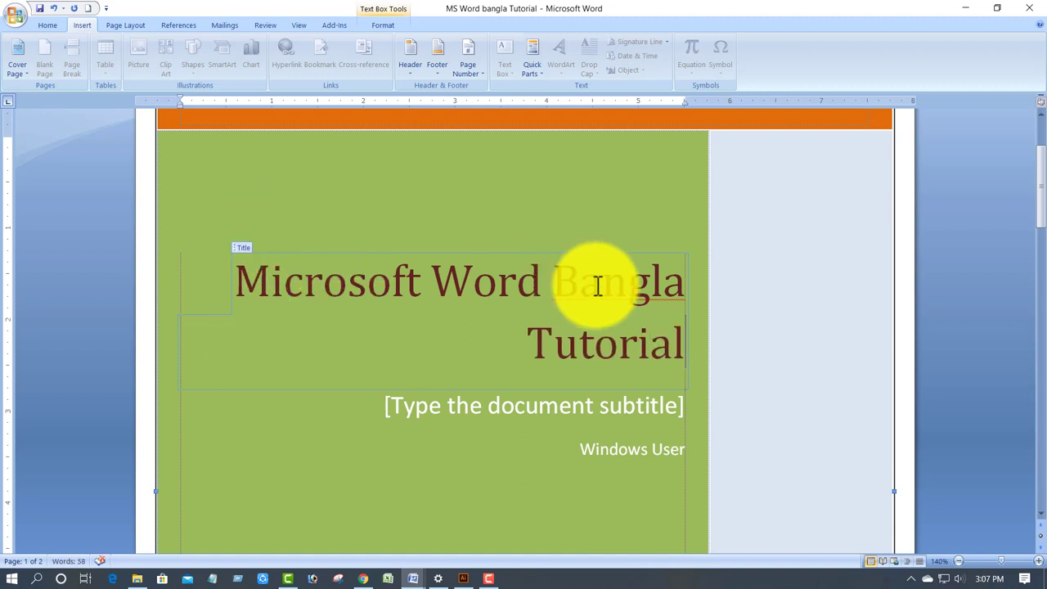
left_click(603, 282)
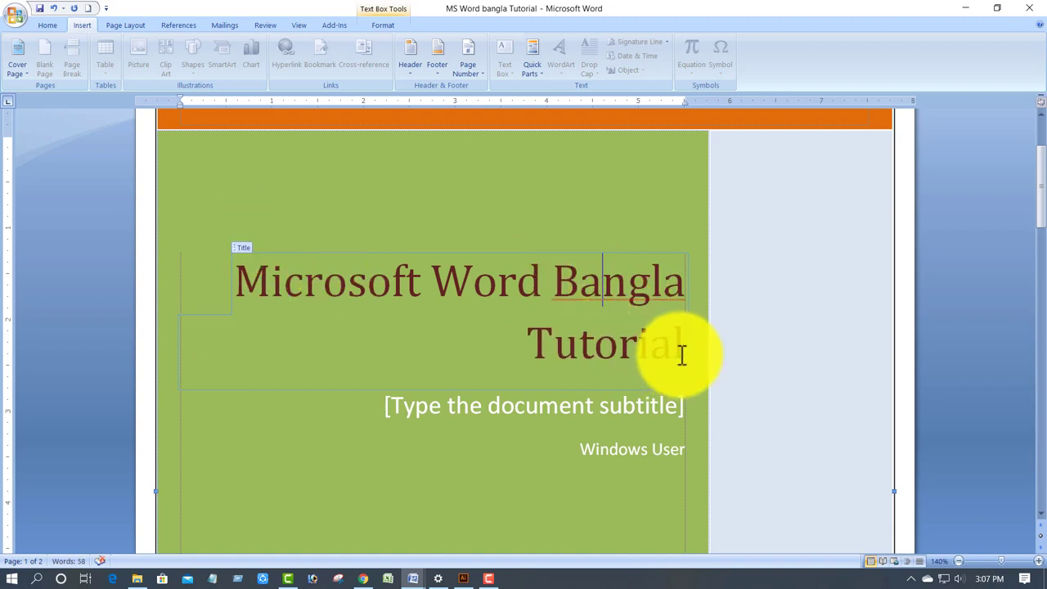
left_click_drag(689, 355, 221, 304)
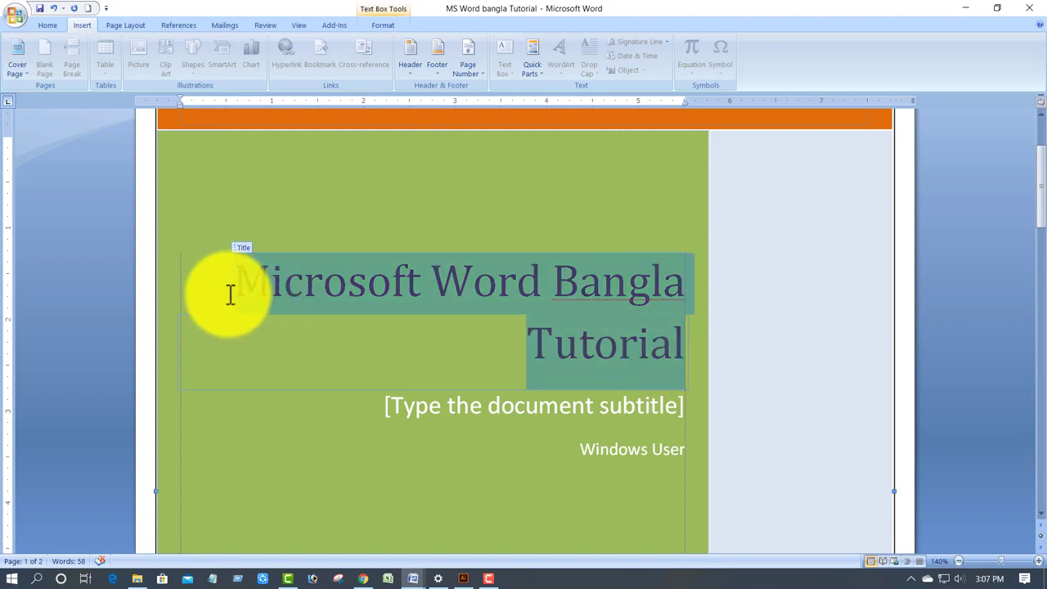
key("ctrl+bracketleft")
key("ctrl+bracketleft")
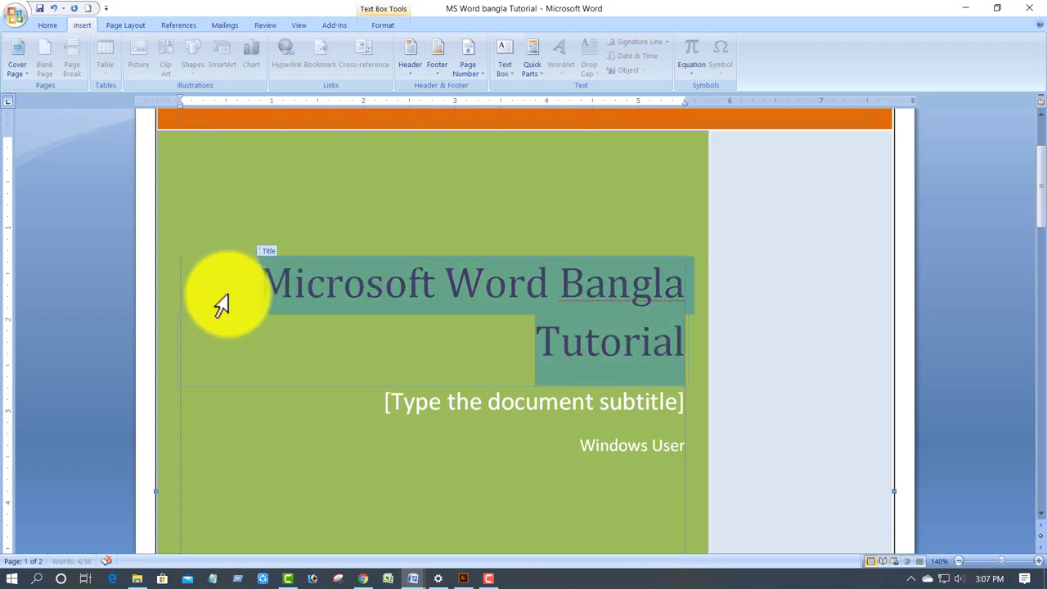
key("ctrl+bracketleft")
key("ctrl+bracketleft")
key("ctrl+bracketleft")
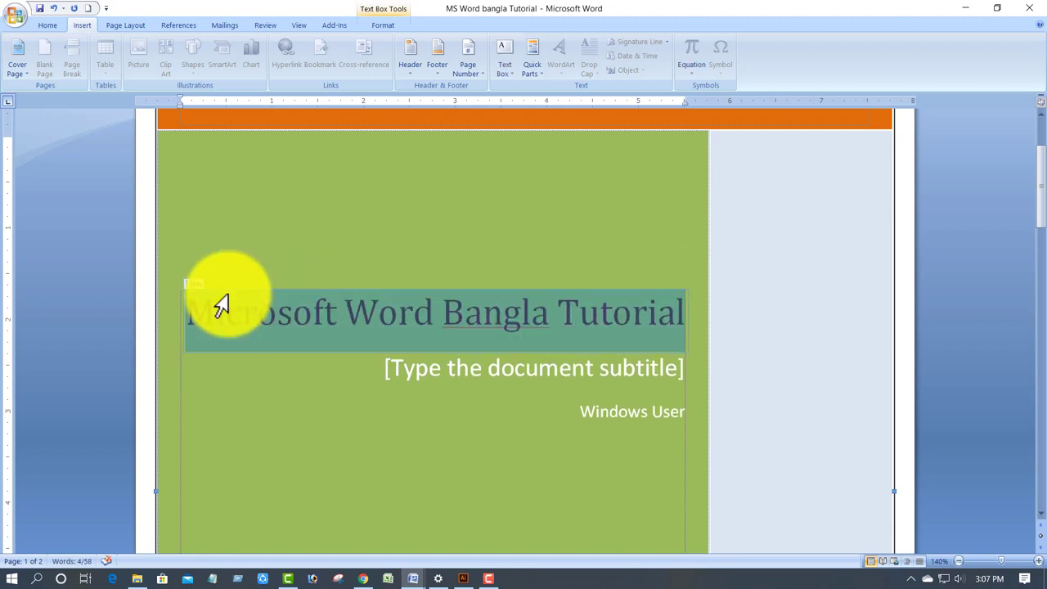
Fill the cover subtitle with 'Learn for more knoledge'
left_click(547, 377)
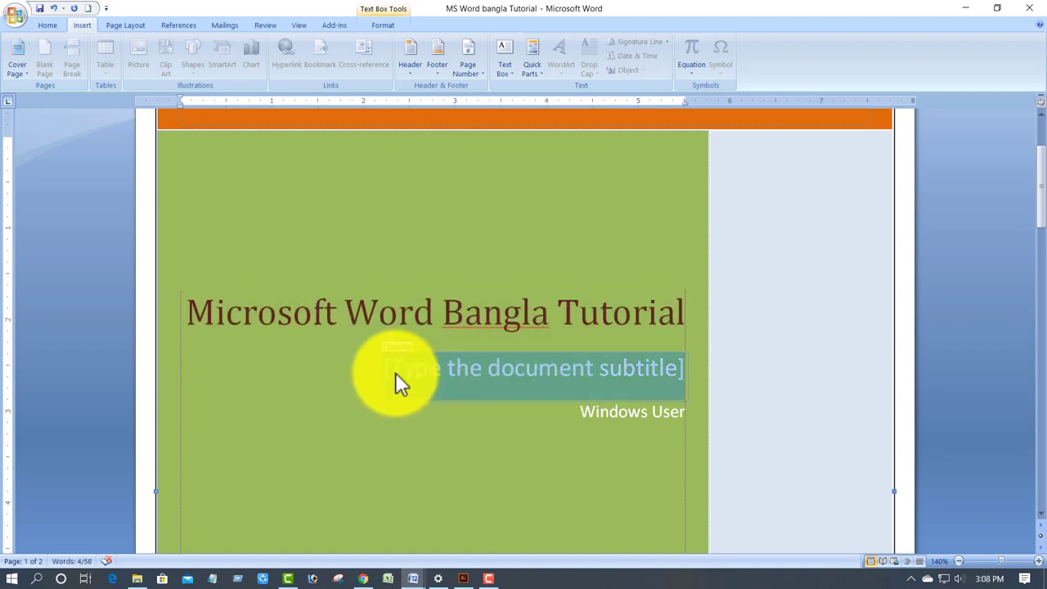
type("Ler")
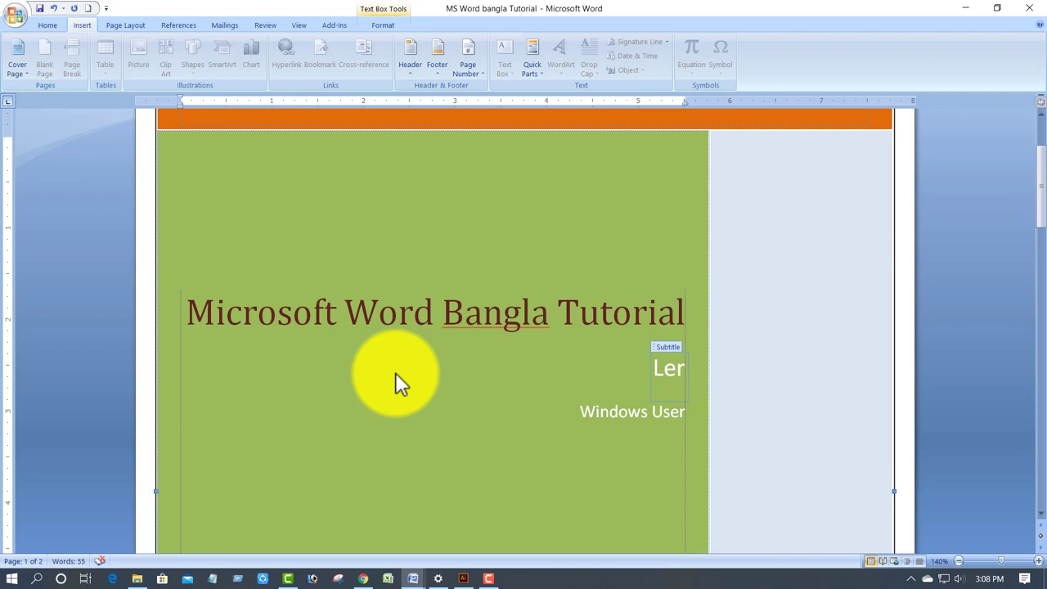
type("n for")
key("BackSpace")
key("BackSpace")
key("BackSpace")
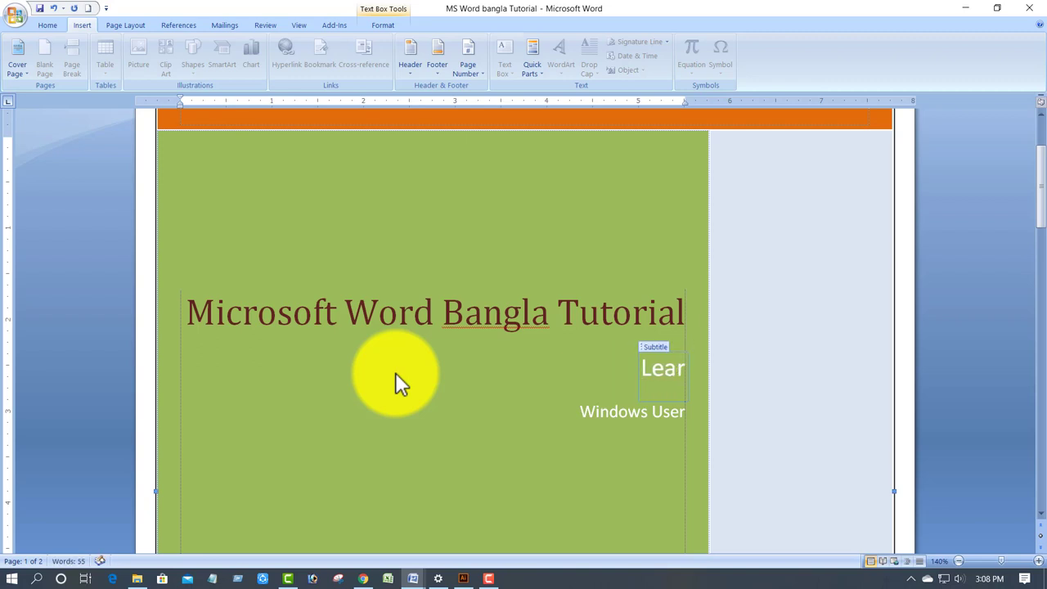
type("n formo")
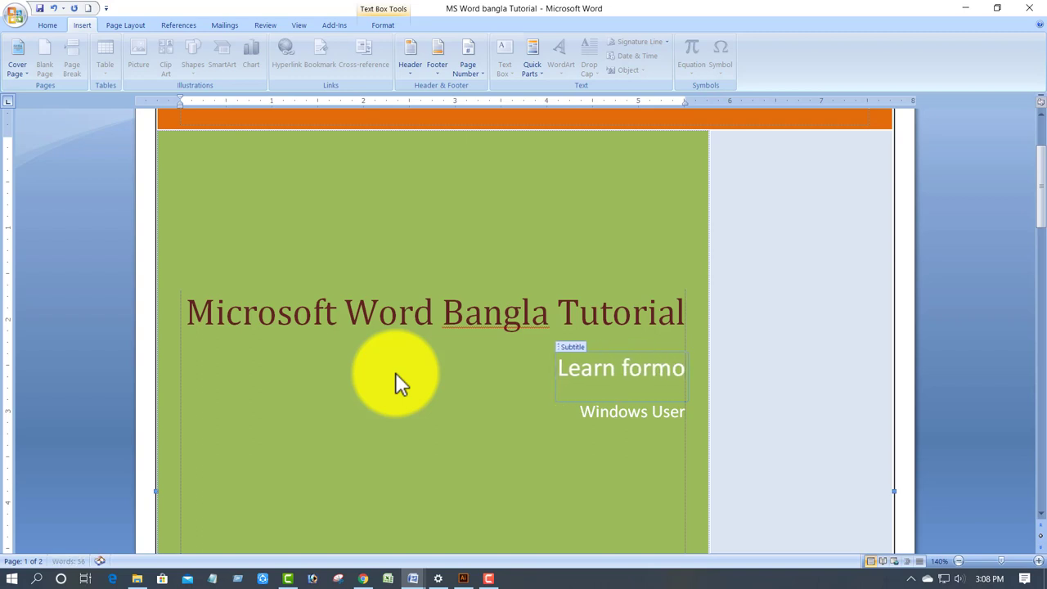
key("BackSpace")
key("BackSpace")
type("mor")
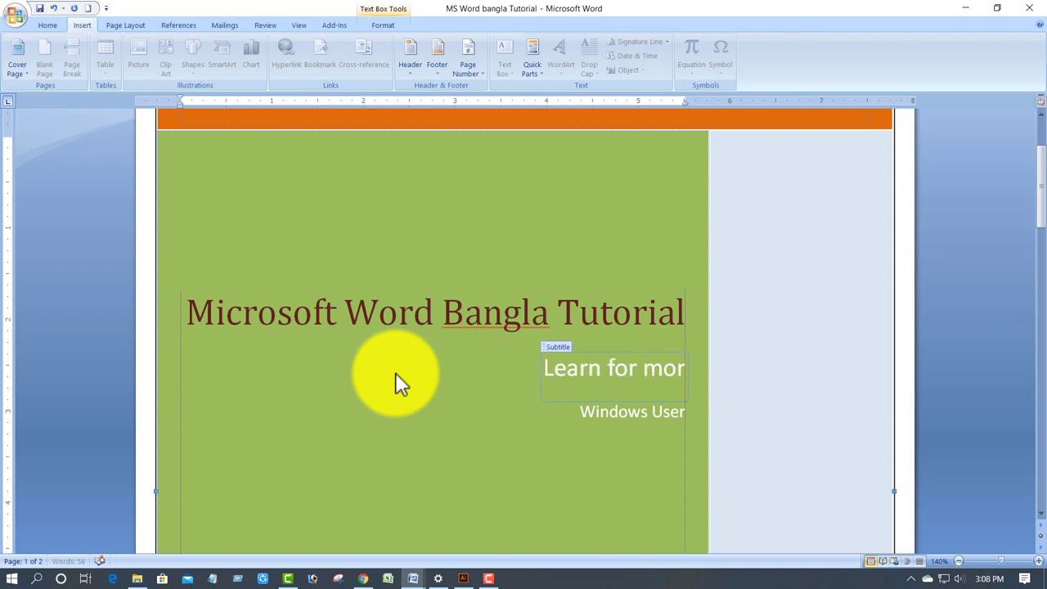
type("e knol")
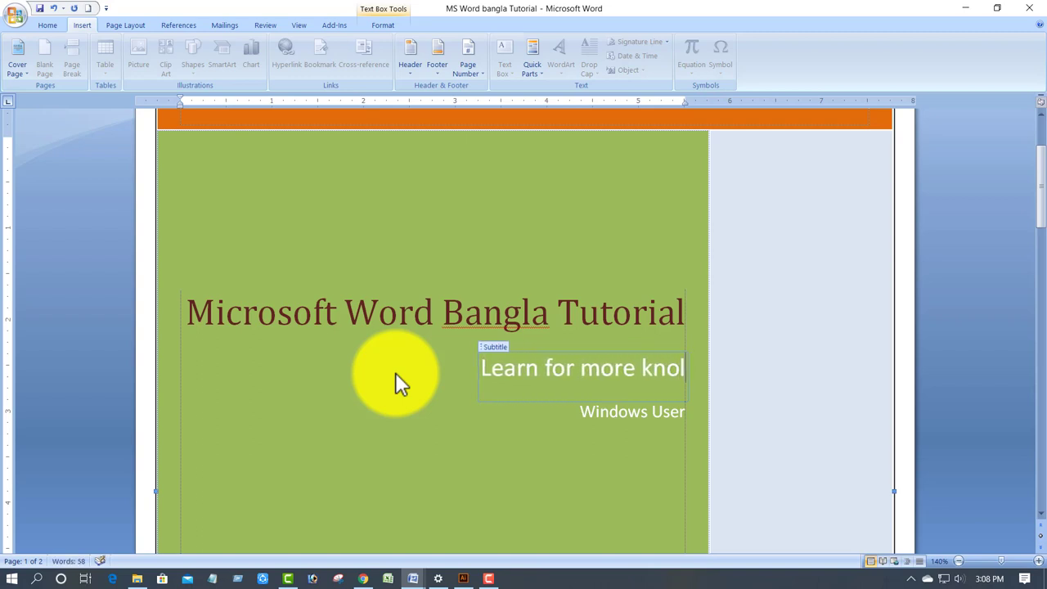
type("edge")
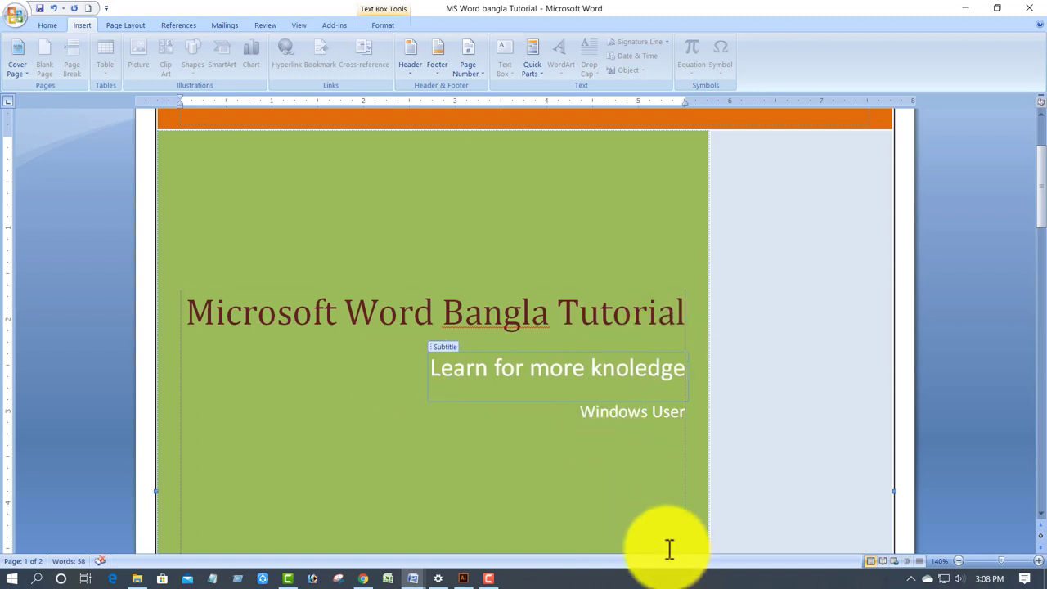
Replace the placeholder author with the tutorial author's full name
left_click(605, 413)
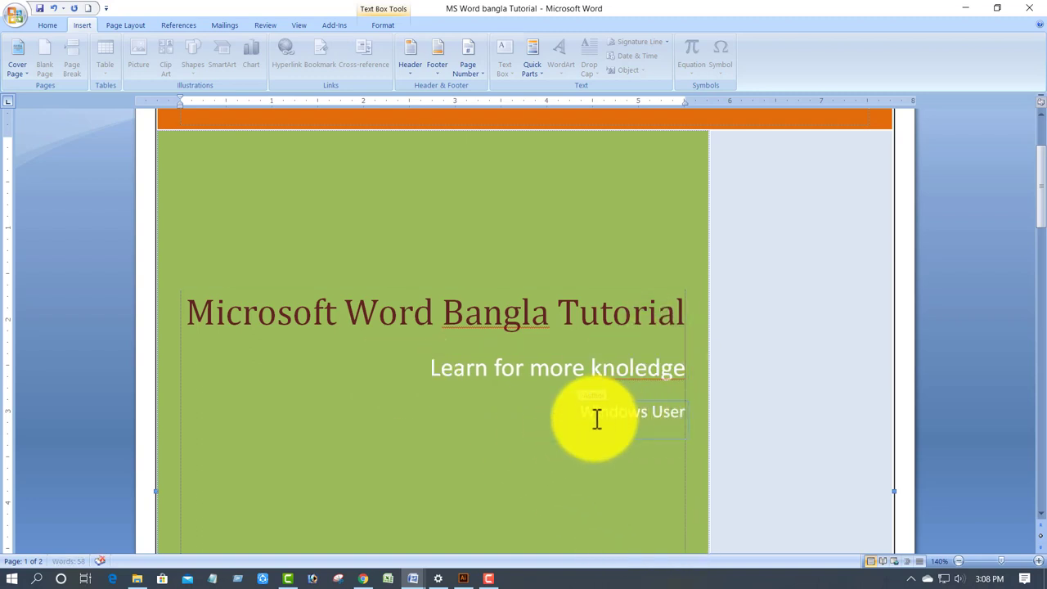
mouse_move(606, 413)
left_mouse_down()
mouse_move(677, 413)
mouse_move(683, 401)
left_mouse_up()
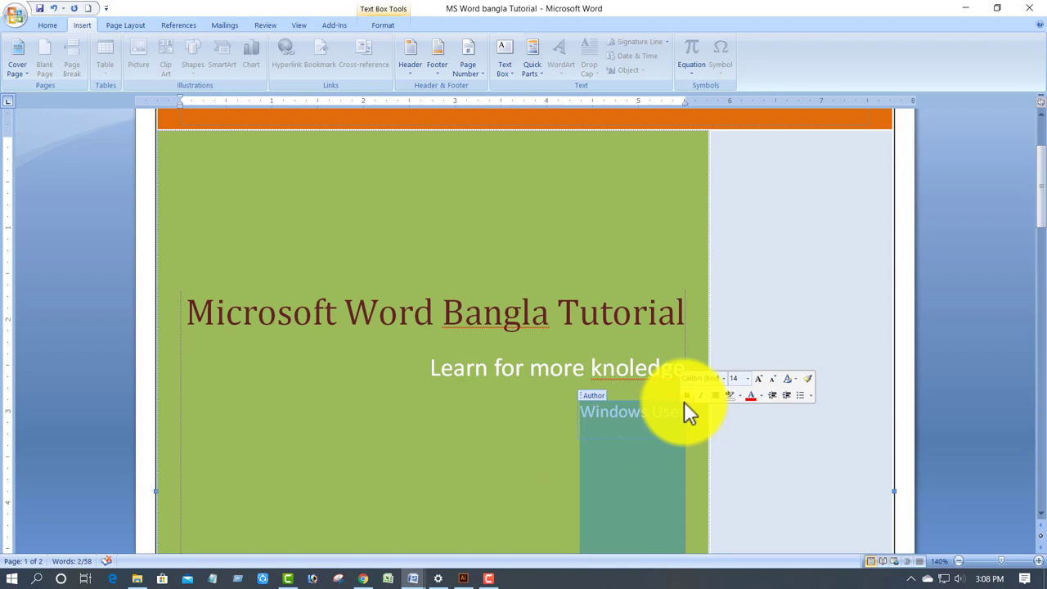
key("Delete")
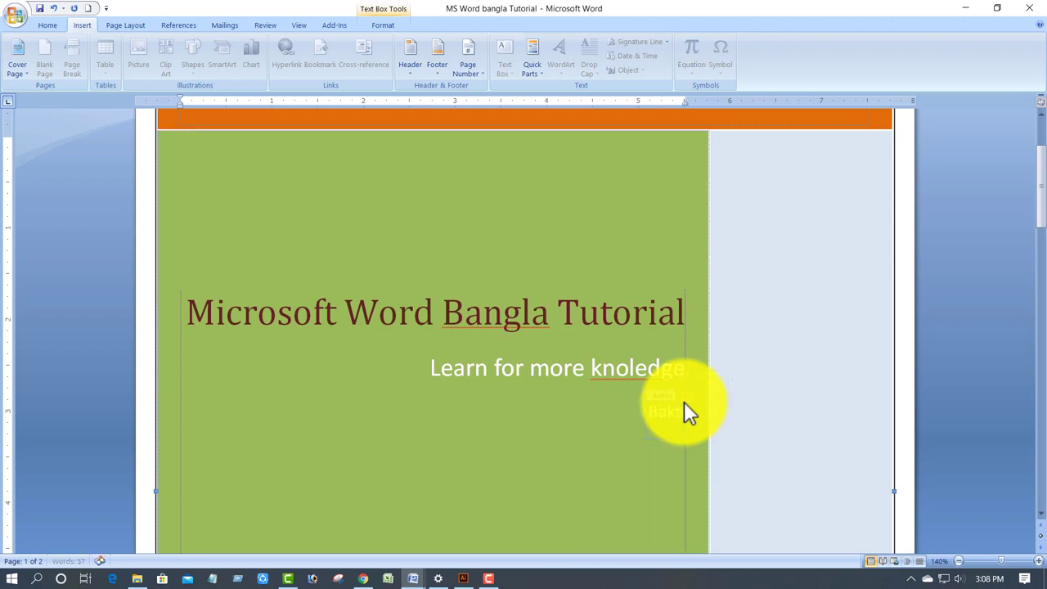
type("aktiar Hossa")
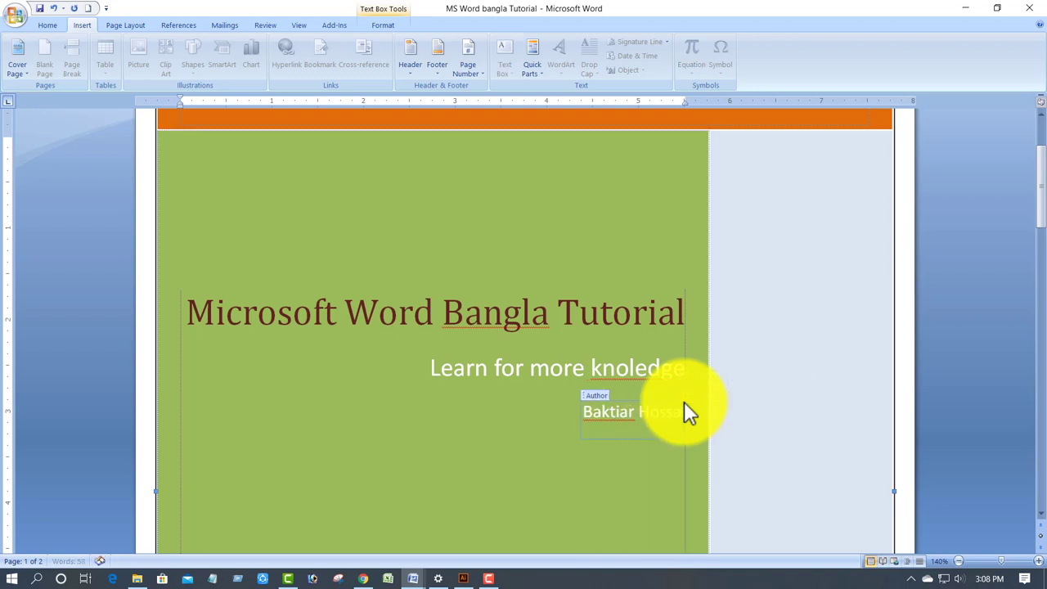
type("in")
scroll(612, 327, "up", 2)
scroll(570, 276, "down", 3)
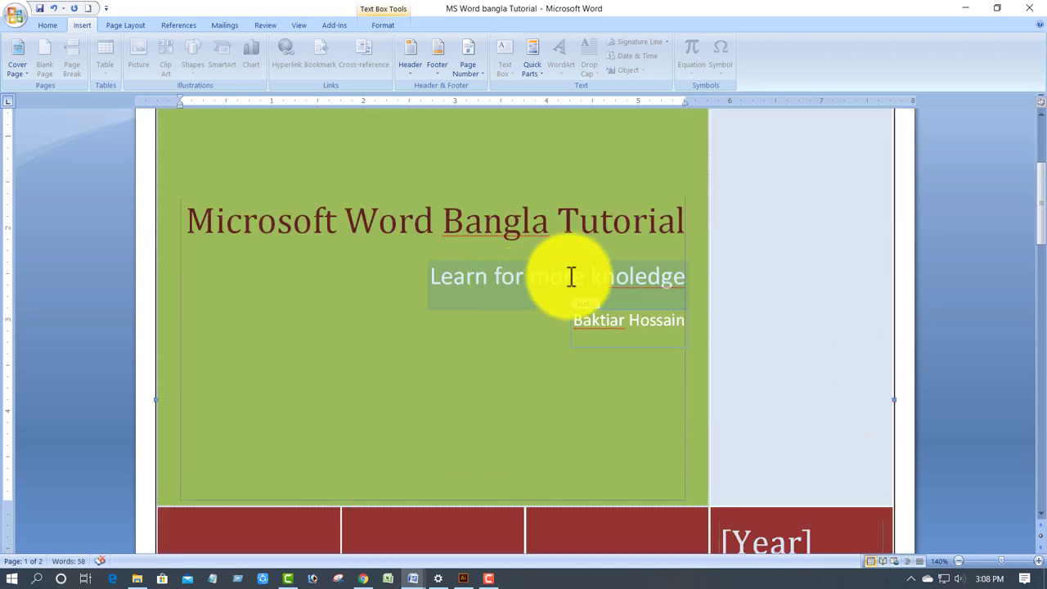
scroll(569, 279, "down", 3)
scroll(569, 279, "down", 3)
left_click(731, 175)
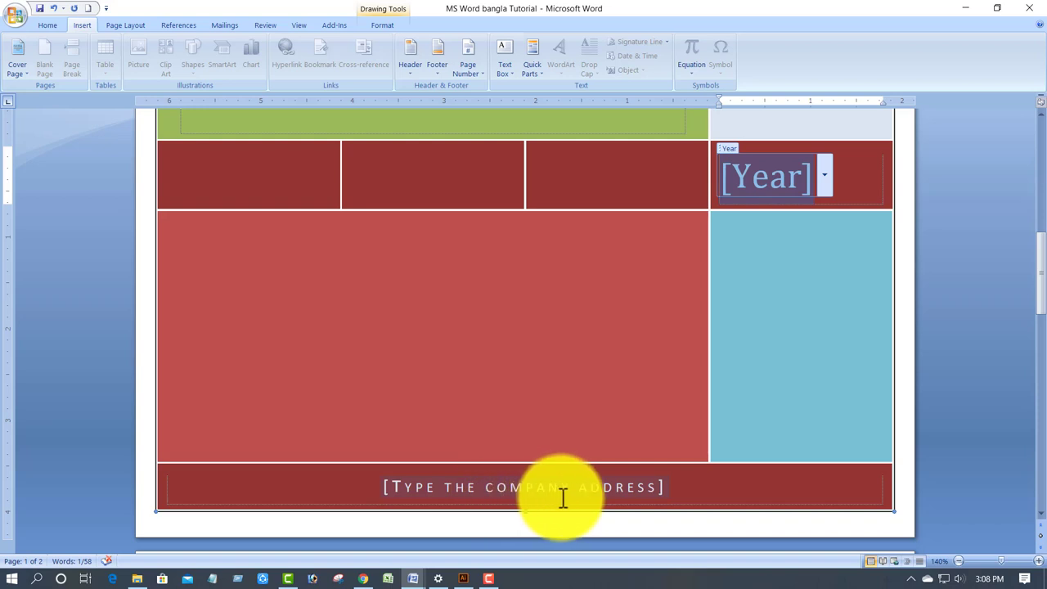
left_click(495, 489)
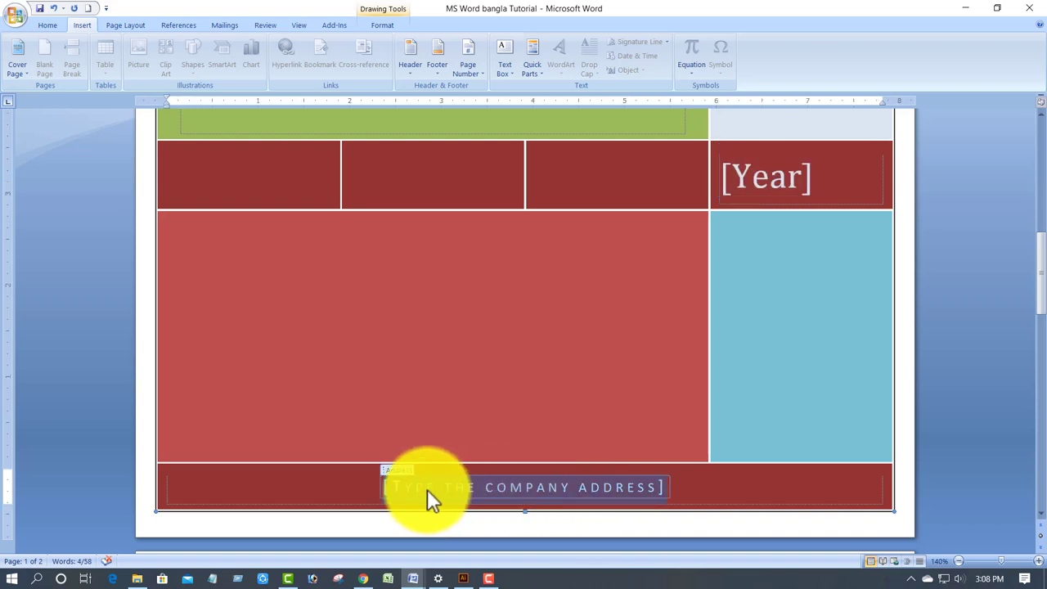
type("www.jio")
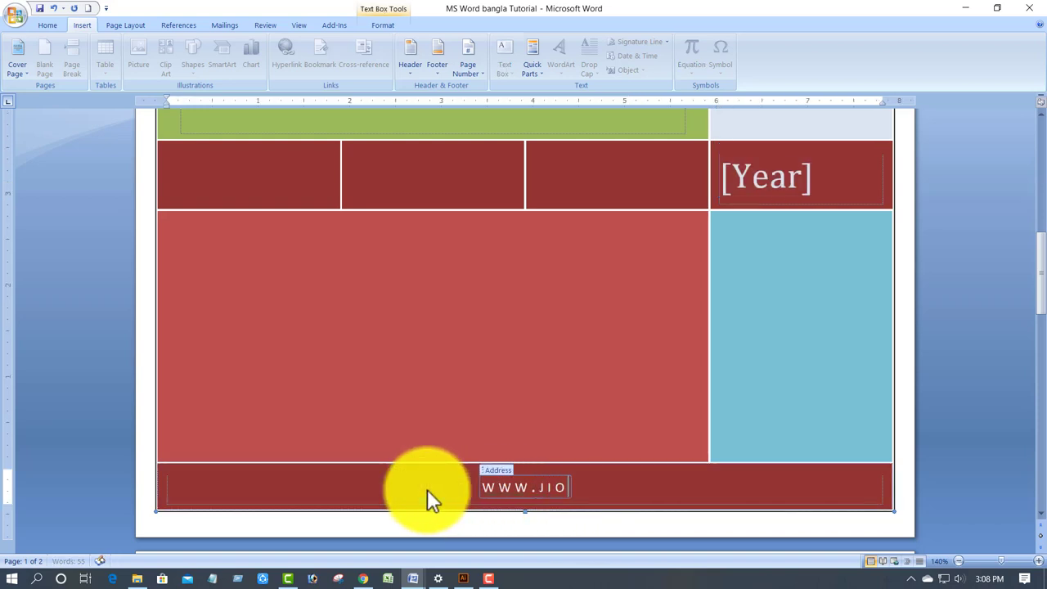
key("BackSpace")
type("t.co")
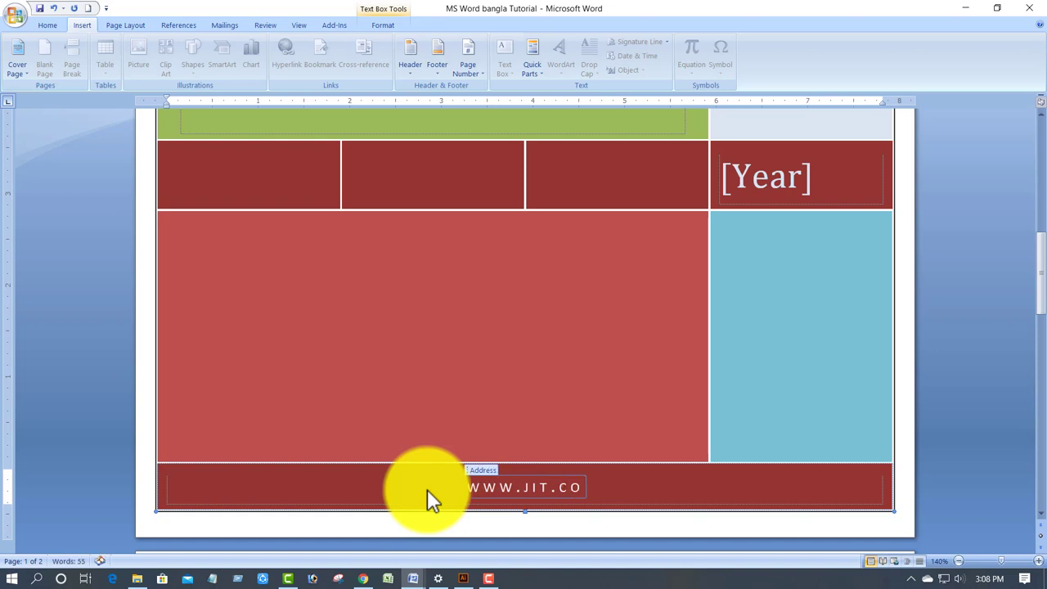
type("m.bd")
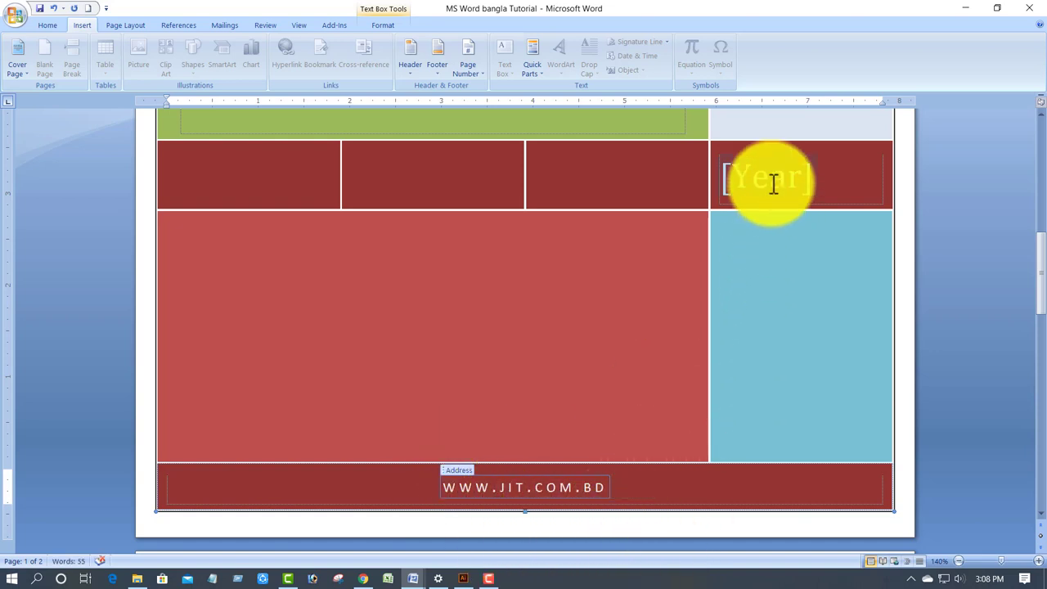
Set the cover page's Year field to 2020 and dismiss the date picker
left_click(748, 180)
type("202")
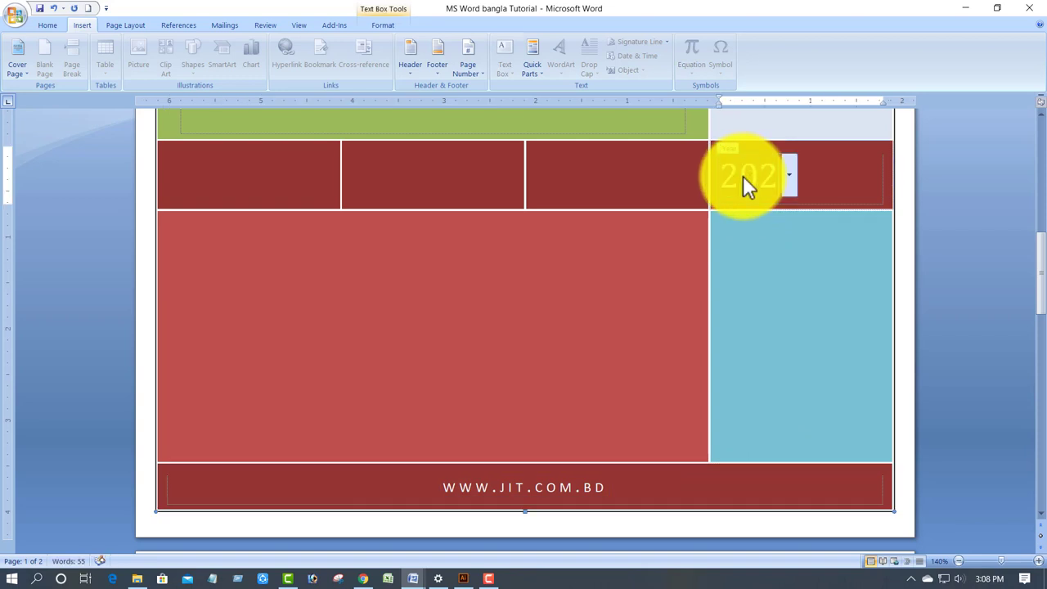
type("0")
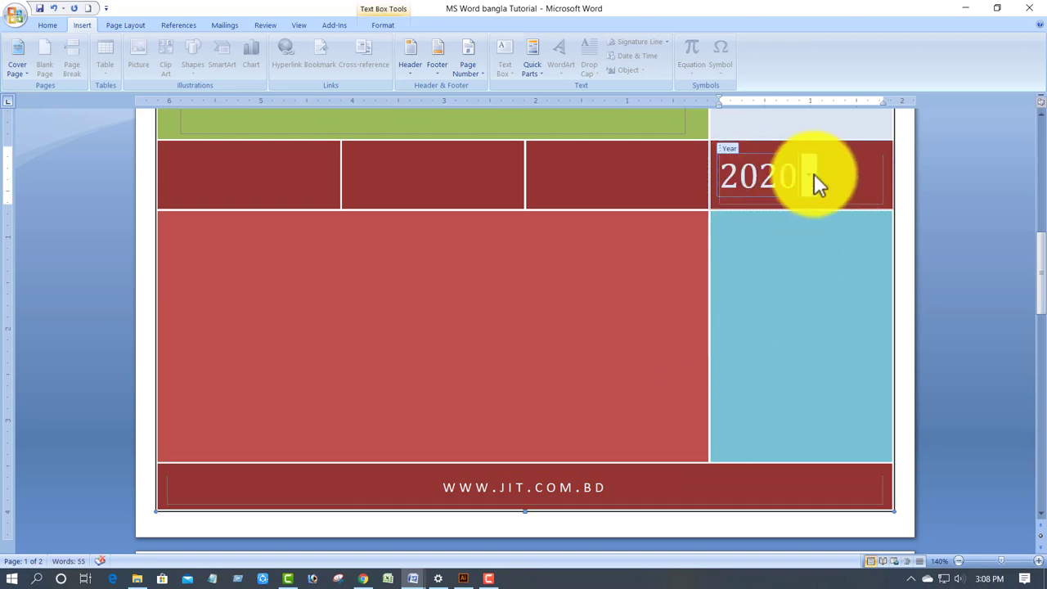
left_click(809, 176)
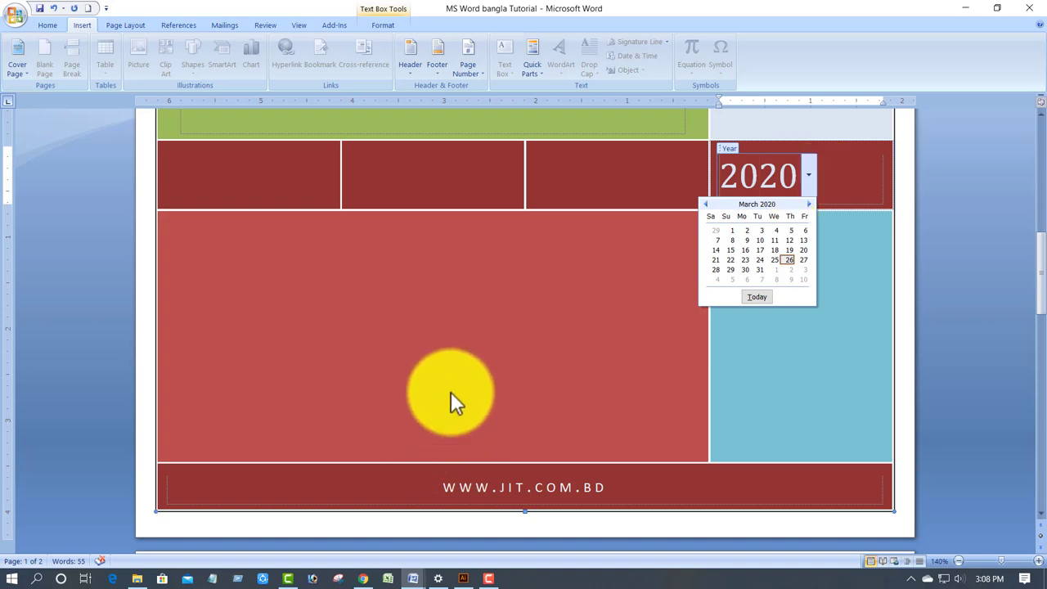
key("Escape")
Undo the company address entry on the cover page
scroll(467, 388, "up", 3)
scroll(507, 381, "up", 6)
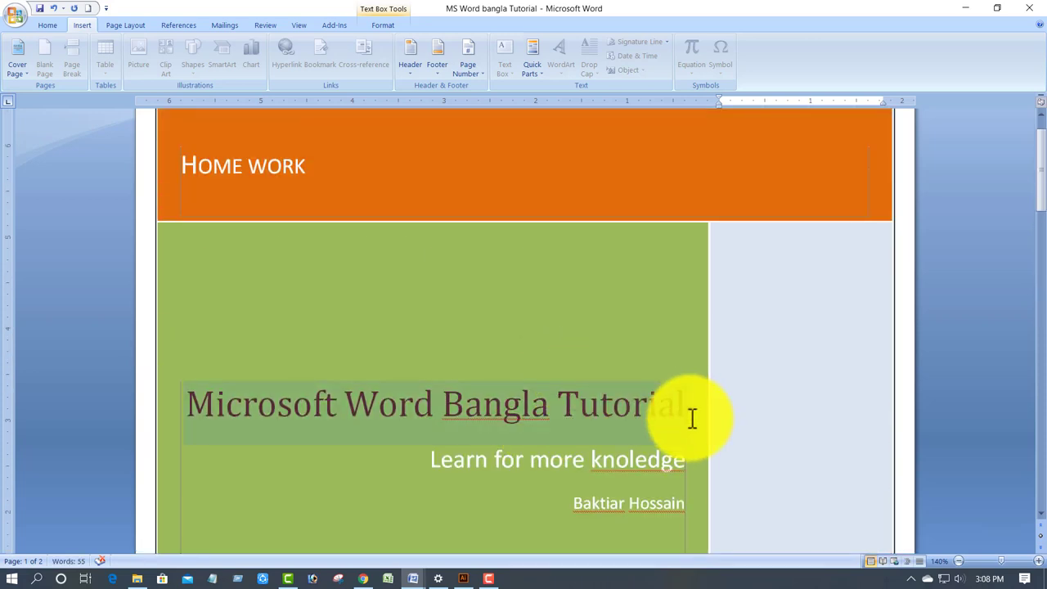
scroll(654, 400, "up", 1)
scroll(626, 380, "down", 8)
scroll(630, 378, "down", 9)
scroll(660, 381, "up", 3)
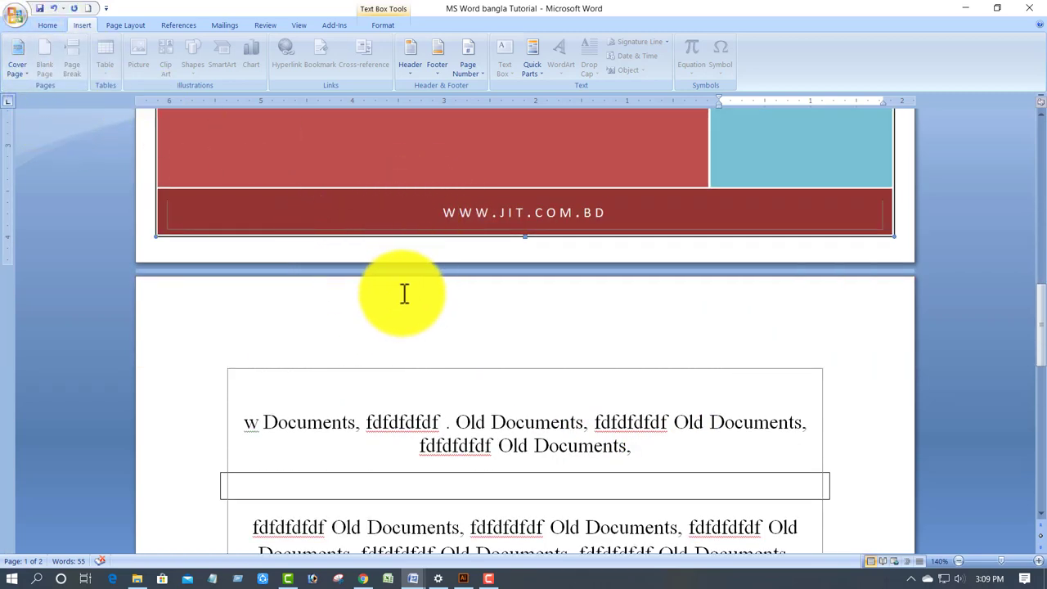
key("ctrl+z")
key("ctrl+z")
Undo the earlier year, subtitle and author edits on the cover page
scroll(475, 346, "down", 3)
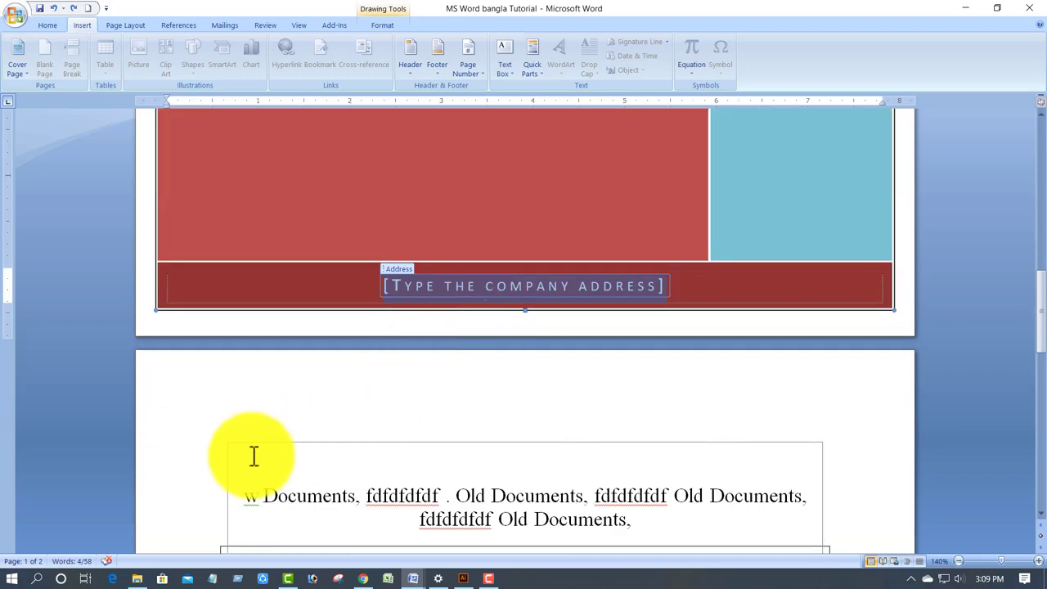
left_click(178, 124)
scroll(180, 119, "up", 10)
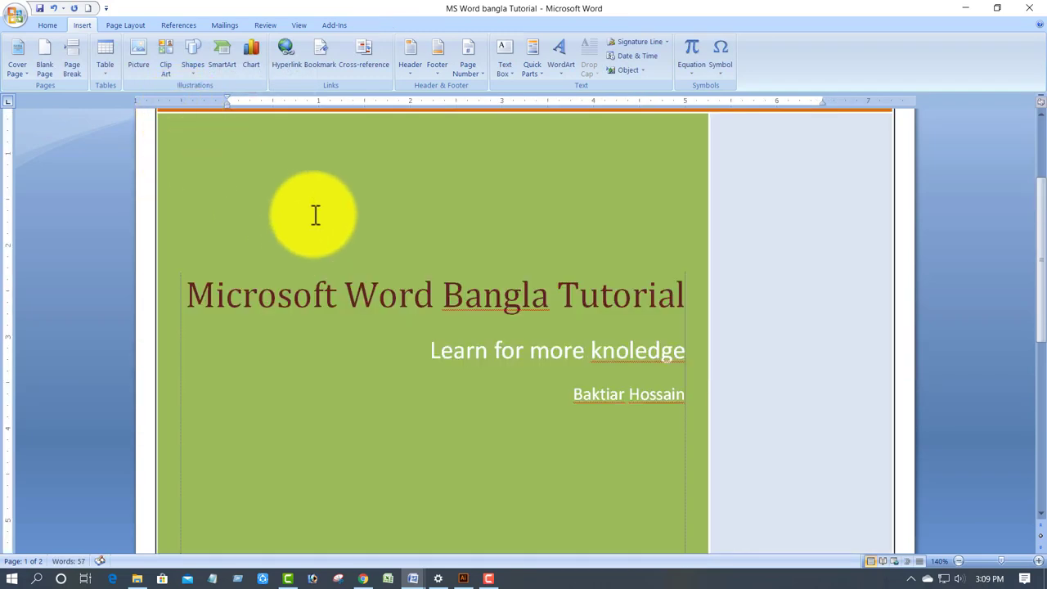
scroll(253, 206, "up", 3)
scroll(353, 272, "down", 5)
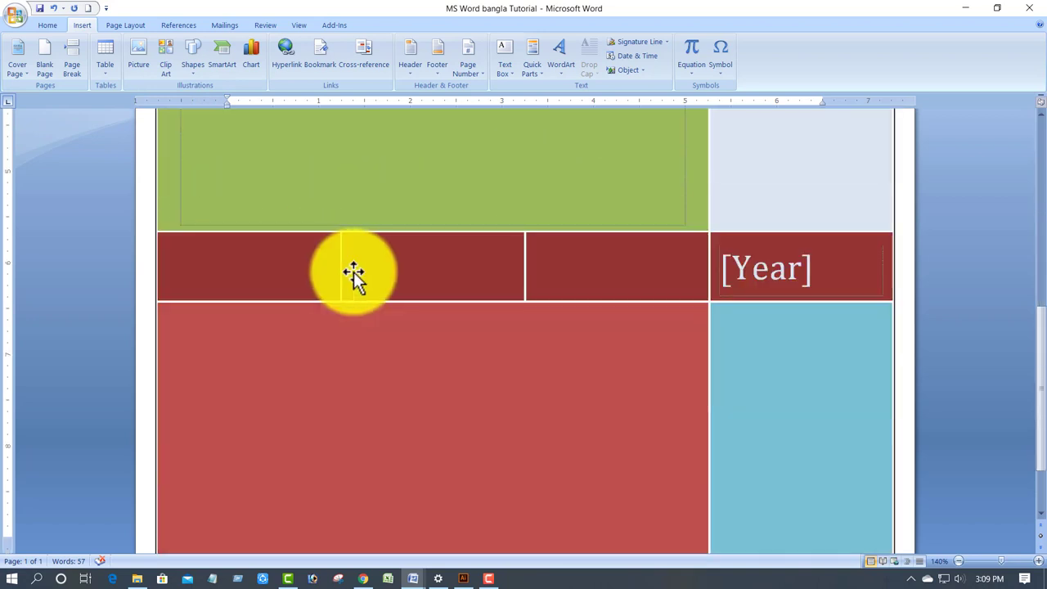
scroll(353, 272, "down", 2)
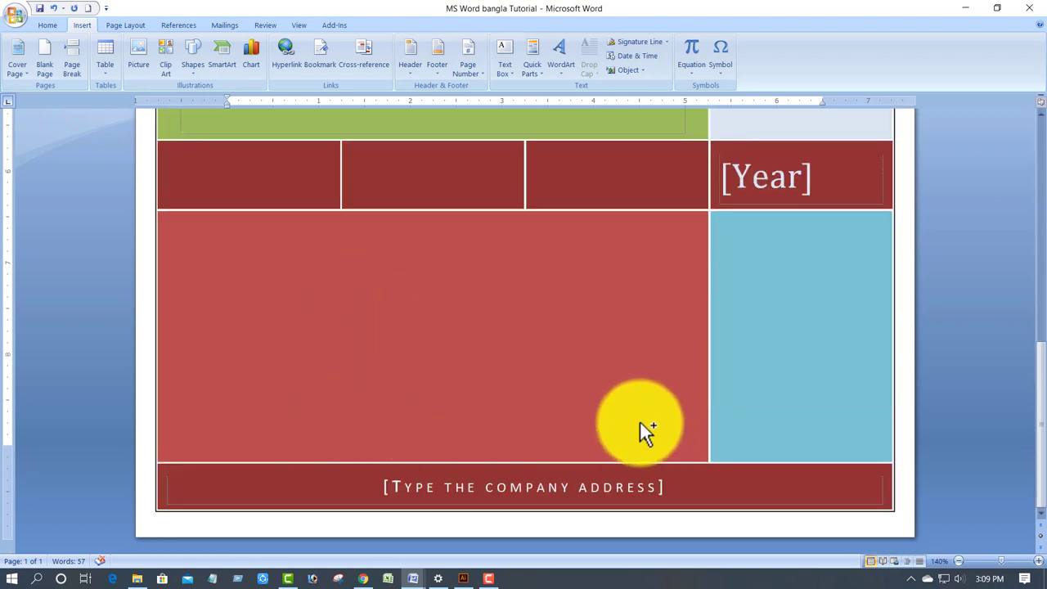
key("ctrl+z")
Finish undoing the cover page and add an empty line above the second paragraph
key("ctrl+z")
key("ctrl+z")
key("ctrl+z")
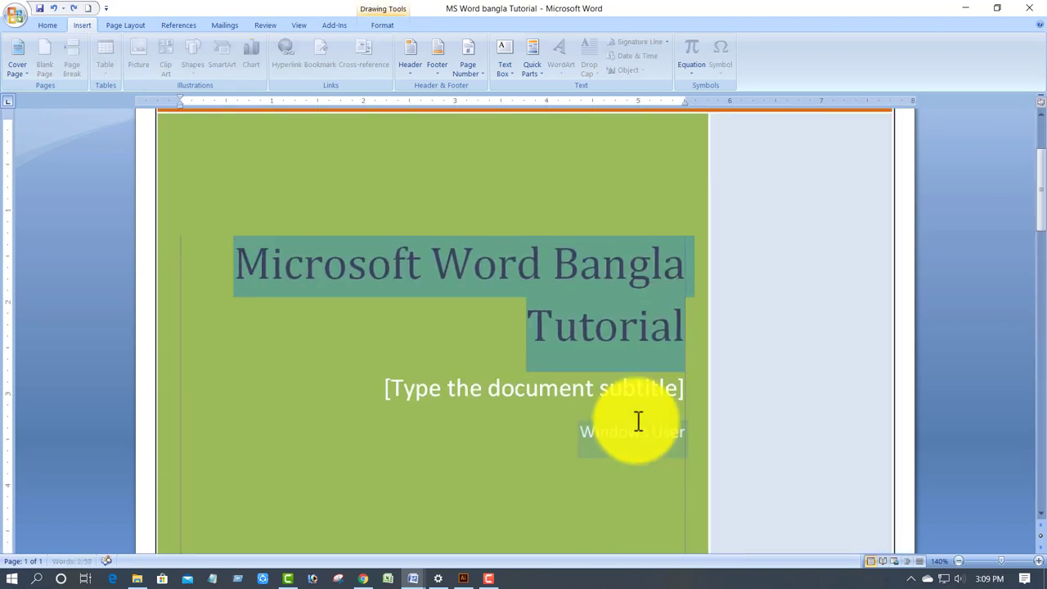
key("ctrl+z")
key("ctrl+z")
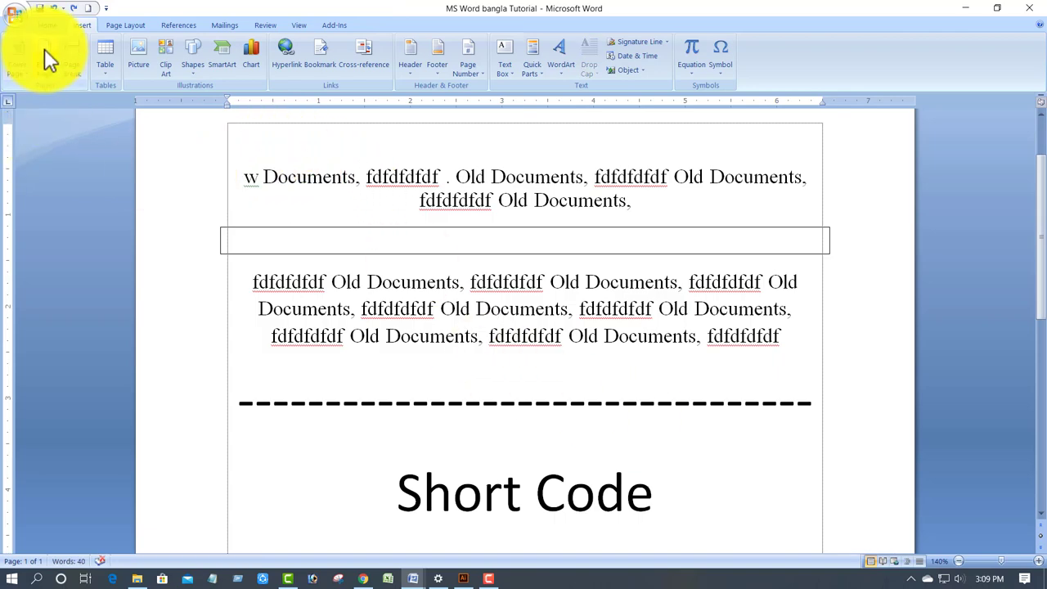
left_click_drag(243, 175, 801, 438)
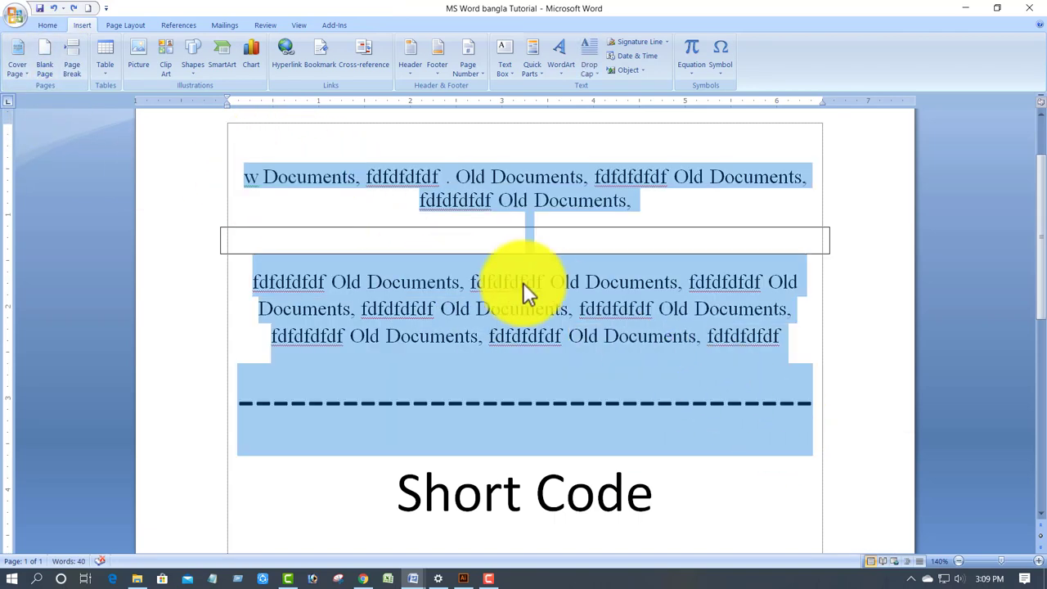
left_click(254, 275)
key("Return")
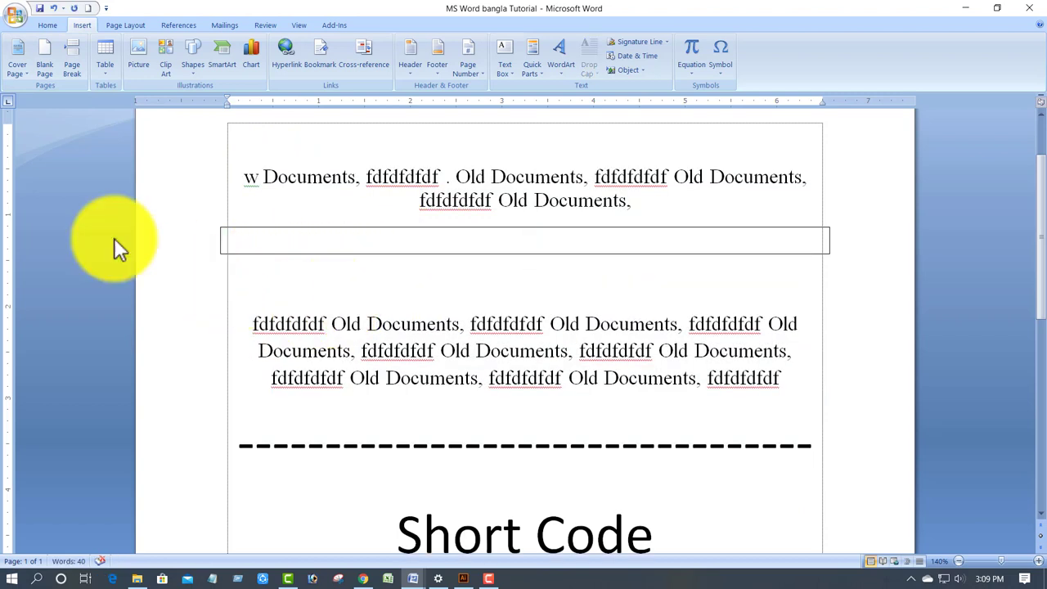
Insert a blank page, then delete it together with its page break
left_click(46, 54)
scroll(437, 255, "down", 5)
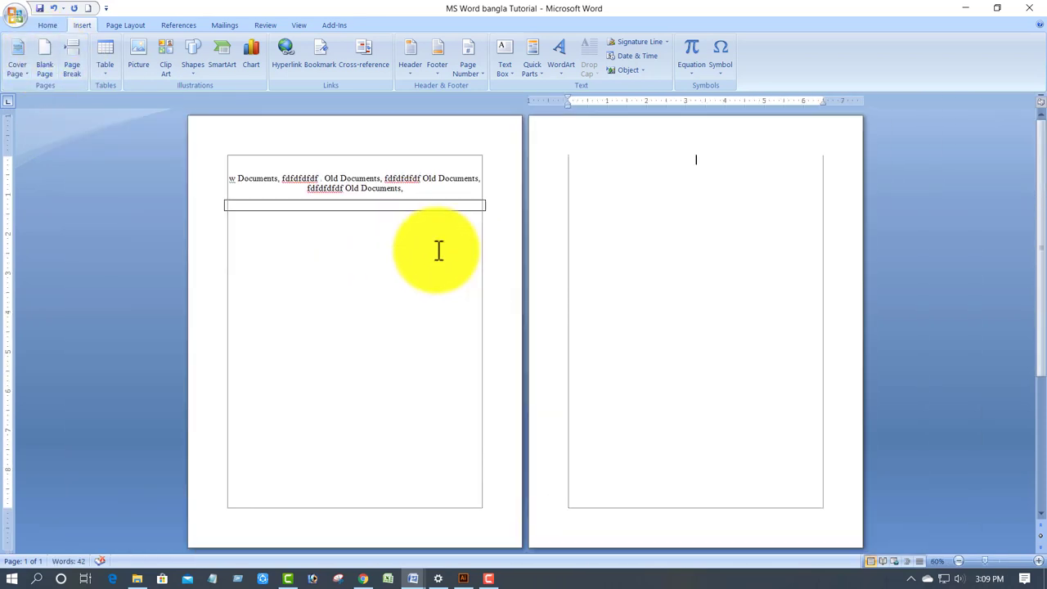
scroll(351, 217, "down", 2)
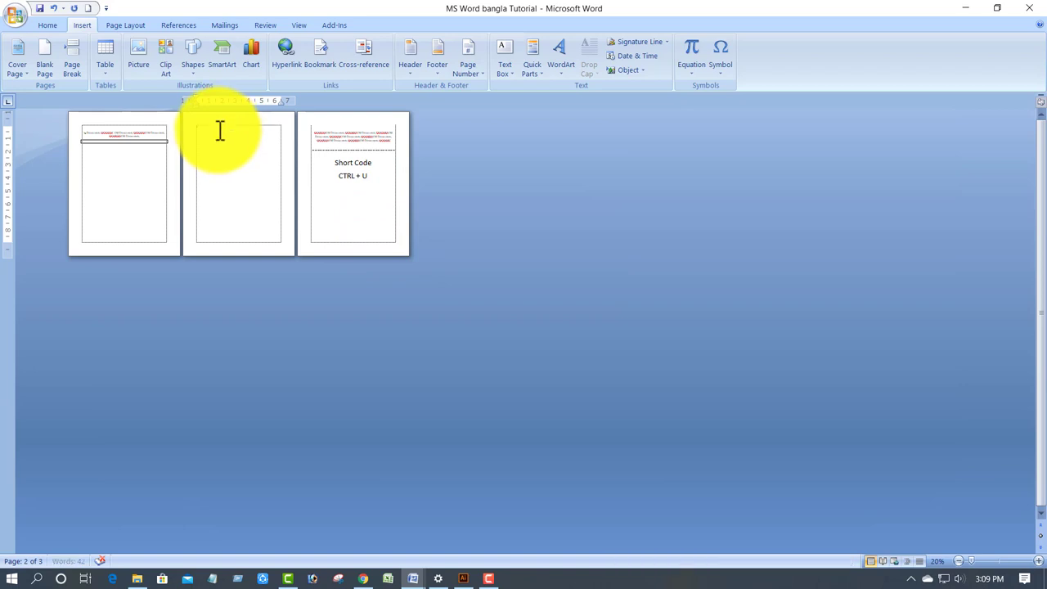
key("Delete")
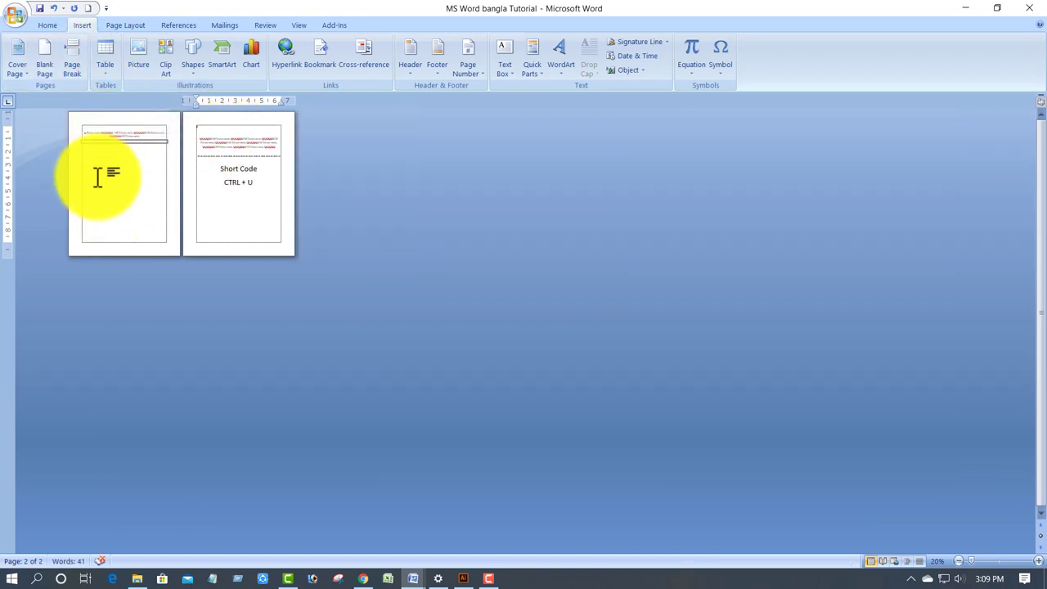
key("Delete")
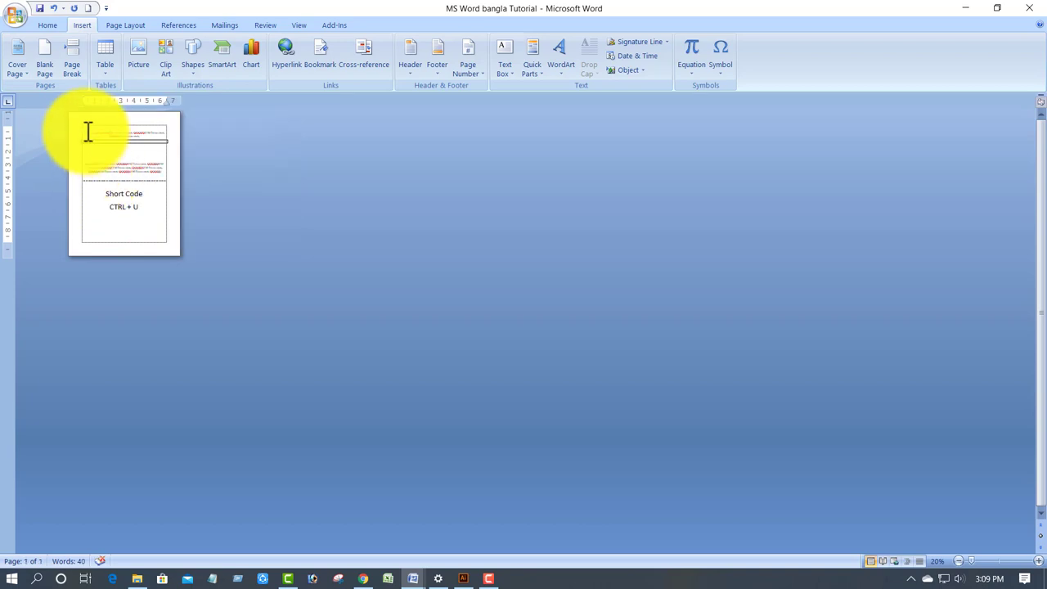
scroll(99, 143, "up", 2)
scroll(305, 238, "up", 2)
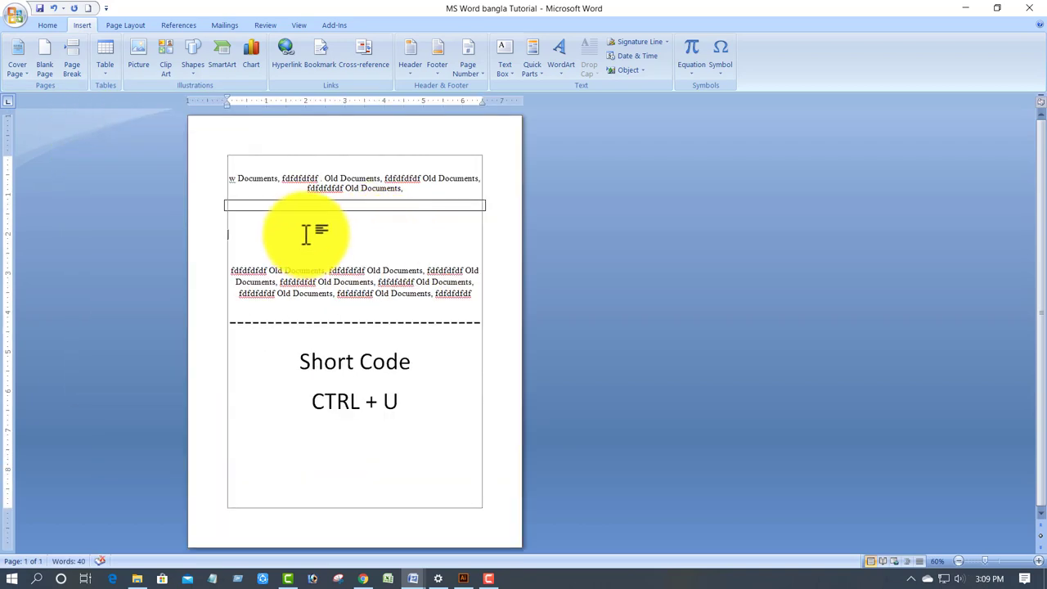
double_click(304, 234)
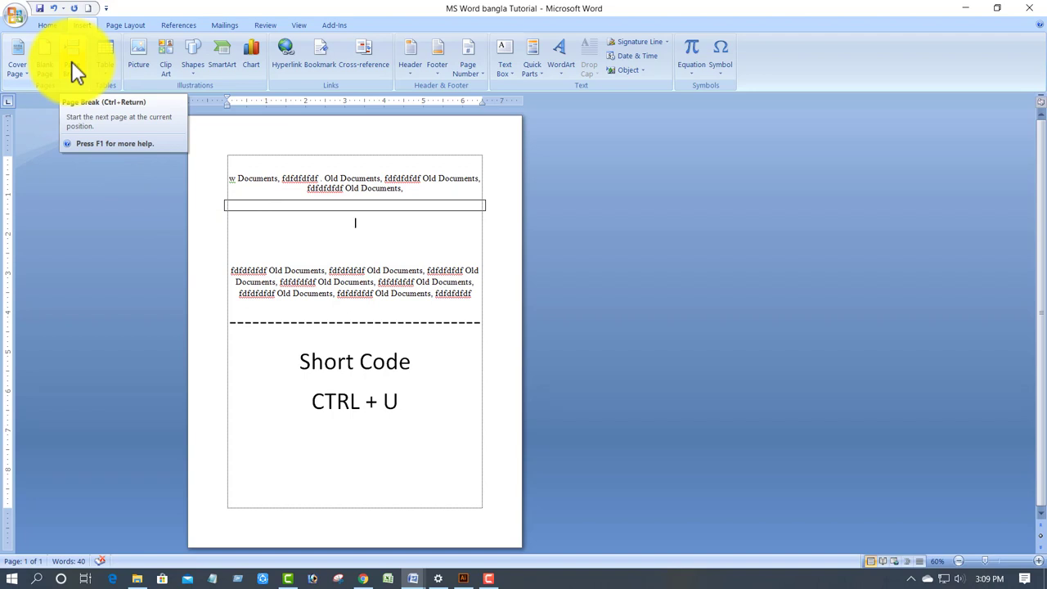
left_click(71, 61)
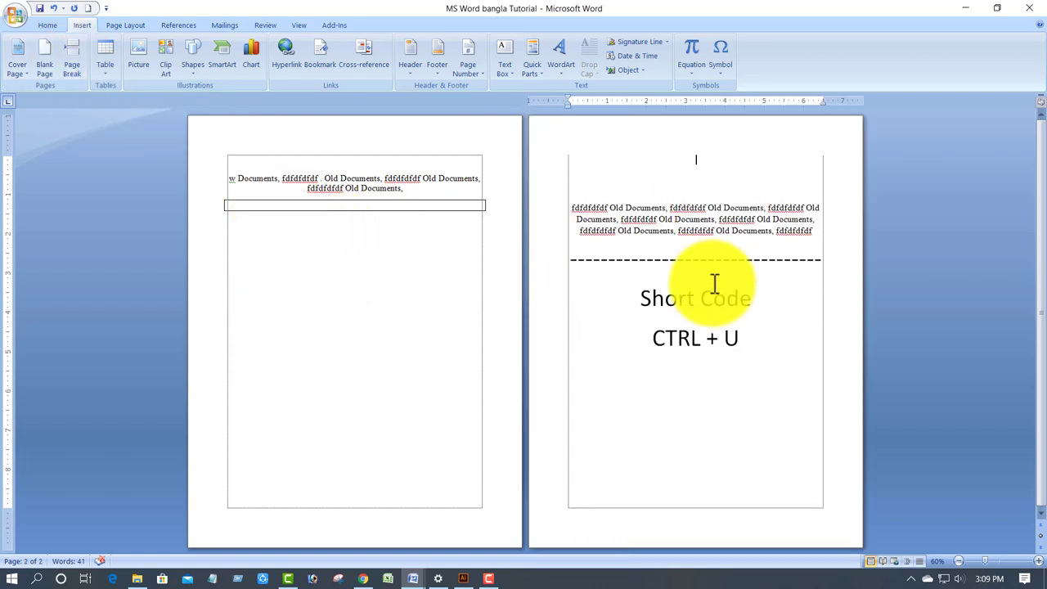
left_click(605, 284)
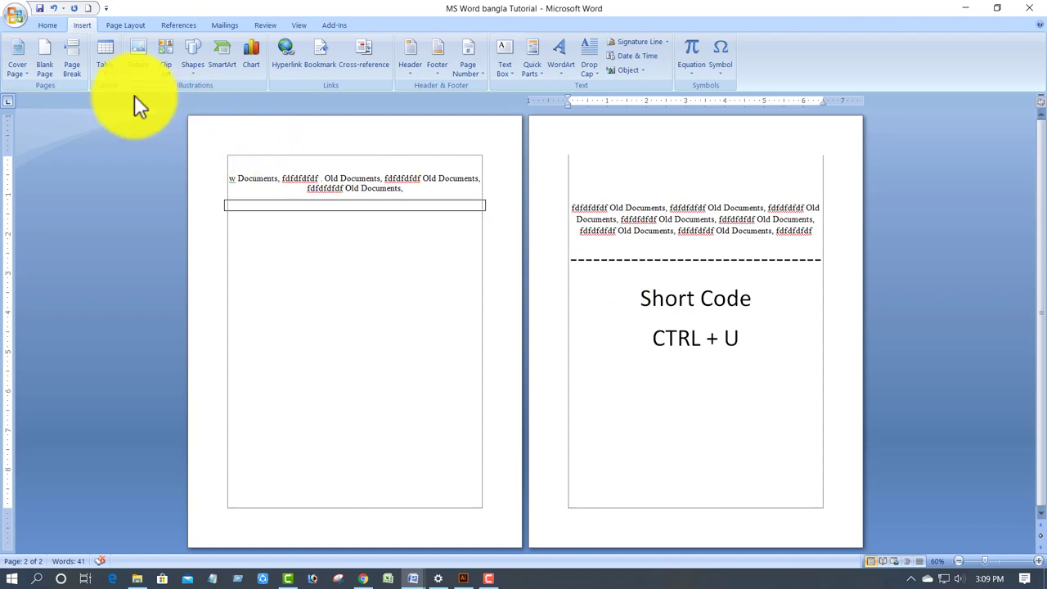
left_click(40, 25)
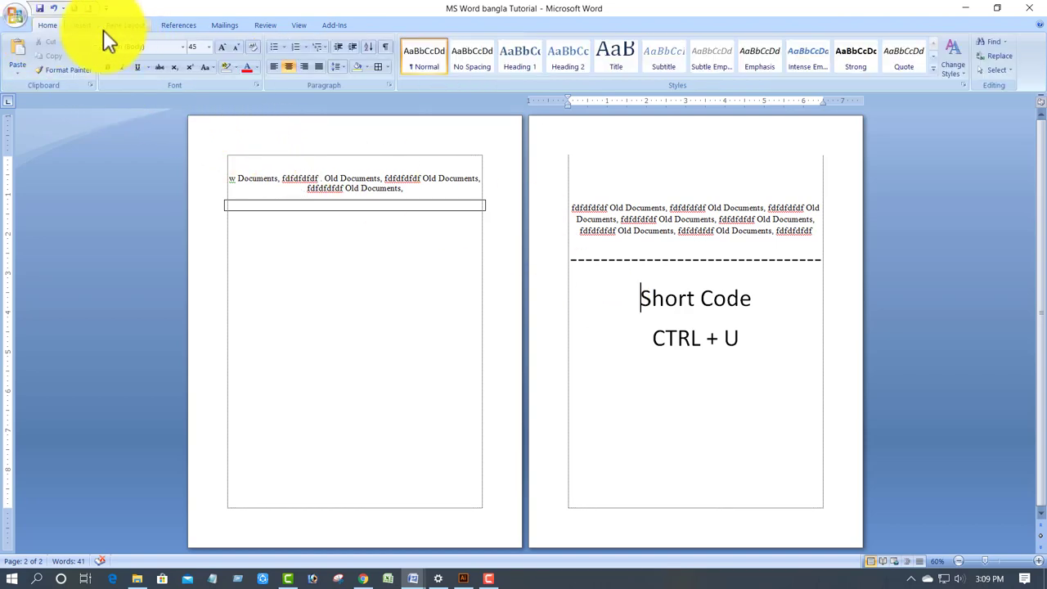
scroll(103, 33, "down", 1)
left_click(72, 65)
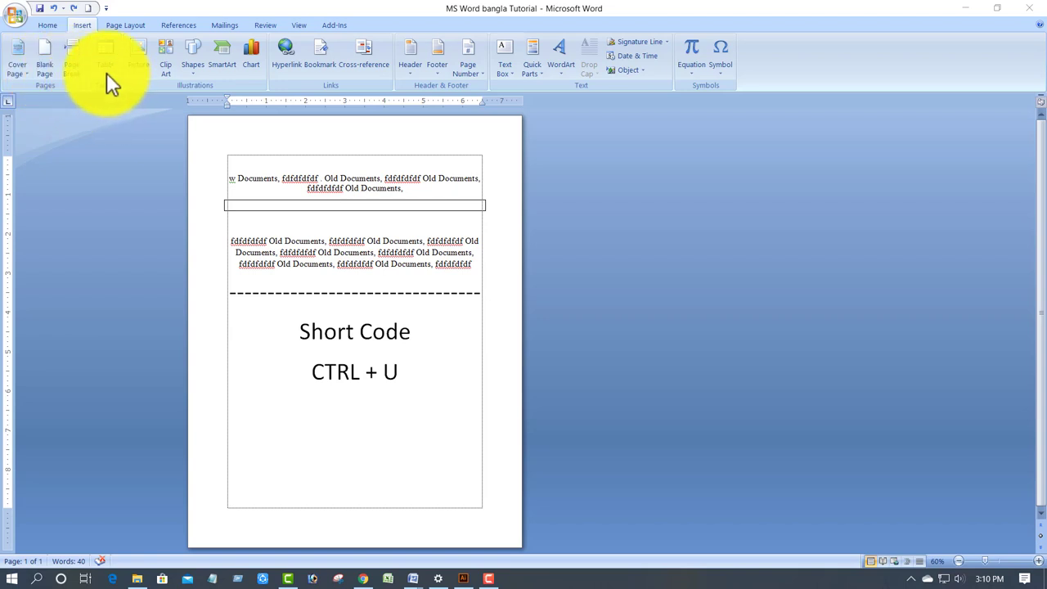
Delete the blank lines between the paragraphs and turn the dashed line into a rule
left_click(406, 220)
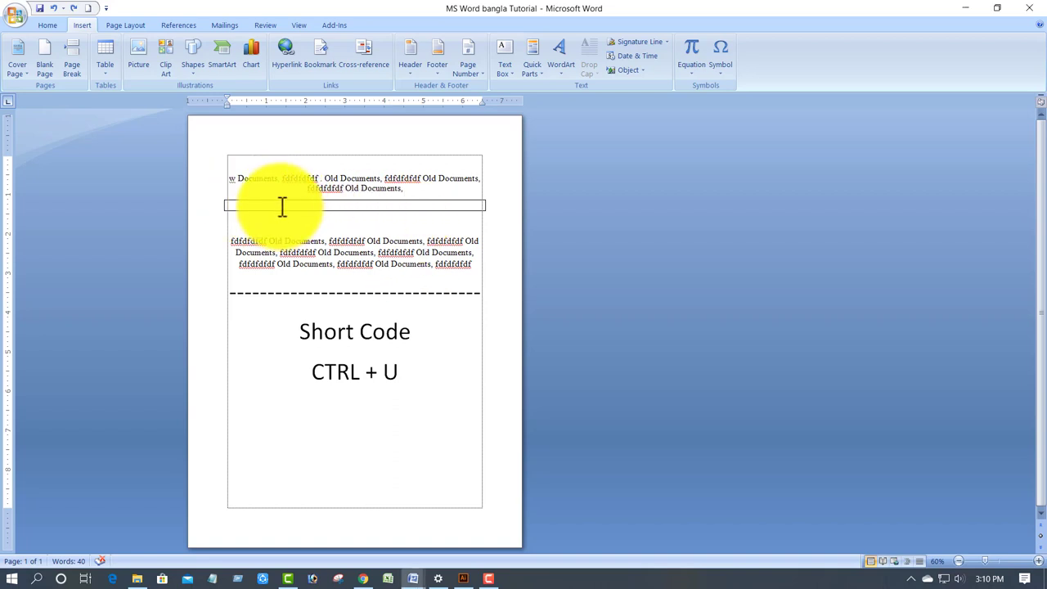
key("Delete")
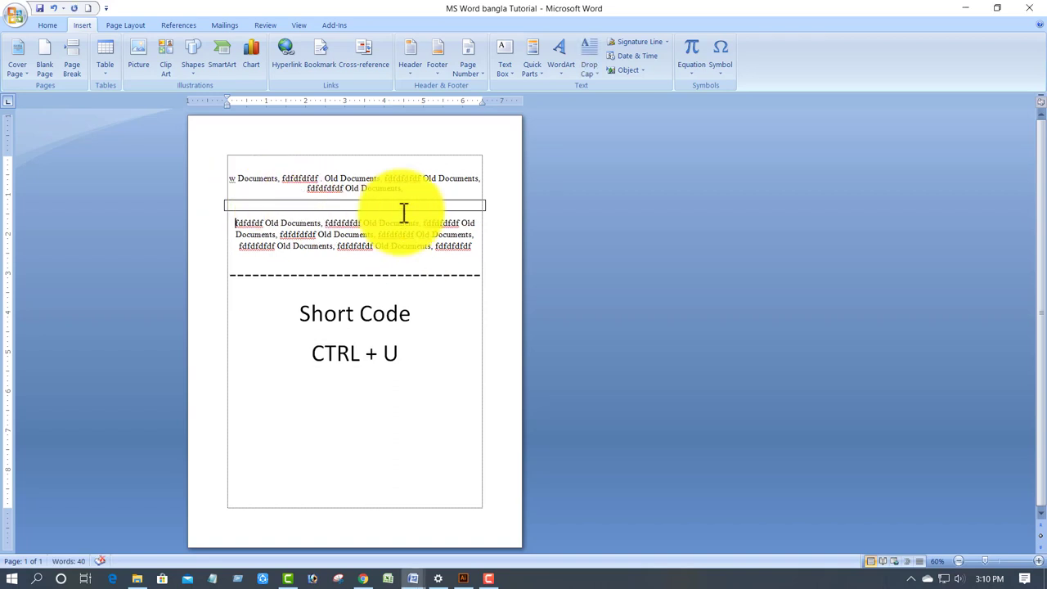
key("Delete")
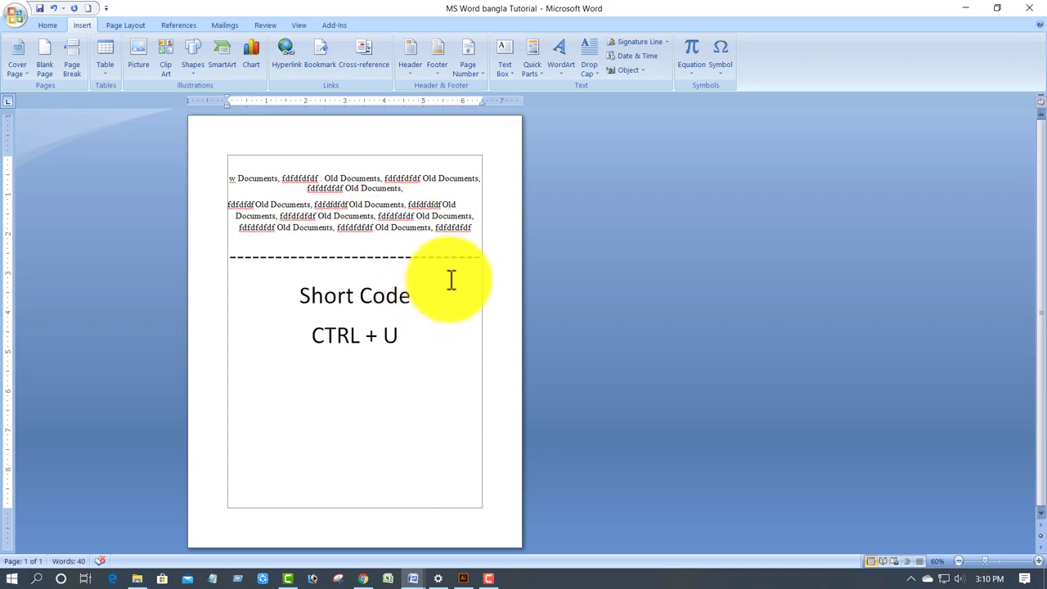
key("Return")
key("Return")
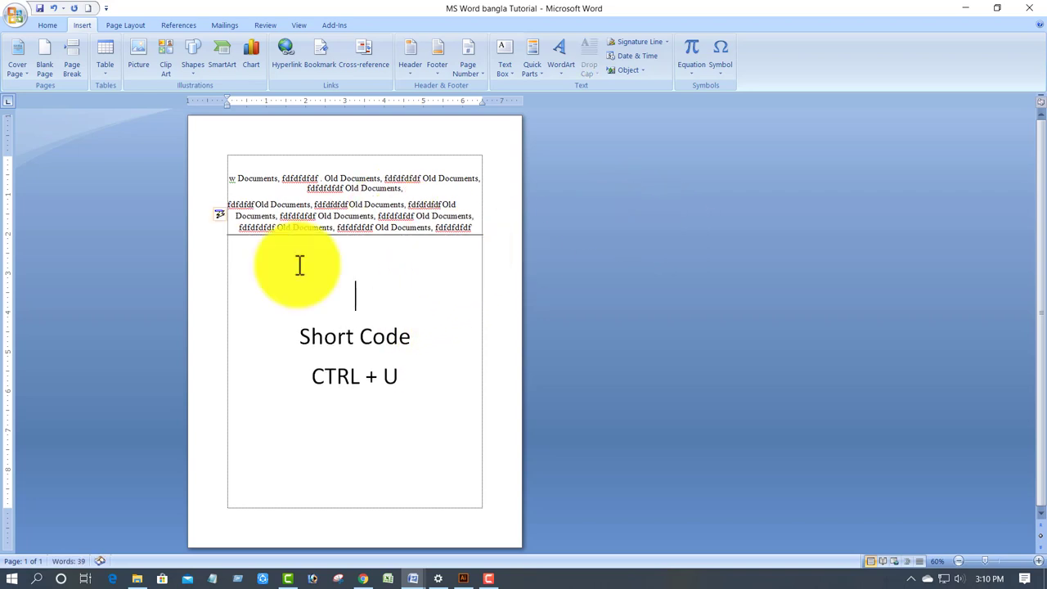
Insert a 5-column, 3-row table above 'Short Code' and select all its cells
left_click(107, 53)
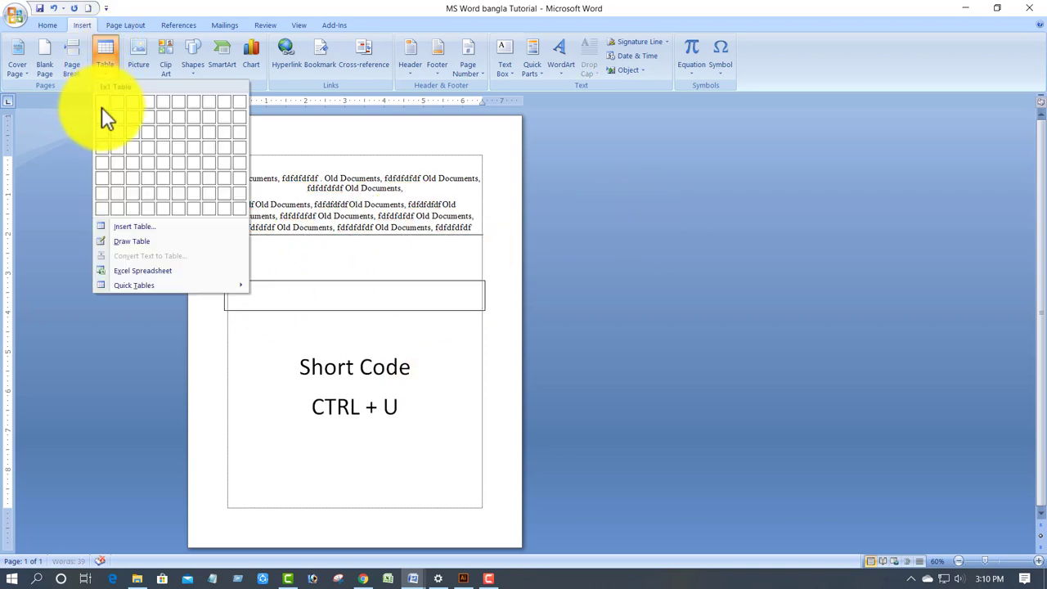
left_click(165, 134)
scroll(319, 389, "up", 4, "ctrl")
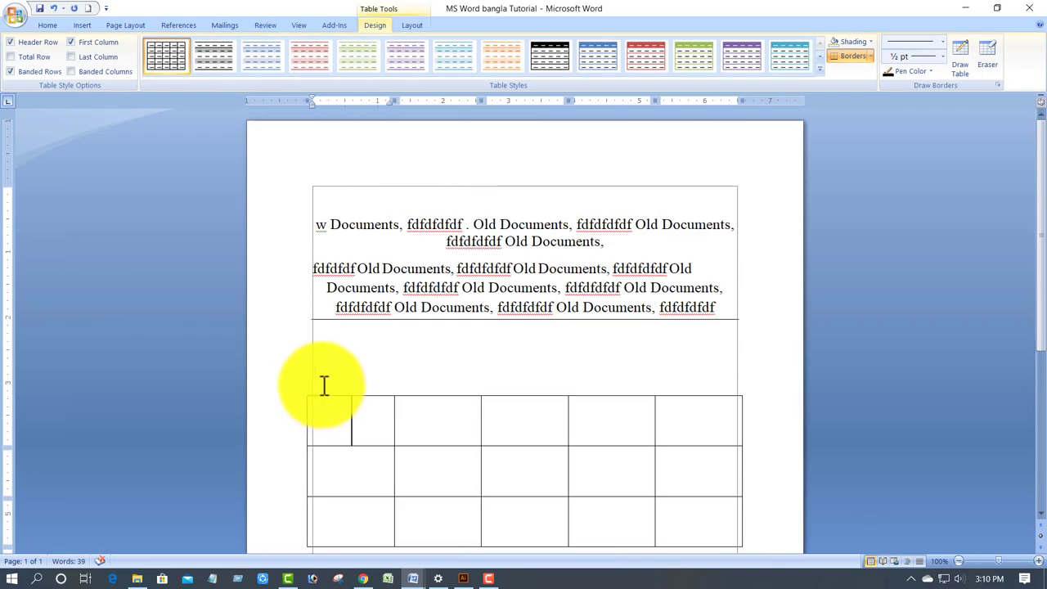
scroll(426, 368, "down", 2)
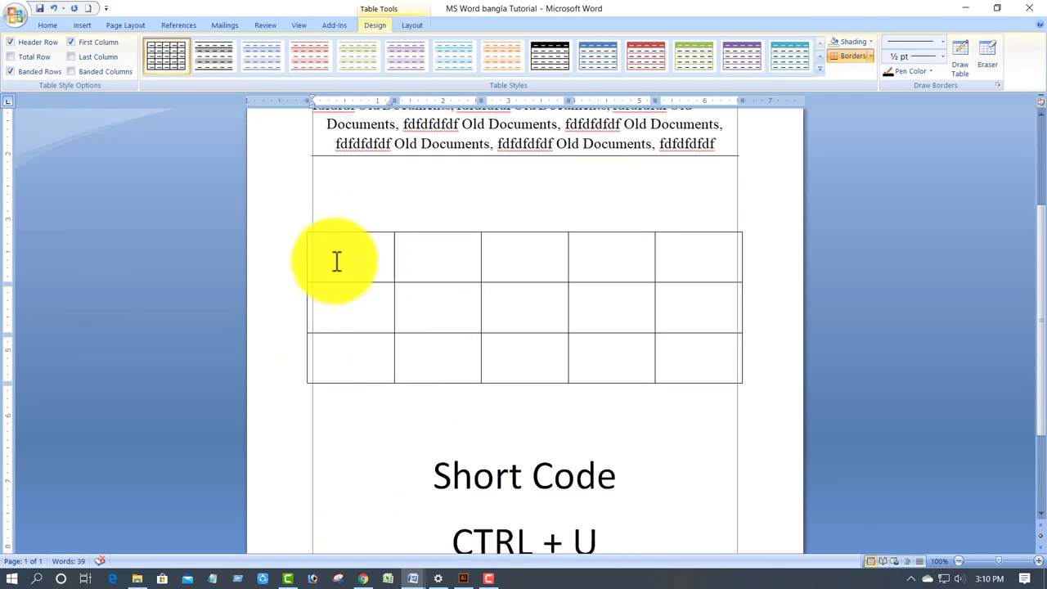
left_click_drag(270, 253, 709, 253)
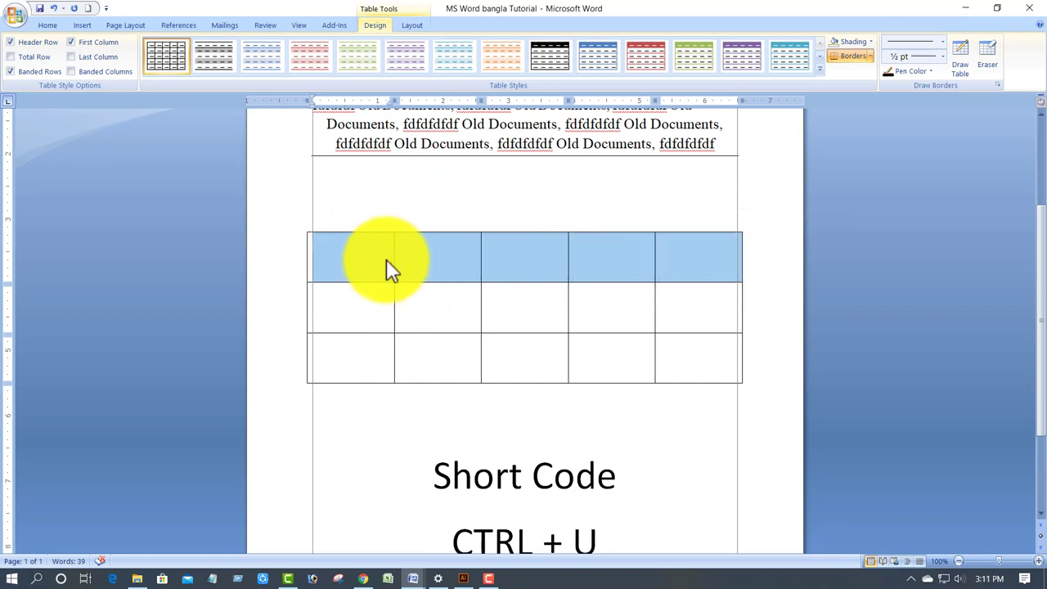
left_click_drag(427, 260, 446, 370)
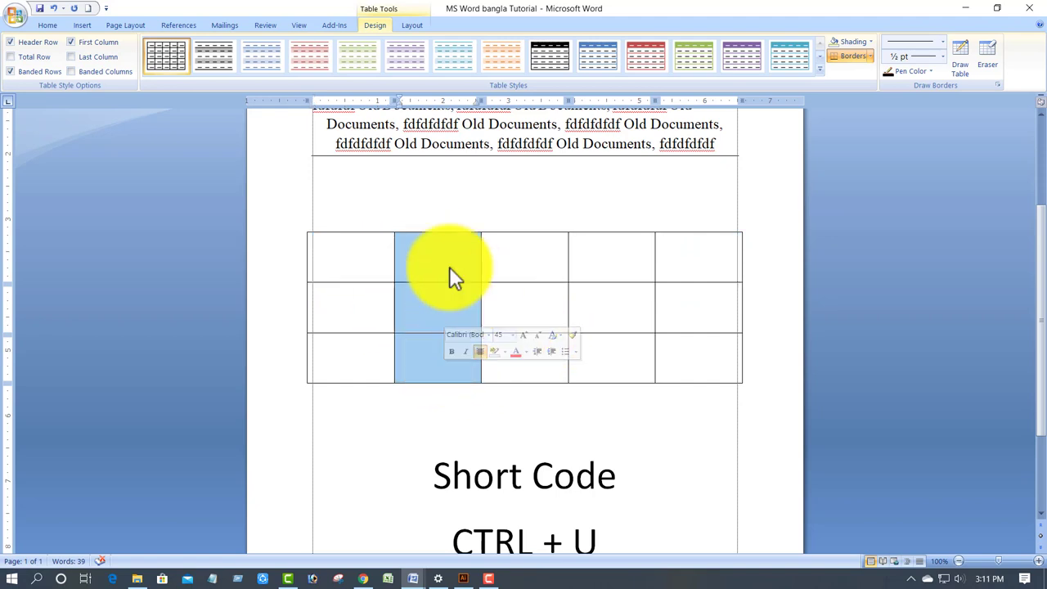
left_click(372, 251)
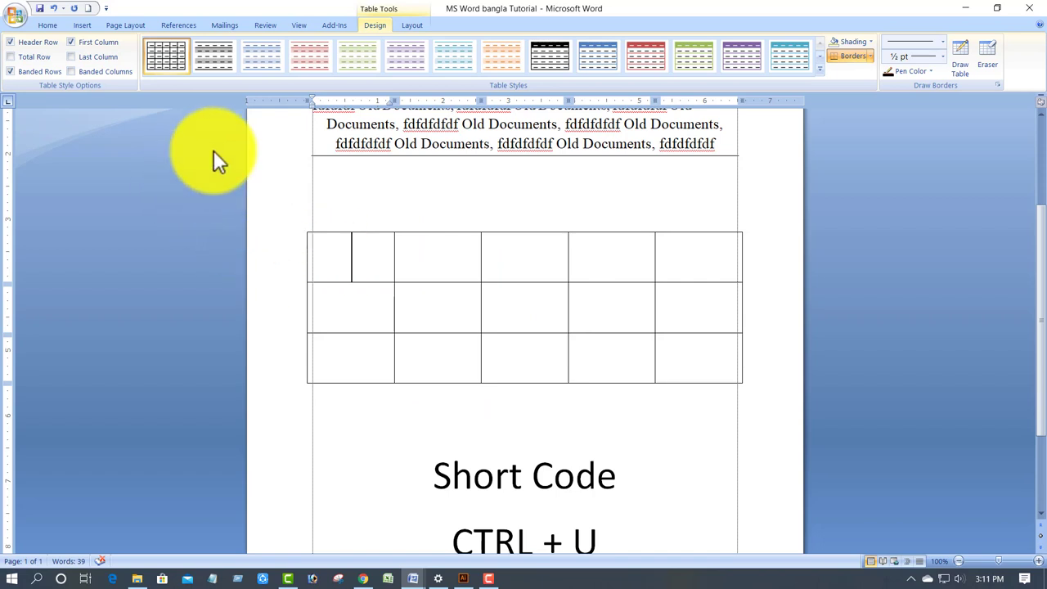
left_click(81, 25)
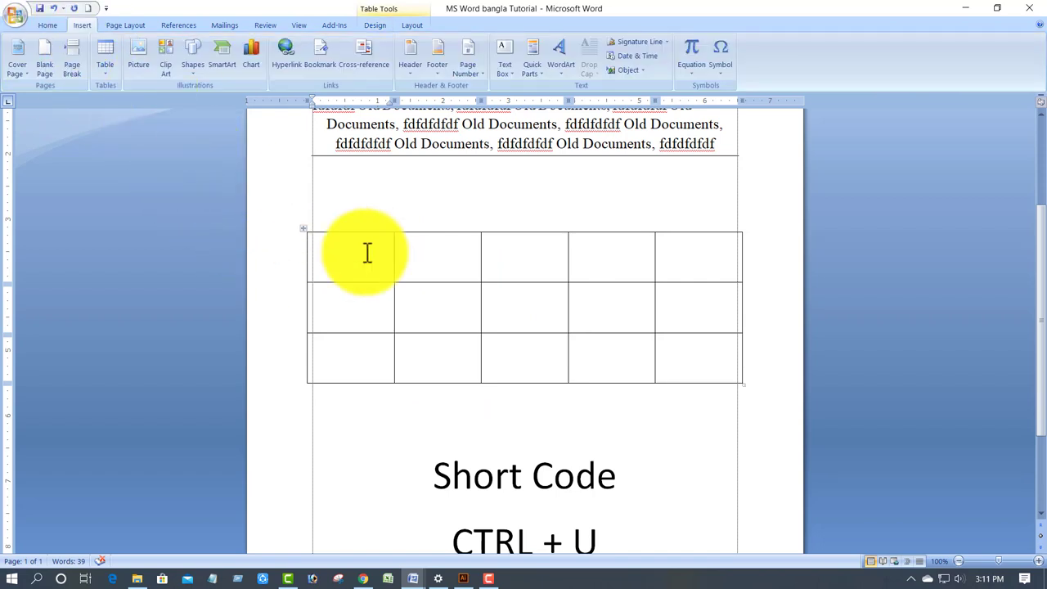
left_click_drag(329, 243, 710, 380)
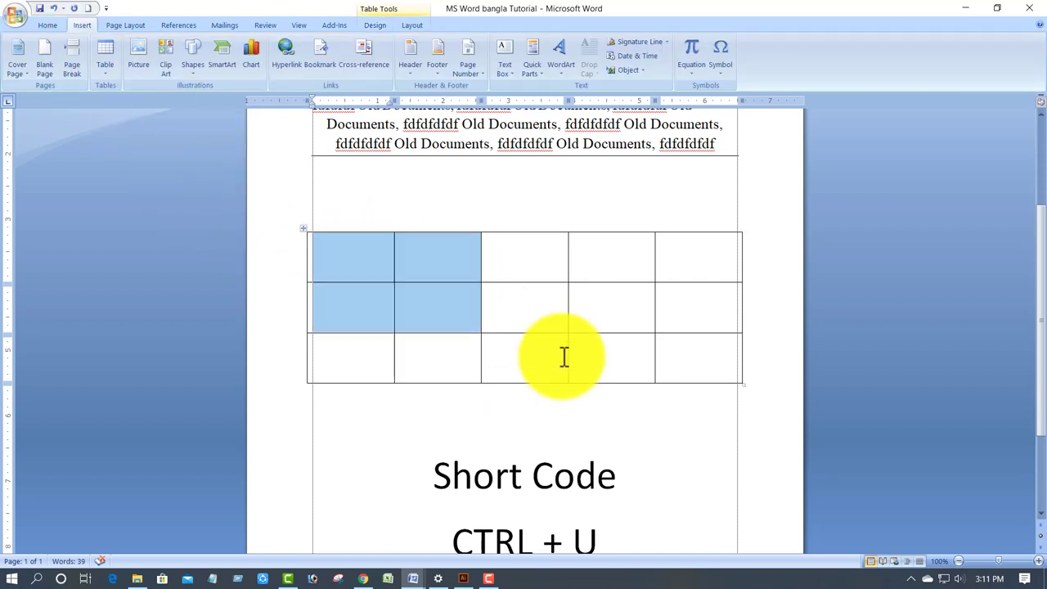
Apply the dark-header blue banded style to the table
left_click(379, 25)
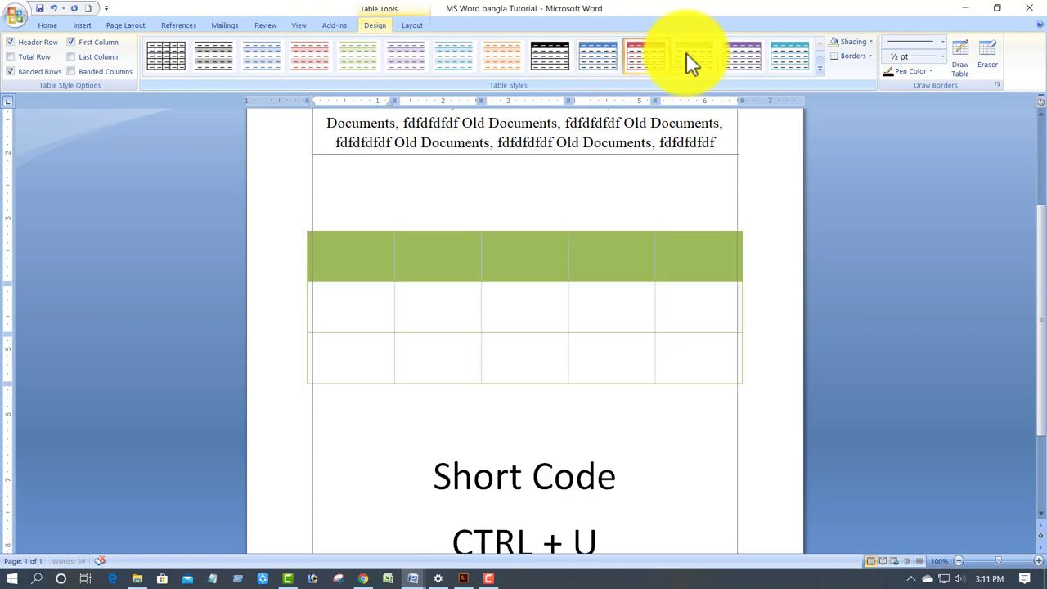
left_click(778, 52)
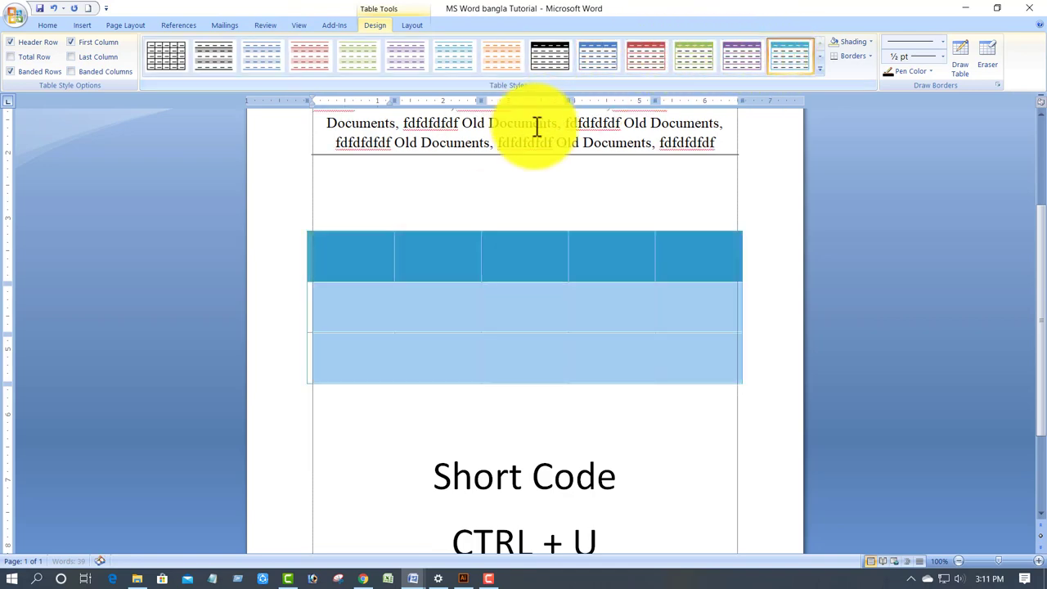
left_click(818, 70)
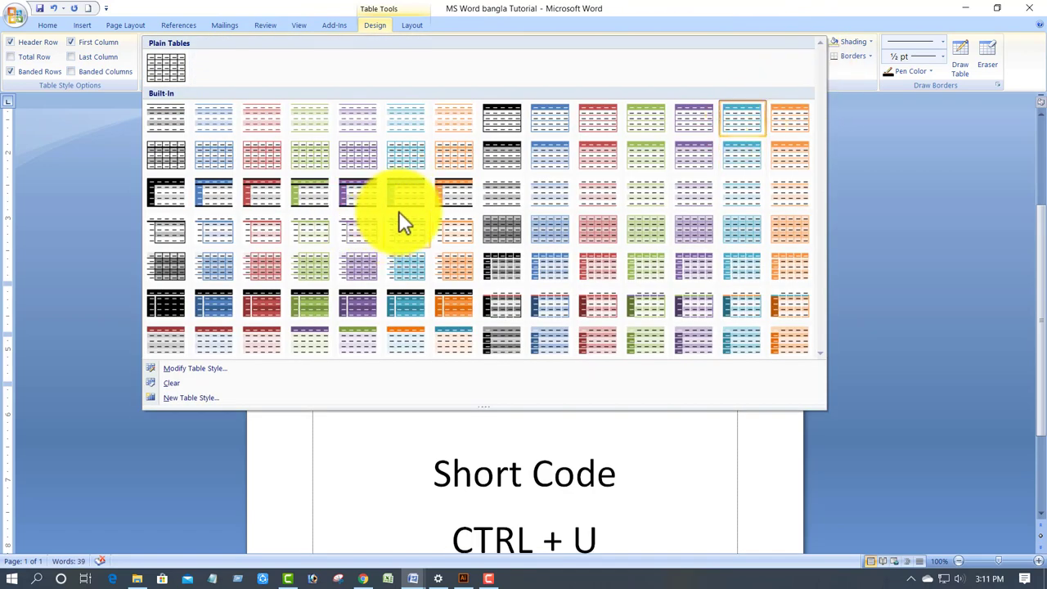
left_click(403, 306)
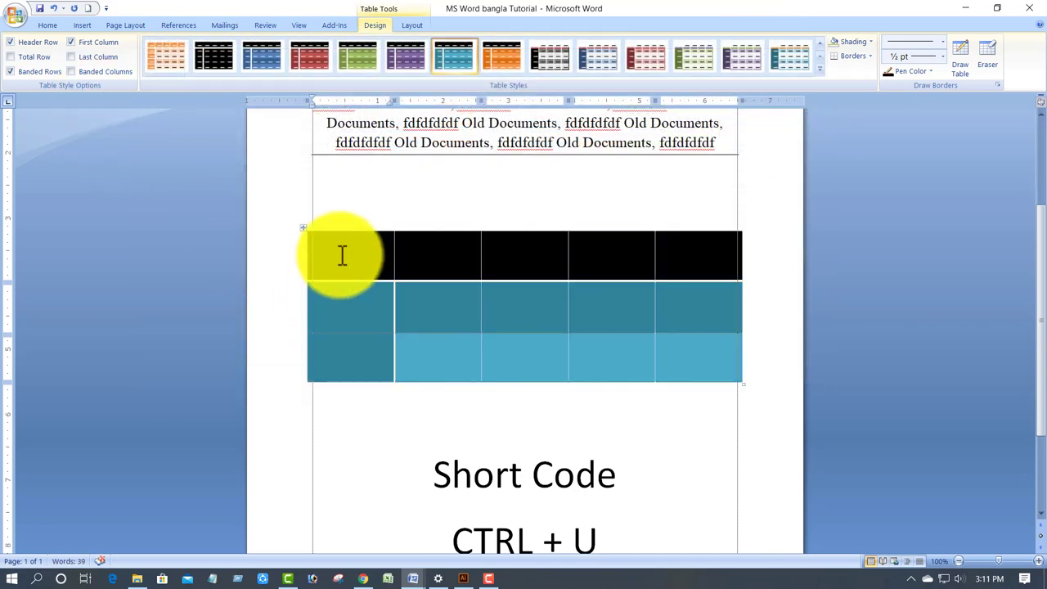
Fill the table's header row with Sl, Name, Fathers, Ge and add
type("Slname ")
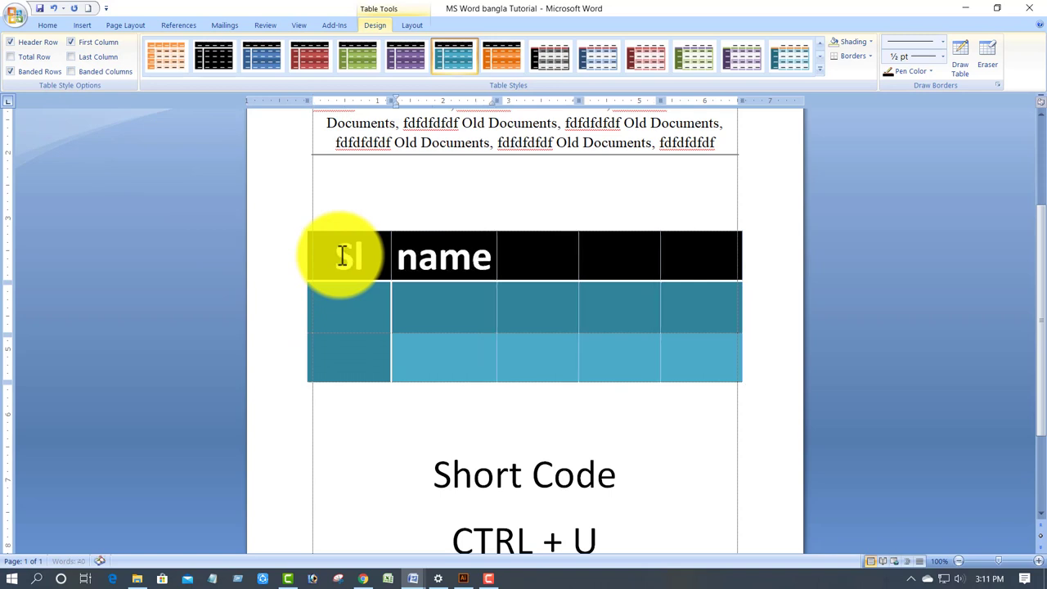
type("ther")
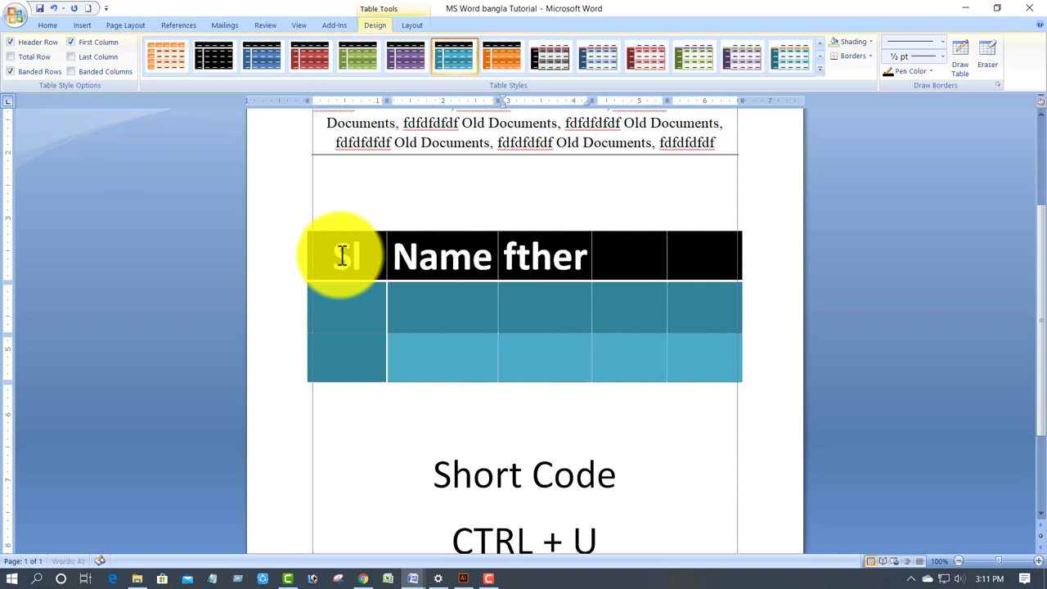
key("BackSpace")
key("BackSpace")
key("BackSpace")
key("BackSpace")
type("ath")
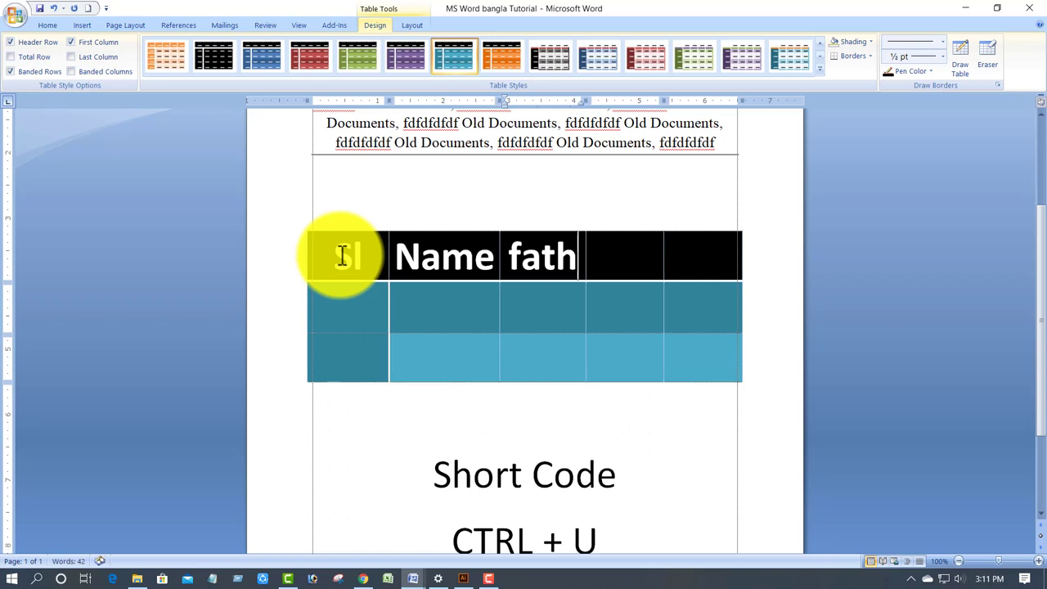
type("ers")
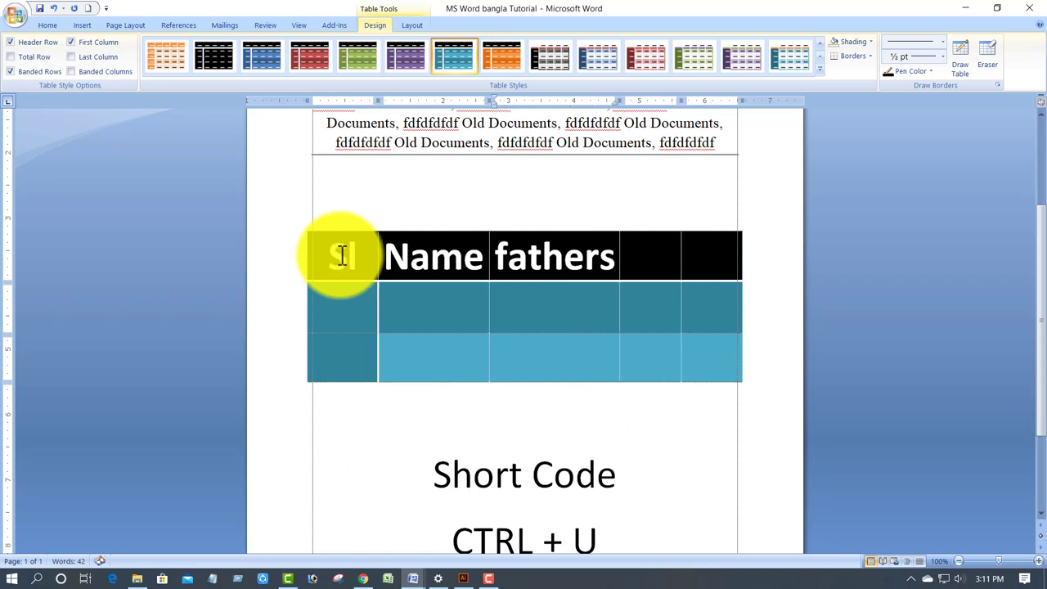
key("Tab")
type("Ge")
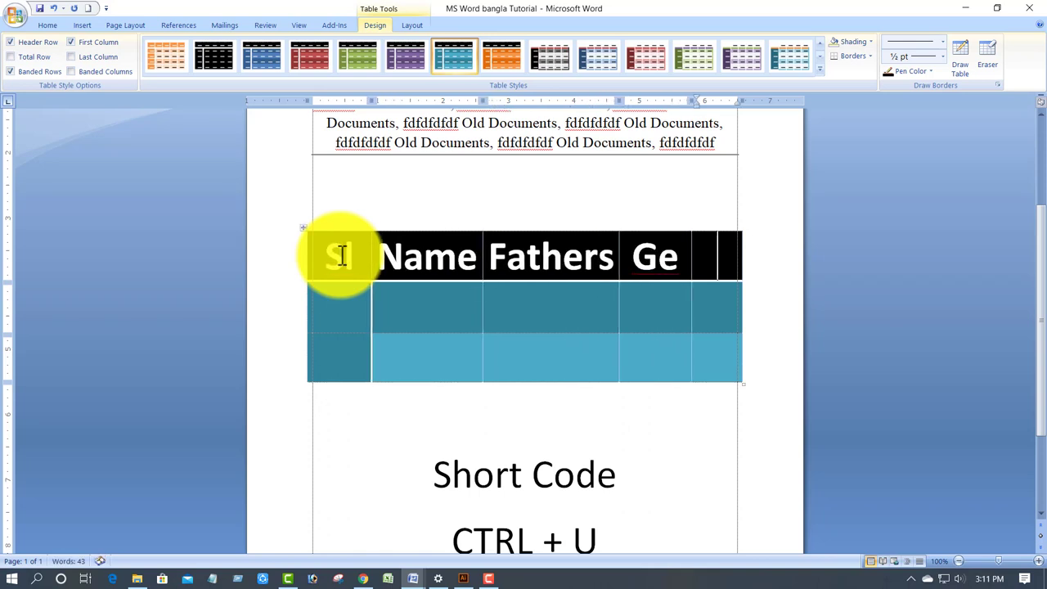
key("Tab")
type("add")
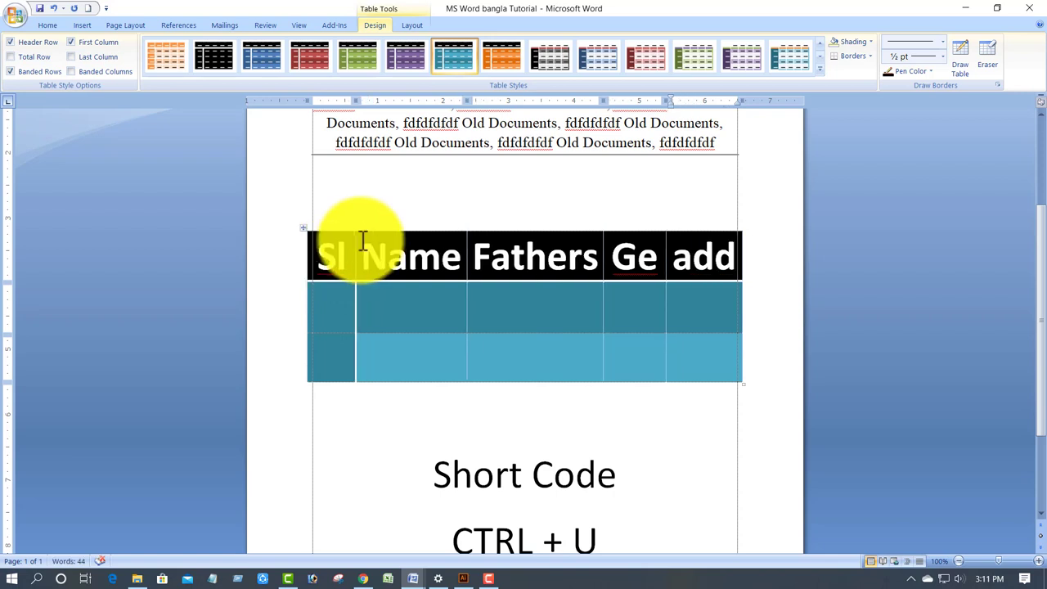
left_click(394, 311)
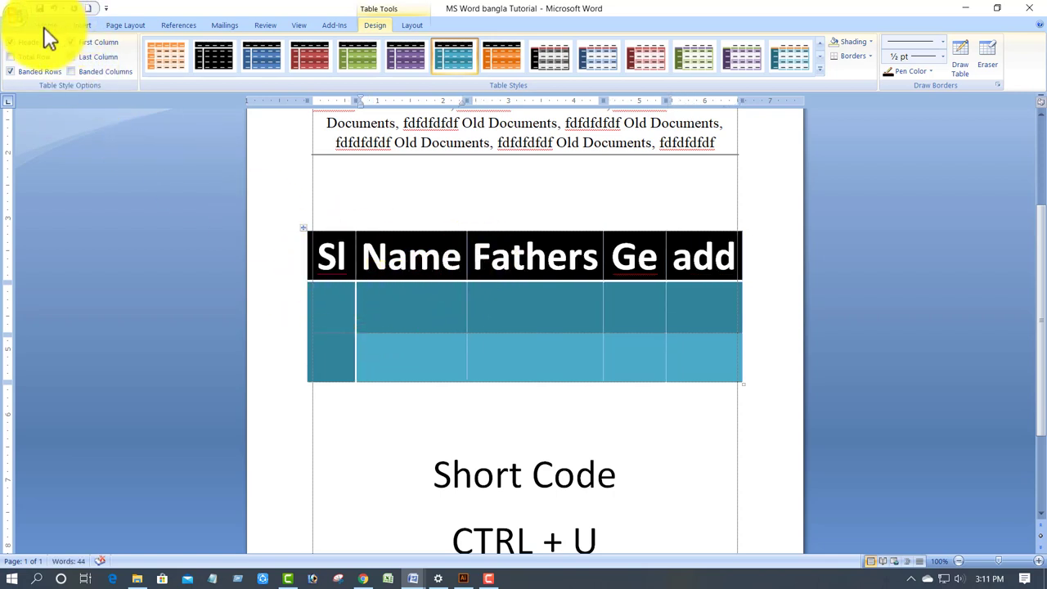
Delete the styled table and leave a blank line above Short Code
left_click_drag(381, 201, 567, 394)
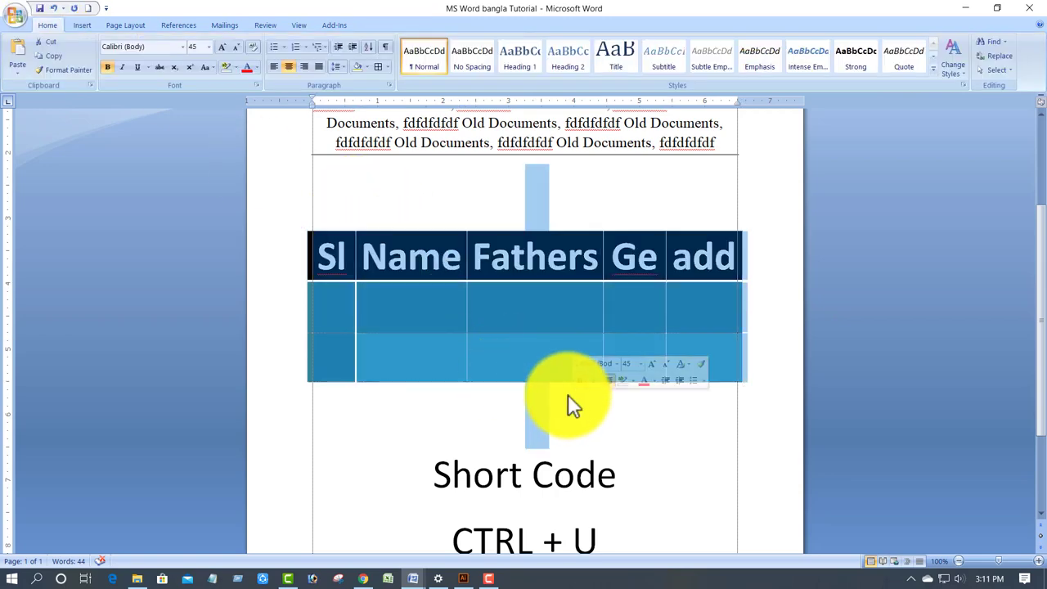
key("Delete")
key("Return")
key("Return")
key("Return")
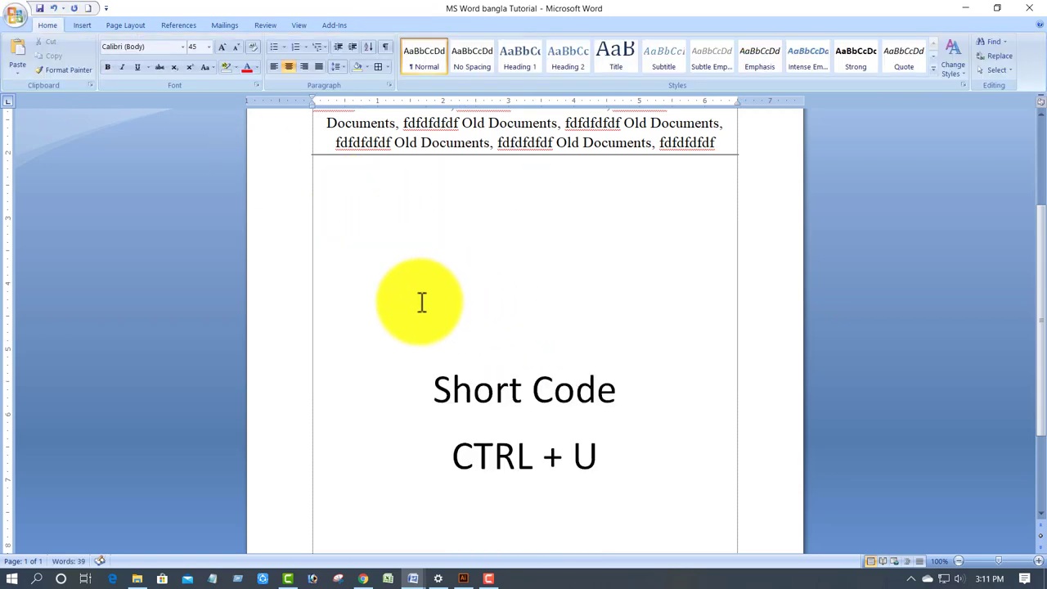
left_click(394, 204)
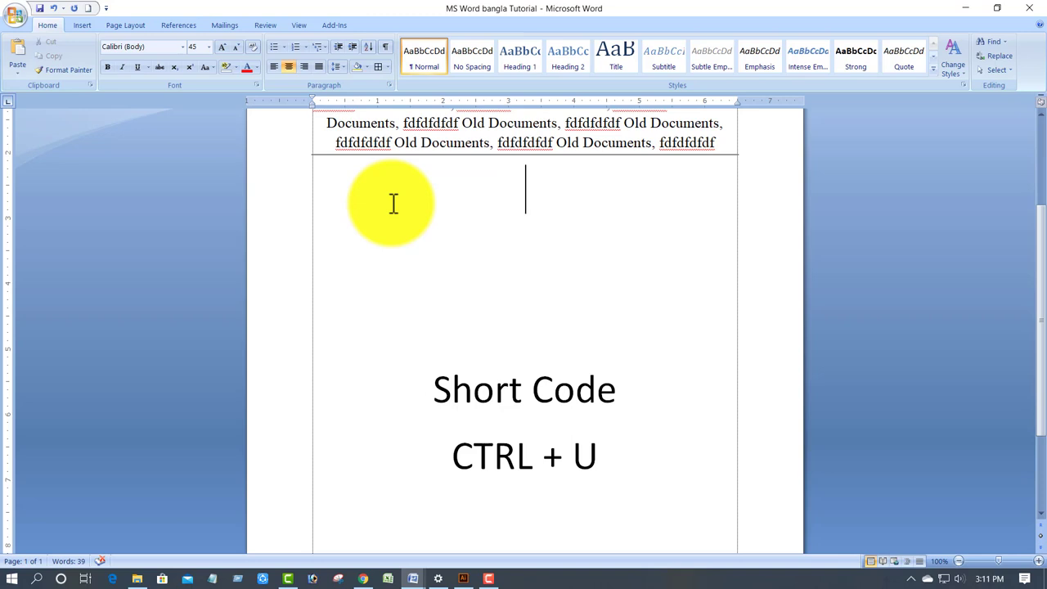
Bring up the Insert tab's grid for choosing a table size
left_click(84, 25)
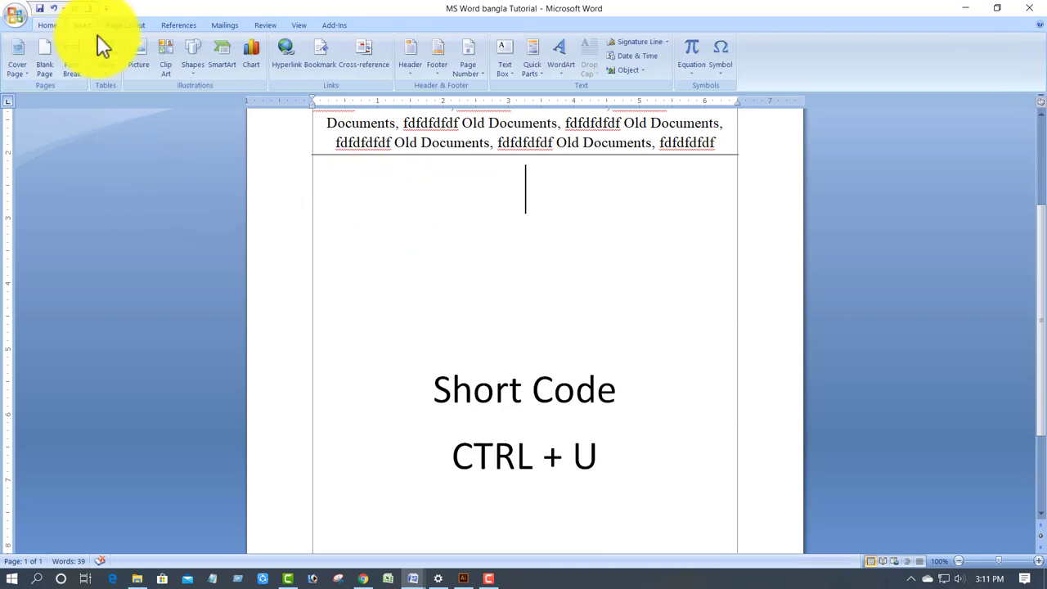
scroll(236, 167, "up", 4)
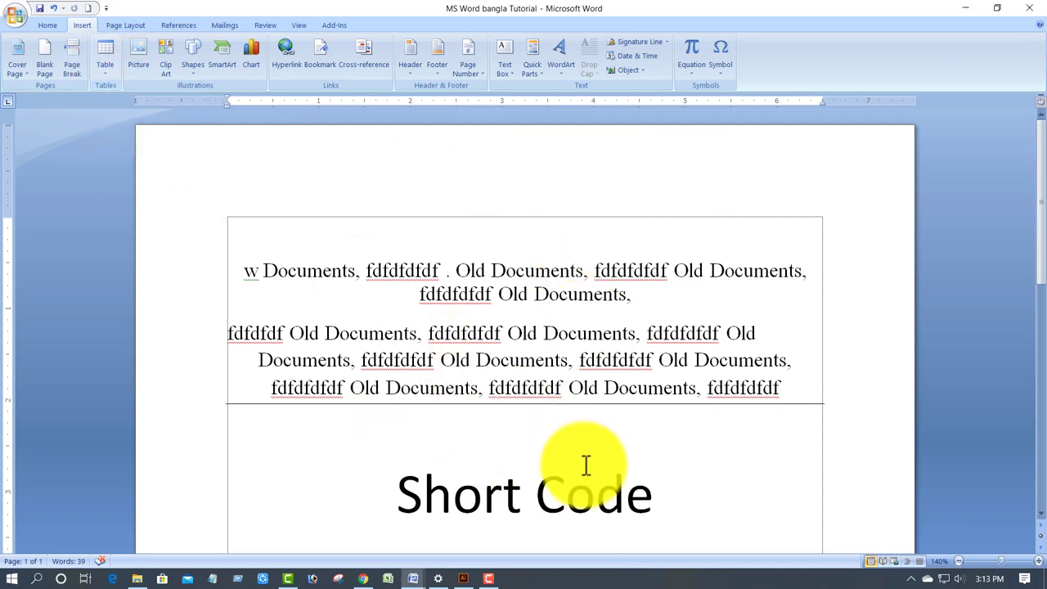
left_click(105, 72)
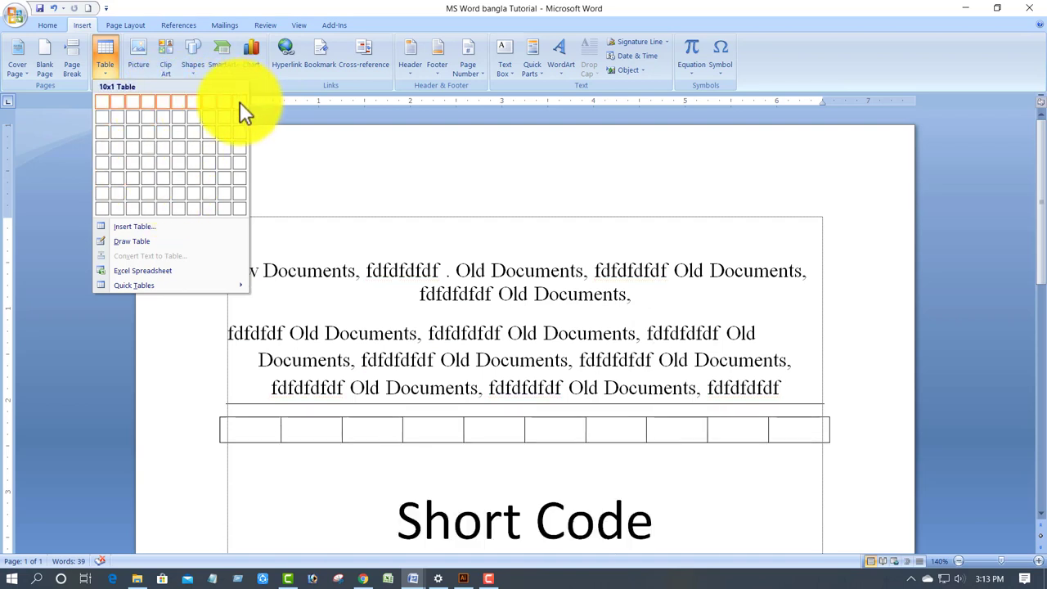
Insert a custom table with 5 columns through the Insert Table dialog
left_click(146, 225)
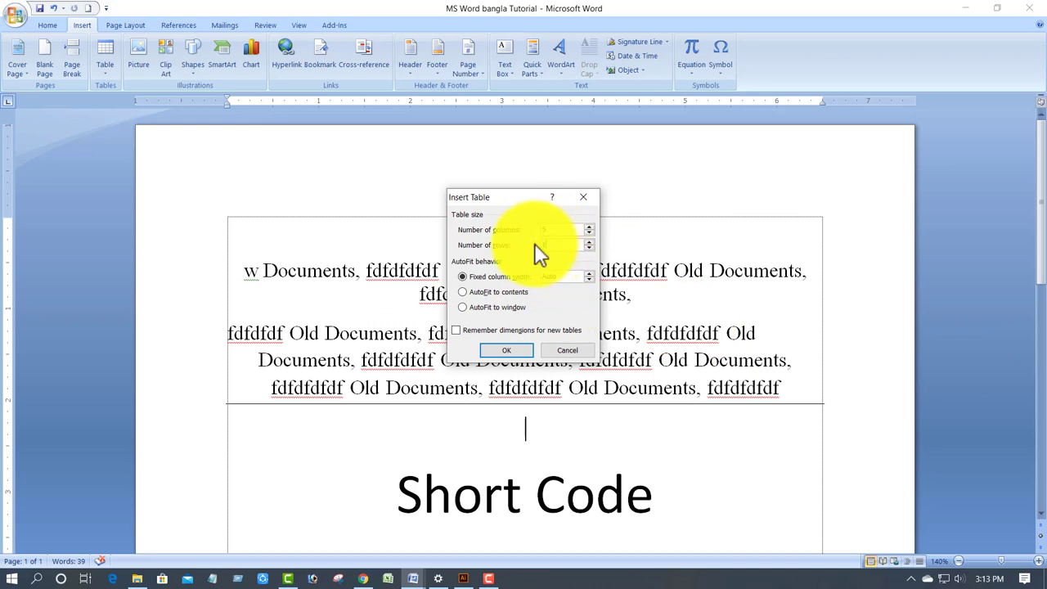
left_click(505, 350)
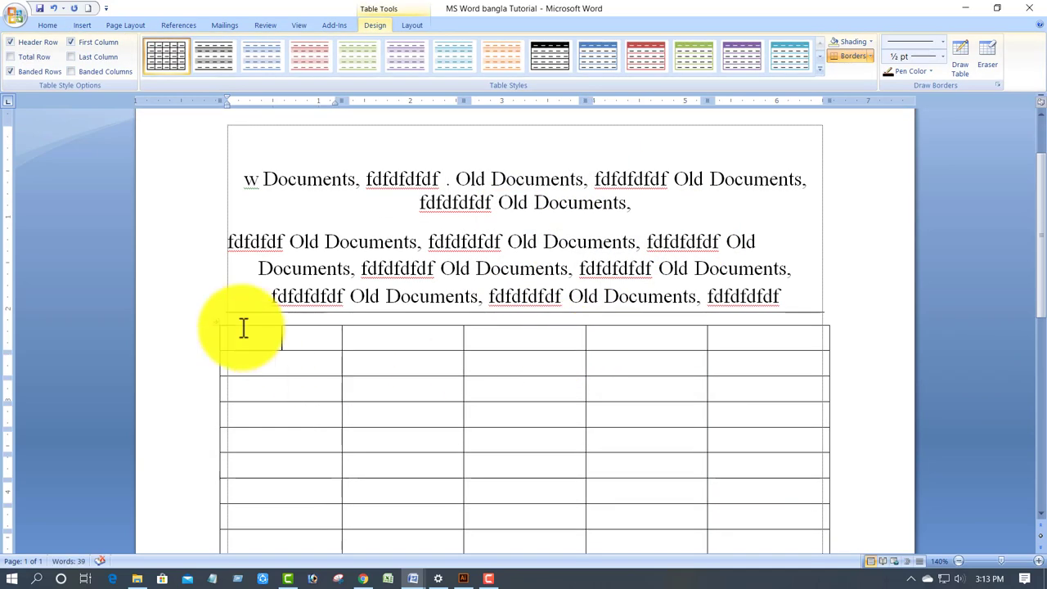
scroll(632, 351, "down", 2)
scroll(496, 269, "down", 1)
scroll(437, 283, "down", 4)
scroll(429, 277, "up", 4)
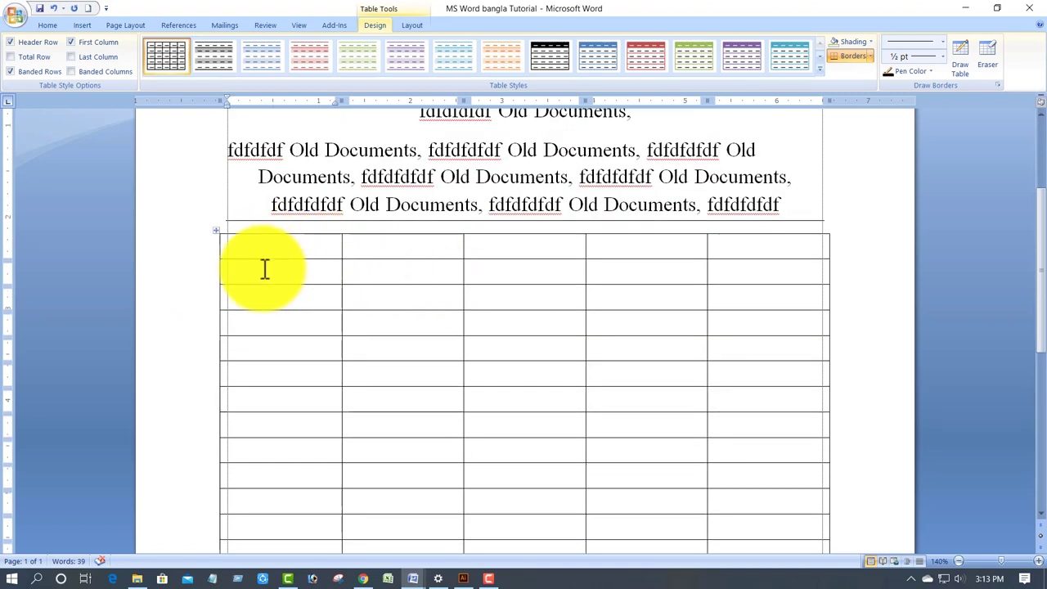
Delete the extra rows, then extend the table to eight empty rows from its last cell
left_click_drag(311, 327, 982, 215)
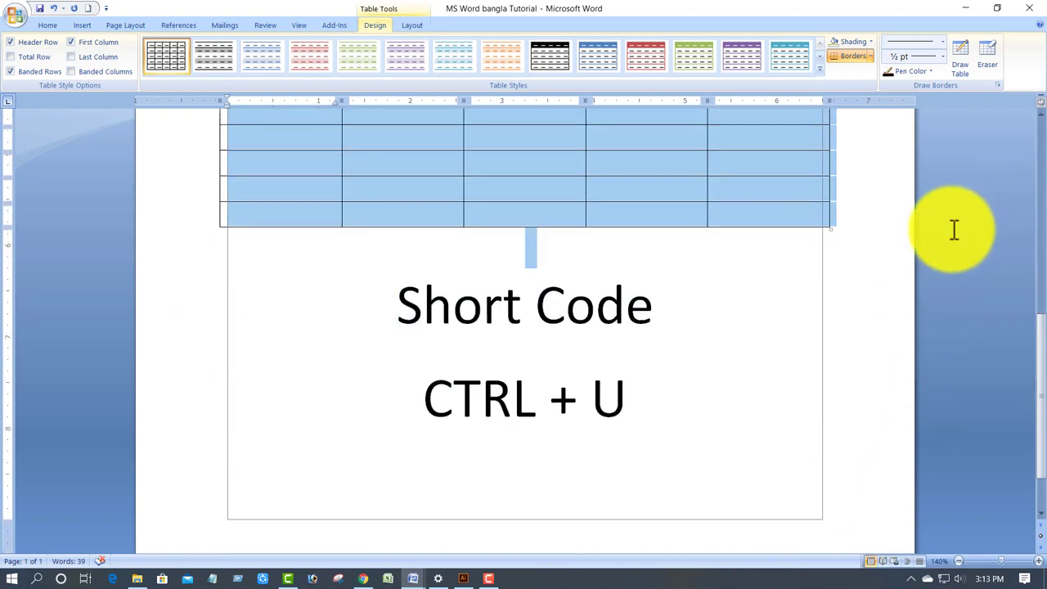
key("BackSpace")
scroll(490, 295, "up", 3)
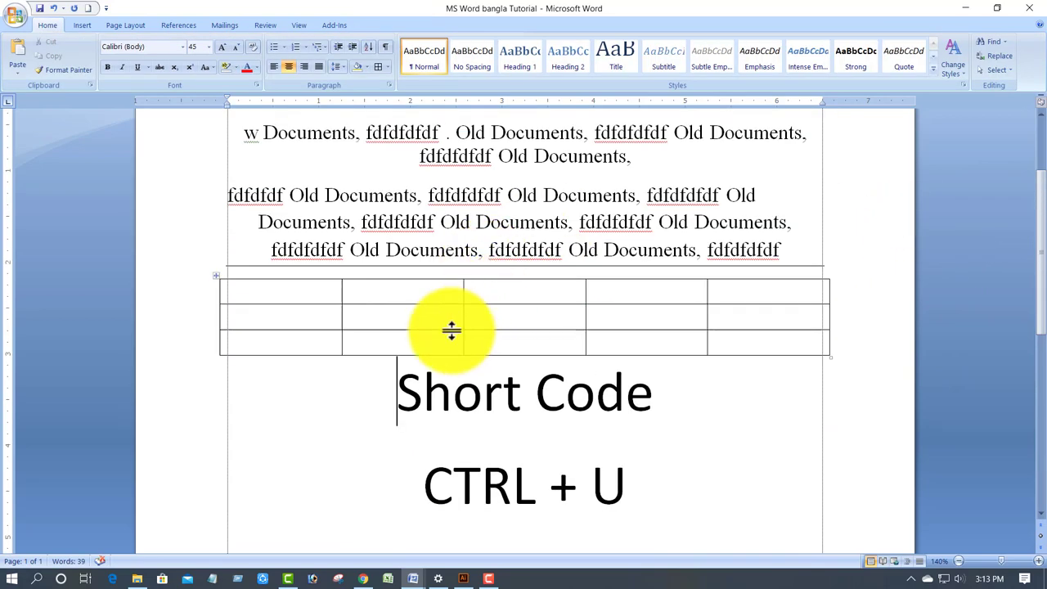
left_click(307, 296)
left_click(764, 337)
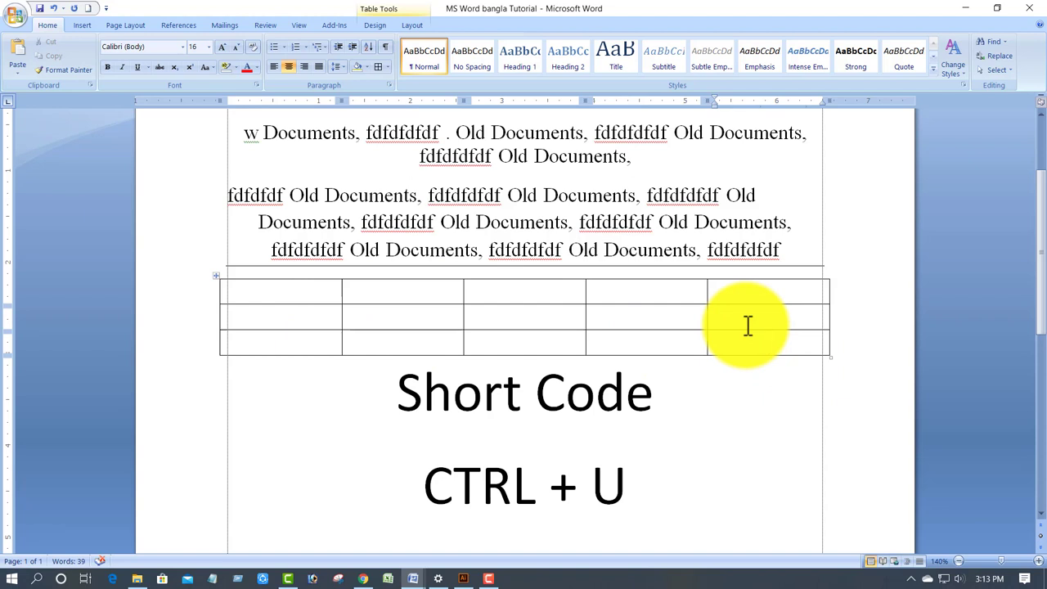
key("Tab")
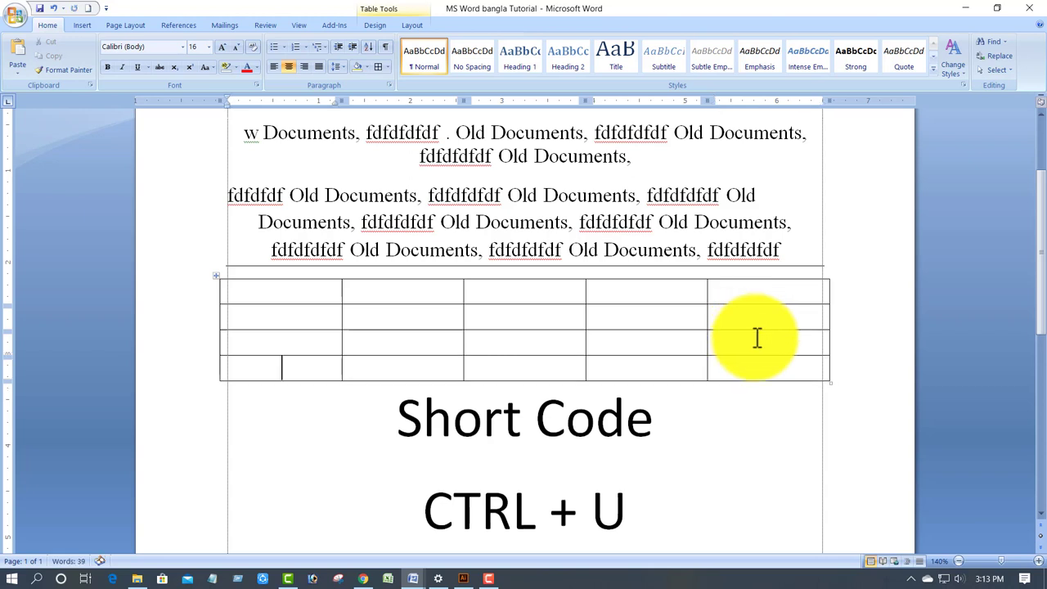
key("Tab")
key("Tab")
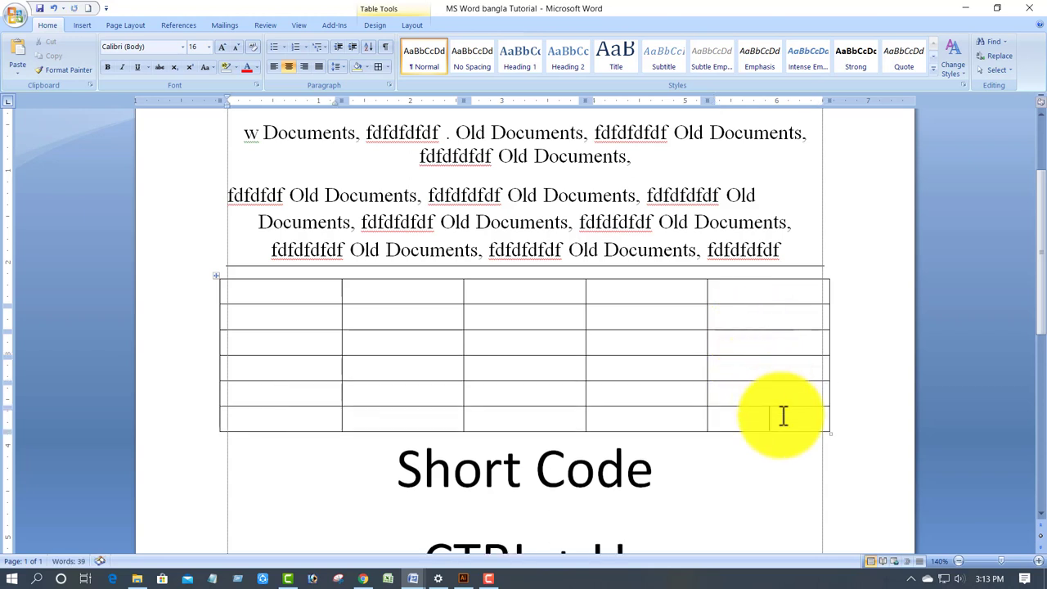
key("F4")
key("F4")
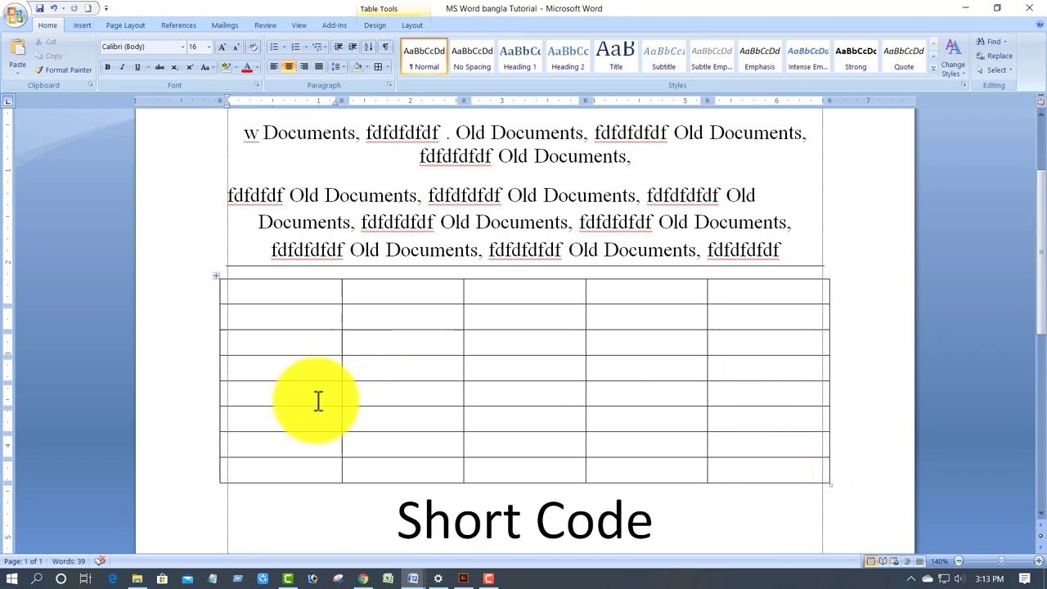
Delete the table and all the Old Documents paragraphs, leaving an empty line above Short Code
mouse_move(262, 286)
left_mouse_down()
mouse_move(818, 471)
mouse_move(809, 446)
left_mouse_up()
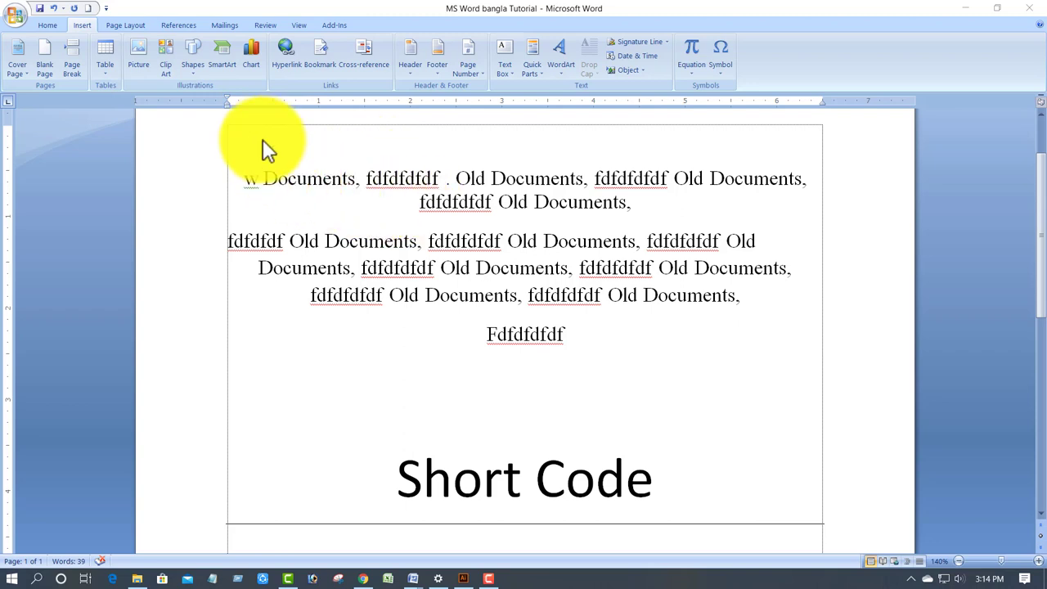
left_click_drag(570, 337, 252, 157)
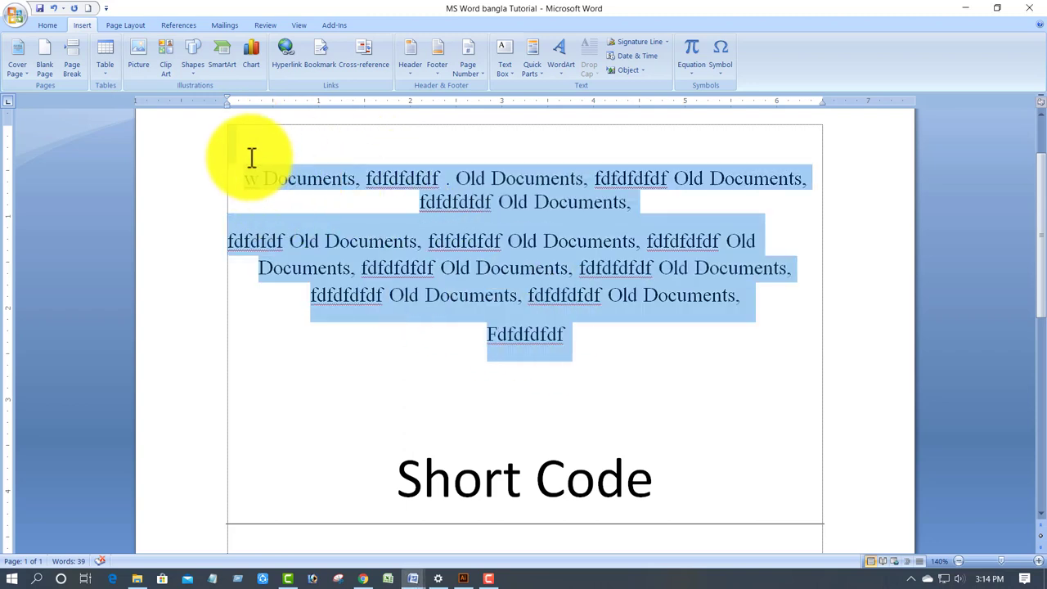
key("Delete")
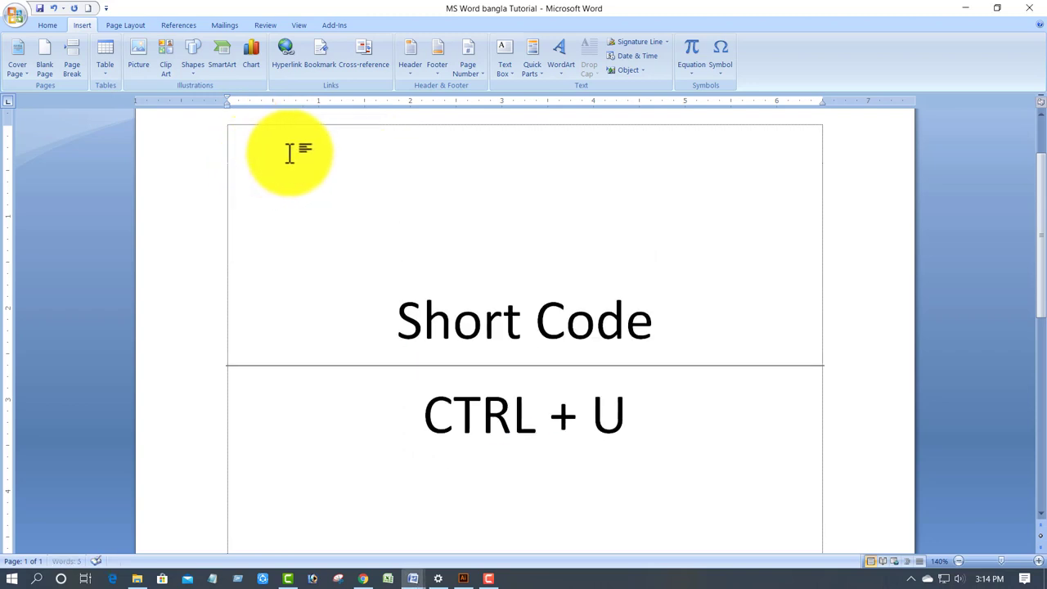
key("Return")
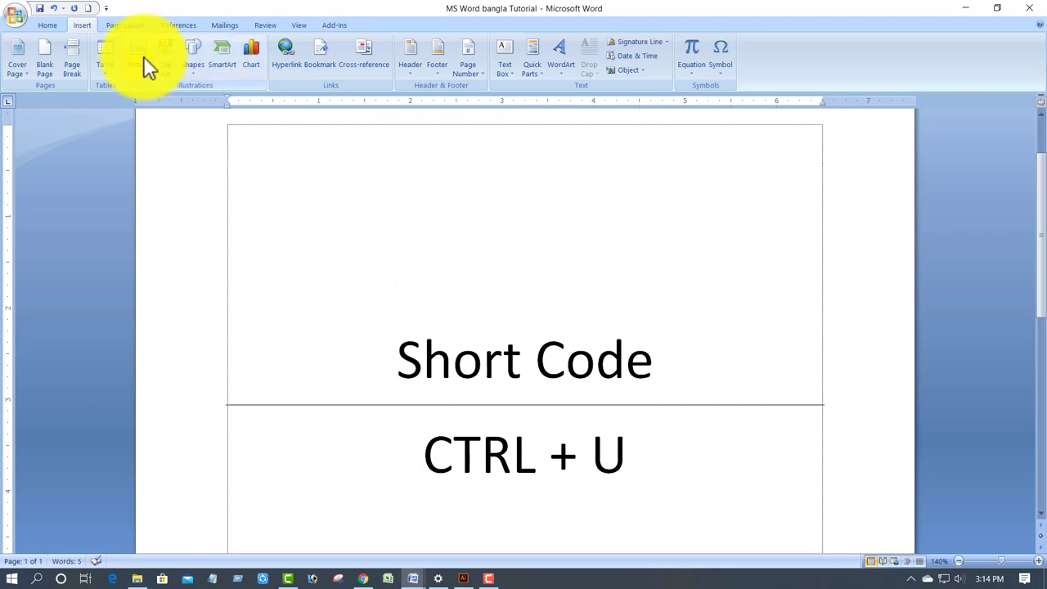
Insert the jit logo picture from the Desktop and set its wrapping to In Front of Text
left_click(138, 55)
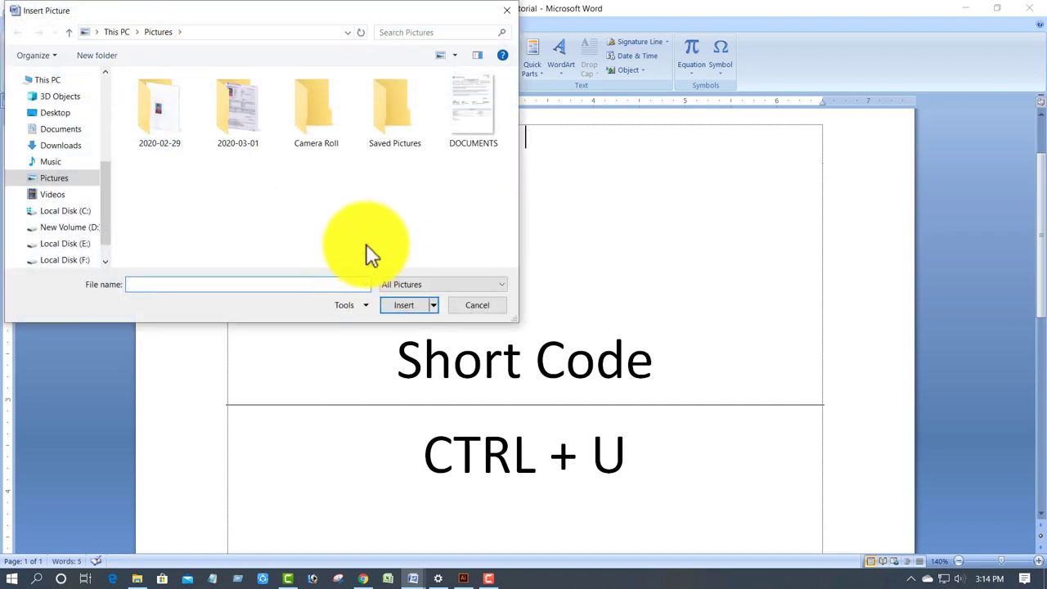
left_click(55, 112)
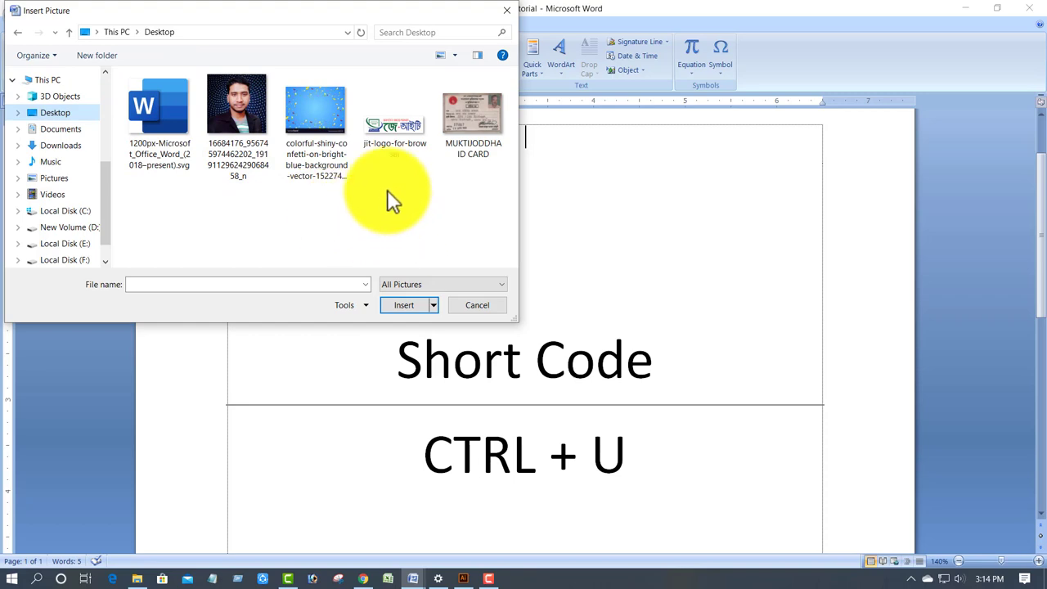
left_click(390, 131)
left_click(396, 304)
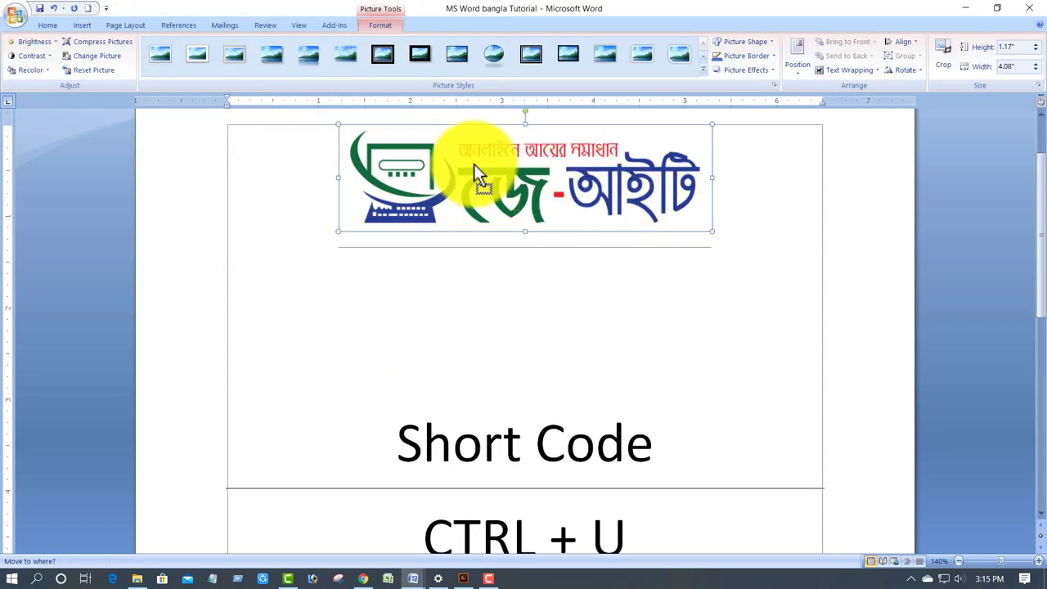
left_click(519, 274)
left_click(507, 170)
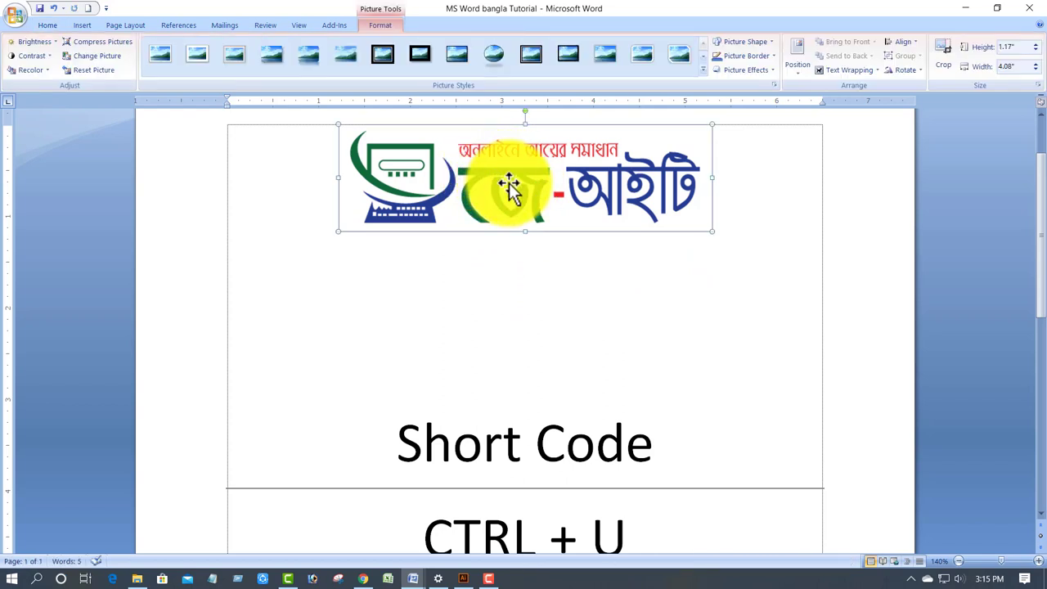
right_click(508, 184)
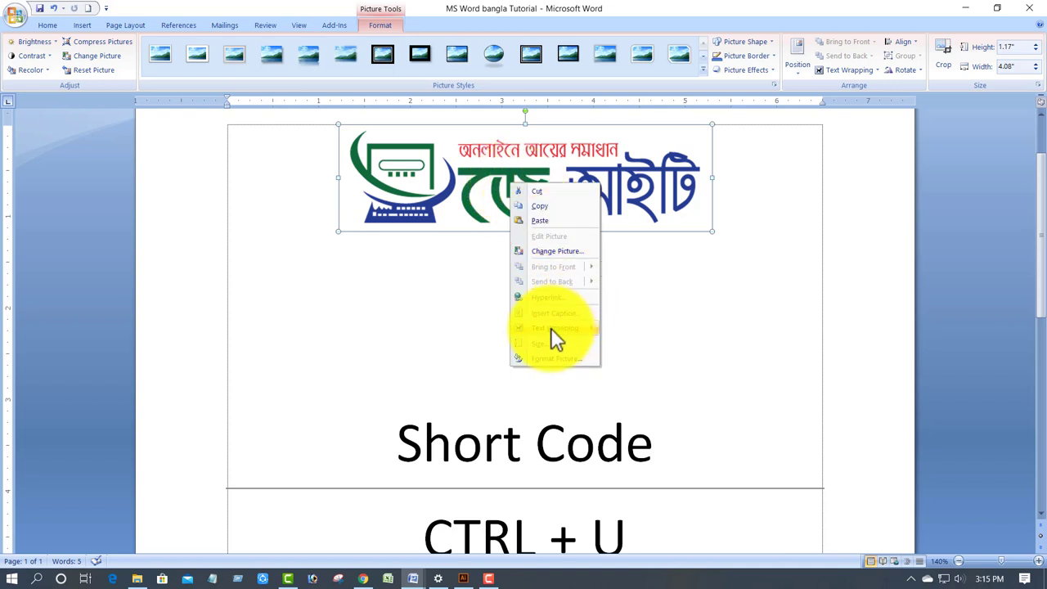
mouse_move(551, 328)
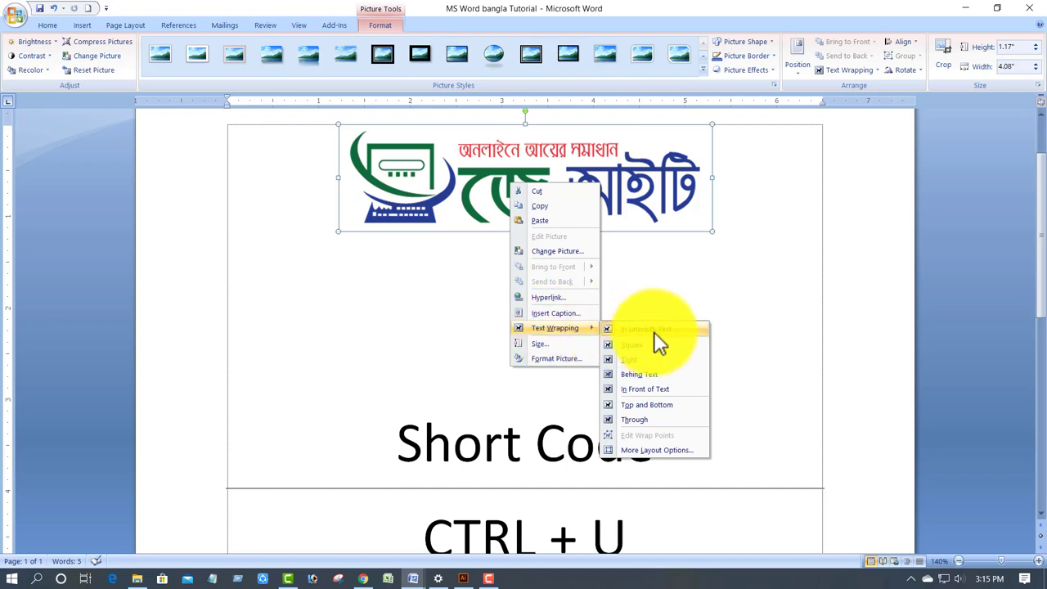
left_click(646, 390)
Move the logo to the page's top-left and resize it, about 1.47 inches tall
mouse_move(483, 171)
left_mouse_down()
mouse_move(593, 198)
mouse_move(606, 237)
mouse_move(449, 193)
left_mouse_up()
mouse_move(351, 166)
left_mouse_down()
mouse_move(387, 171)
mouse_move(350, 162)
left_mouse_up()
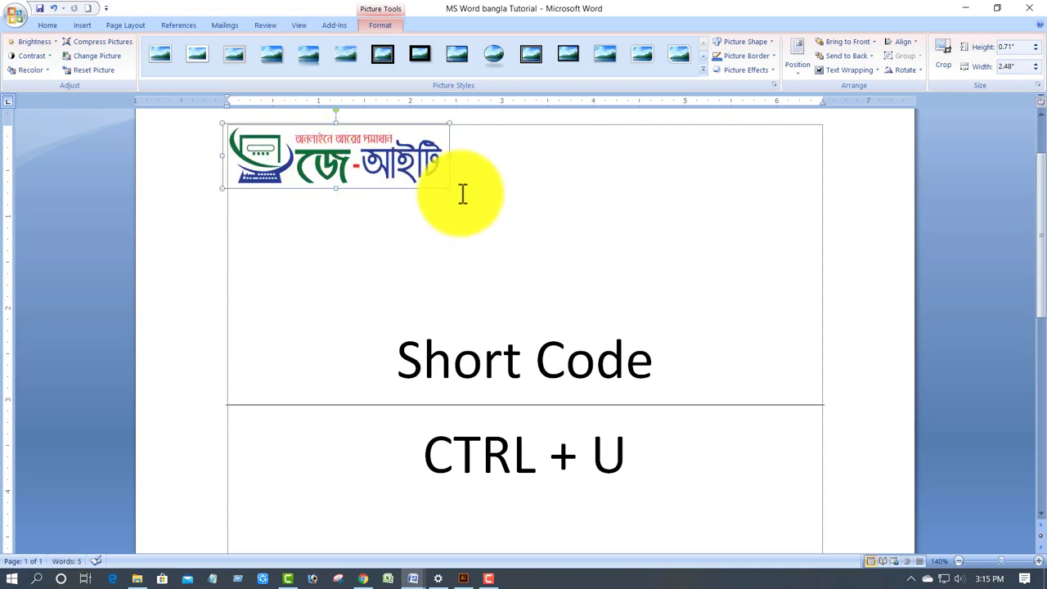
left_click_drag(449, 188, 560, 219)
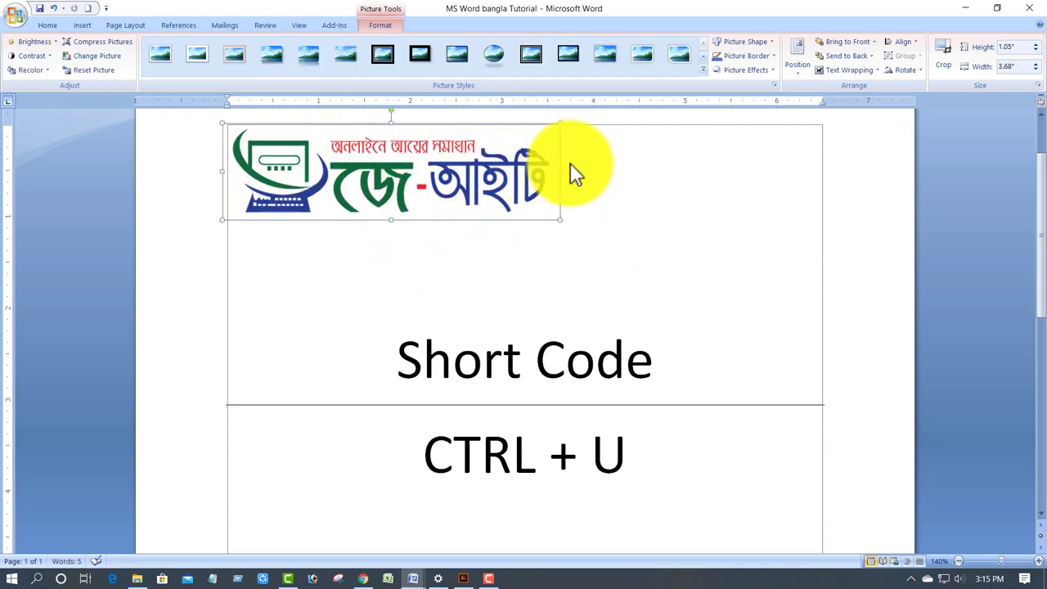
left_click_drag(391, 219, 391, 257)
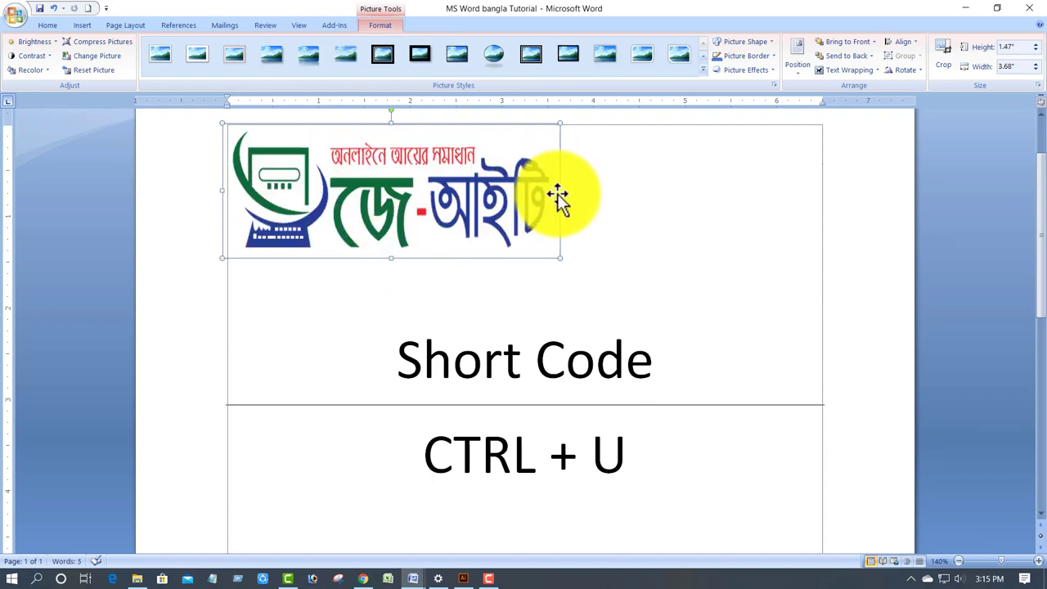
left_click_drag(559, 191, 413, 191)
left_click(491, 176)
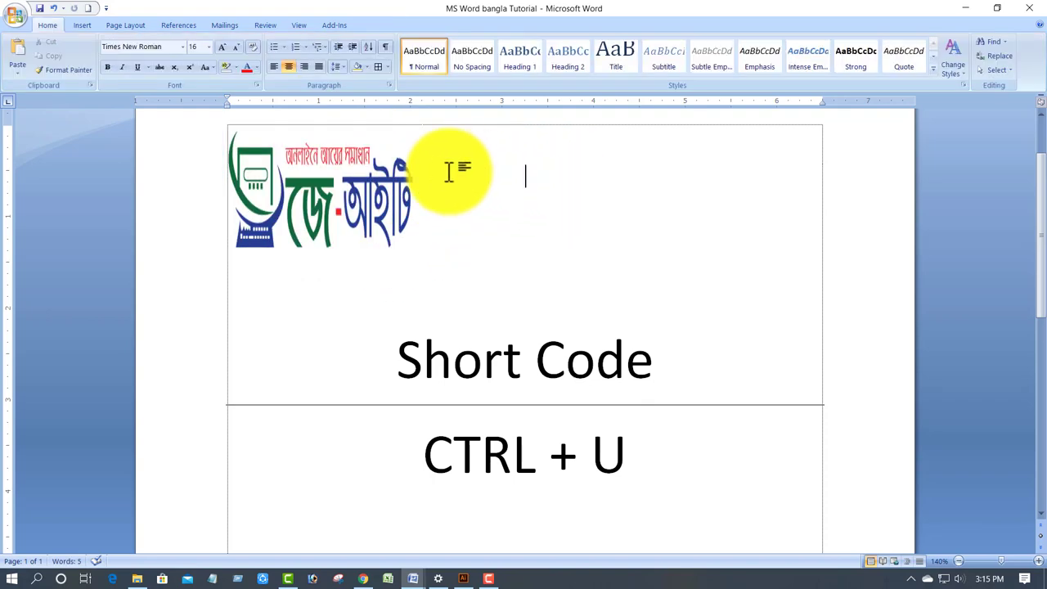
left_click(336, 175)
left_click(467, 172)
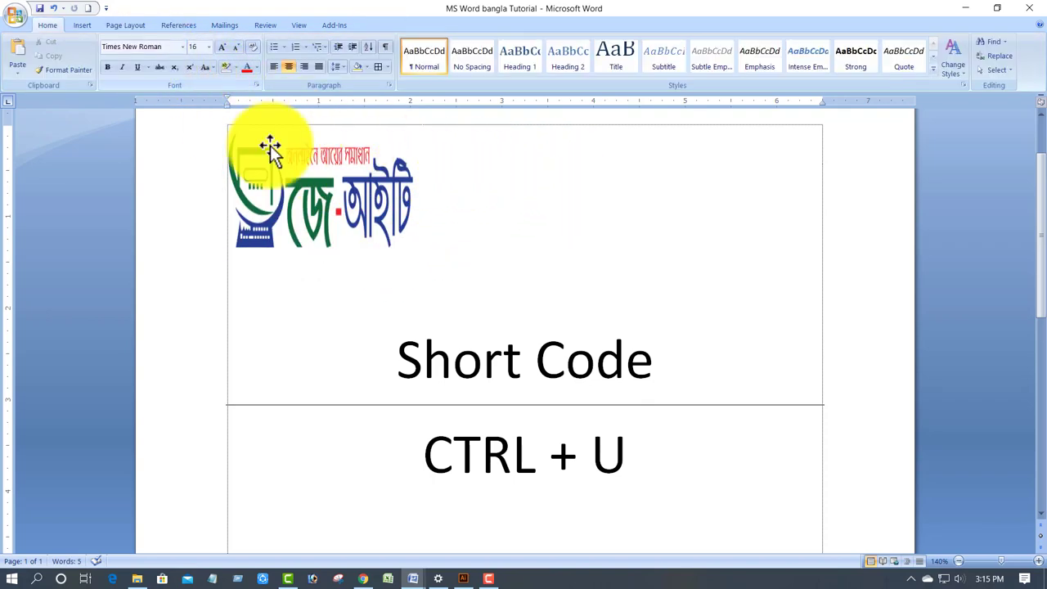
left_click(82, 25)
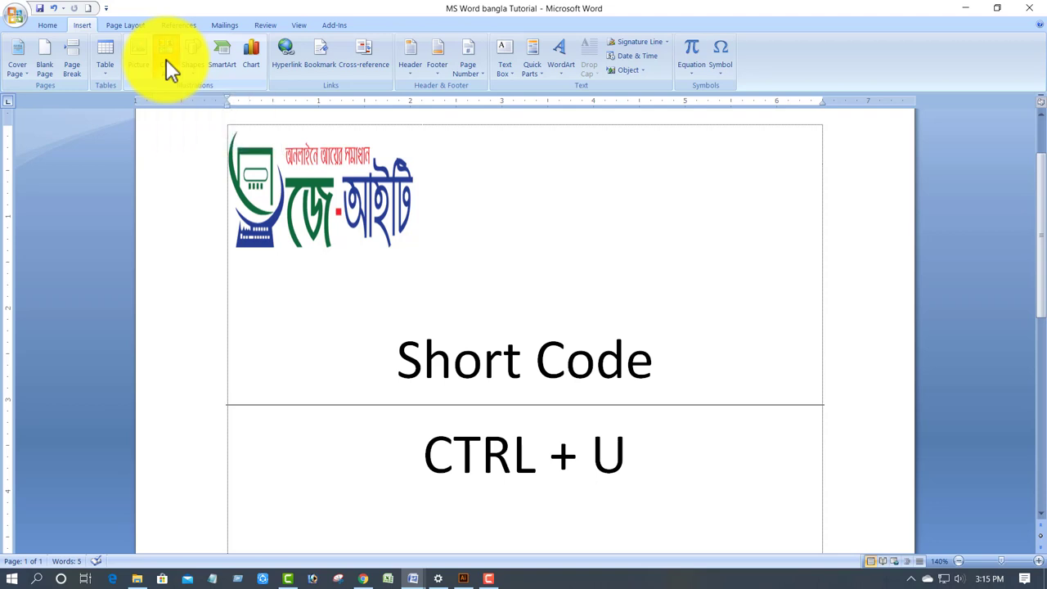
Search clip art, including online results, and insert the graduation-cap picture
left_click(166, 59)
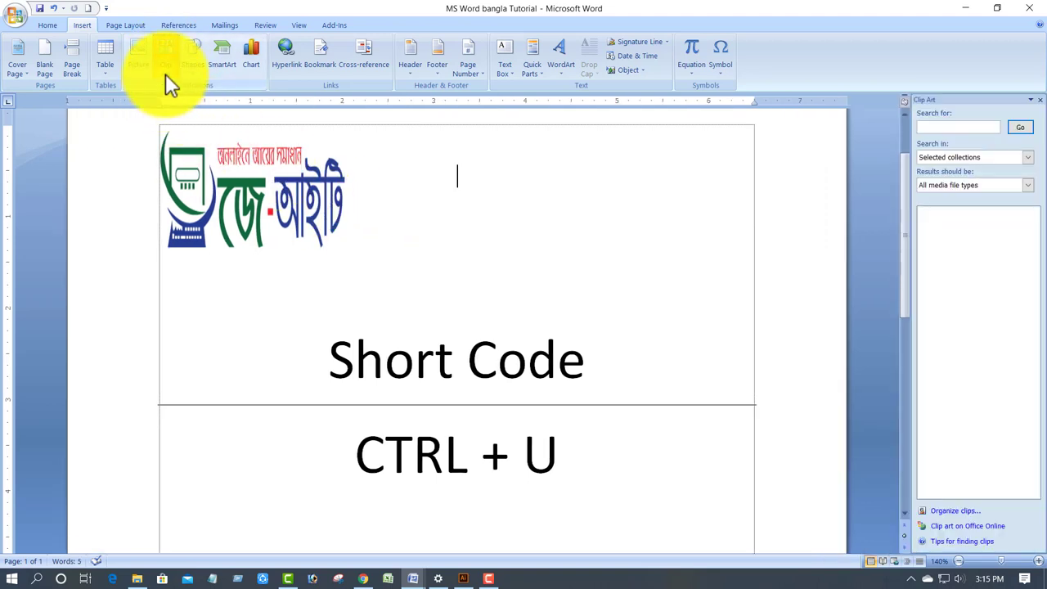
left_click(167, 65)
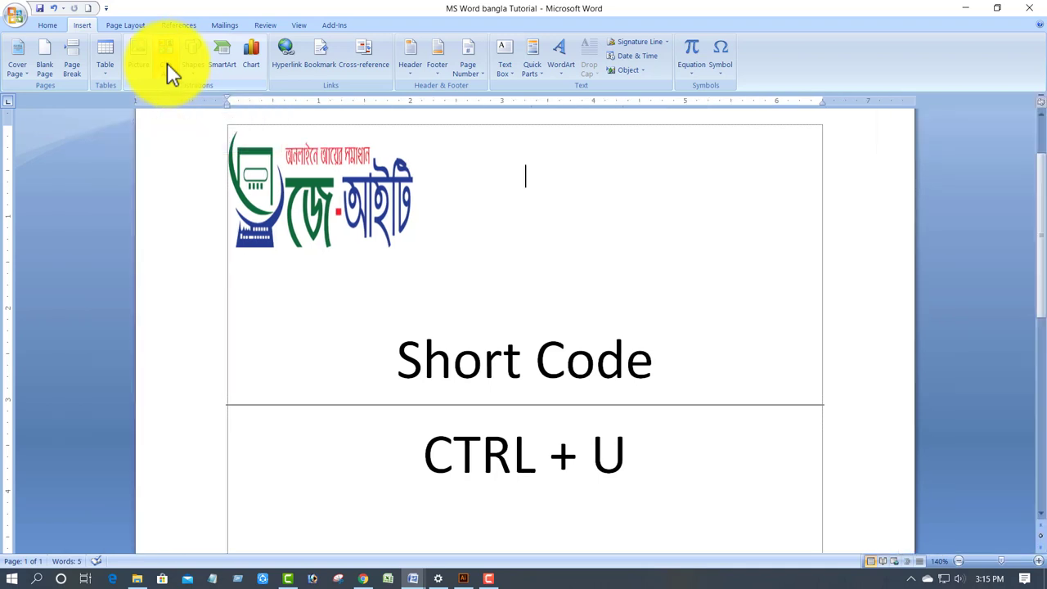
left_click(167, 60)
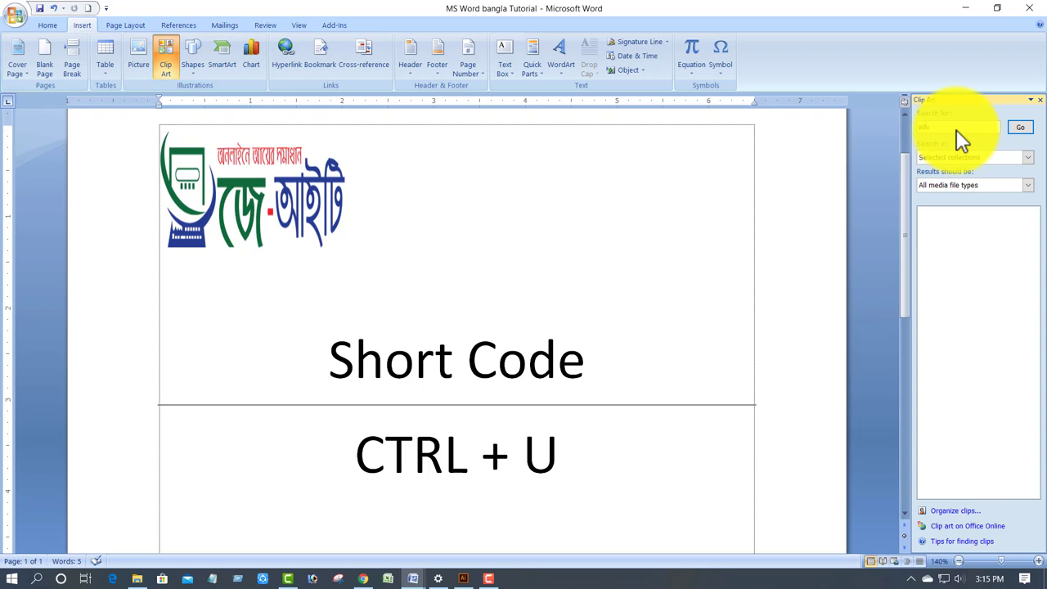
left_click(1020, 128)
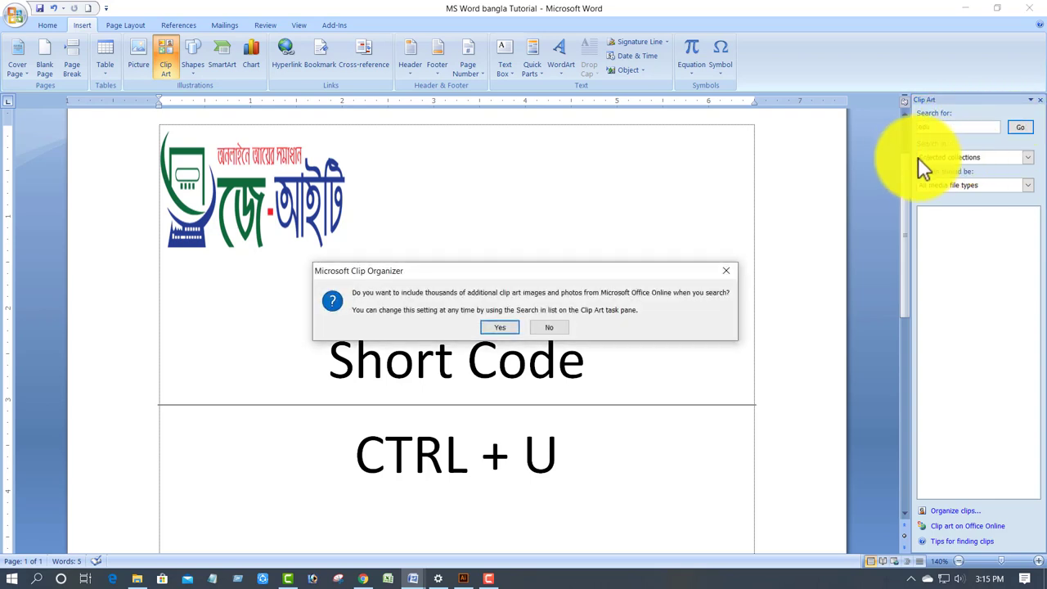
left_click(496, 325)
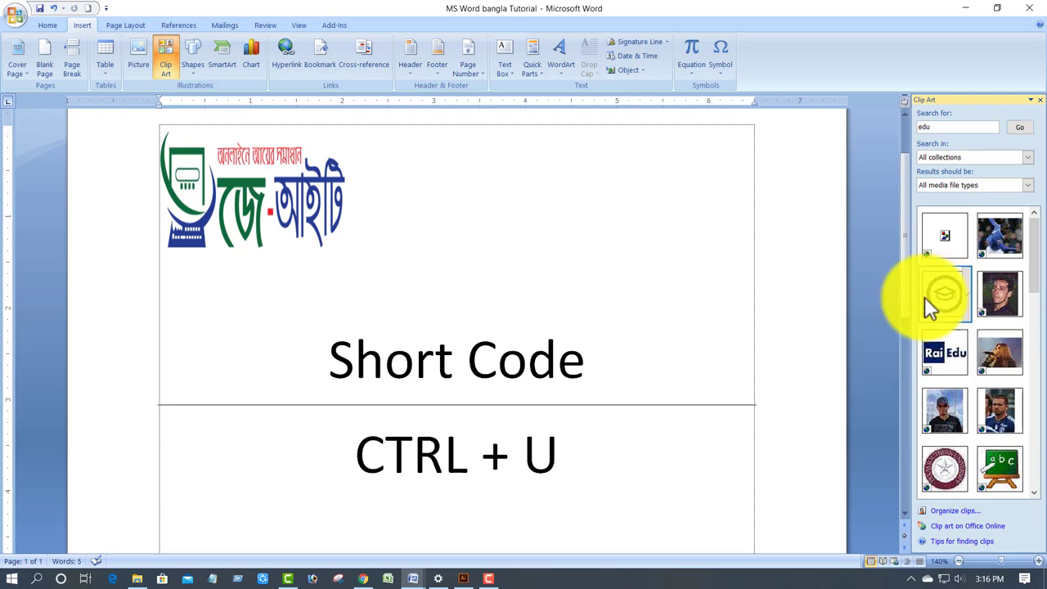
left_click(932, 296)
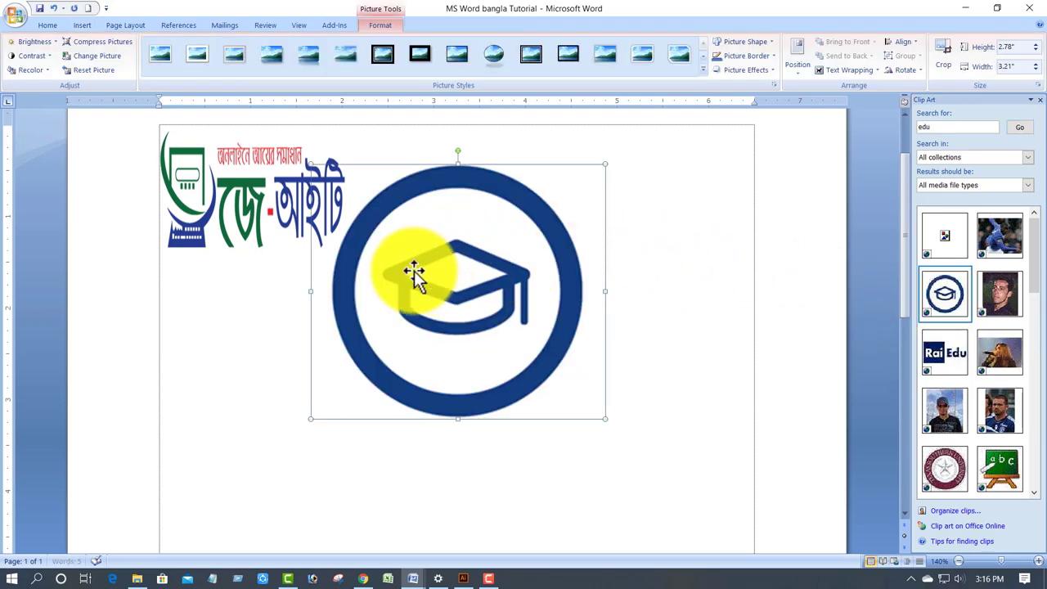
left_click(476, 177)
mouse_move(475, 178)
left_mouse_down()
mouse_move(524, 190)
mouse_move(569, 266)
left_mouse_up()
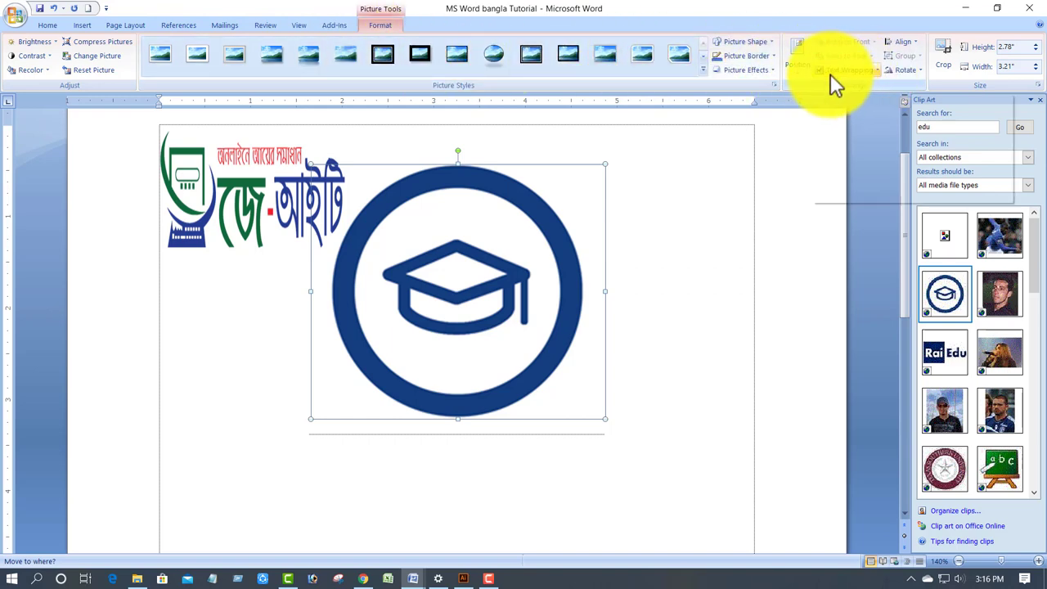
Set the graduation cap to In Front of Text, shrink it to half size, and place it beside the logo
left_click(874, 71)
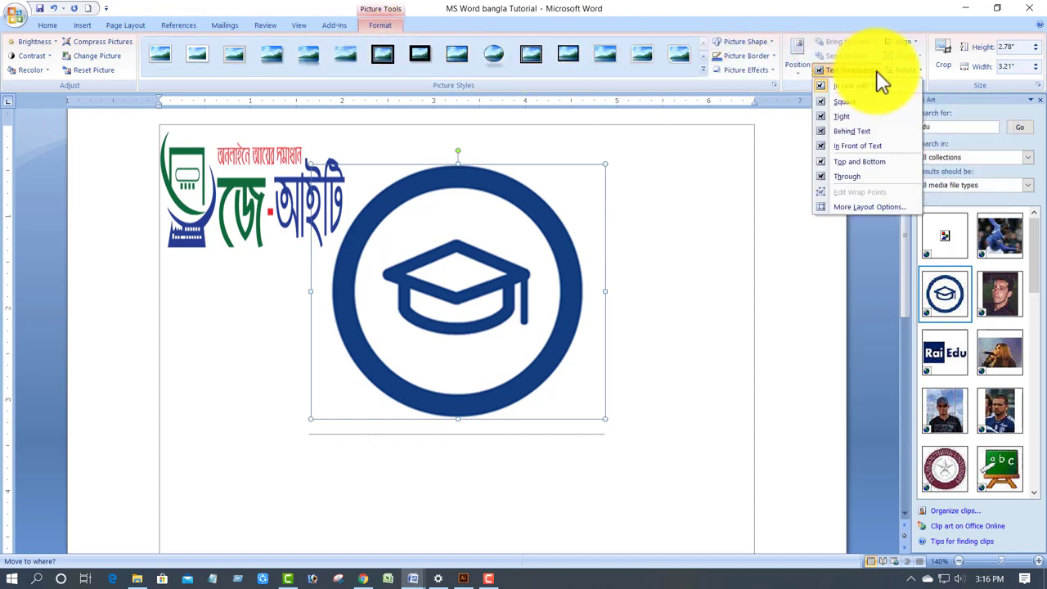
left_click(852, 147)
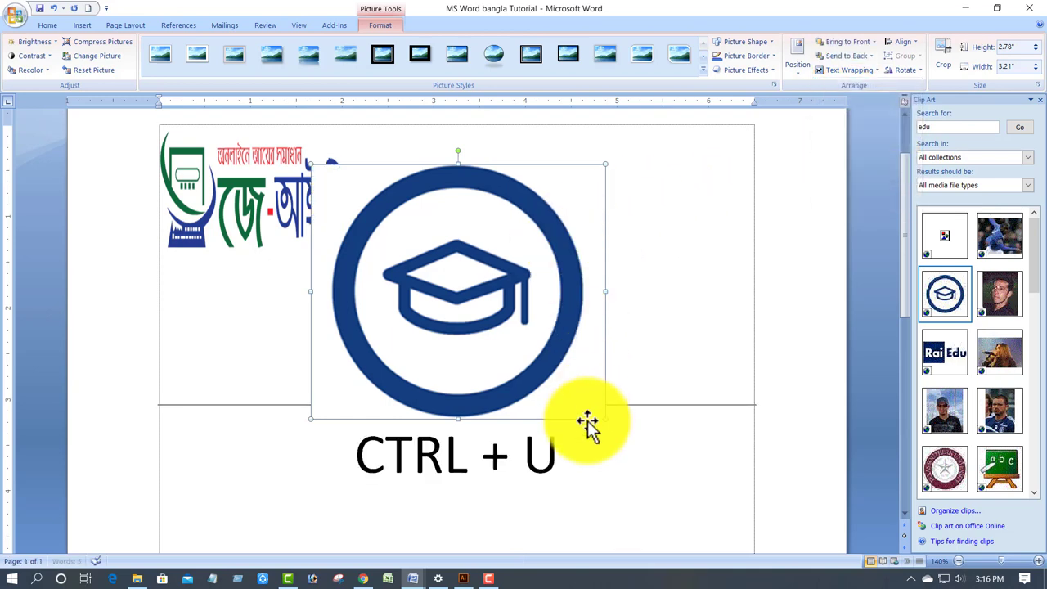
left_click_drag(605, 419, 446, 205)
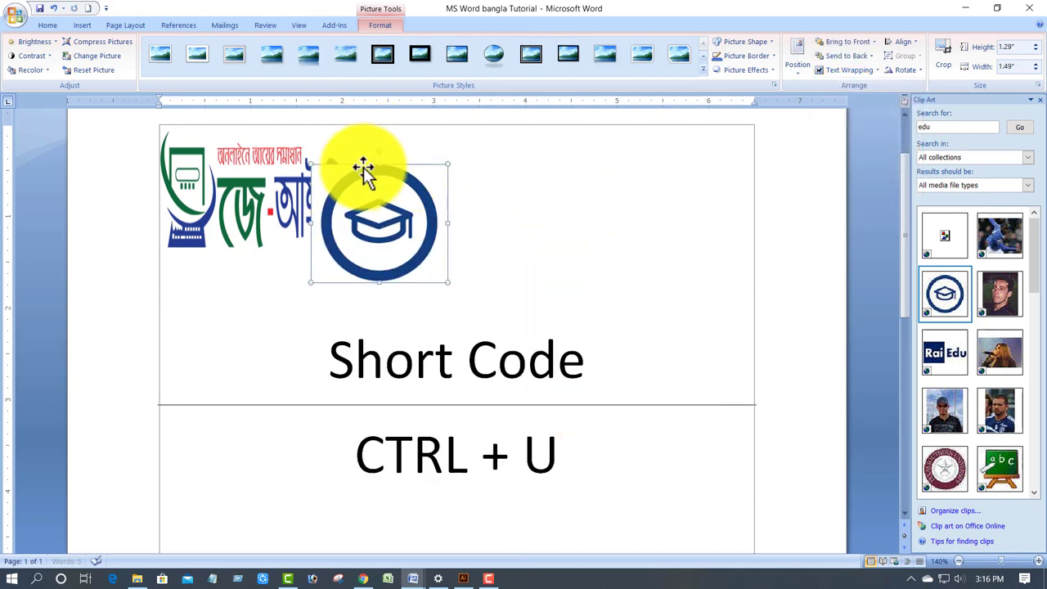
left_click_drag(376, 172, 467, 150)
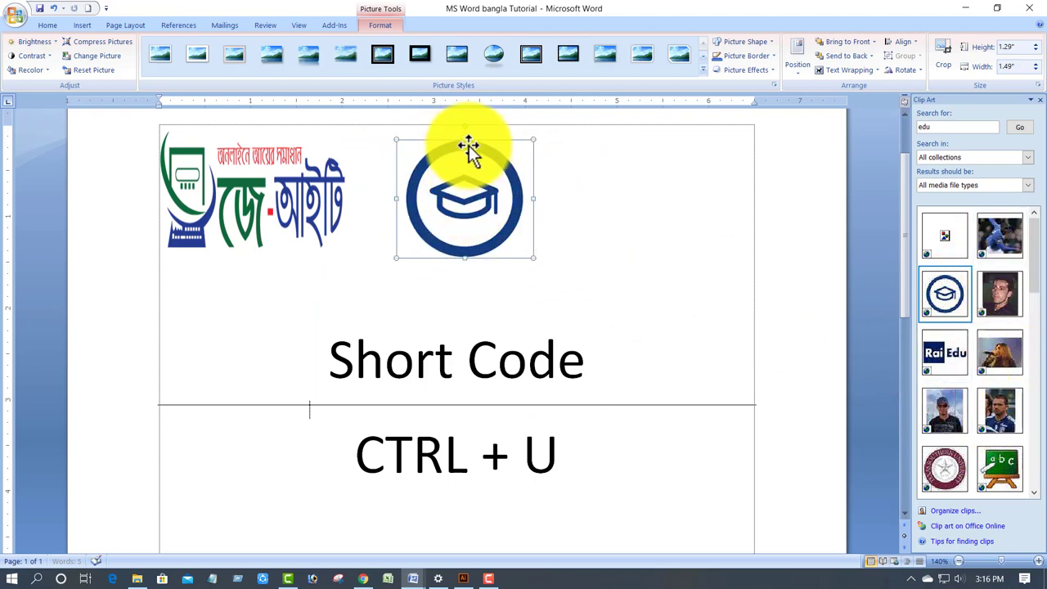
left_click_drag(470, 150, 462, 146)
left_click(557, 171)
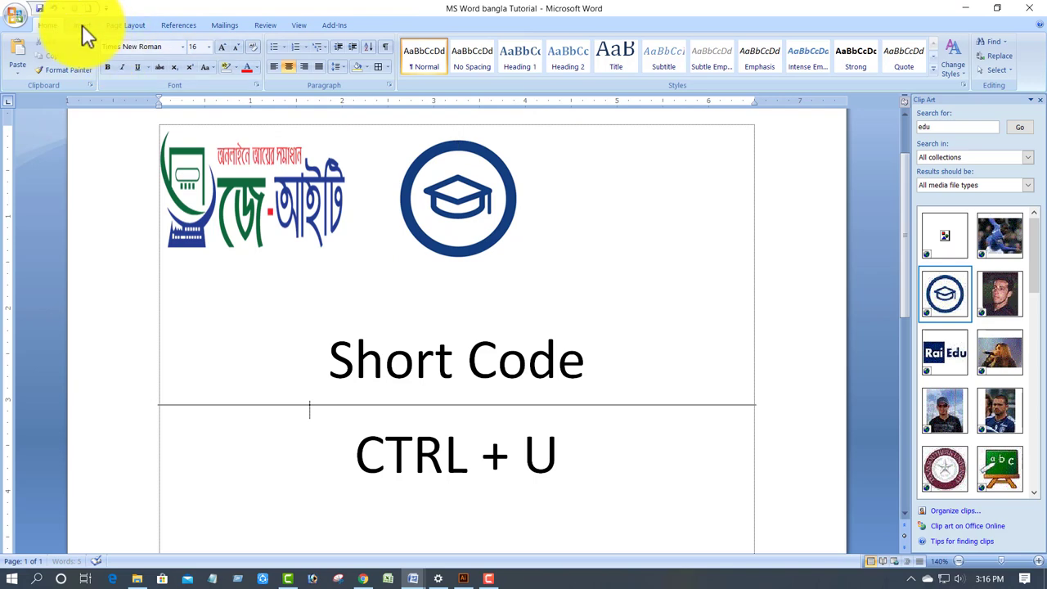
left_click(82, 25)
Draw an up arrow shape and move it left under the logo
left_click(195, 59)
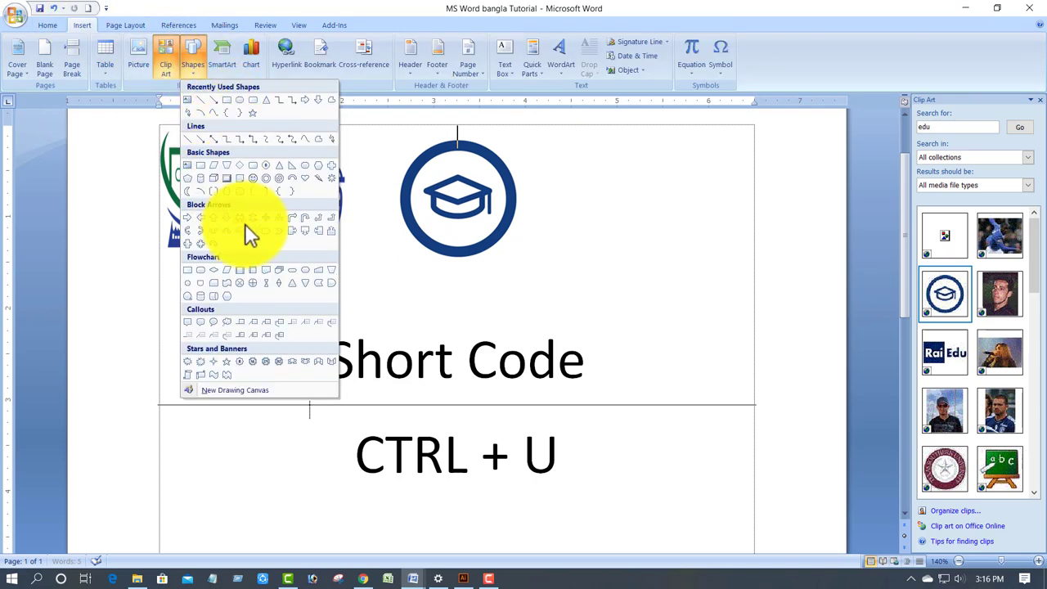
left_click(215, 220)
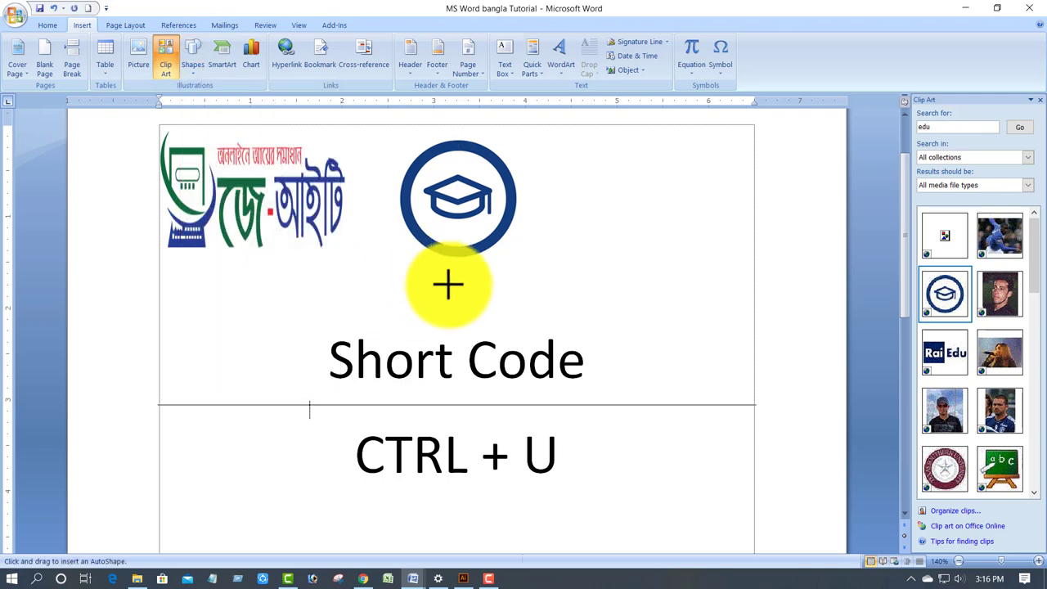
left_click_drag(445, 272, 497, 381)
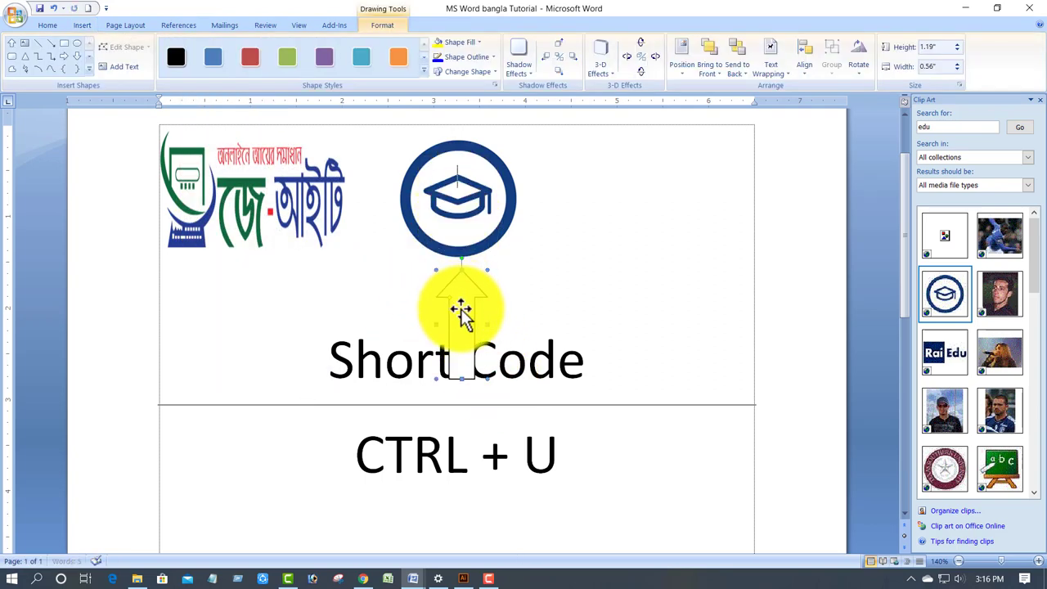
left_click_drag(463, 314, 243, 313)
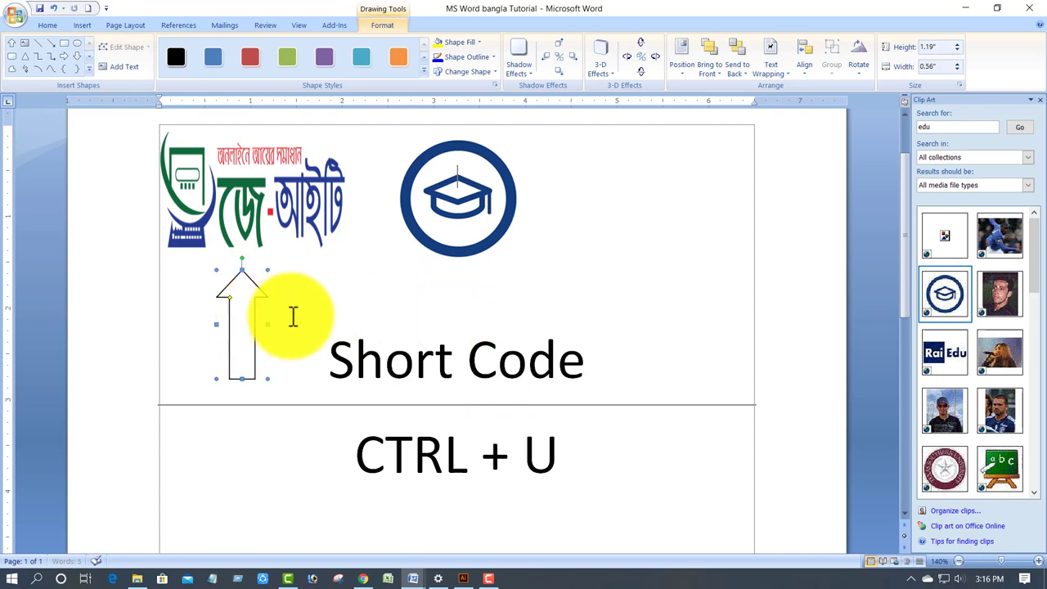
Draw a rectangle right of the graduation-cap icon and turn it into a text box
left_click(65, 43)
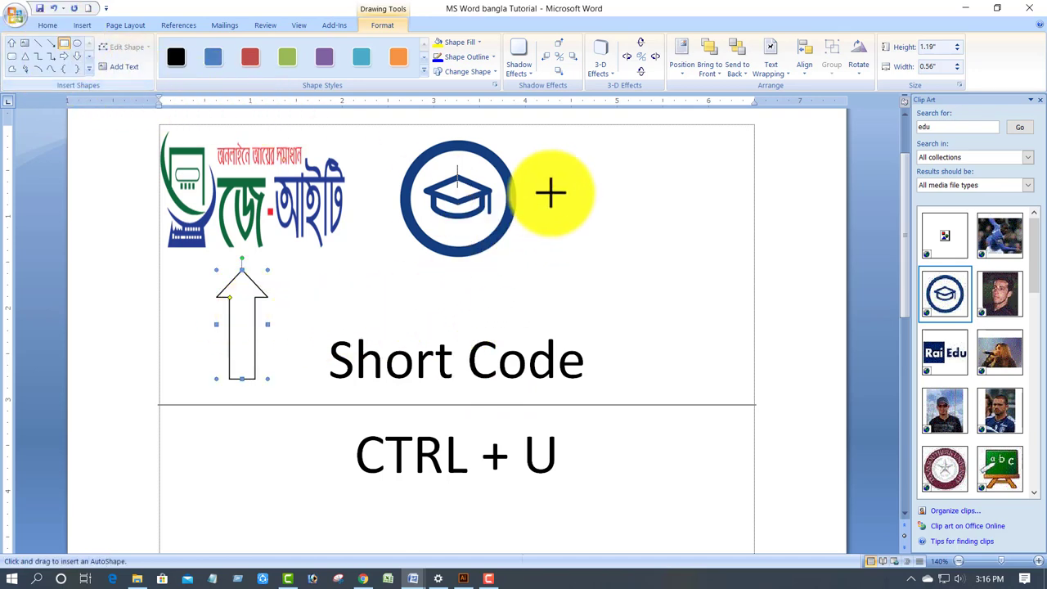
left_click_drag(553, 150, 740, 258)
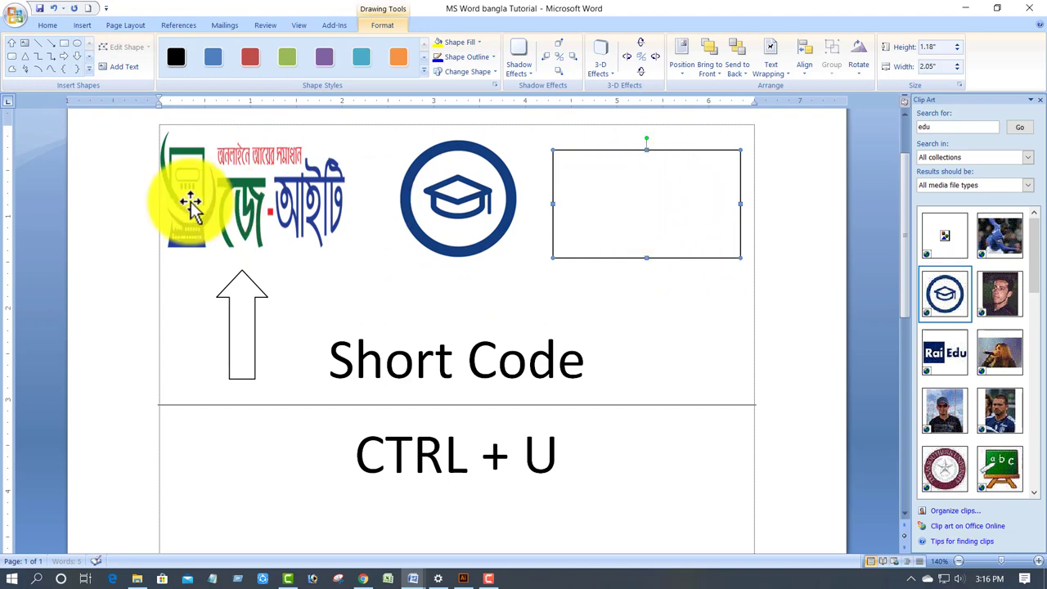
right_click(626, 204)
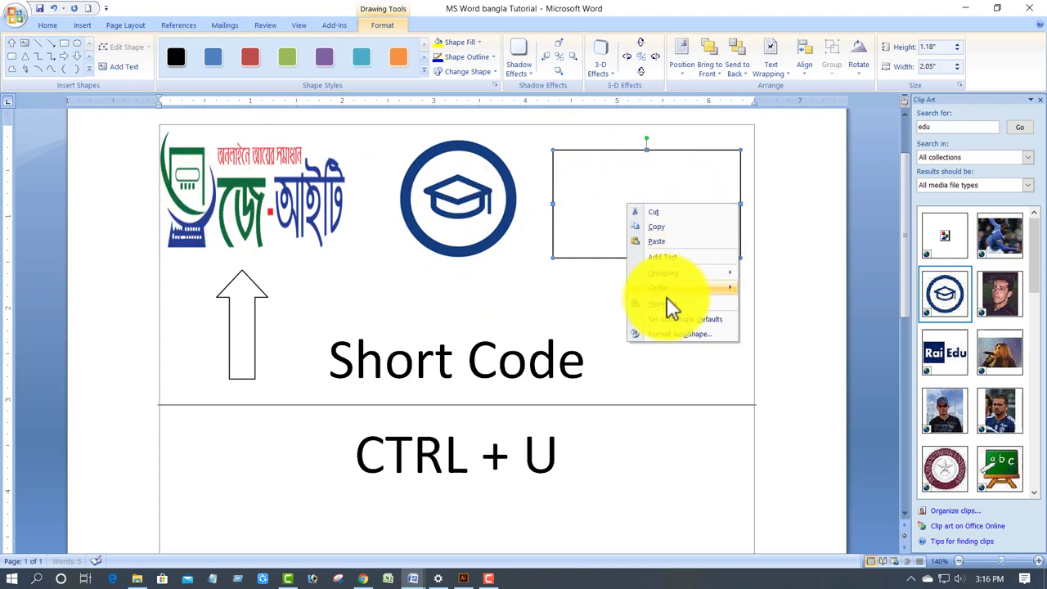
left_click(666, 257)
type("Fdfdfdf asdfasdfasdfa")
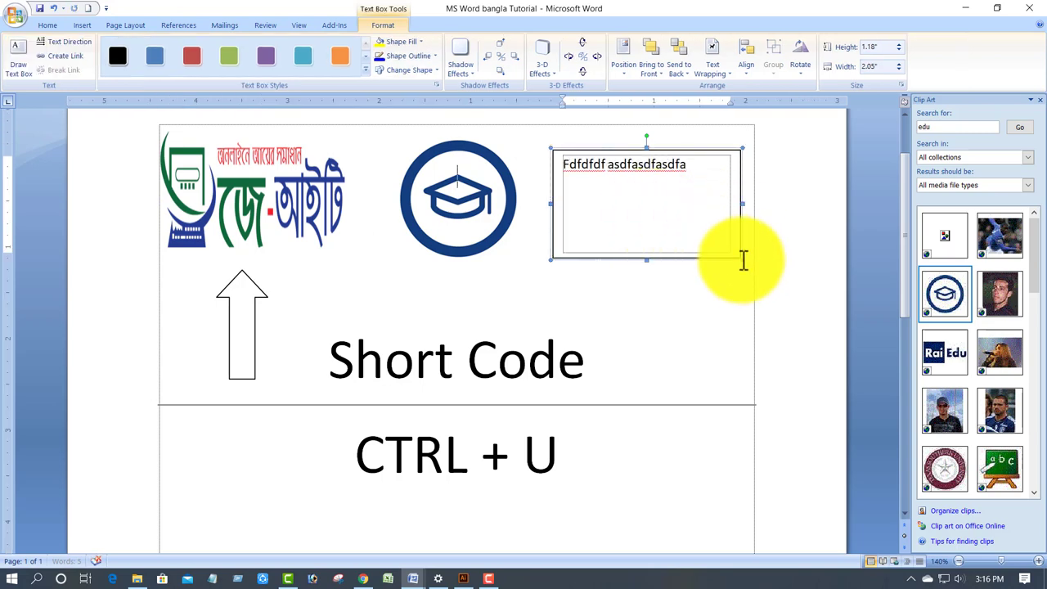
Push Short Code down with blank lines and delete the up arrow
left_click(681, 301)
key("Return")
key("Return")
key("Return")
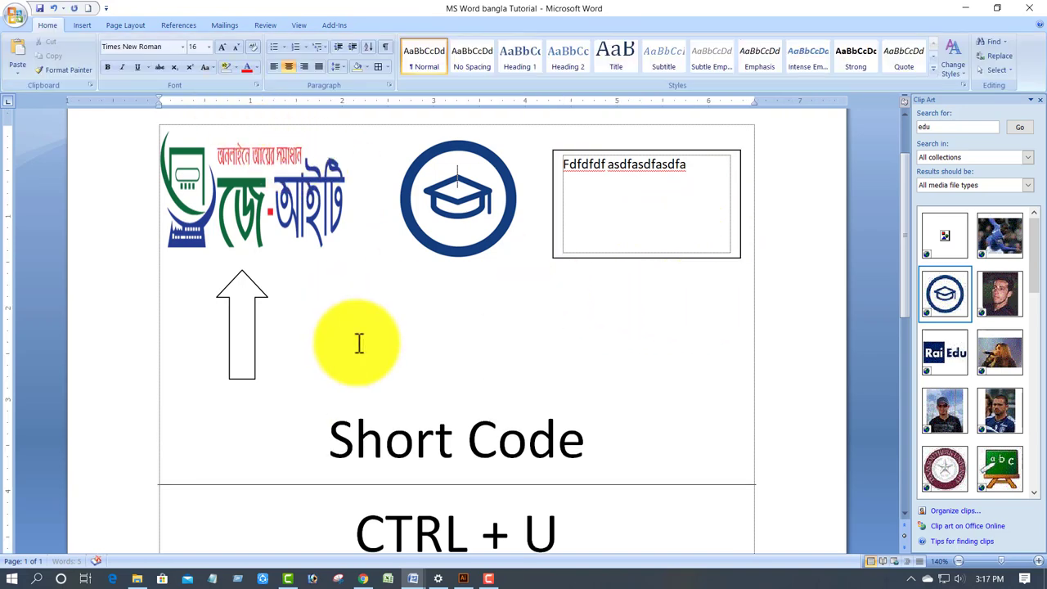
key("Return")
left_click(255, 336)
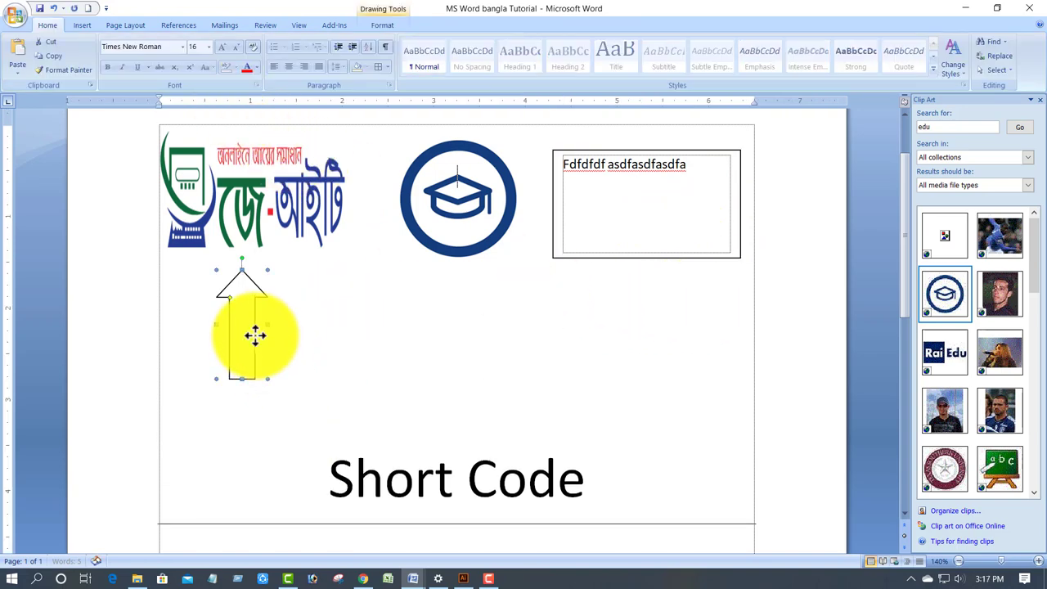
key("Delete")
key("Return")
key("Return")
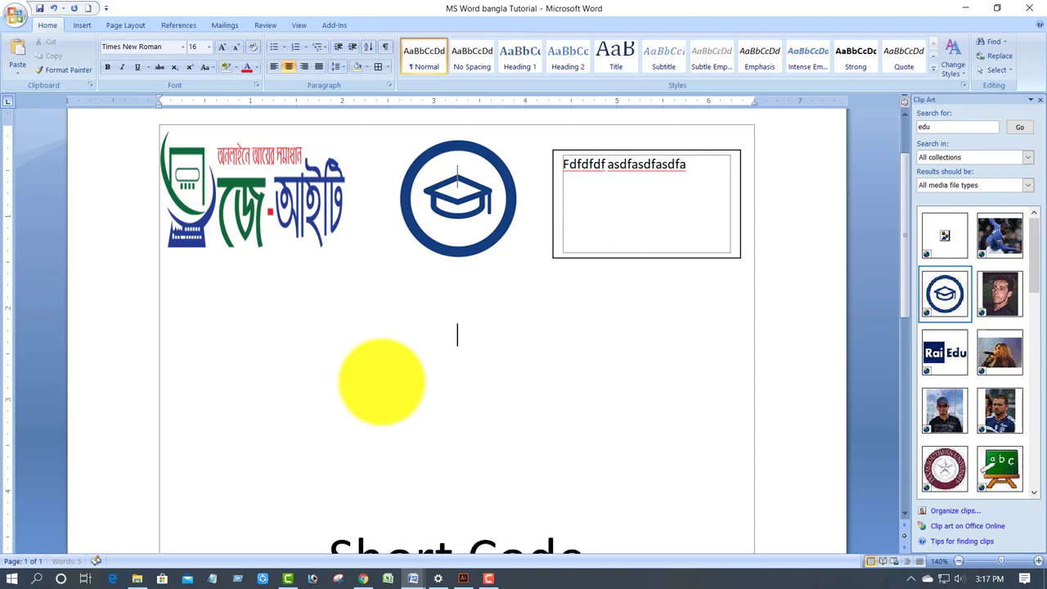
left_click(125, 24)
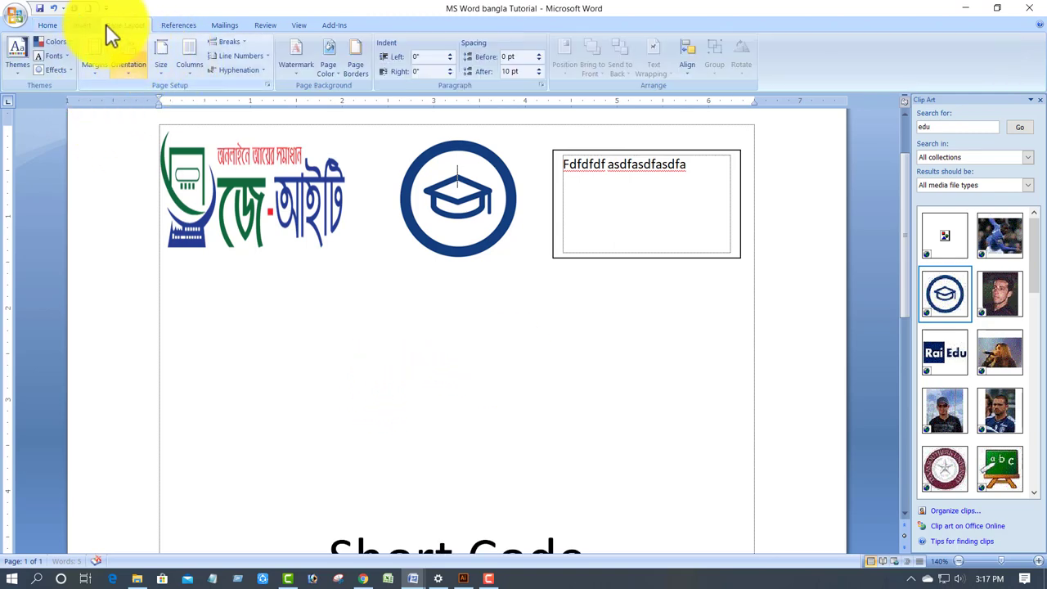
Draw a large rectangle below the top images and give it the green fill style
left_click(88, 25)
left_click(195, 72)
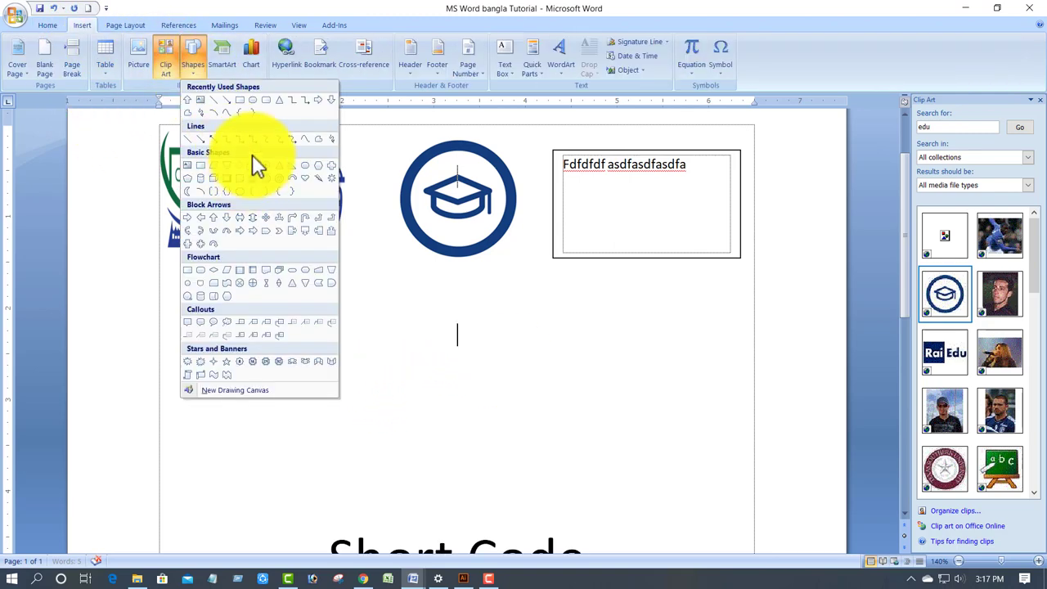
left_click(239, 100)
left_click_drag(225, 300, 702, 482)
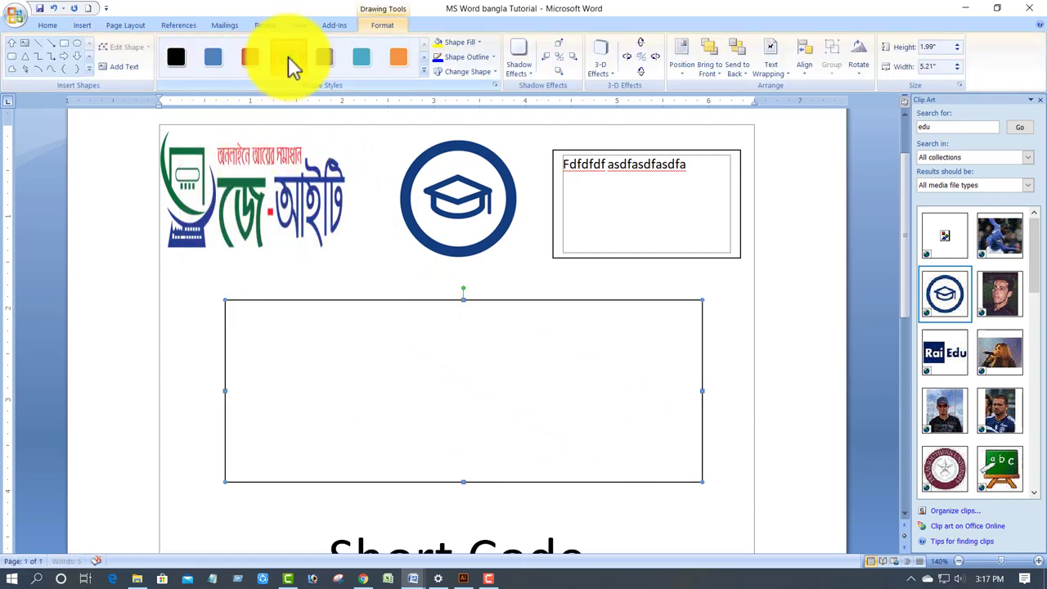
left_click(288, 56)
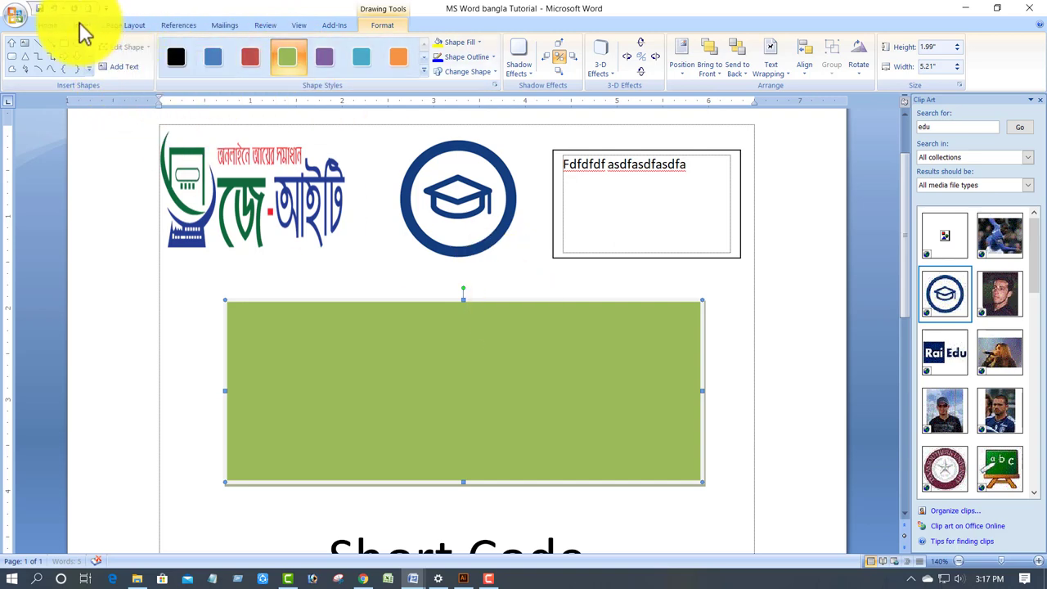
Draw an oval inside the green rectangle and nudge it into position
left_click(81, 25)
left_click(199, 74)
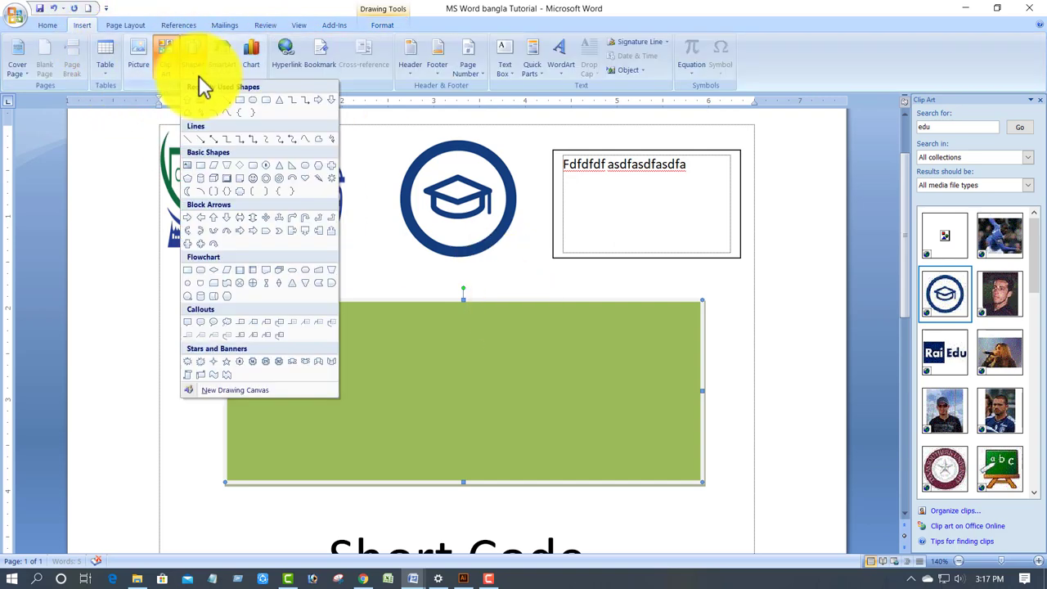
left_click(253, 101)
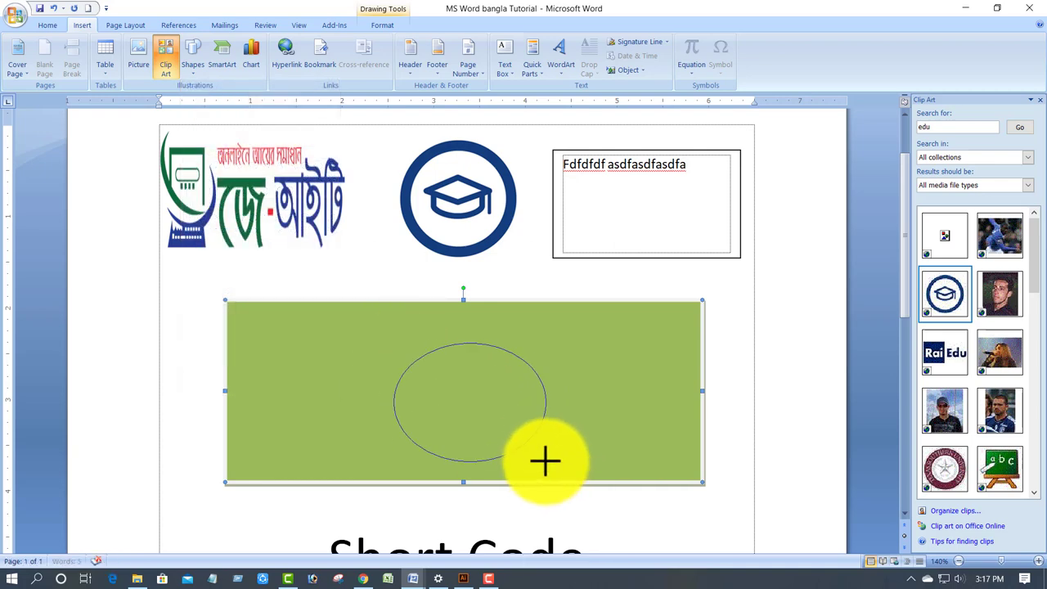
left_click_drag(553, 463, 546, 461)
left_click_drag(480, 344, 460, 335)
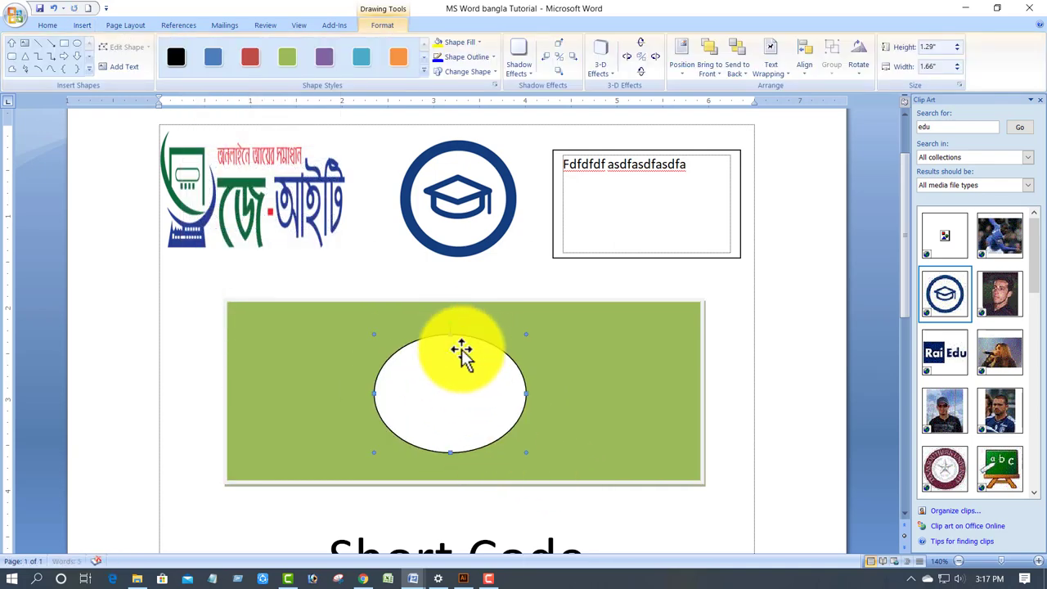
Format the oval with a white line colour and red fill colour
right_click(459, 335)
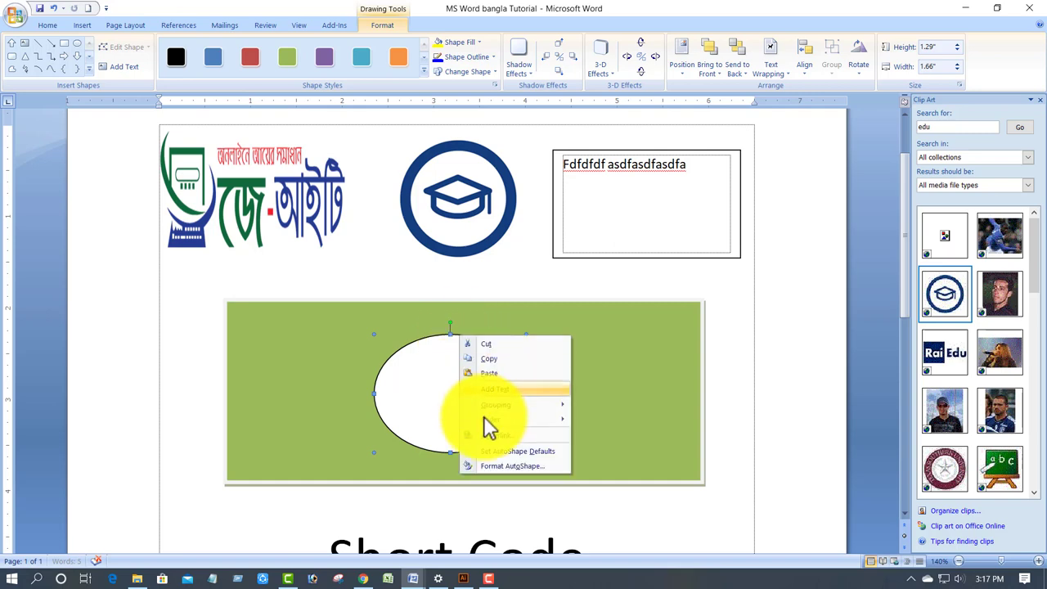
left_click(501, 463)
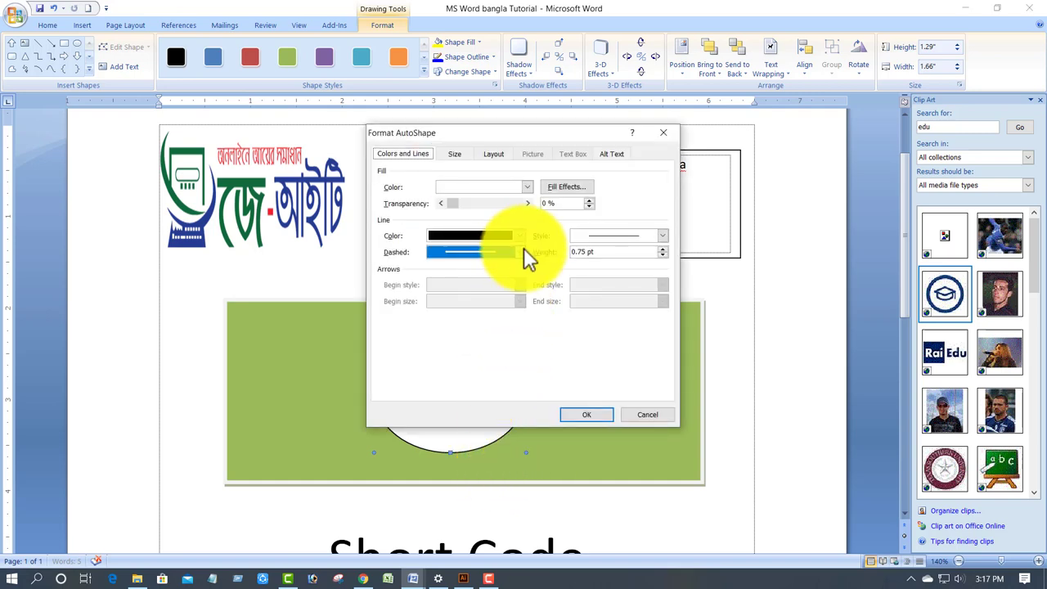
left_click(519, 234)
left_click(520, 234)
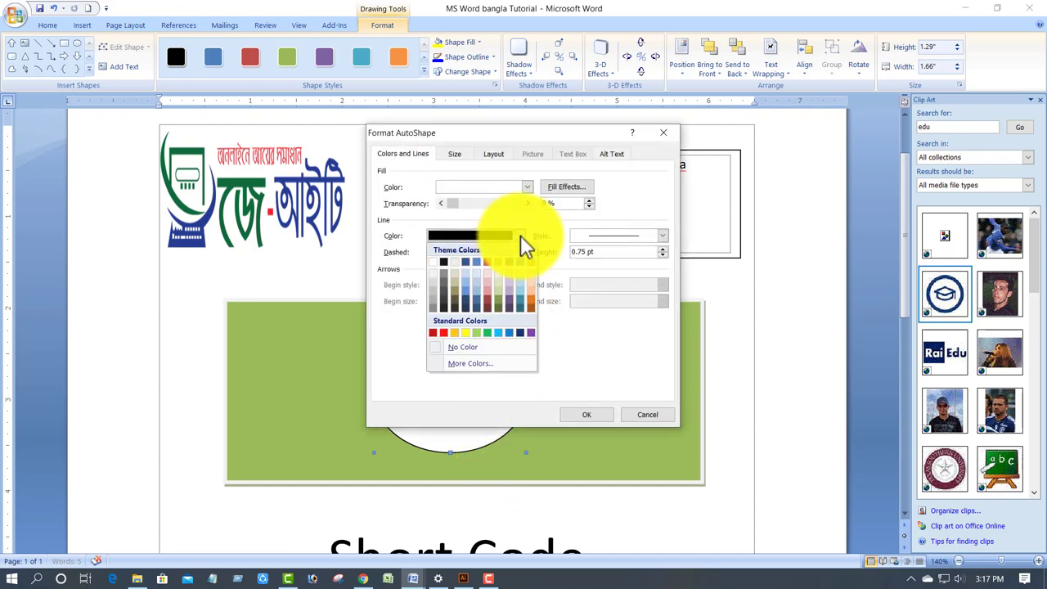
left_click(520, 235)
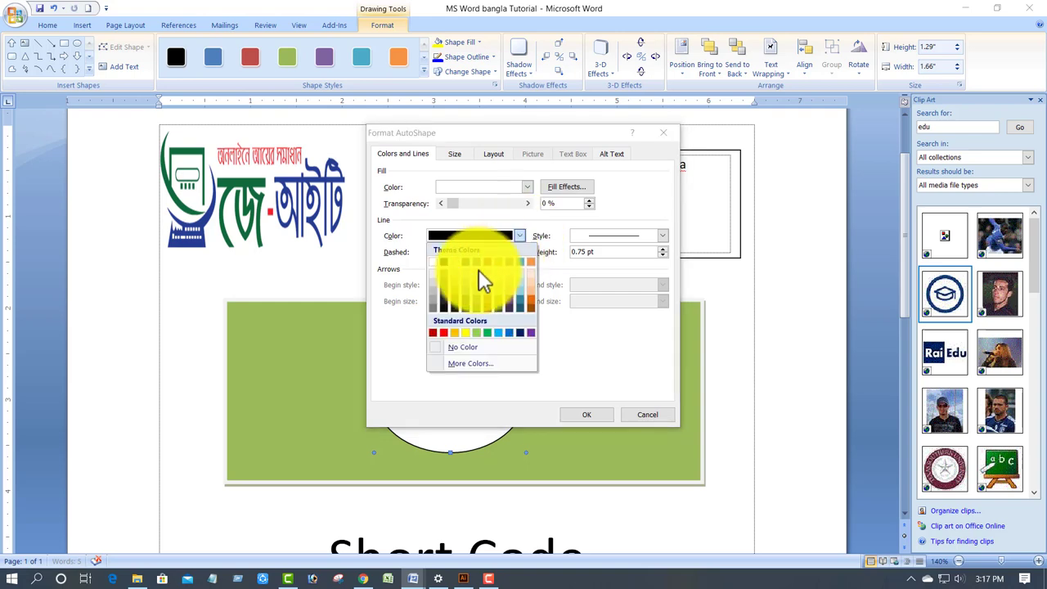
left_click(433, 262)
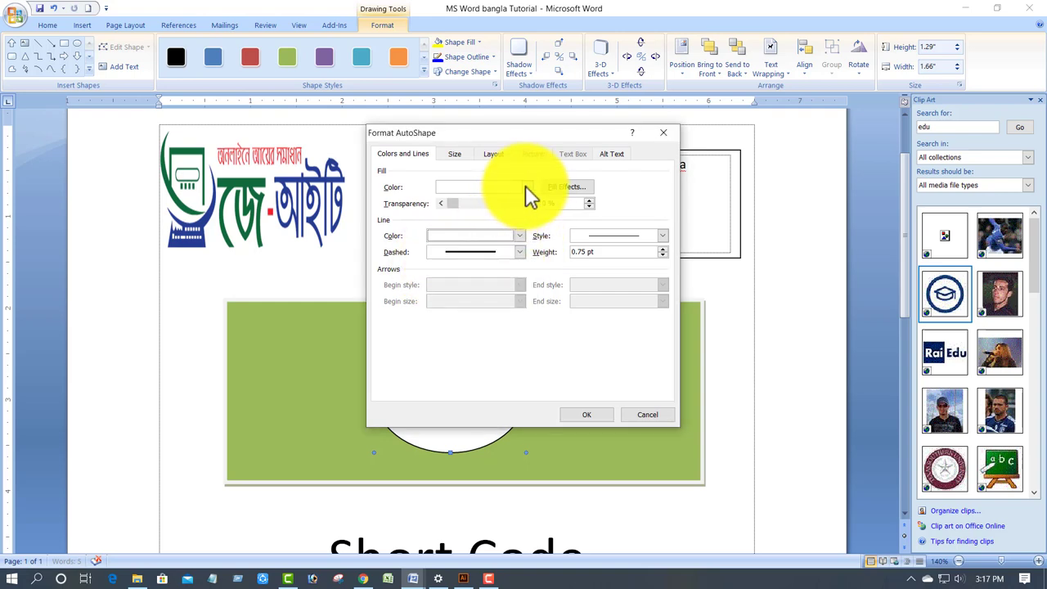
left_click(525, 186)
left_click(456, 282)
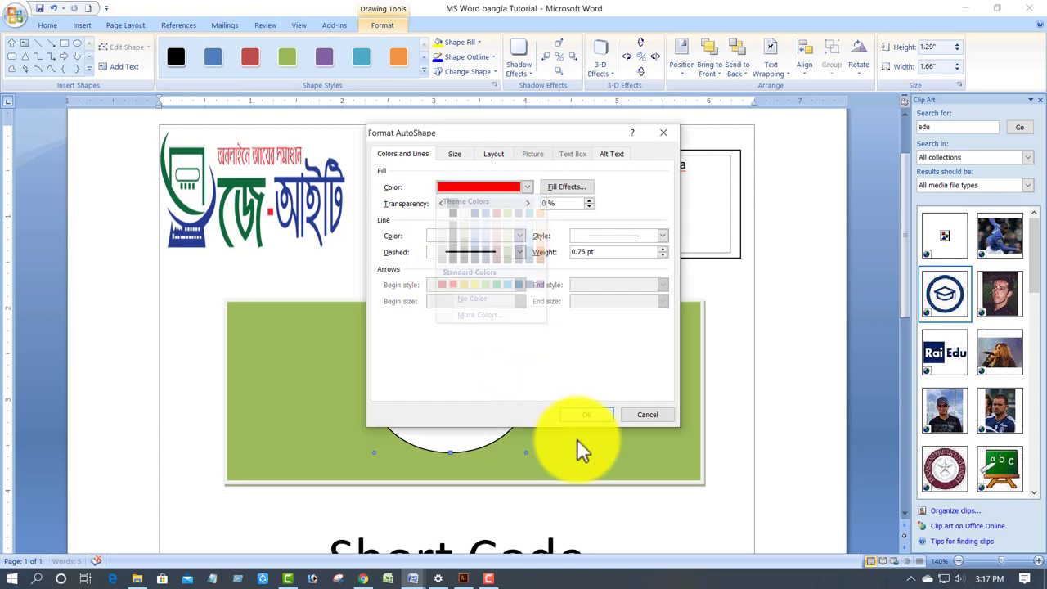
left_click(587, 414)
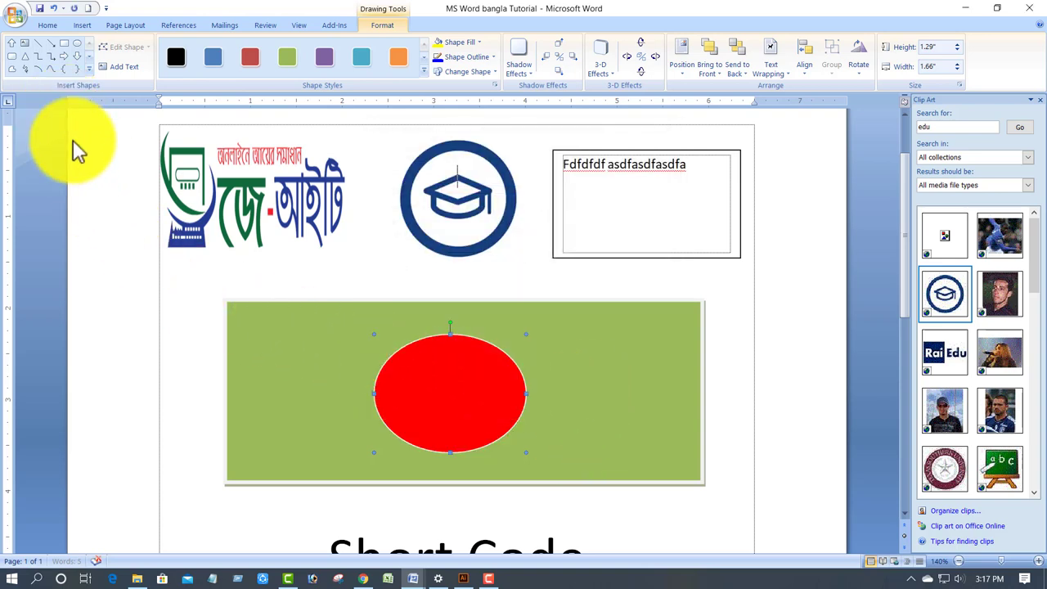
Select the green rectangle behind the red oval
left_click(121, 212)
left_click(456, 374)
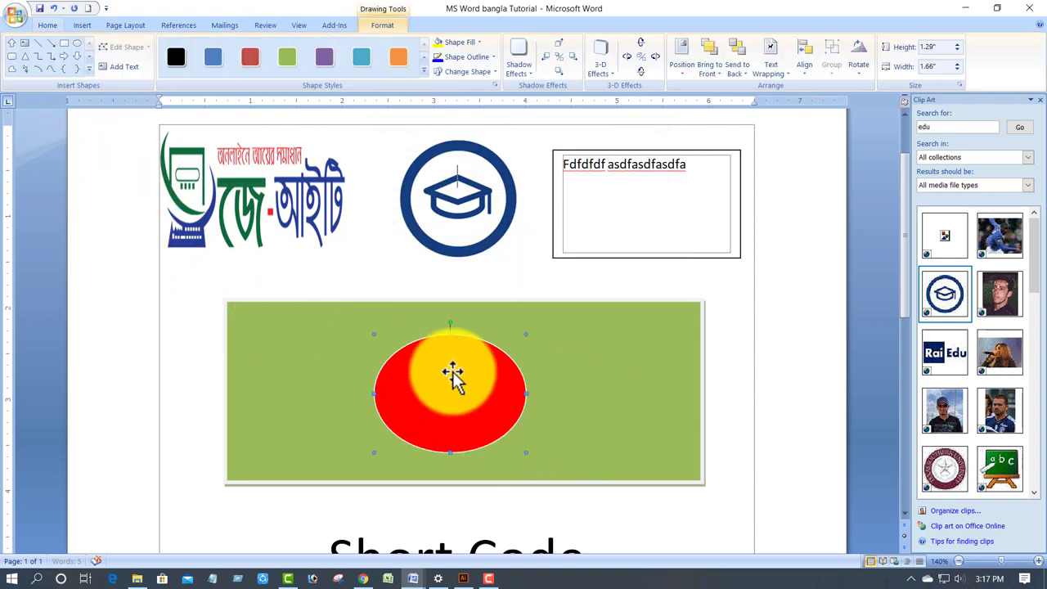
scroll(713, 346, "down", 1)
left_click(589, 336)
scroll(408, 352, "up", 2)
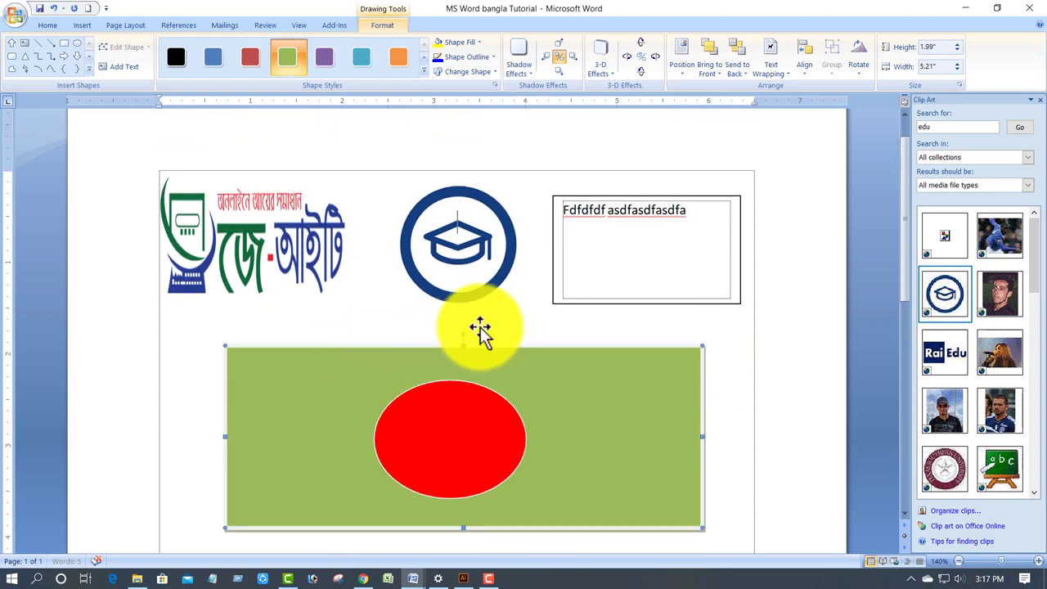
scroll(466, 327, "down", 2)
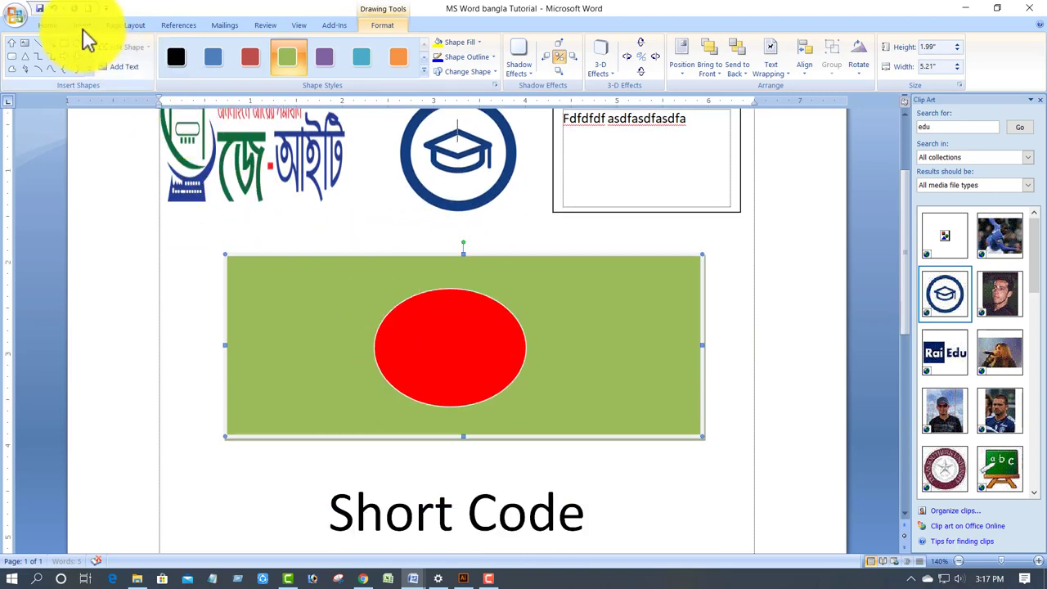
Open the SmartArt gallery, filter to Cycle layouts, and select Text Cycle
left_click(82, 25)
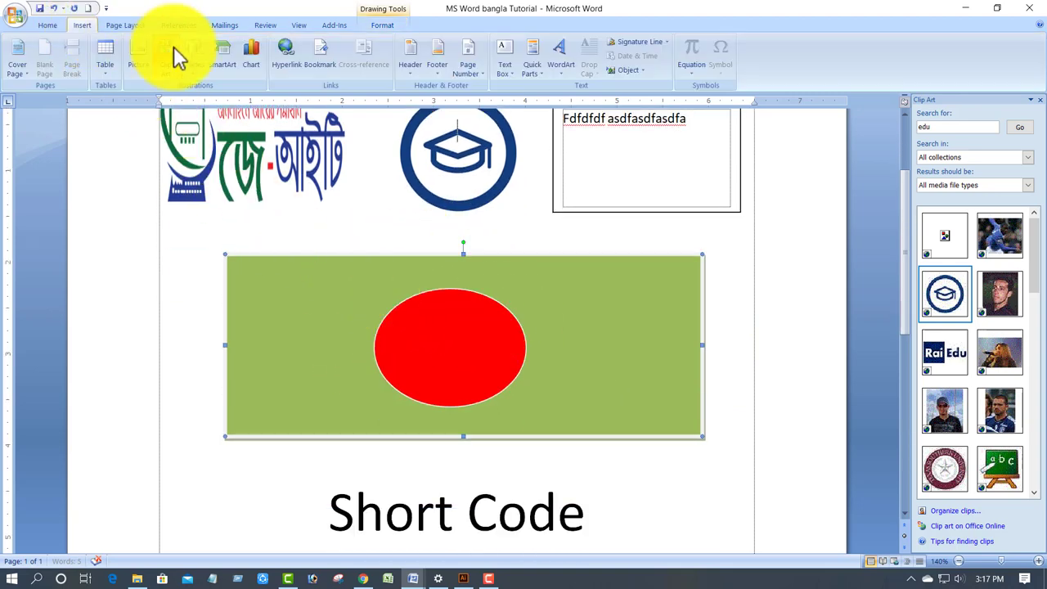
left_click(226, 75)
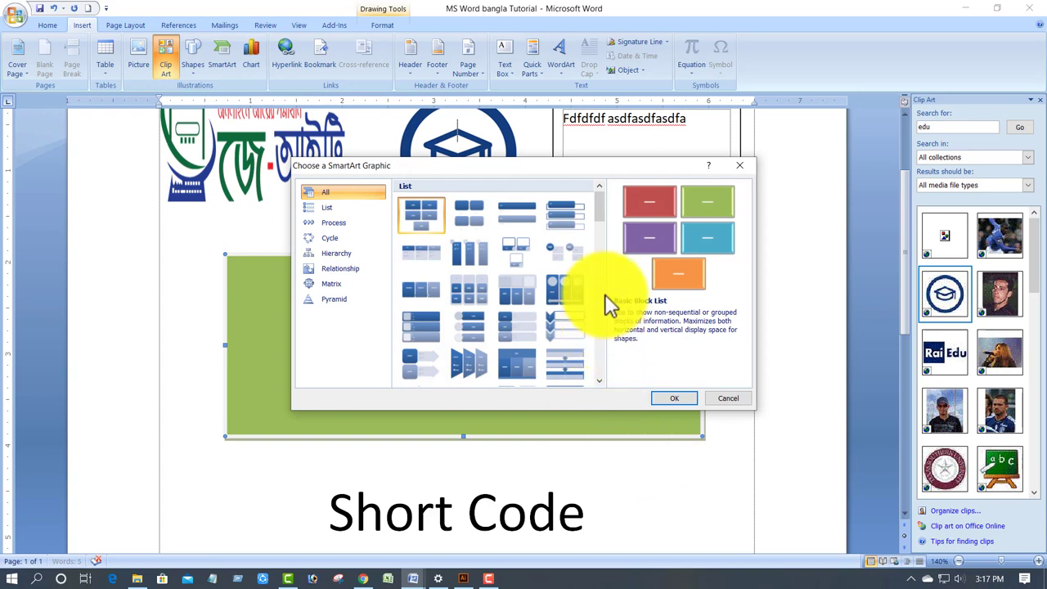
left_click_drag(597, 205, 601, 284)
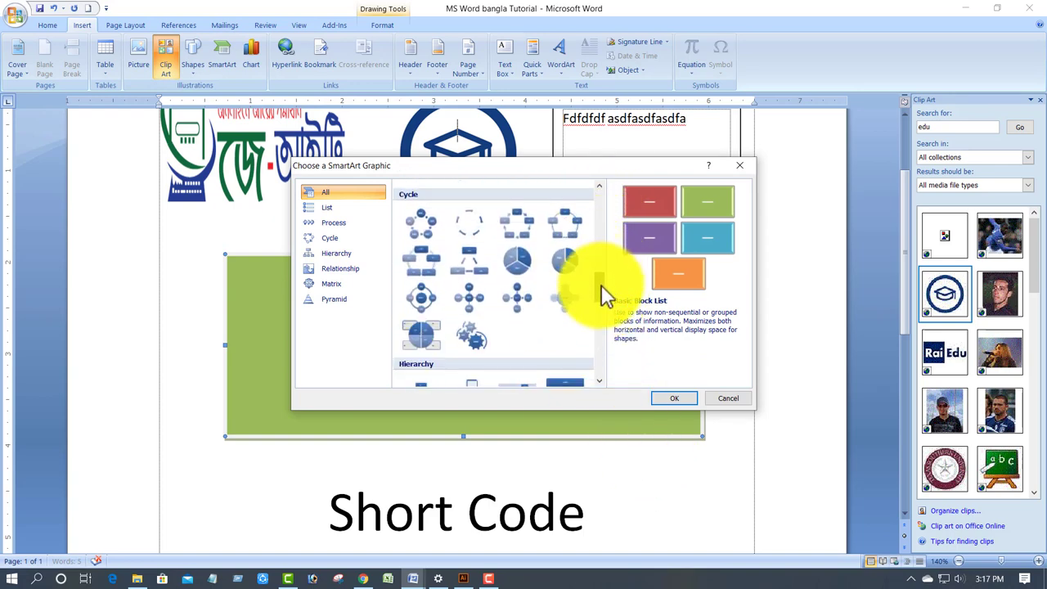
left_click_drag(602, 285, 602, 304)
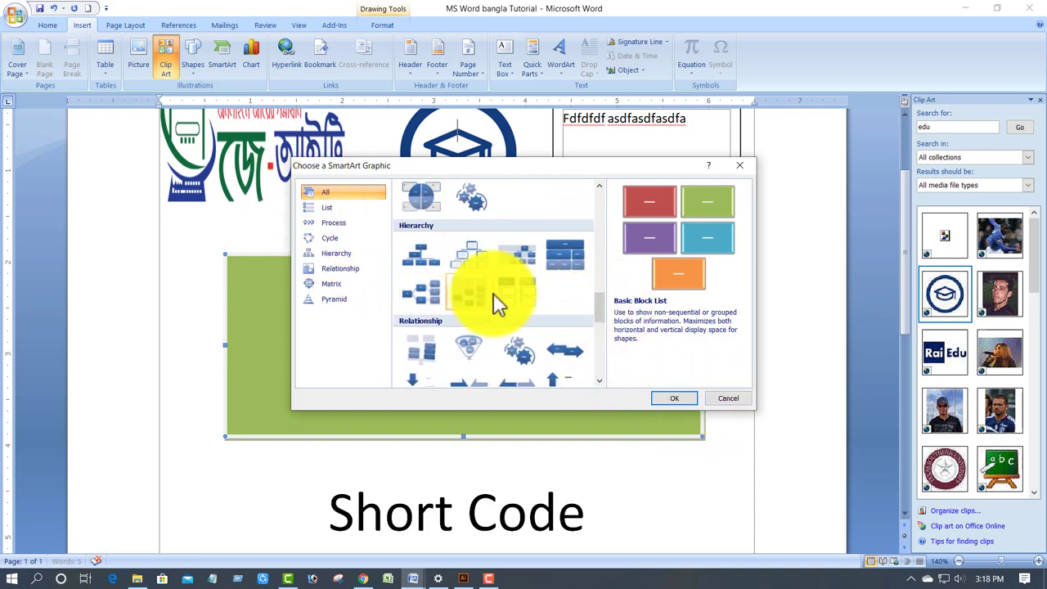
left_click(339, 237)
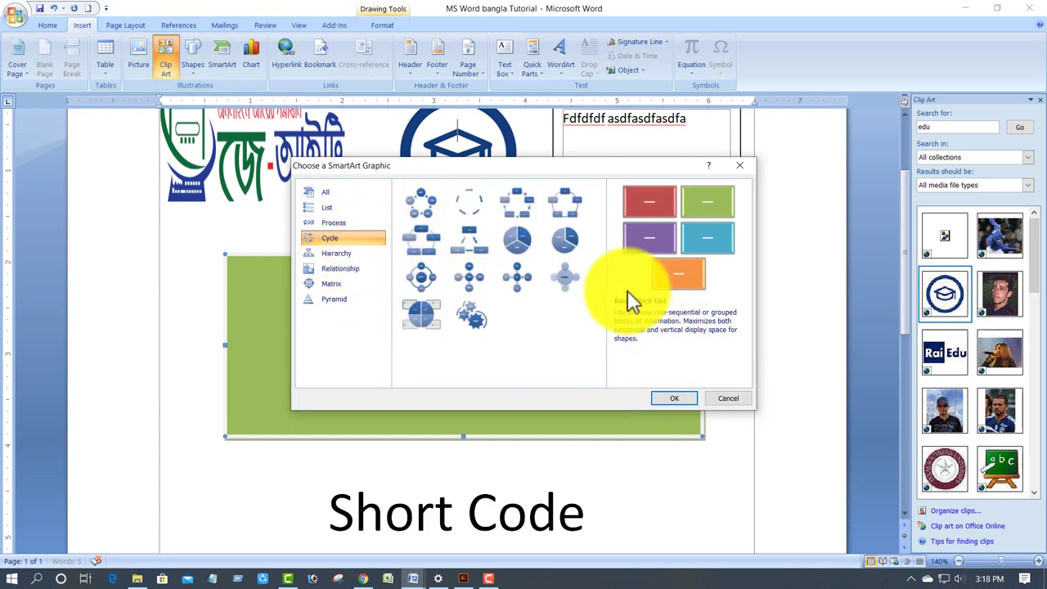
left_click(476, 208)
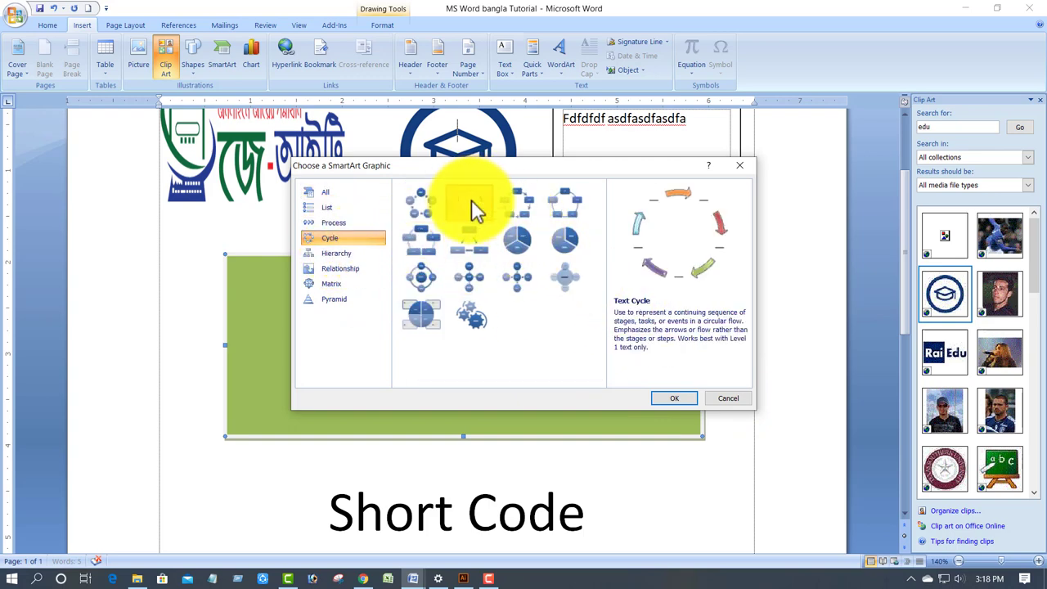
Insert the Text Cycle SmartArt with its four [Text] placeholders
left_click(672, 398)
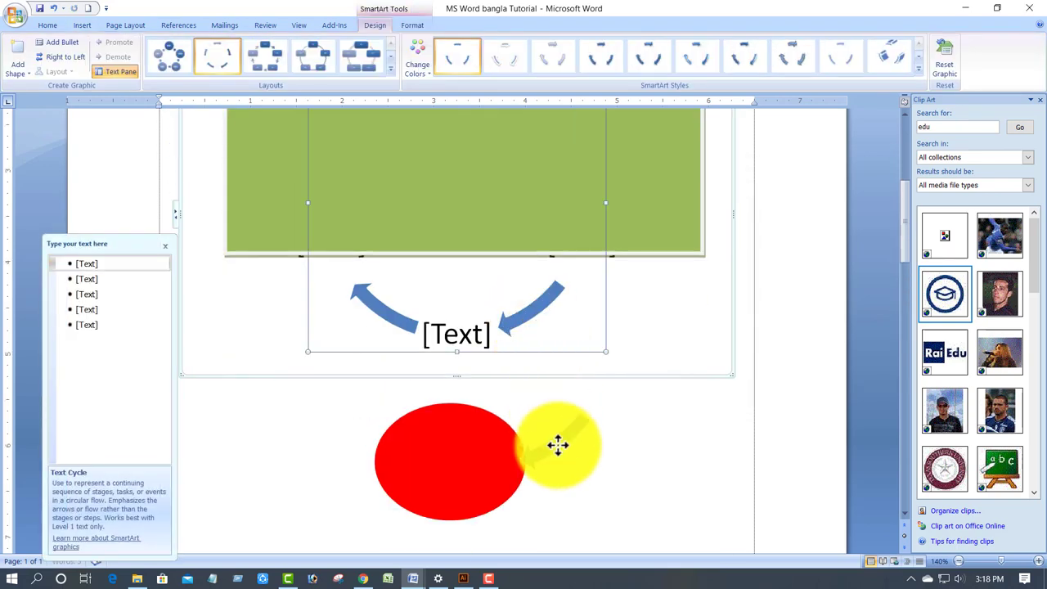
scroll(524, 351, "up", 3)
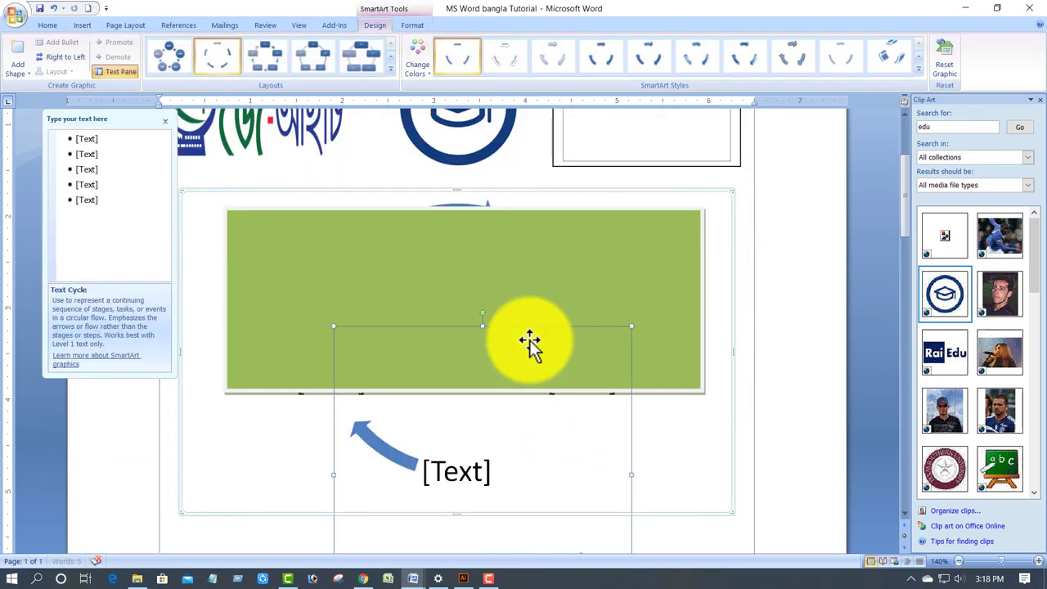
scroll(536, 343, "up", 2)
Delete the green rectangle from the page
left_click(539, 343)
key("Delete")
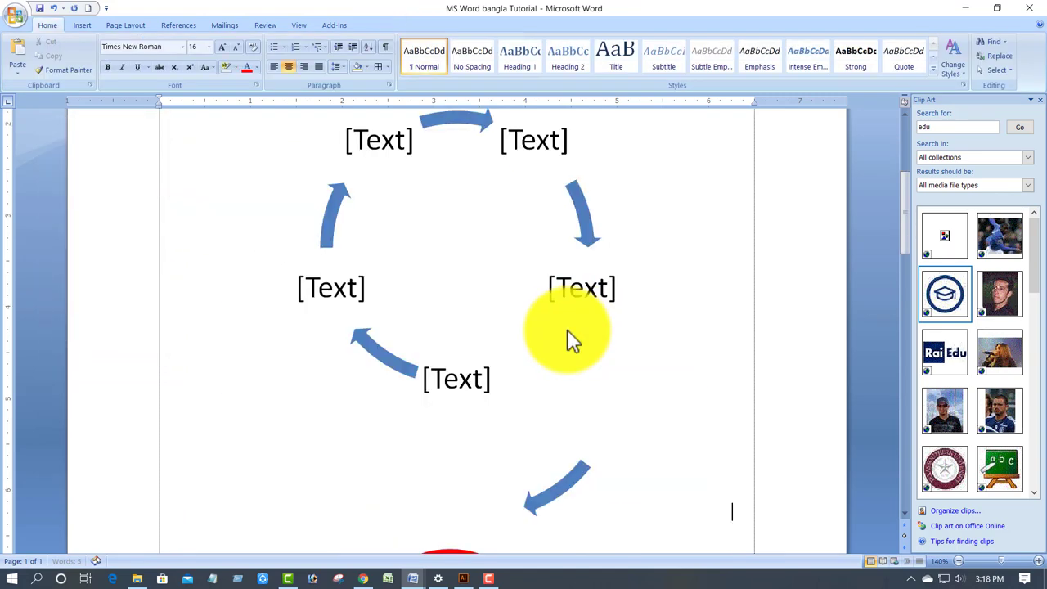
key("ctrl+z")
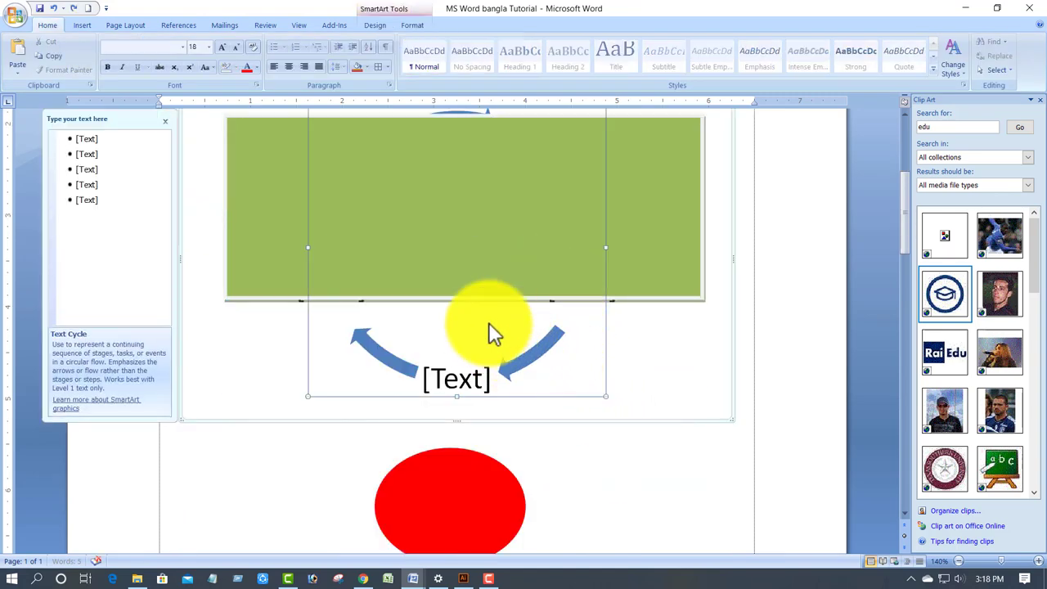
key("Delete")
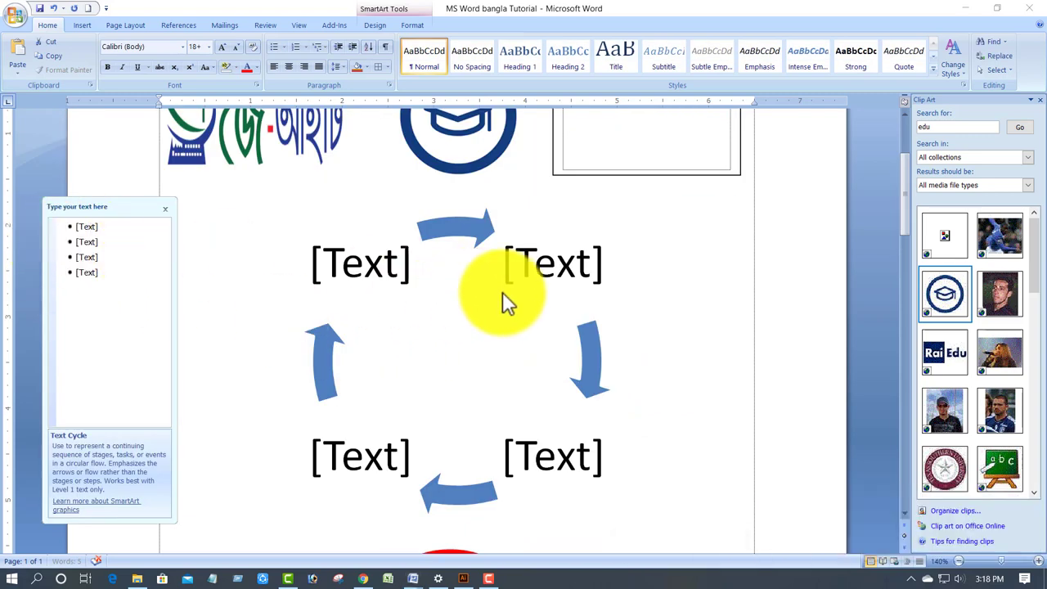
Type 'Start' as the first label of the cycle diagram
left_click(95, 227)
type("Sta")
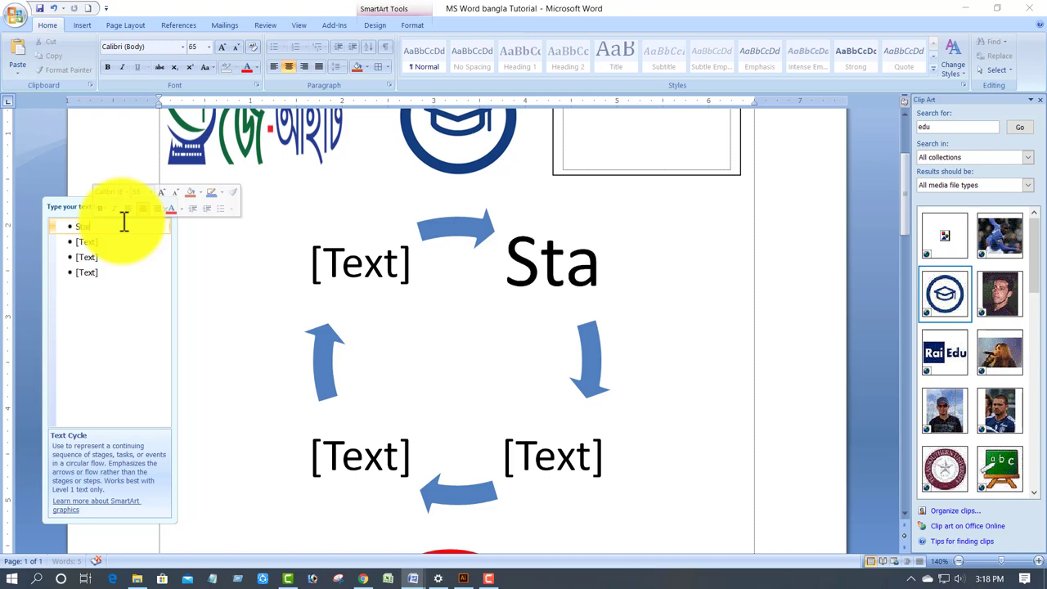
type("rt")
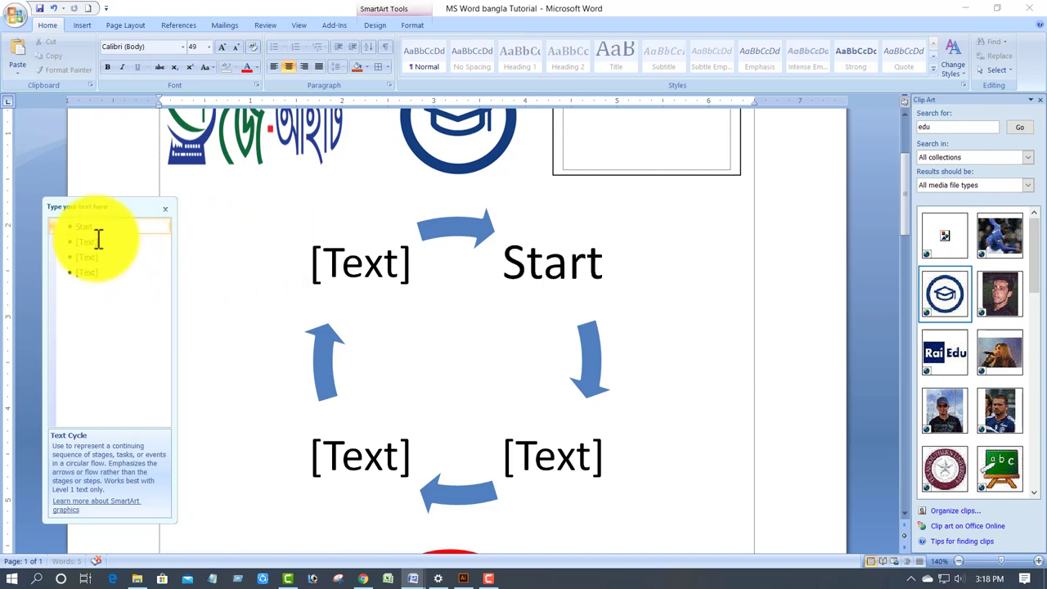
left_click(78, 241)
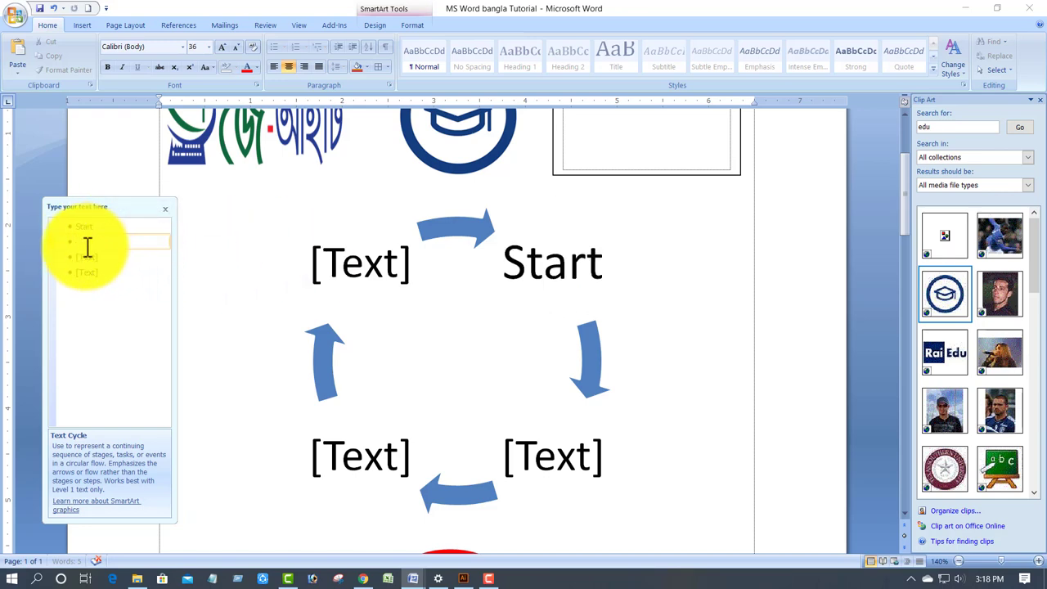
key("Up")
type("st")
key("BackSpace")
key("BackSpace")
Label the remaining cycle shapes 1st, 2nd and final, then deselect the diagram
left_click(556, 458)
type("1st")
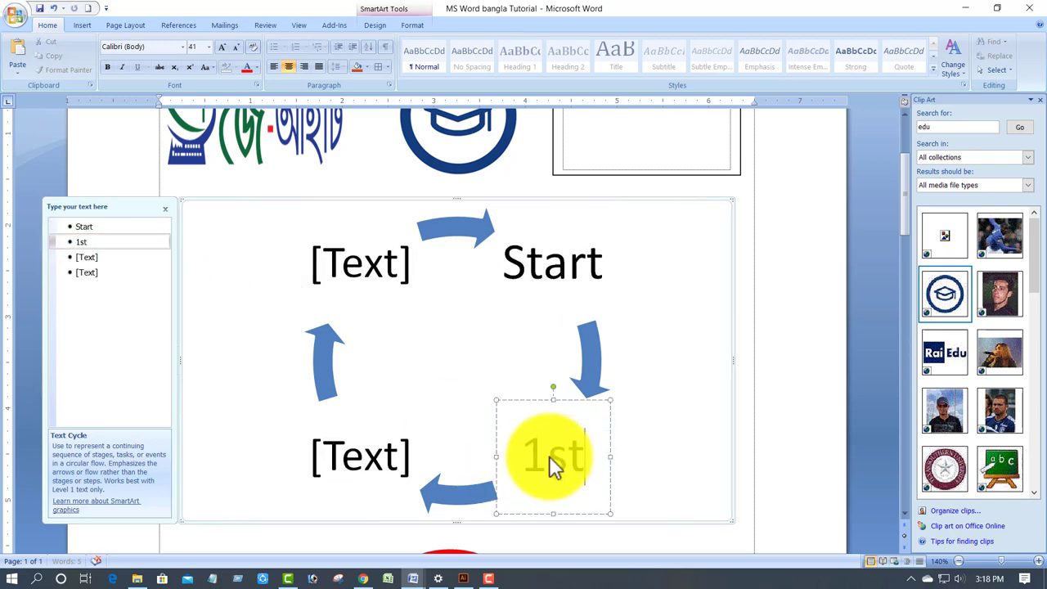
left_click(340, 461)
type("2nd")
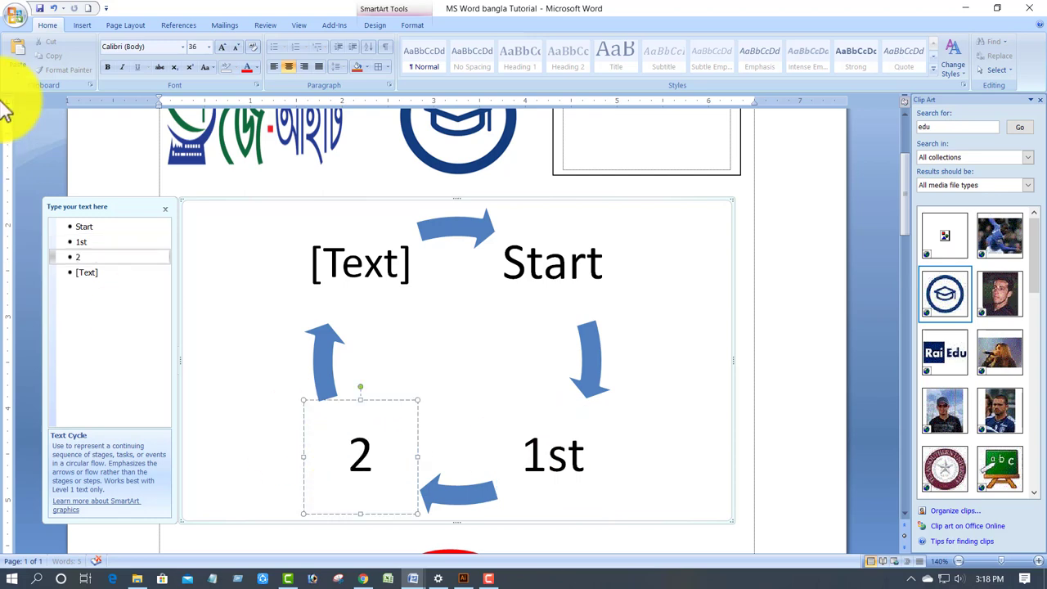
left_click(327, 258)
type("final")
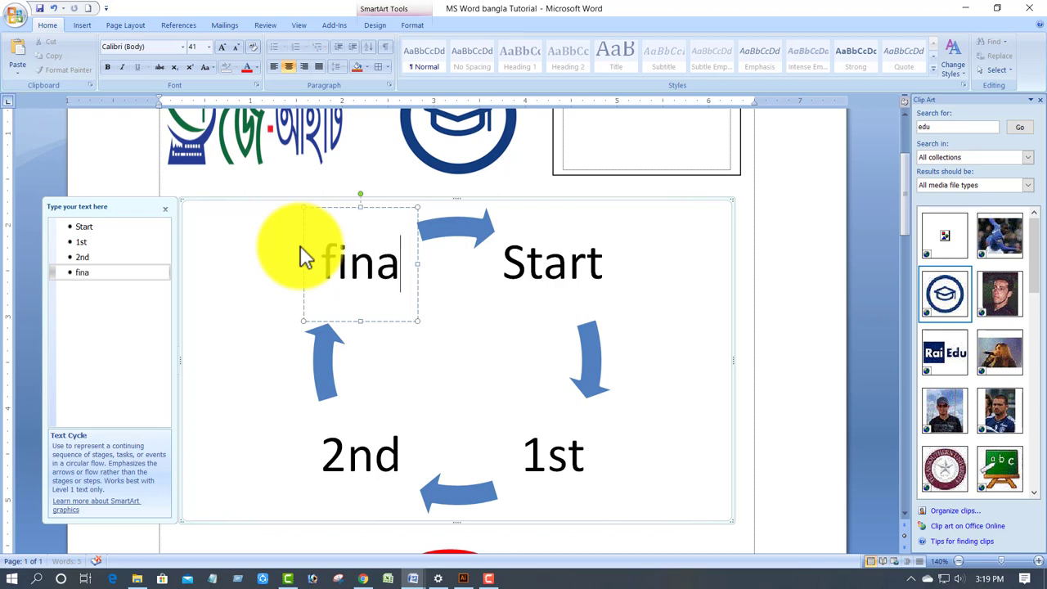
left_click(105, 160)
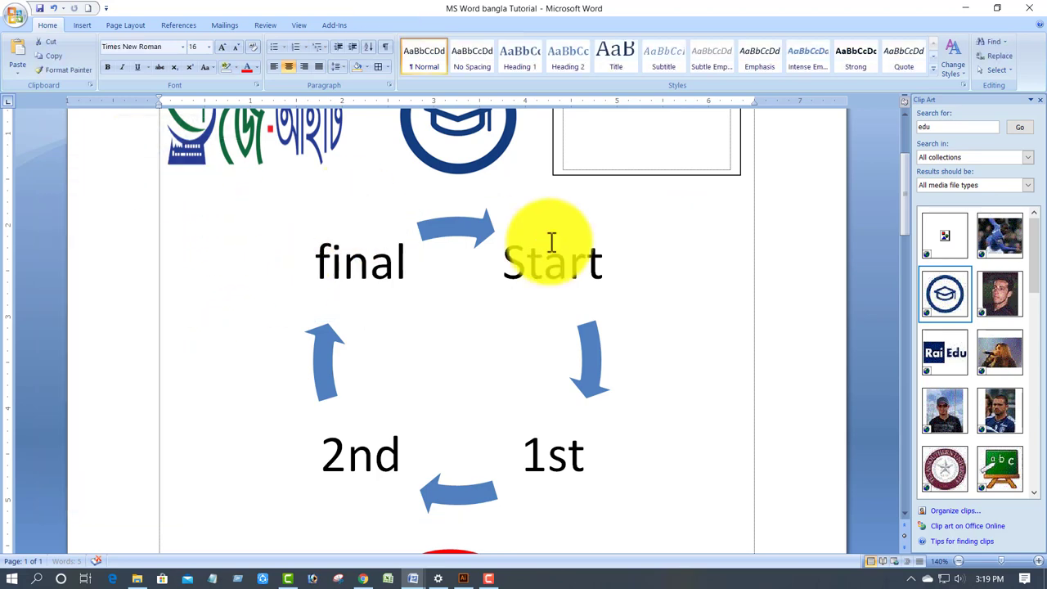
scroll(532, 270, "down", 2)
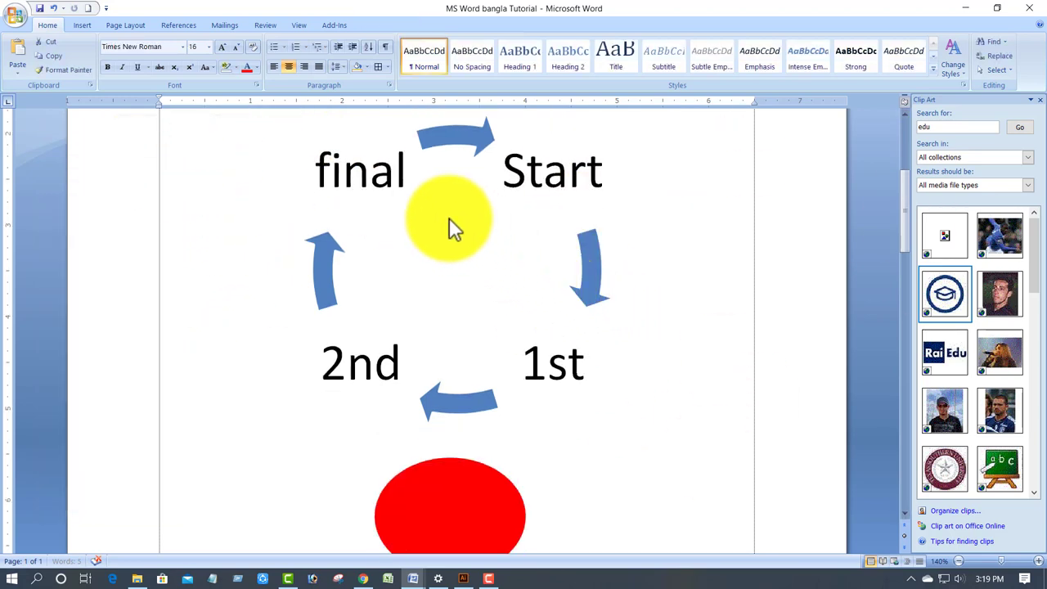
scroll(481, 329, "down", 2)
Delete the red oval and insert a Pyramid List SmartArt graphic
left_click(450, 362)
key("Delete")
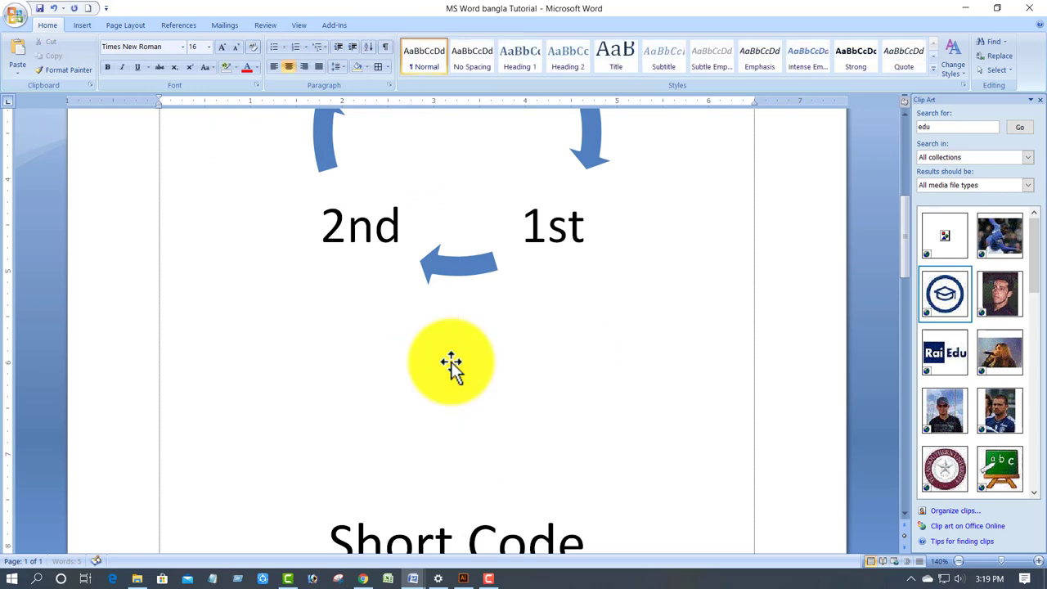
left_click(128, 26)
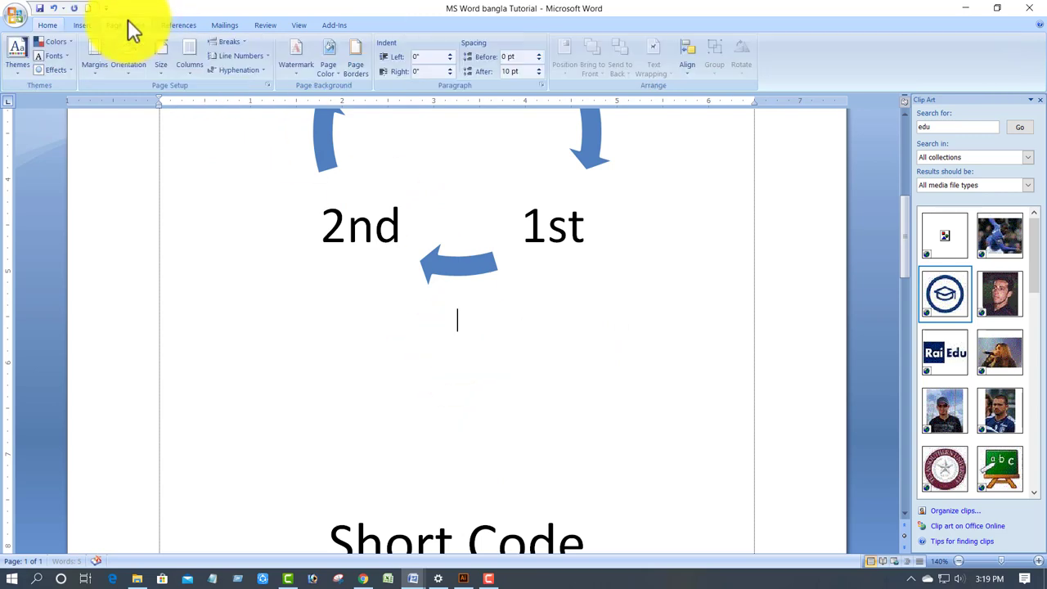
left_click(86, 26)
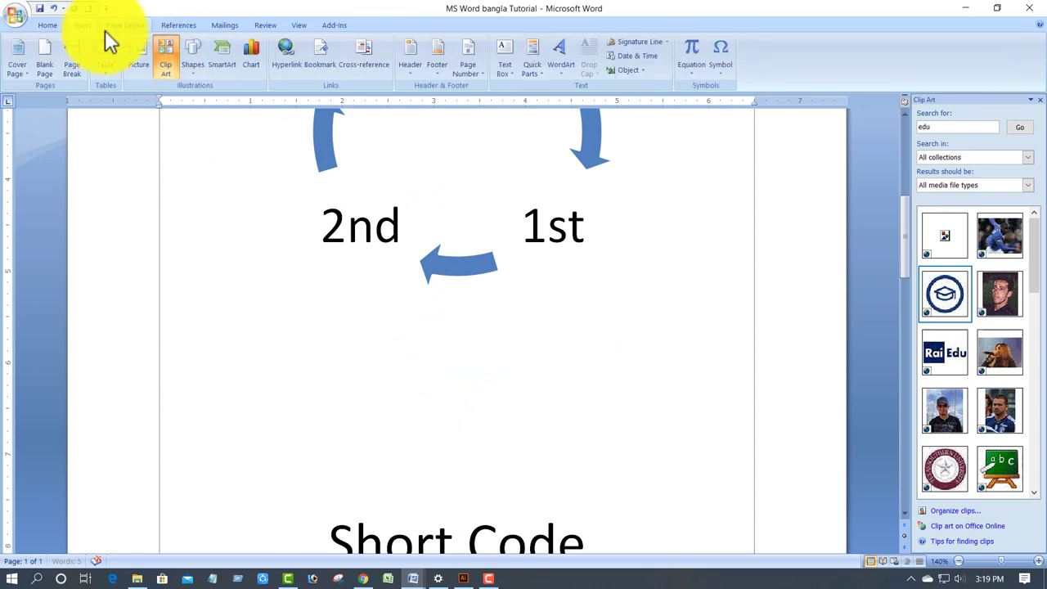
left_click(166, 74)
left_click(192, 69)
left_click(220, 62)
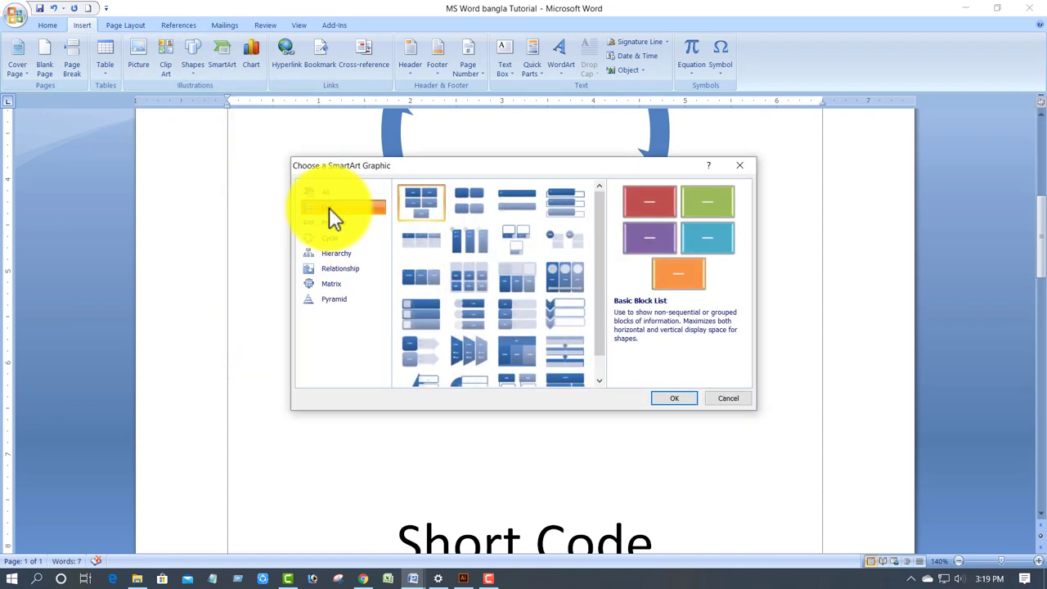
scroll(600, 225, "down", 1)
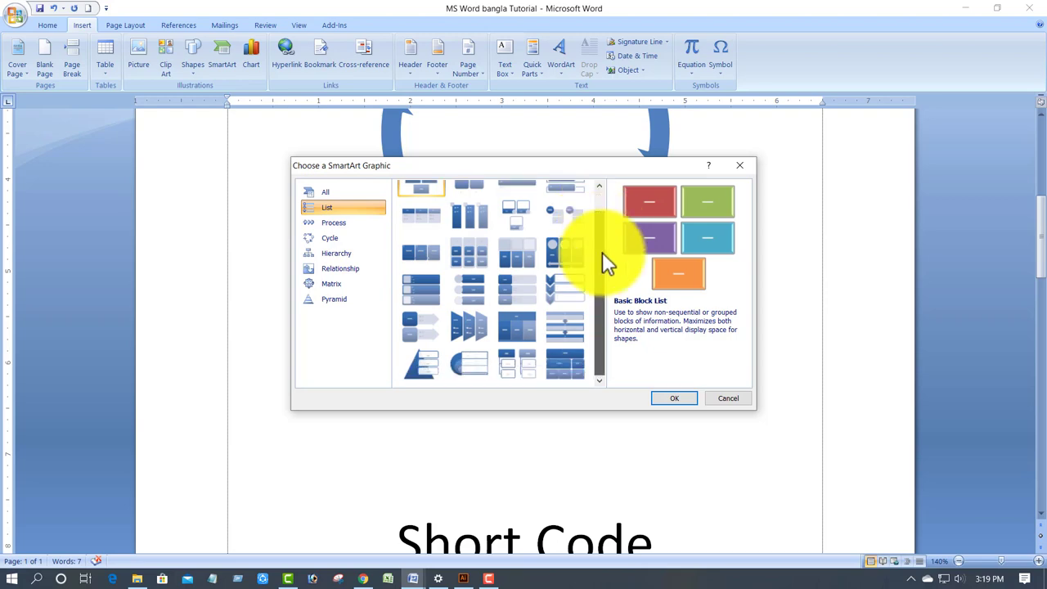
left_click(419, 366)
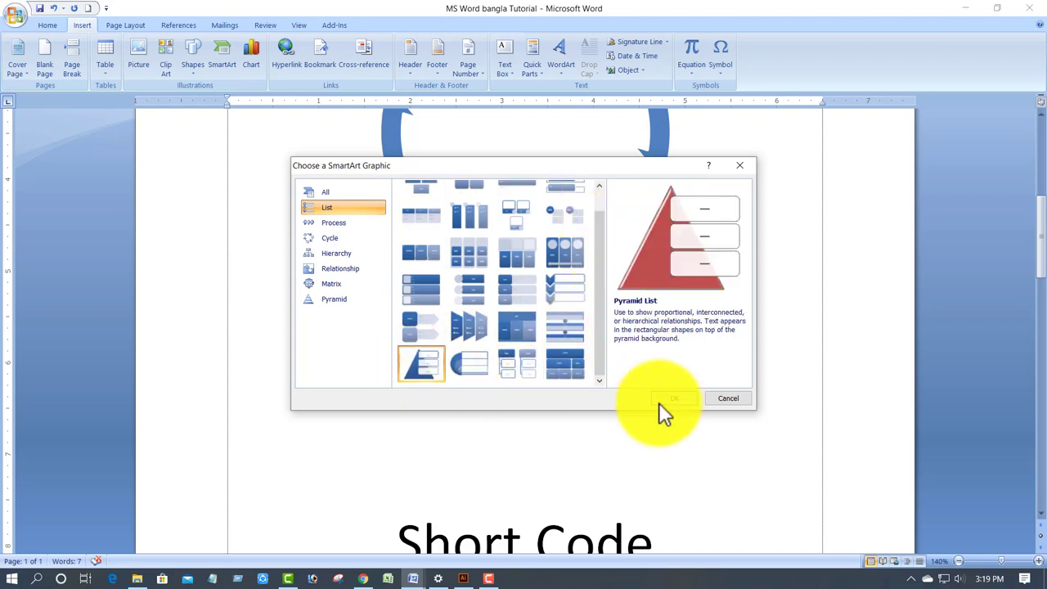
left_click(658, 399)
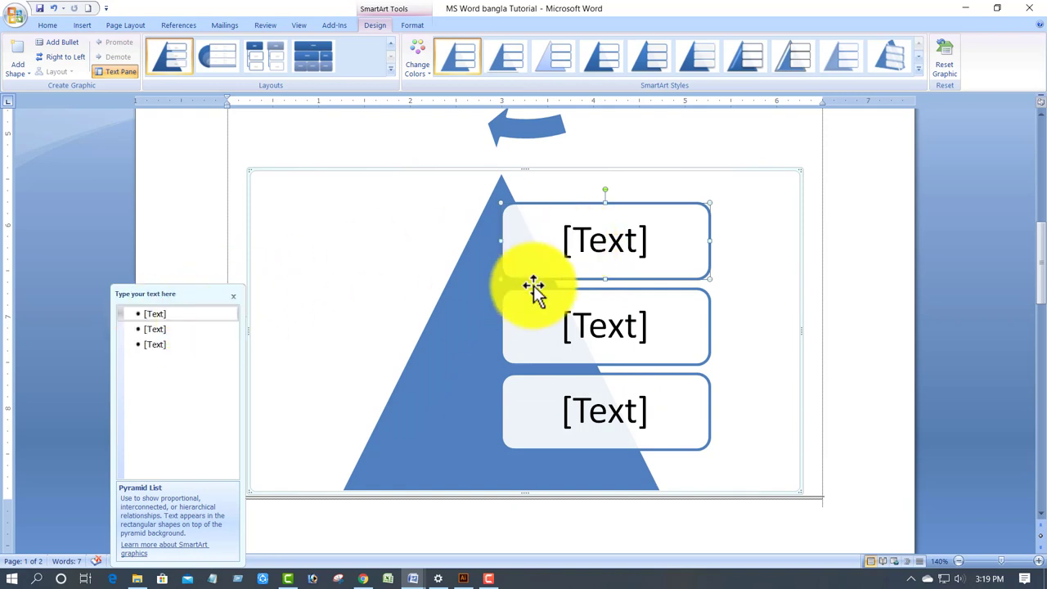
Label the pyramid's three boxes 1st year, 2nd year and 3rd year
left_click(578, 244)
type("1st year")
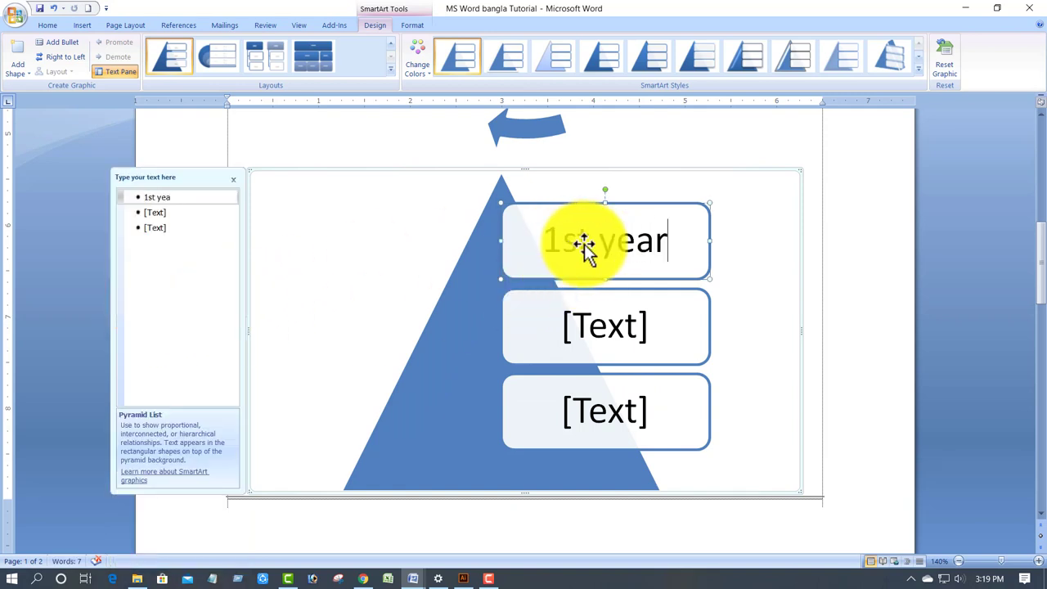
left_click(605, 332)
type("2")
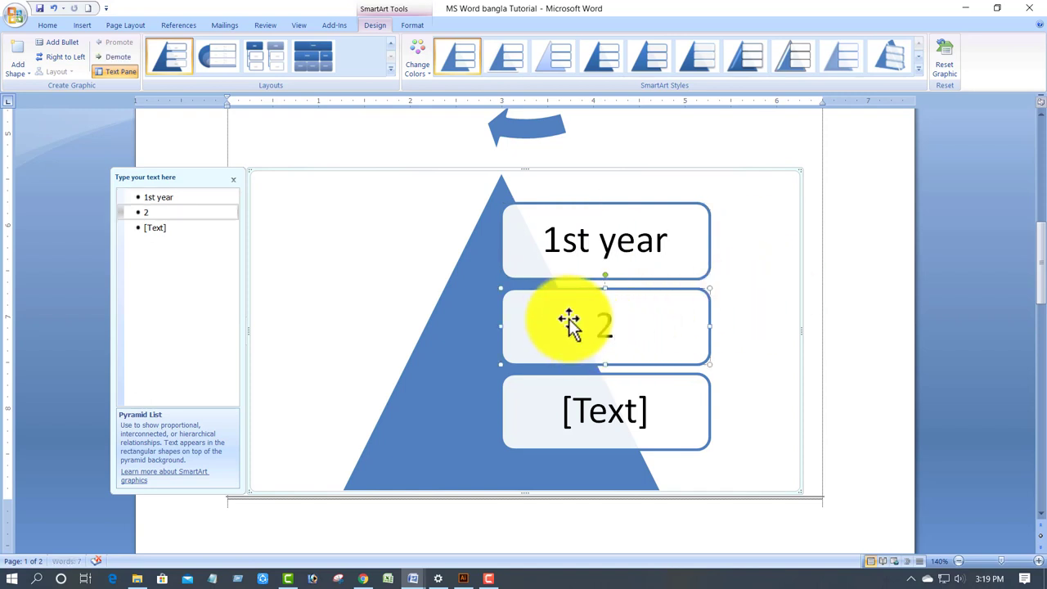
type("nd year")
left_click(578, 419)
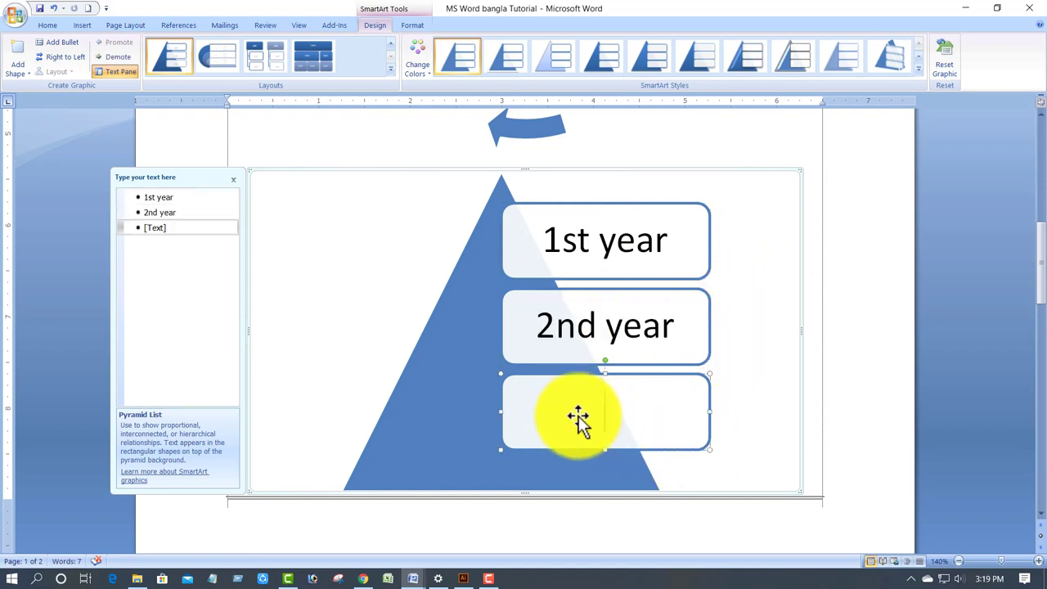
type("3rdyear")
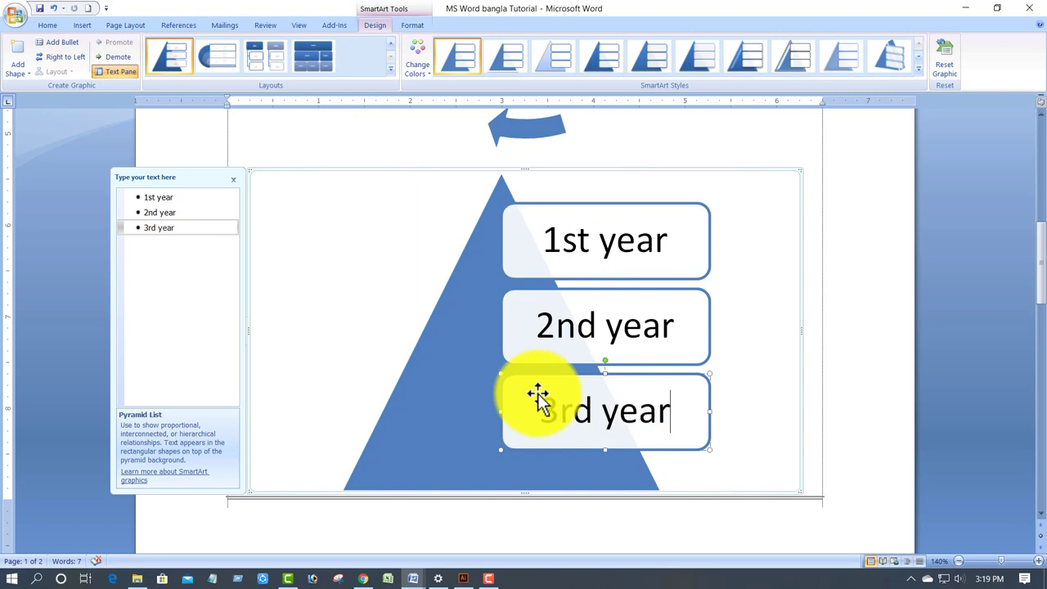
left_click(877, 320)
Delete the Bangla logo, the graduation-cap picture and the top-right text box
scroll(785, 293, "down", 3)
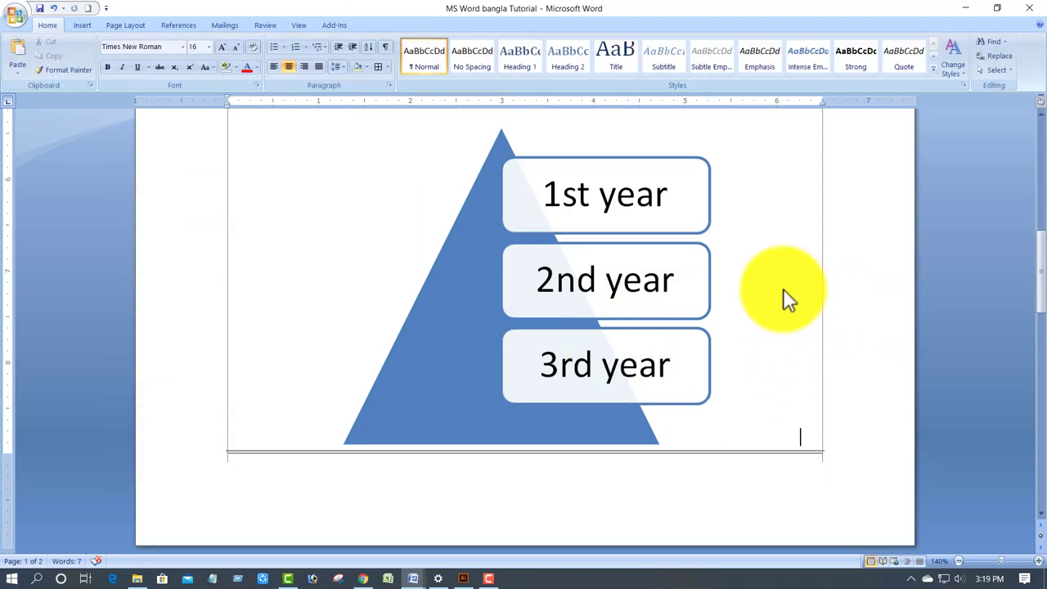
scroll(786, 288, "down", 2)
scroll(786, 288, "down", 3)
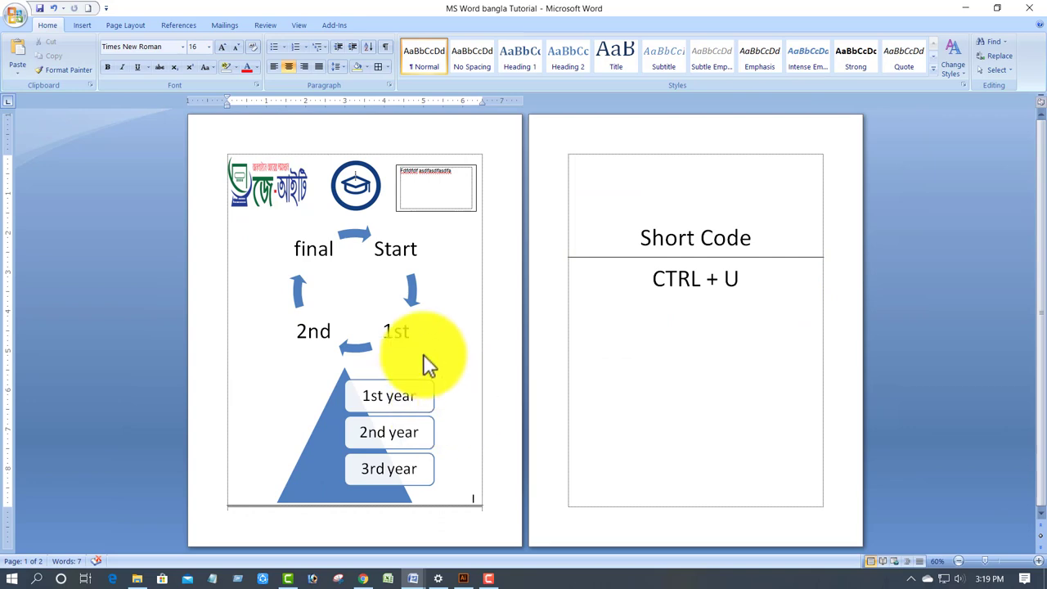
left_click(82, 25)
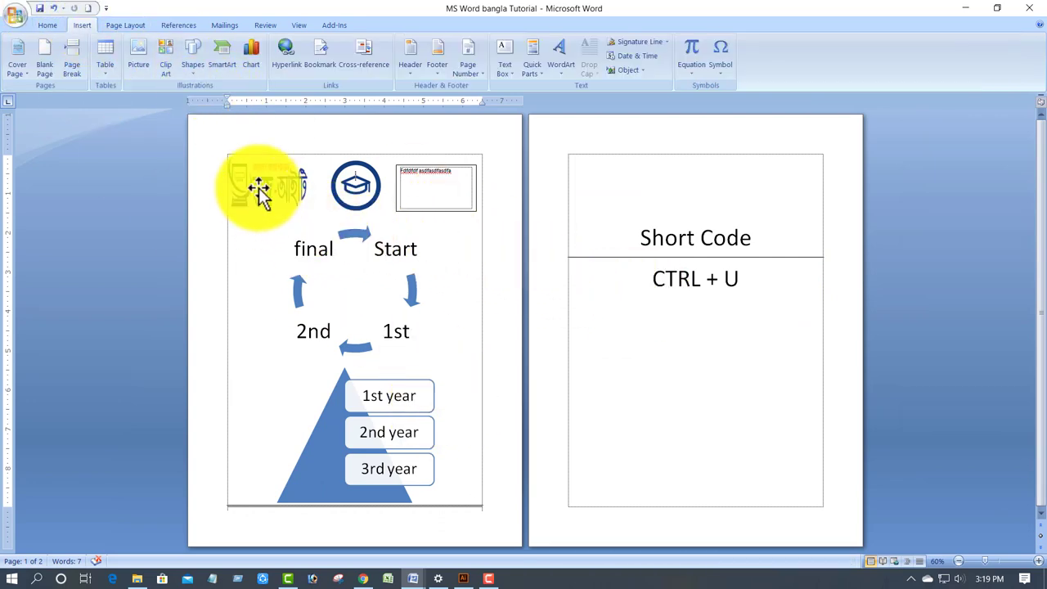
scroll(402, 260, "up", 5)
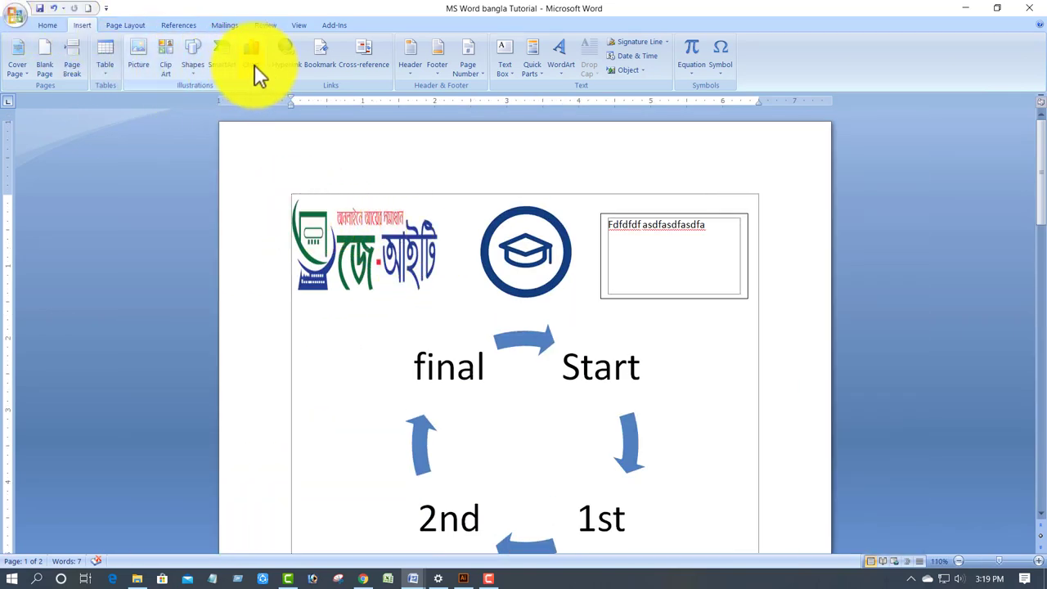
left_click(392, 234)
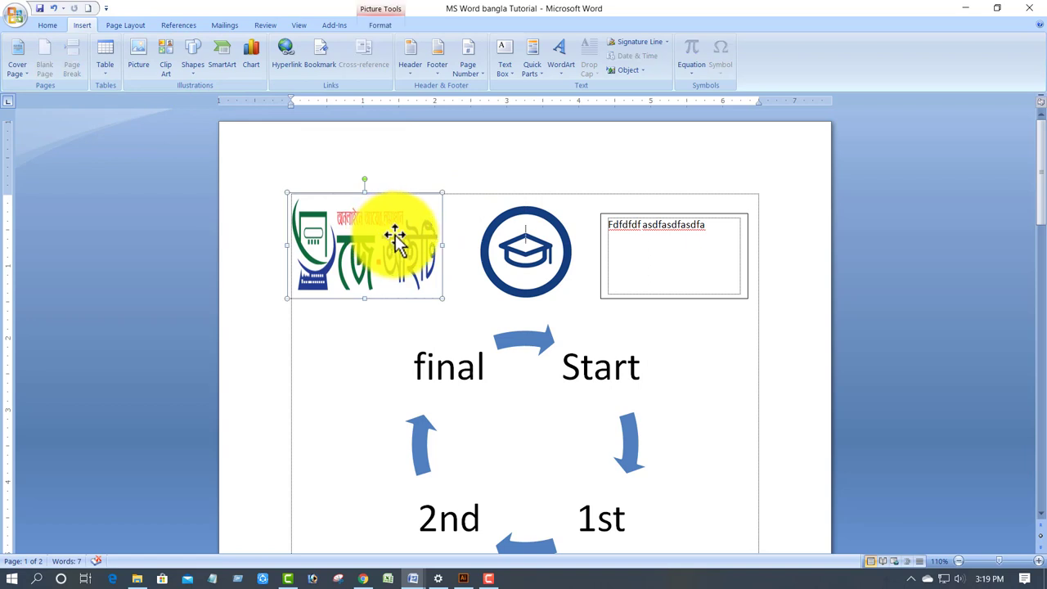
key("Delete")
left_click(543, 253)
key("Delete")
left_click(662, 245)
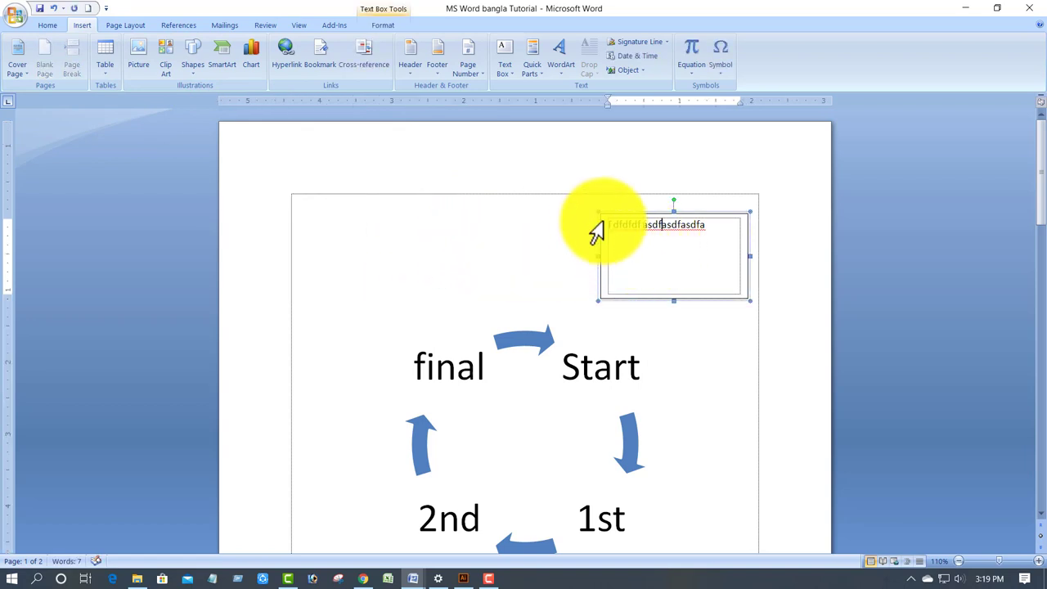
left_click(603, 210)
key("Delete")
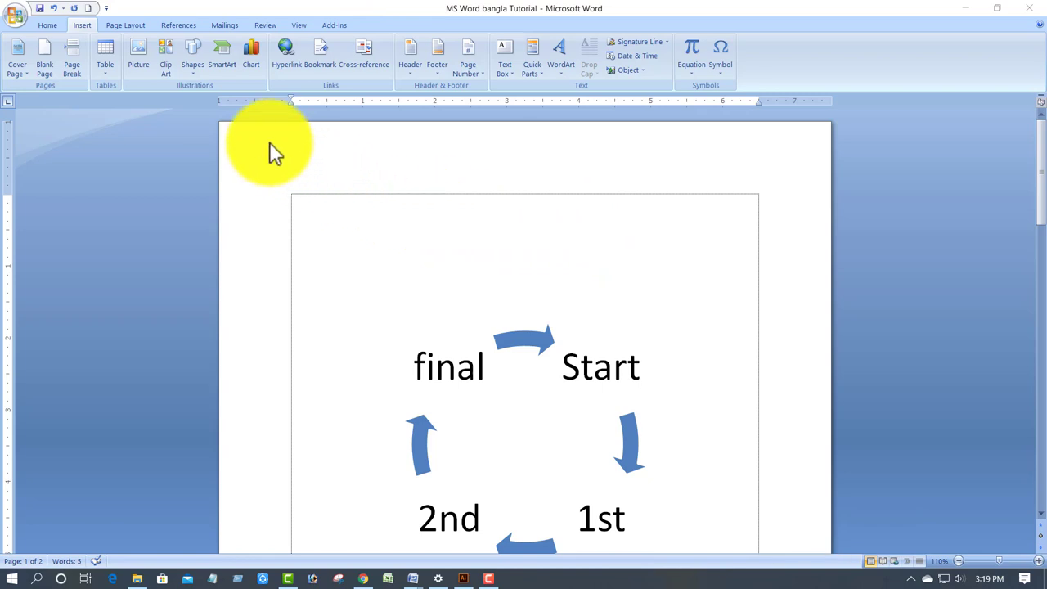
Insert a Clustered Column chart from the Chart dialog
left_click(253, 61)
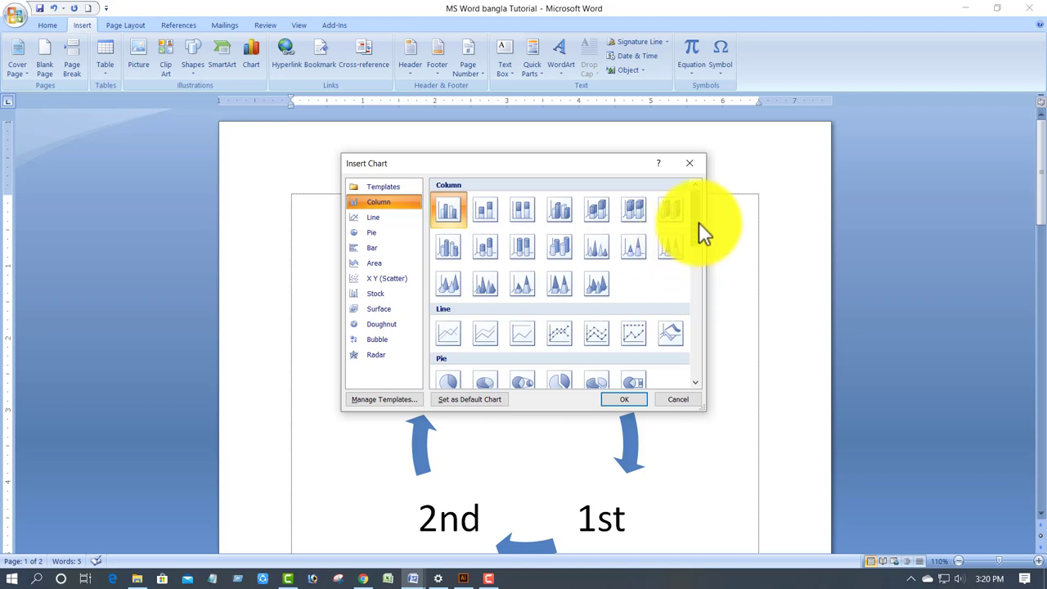
mouse_move(698, 221)
left_mouse_down()
mouse_move(733, 344)
mouse_move(704, 216)
left_mouse_up()
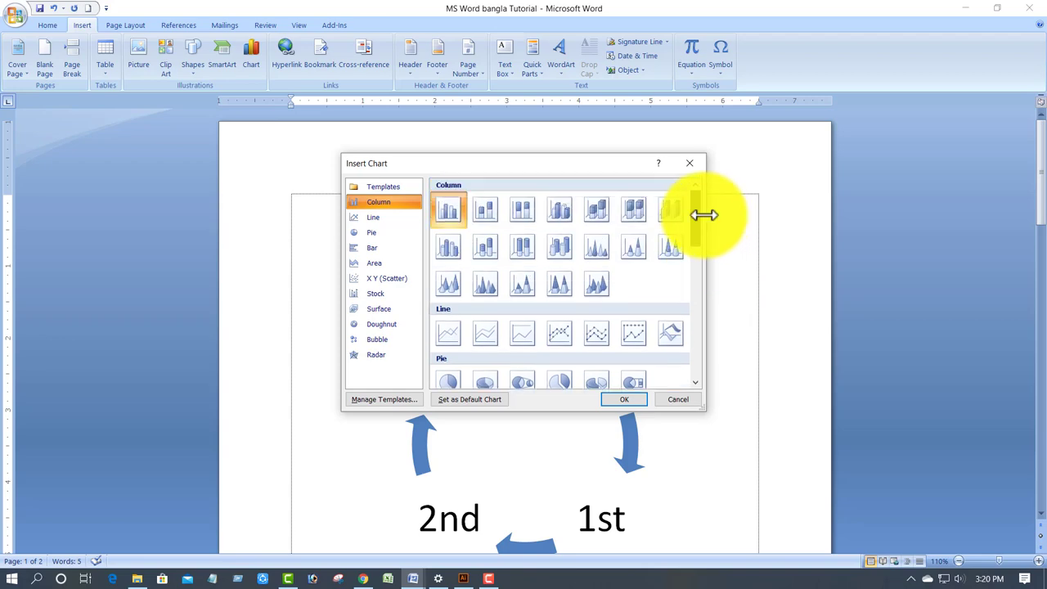
left_click(449, 214)
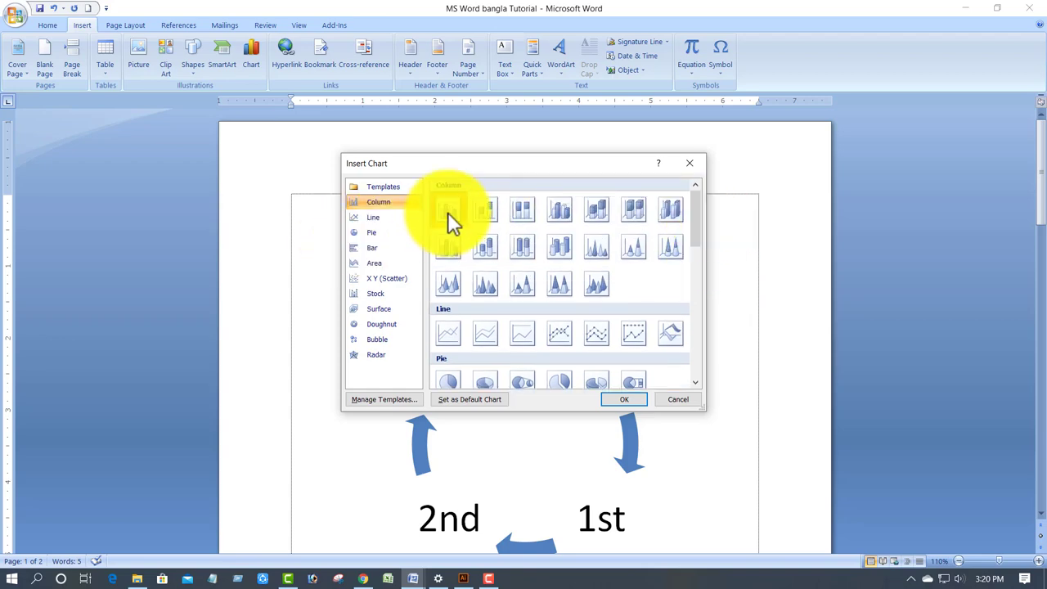
left_click(618, 399)
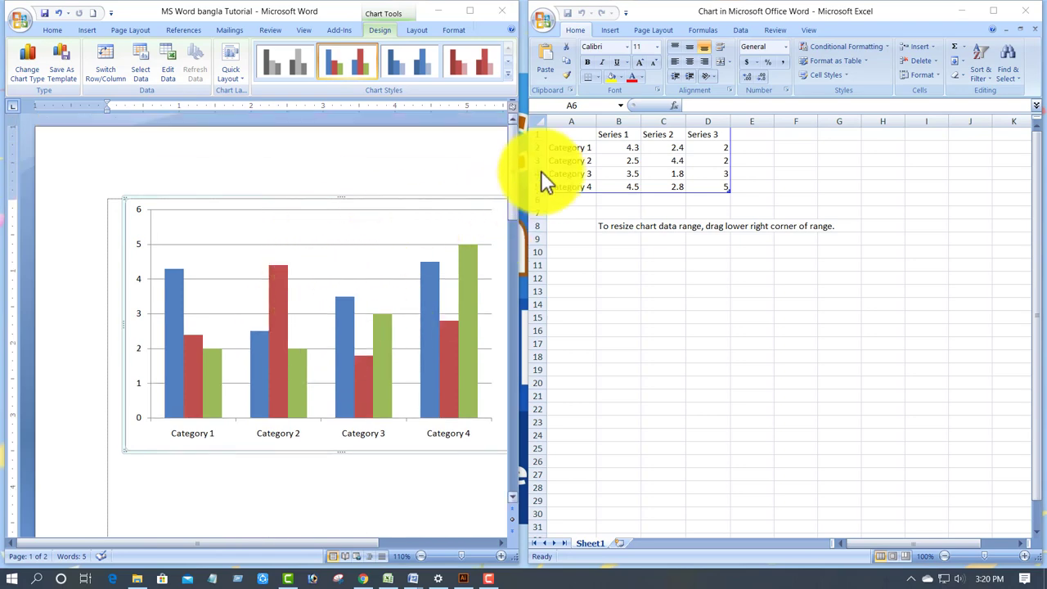
Rename the first category to detargent with values 5, 10 and 6
left_click(591, 147)
left_click(590, 147)
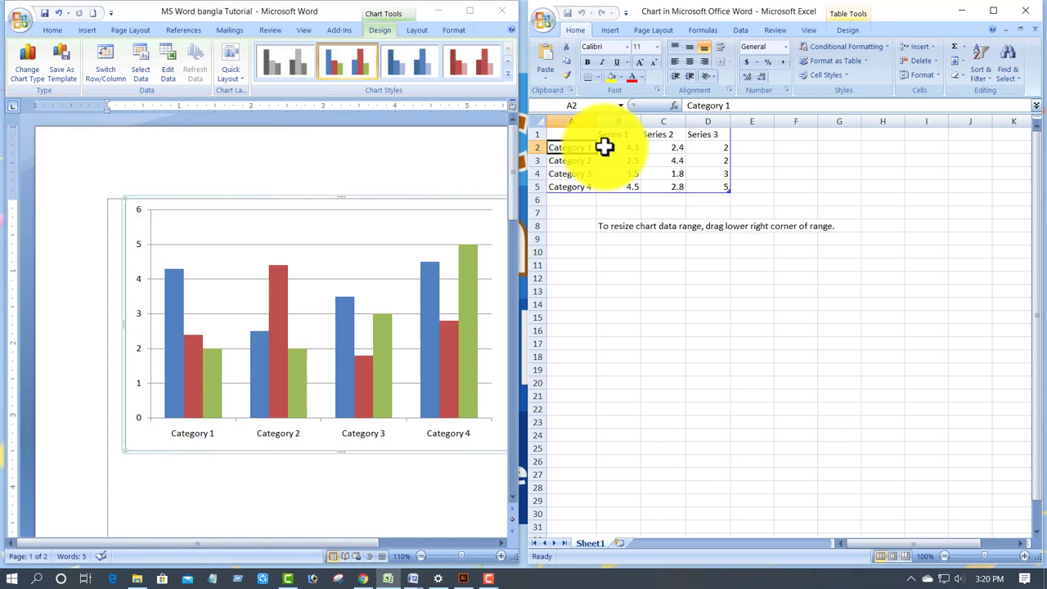
type("detargent")
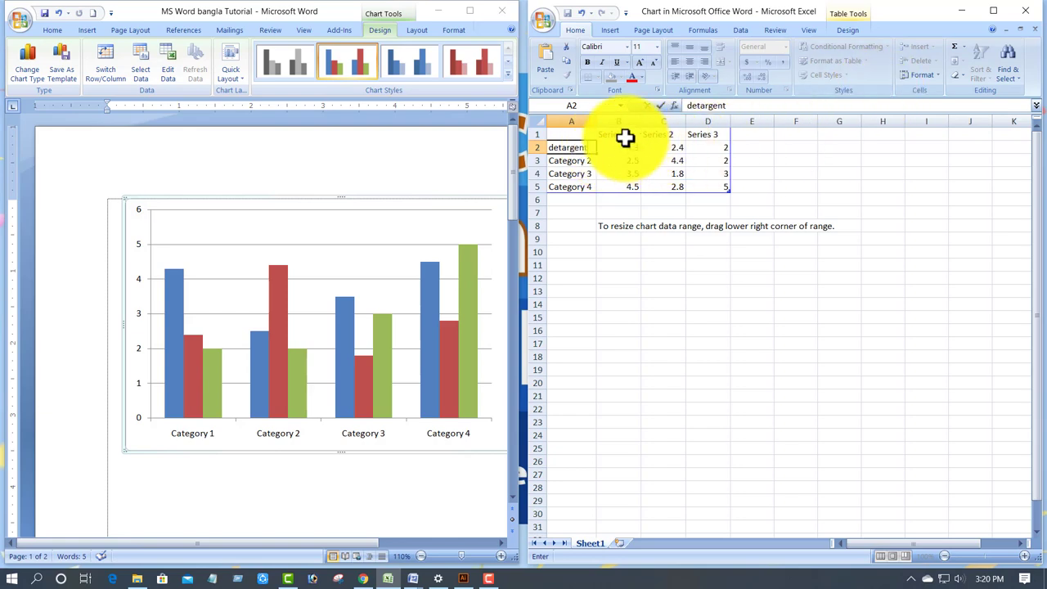
left_click(623, 135)
left_click(667, 136)
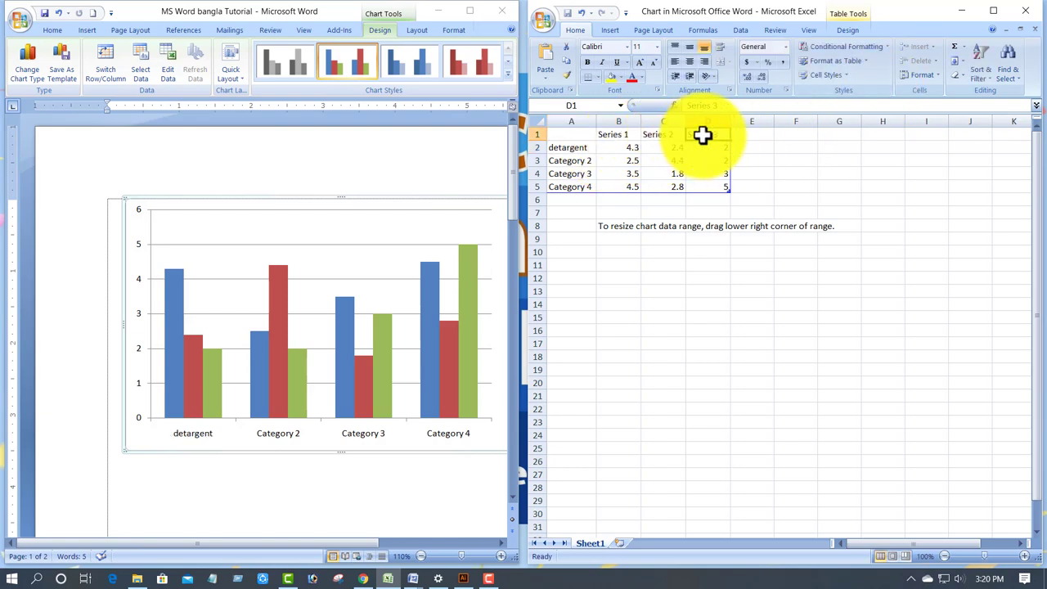
left_click(621, 150)
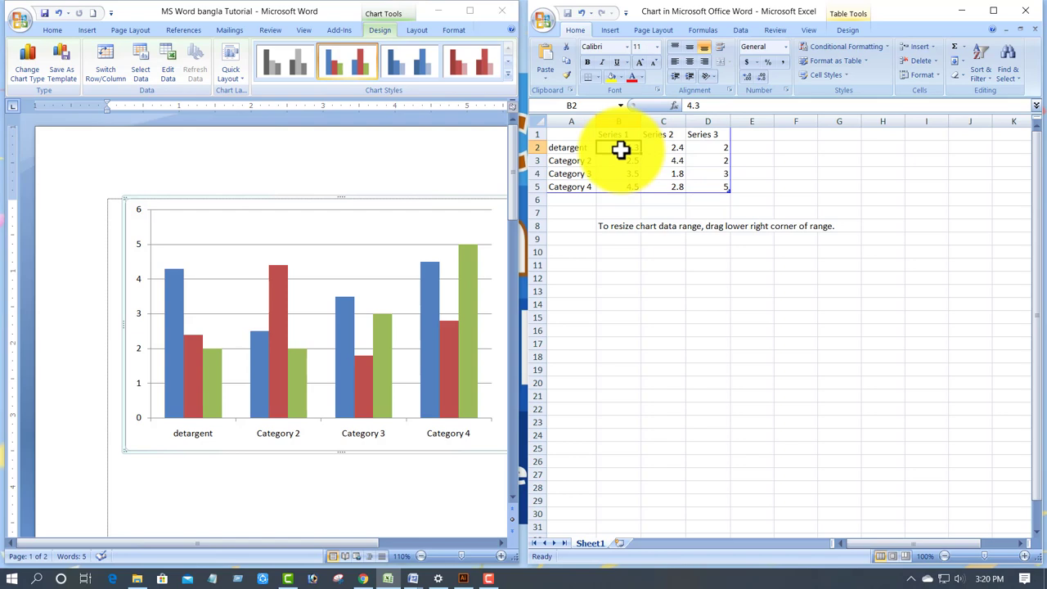
type("5")
key("Tab")
type("10")
key("Tab")
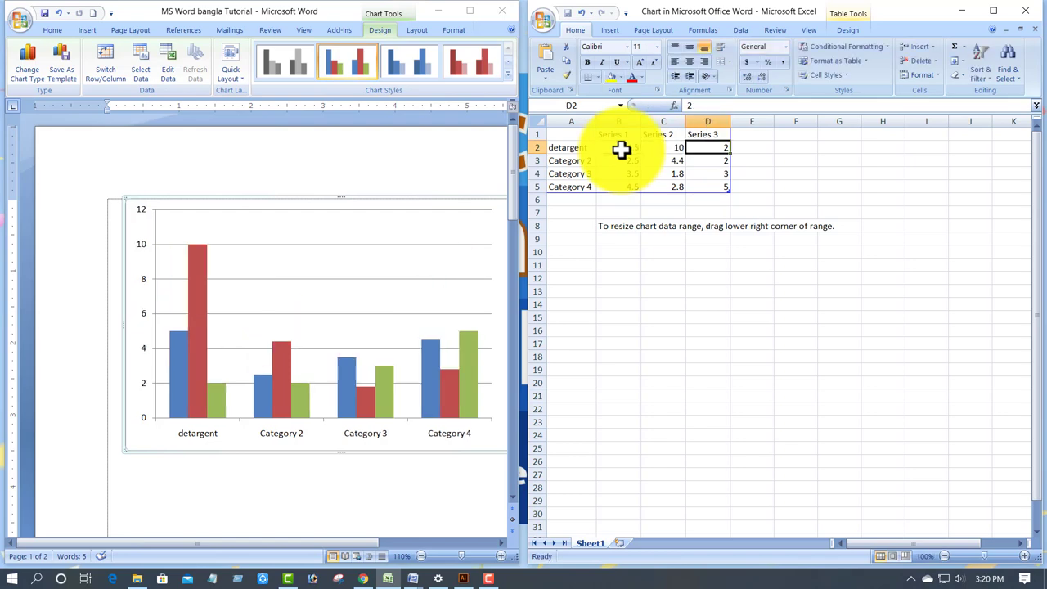
type("6")
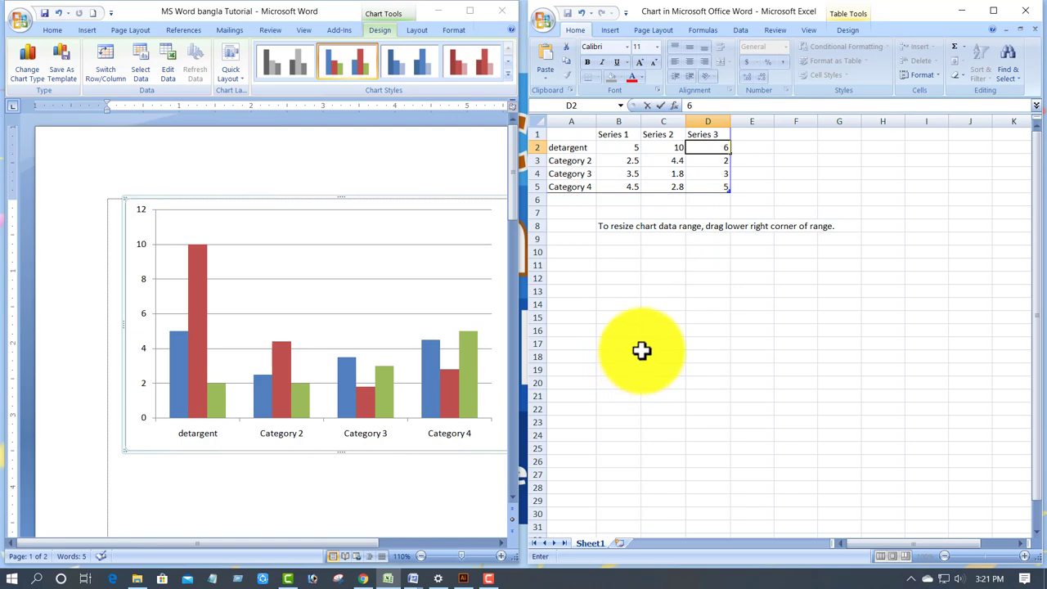
Rename the second category to aple with values 15, 10 and 12
left_click(575, 163)
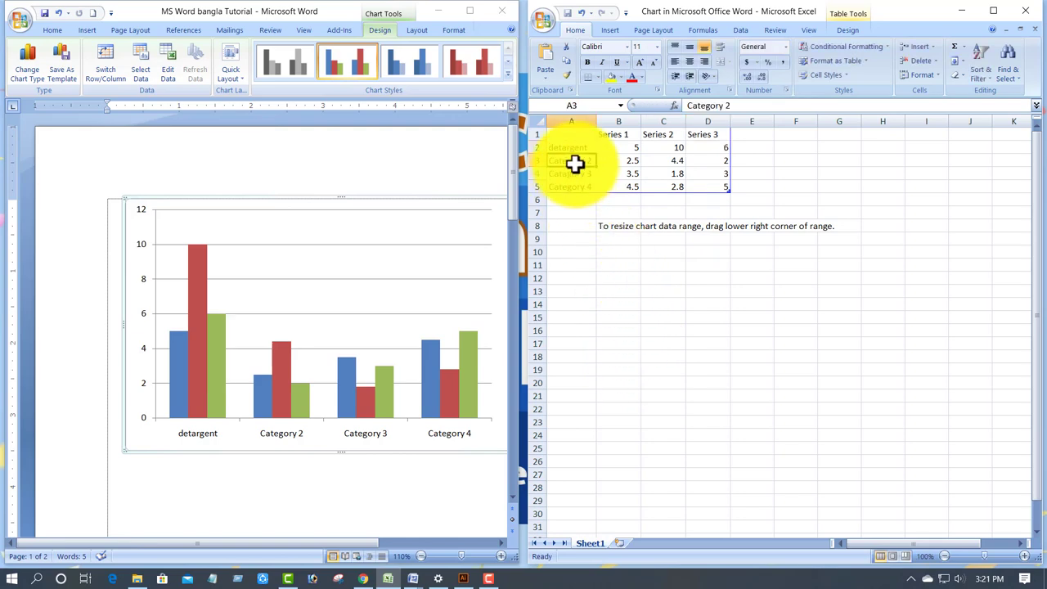
type("aple")
key("Tab")
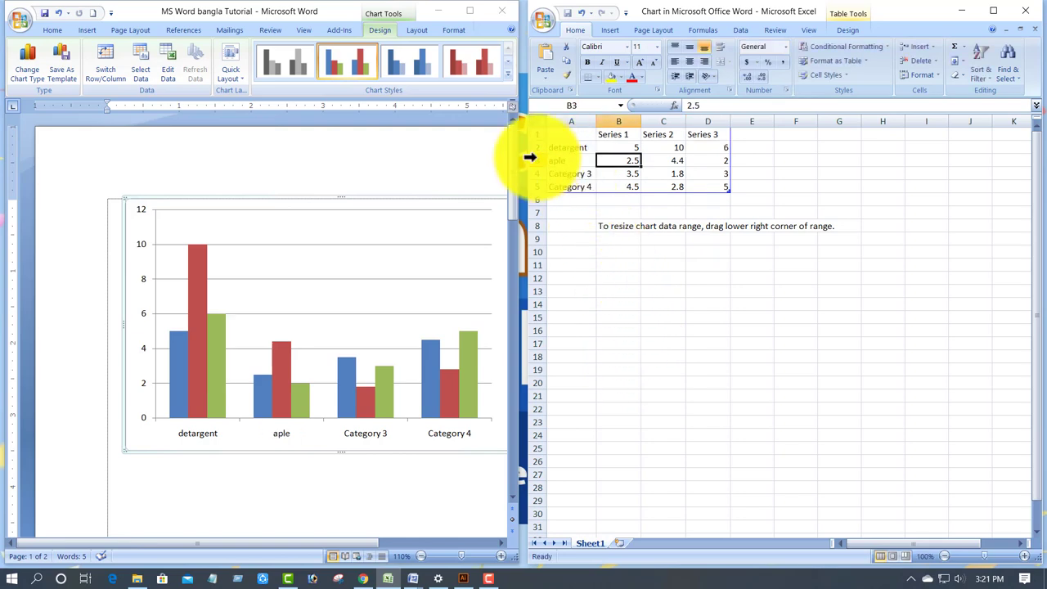
type("15")
key("Tab")
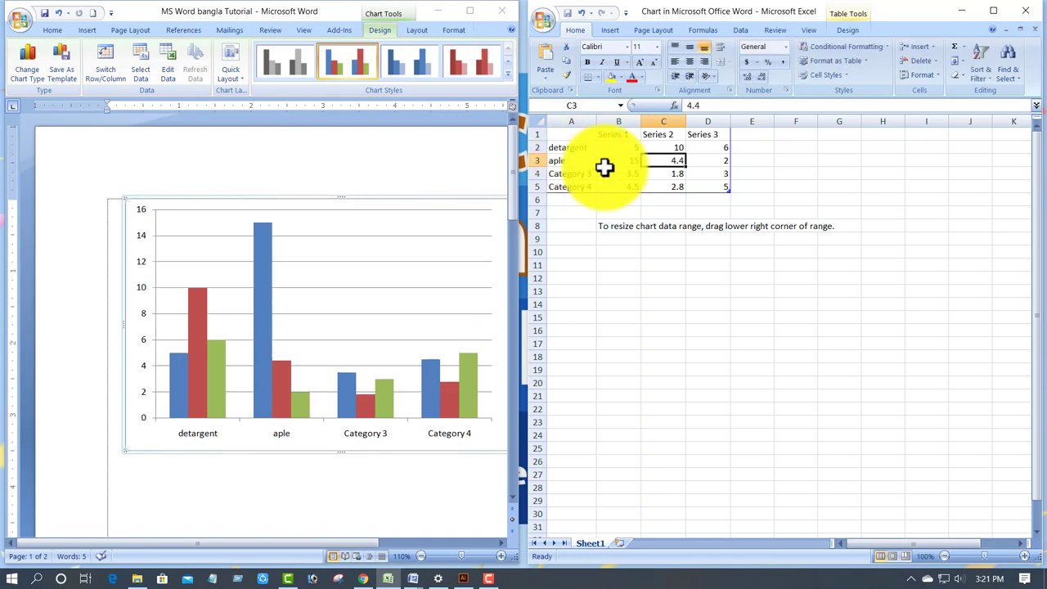
type("10")
key("Tab")
type("13")
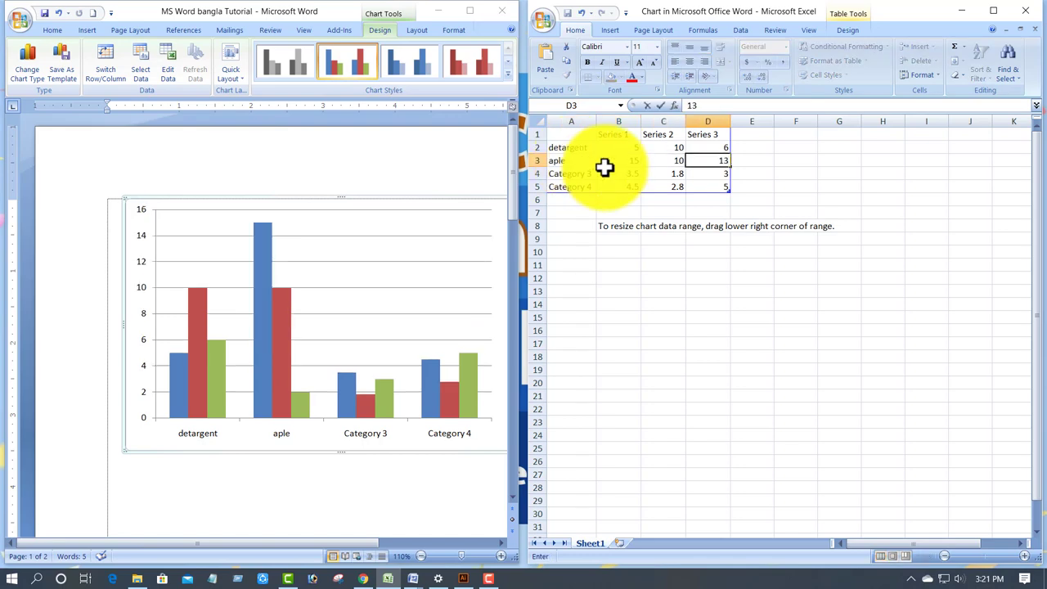
type("2")
key("Return")
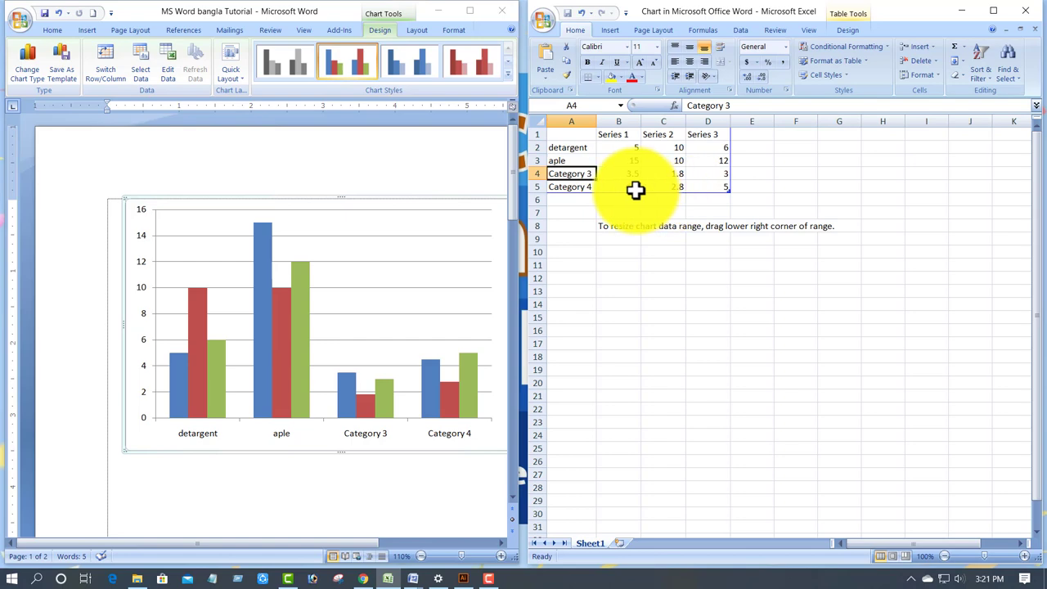
Rename the third category to aaa, check each chart series, and close the data sheet
type("aaa")
key("Tab")
key("Tab")
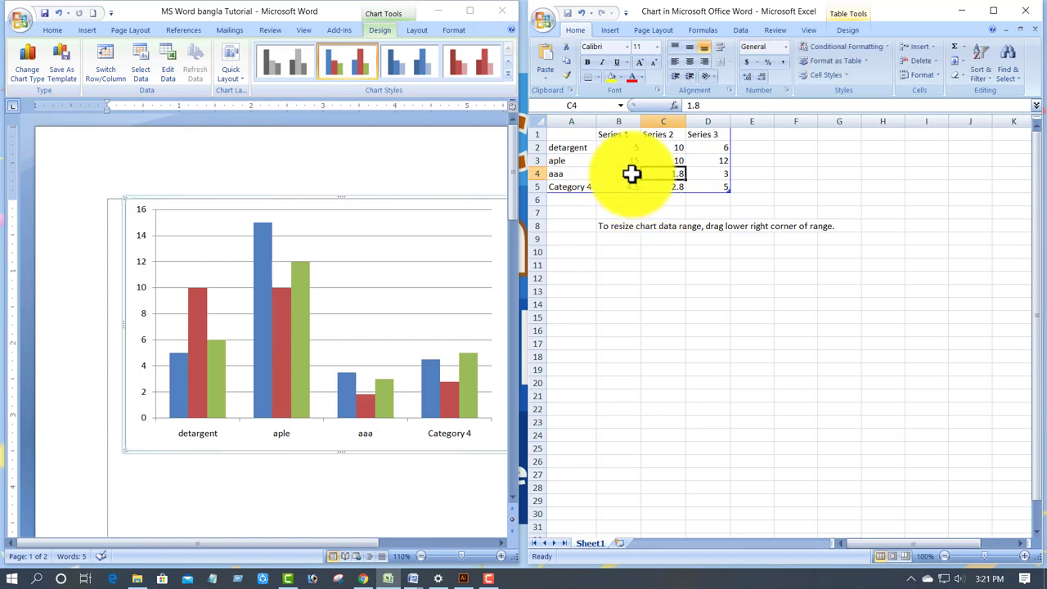
left_click(696, 280)
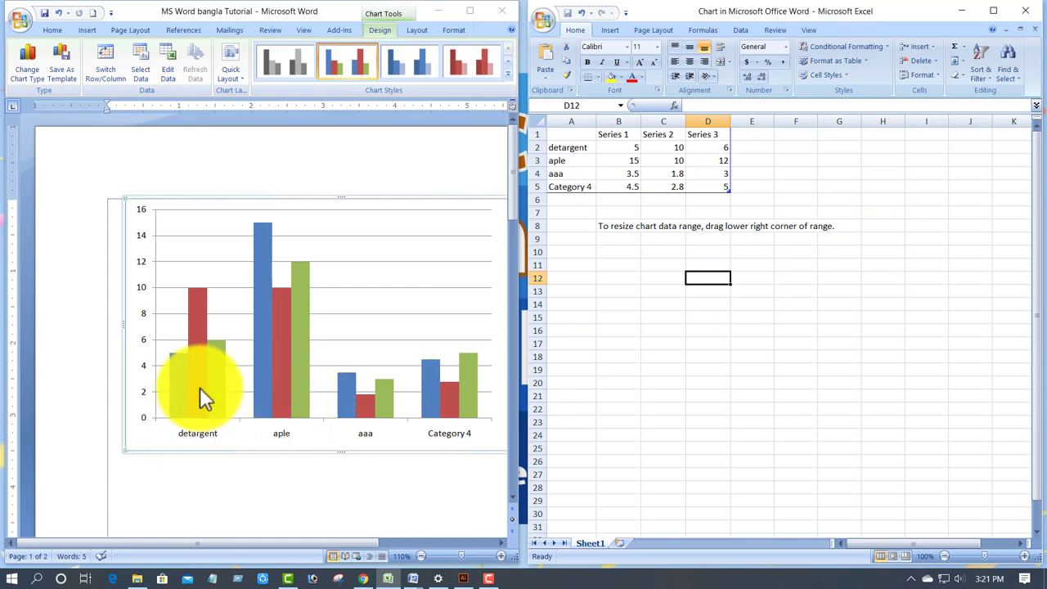
scroll(531, 344, "down", 3)
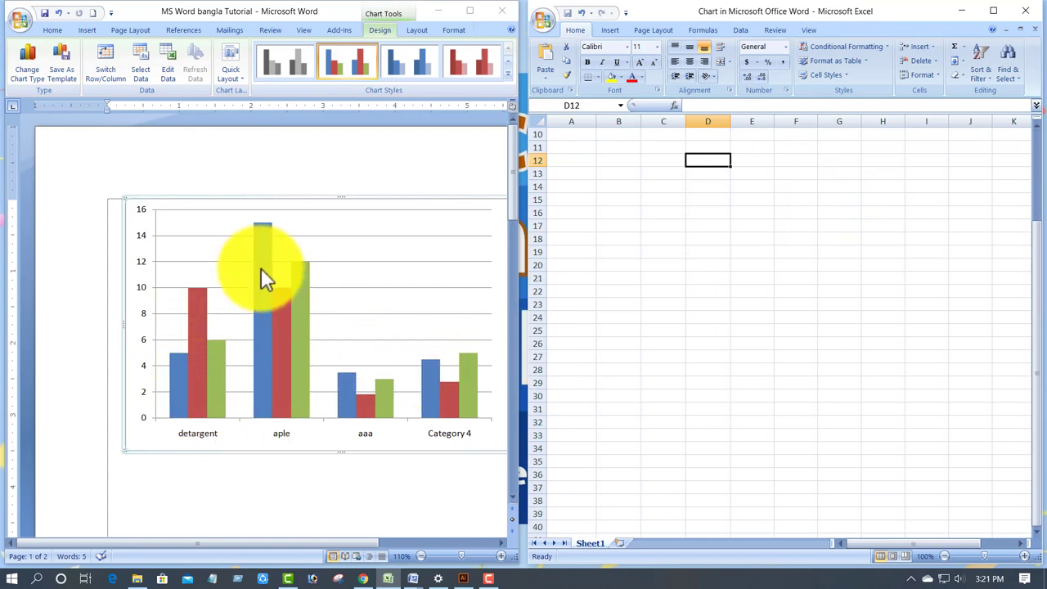
left_click(301, 294)
left_click(264, 298)
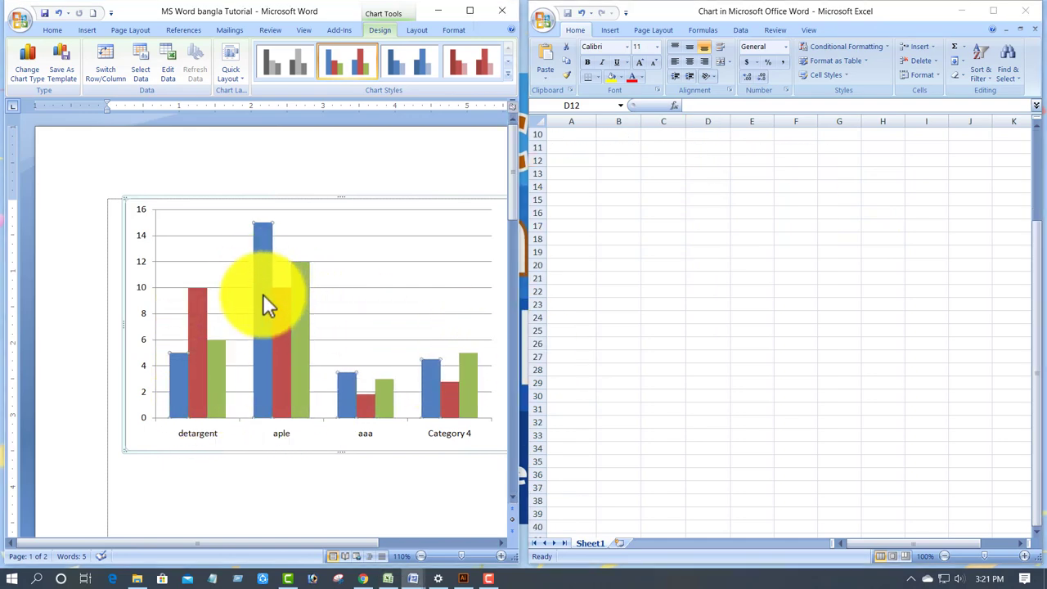
left_click(202, 324)
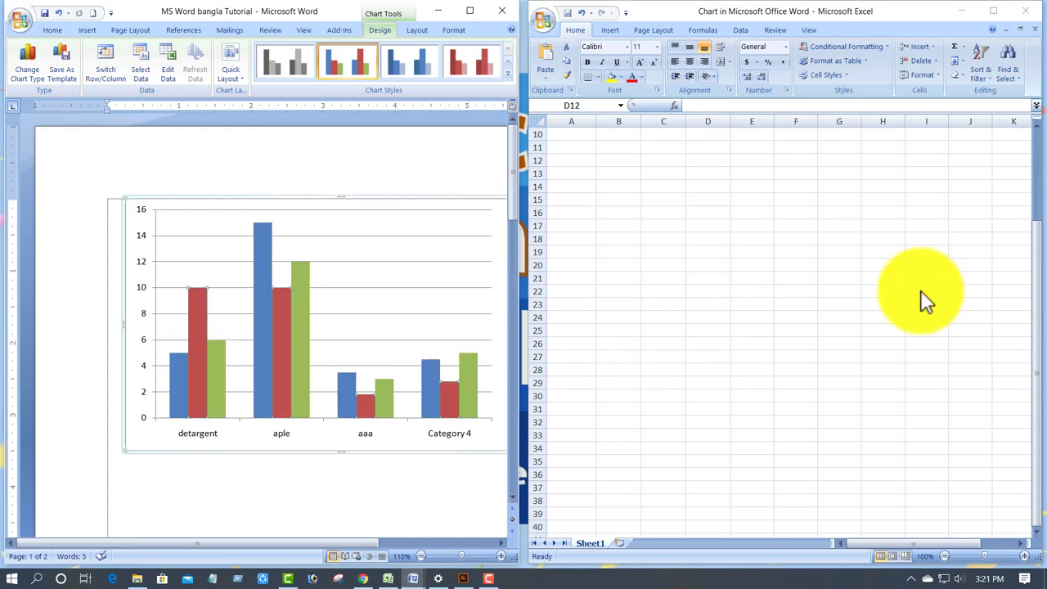
left_click(1031, 12)
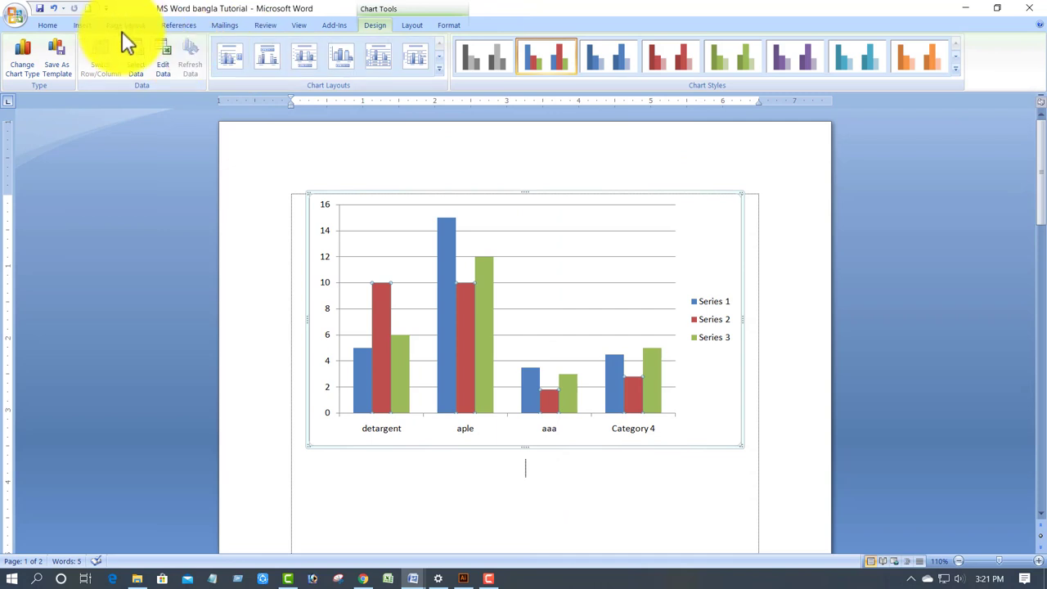
Insert a page break below the column chart to start a new page
left_click(81, 26)
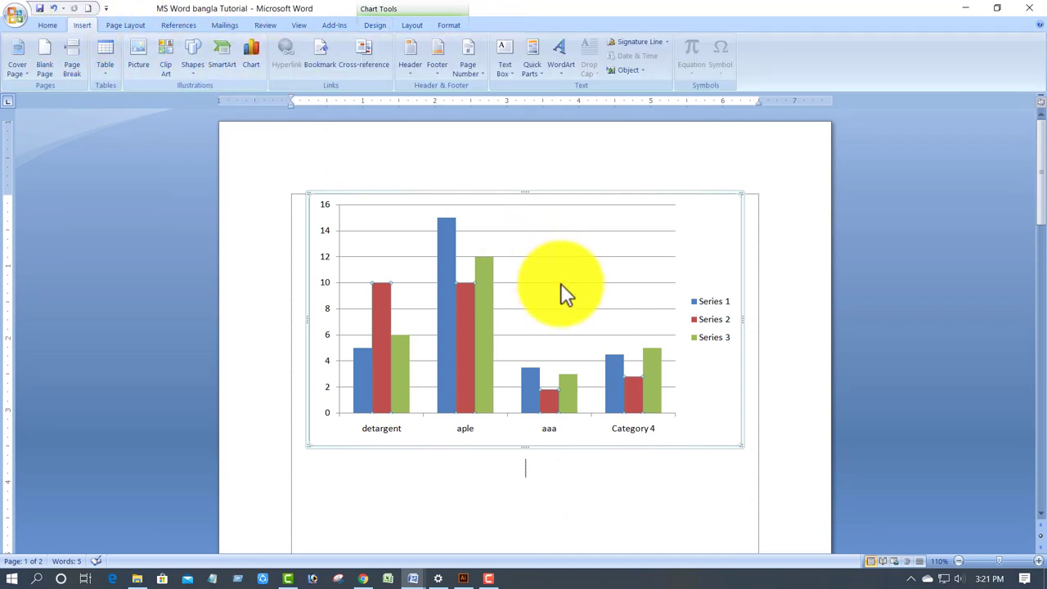
left_click(557, 476)
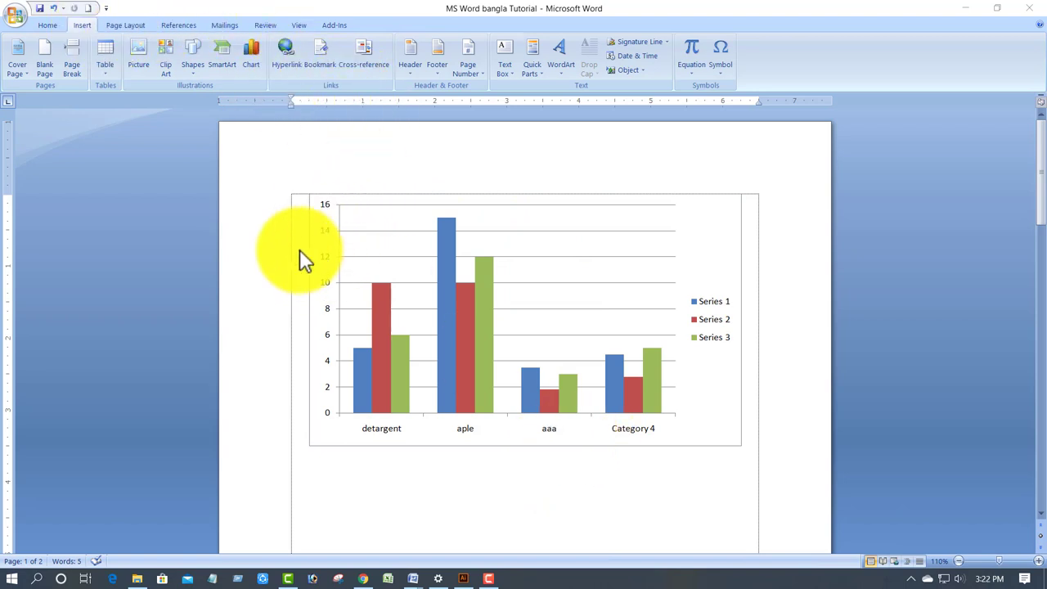
scroll(479, 332, "down", 2)
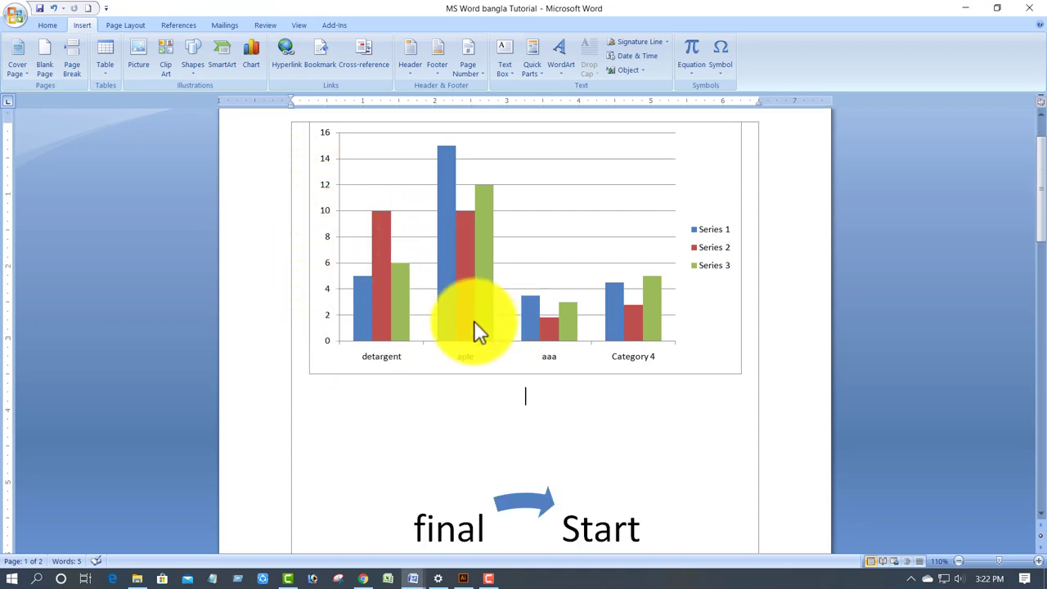
key("ctrl+Return")
type("www.educvie.com")
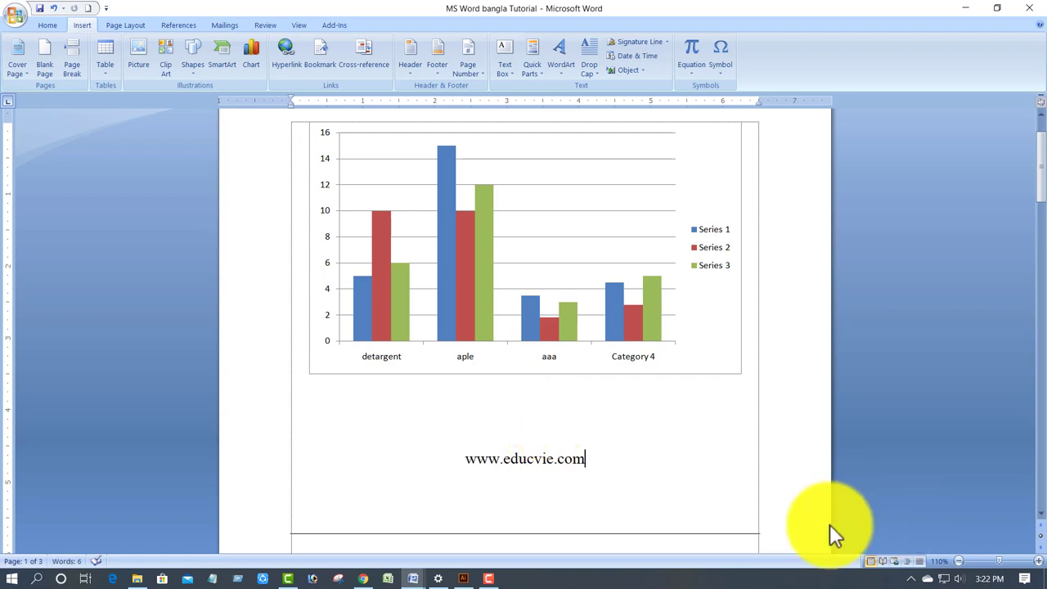
left_click_drag(588, 460, 463, 460)
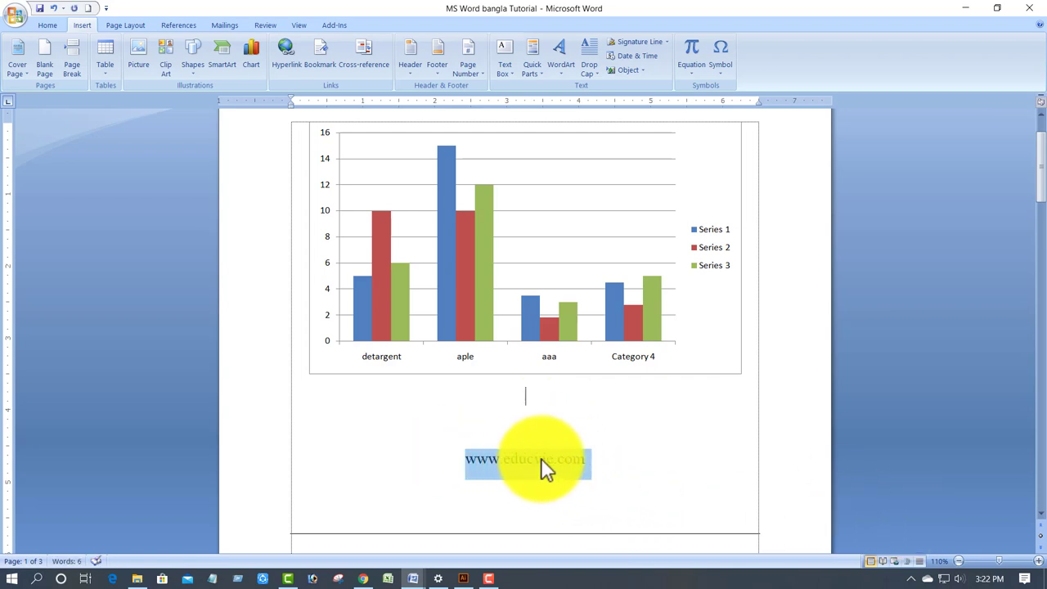
left_click(279, 52)
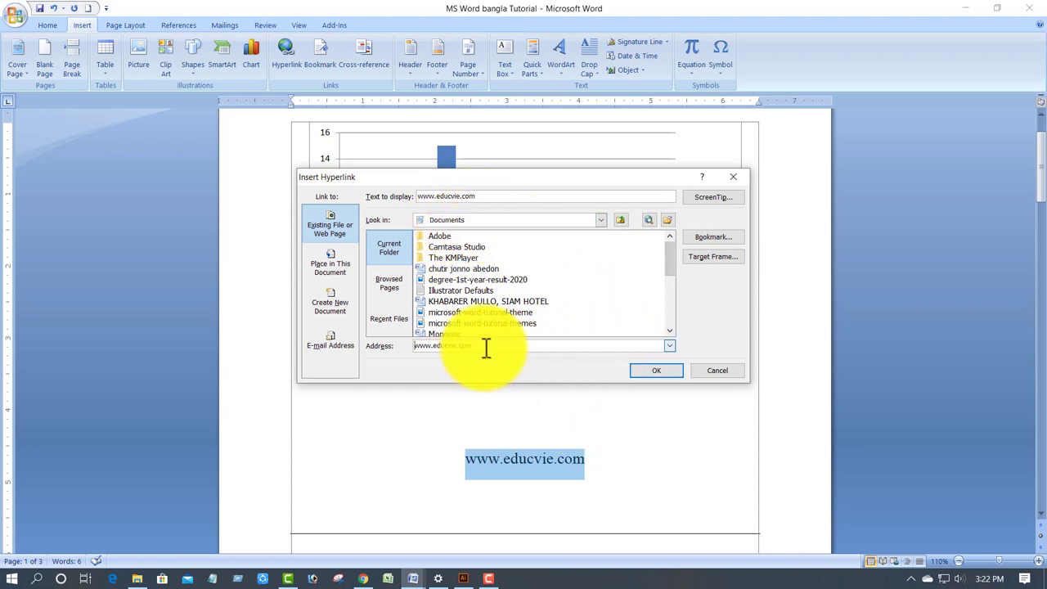
left_click_drag(490, 346, 394, 342)
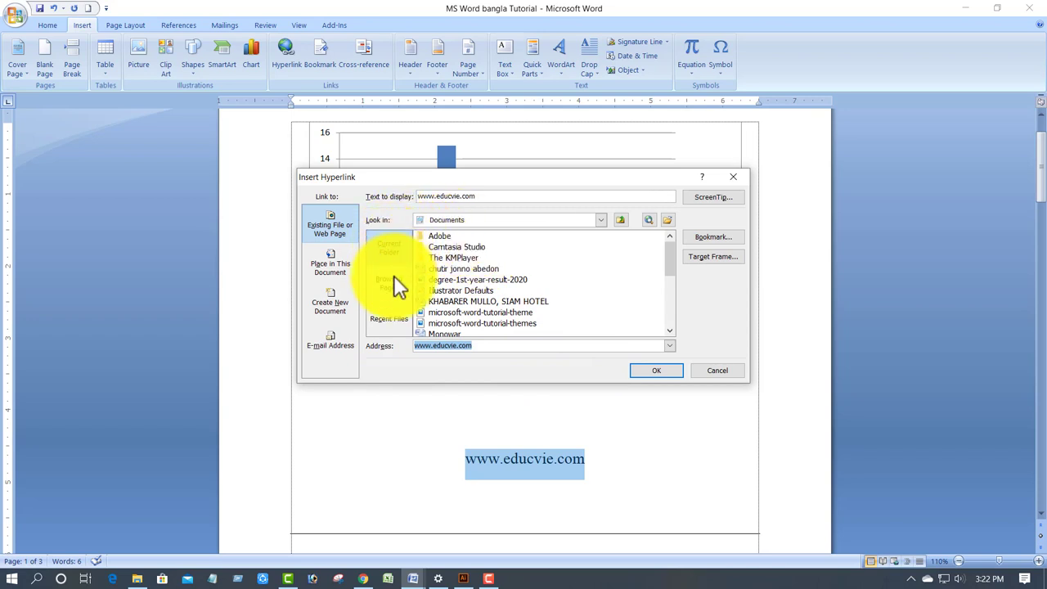
left_click(657, 370)
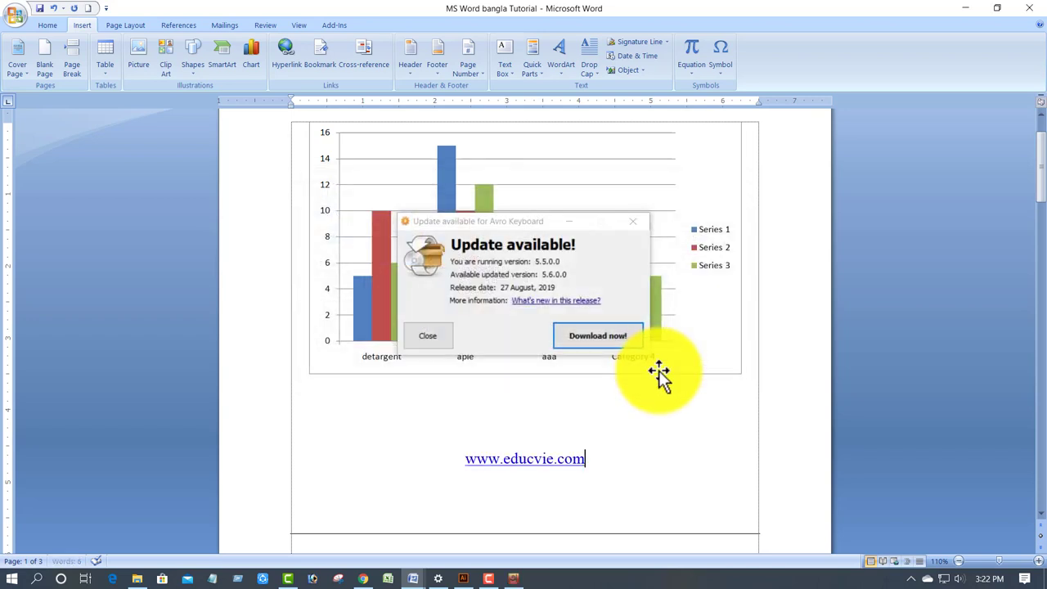
left_click(631, 221)
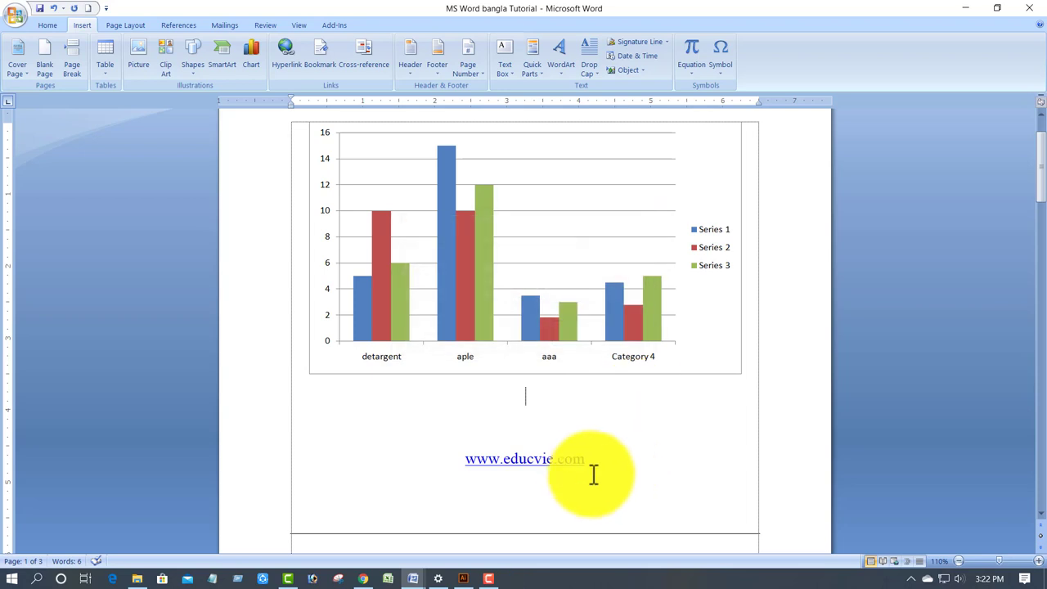
Test the link, dismiss the cannot-open-file error, and return to the line above
key("alt")
left_click(532, 470, "ctrl")
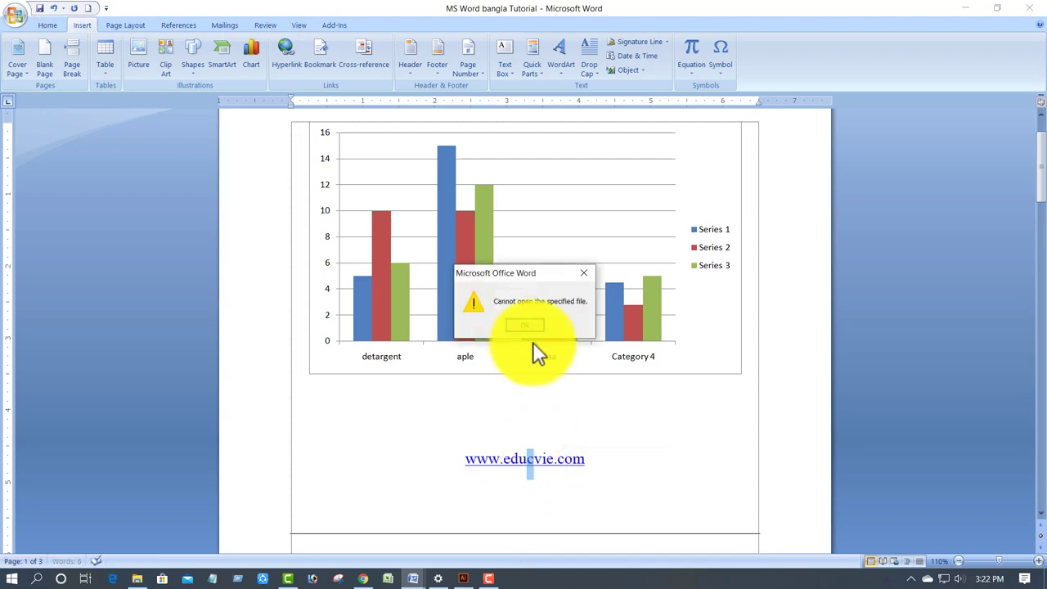
left_click(584, 273)
left_click(509, 427)
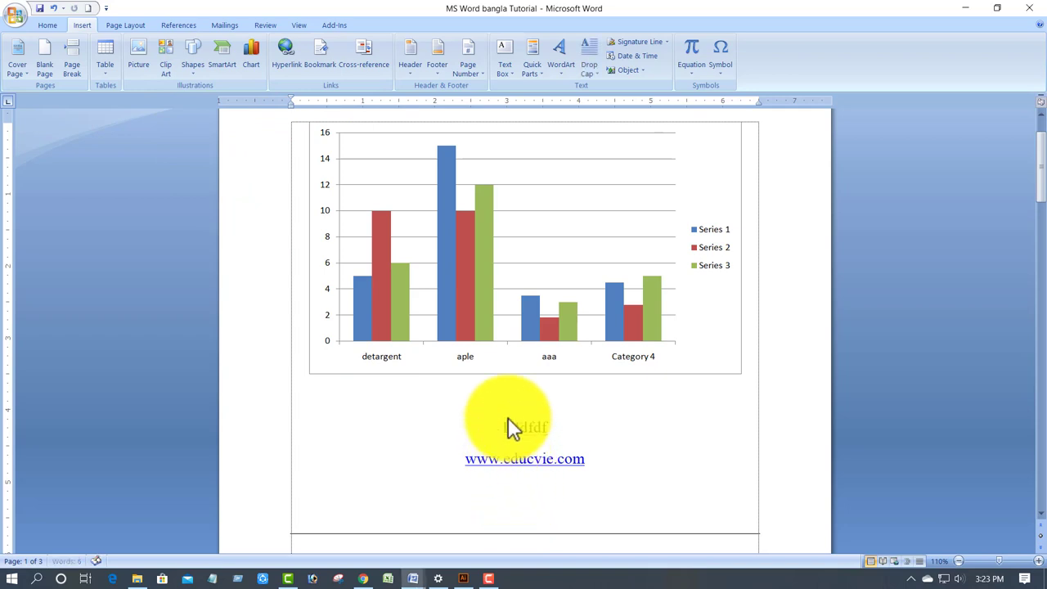
Type the line 'Dfdfdf af adf data center' above the hyperlink
type("af a")
type("df data")
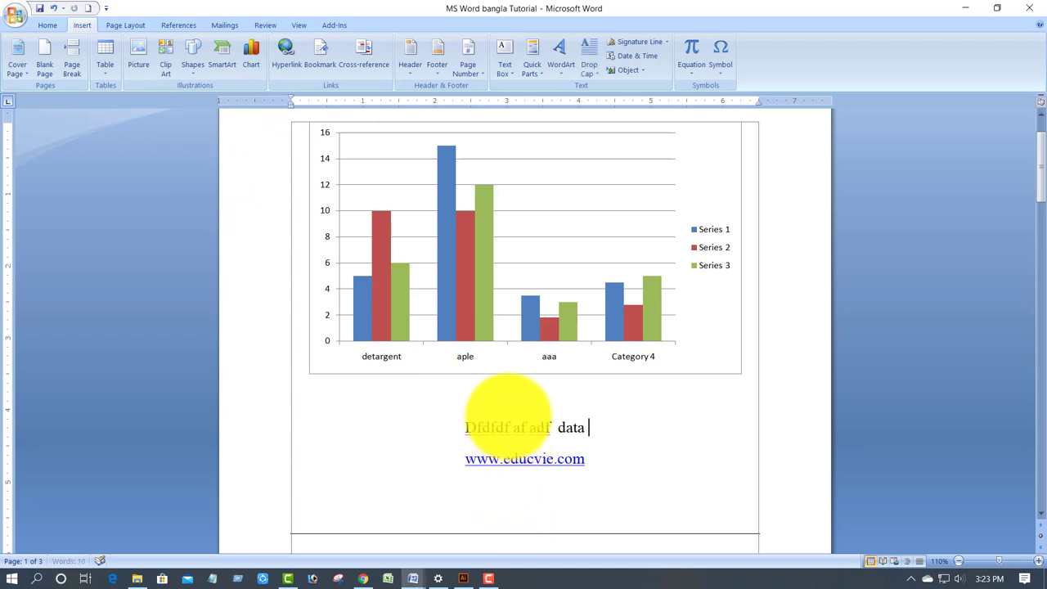
type(" dfdf")
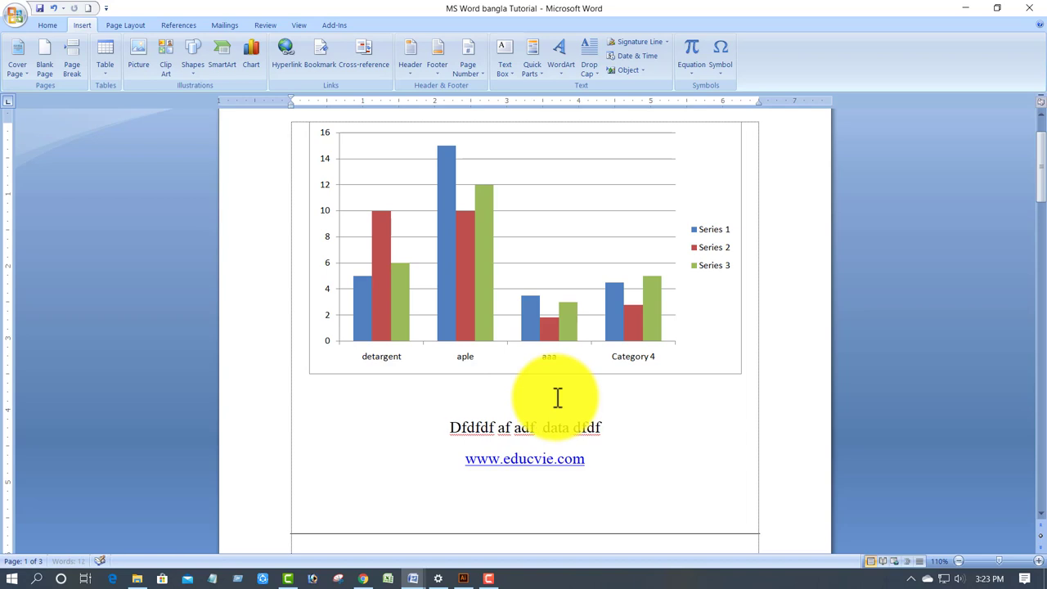
key("BackSpace")
key("BackSpace")
key("BackSpace")
key("BackSpace")
key("BackSpace")
type("cemnter")
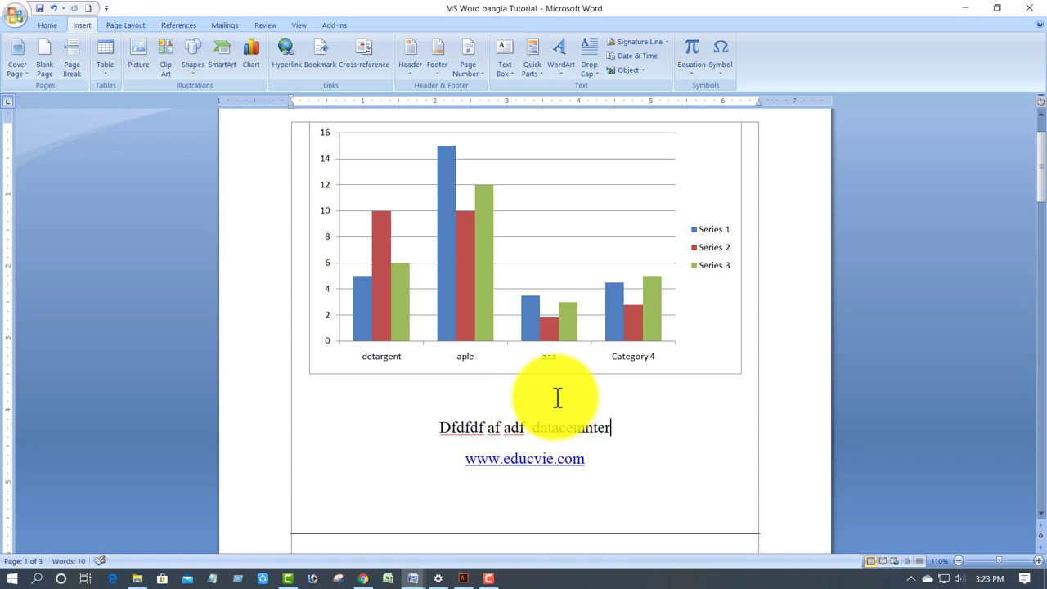
key("BackSpace")
key("BackSpace")
key("BackSpace")
key("BackSpace")
key("BackSpace")
key("BackSpace")
key("BackSpace")
type("center")
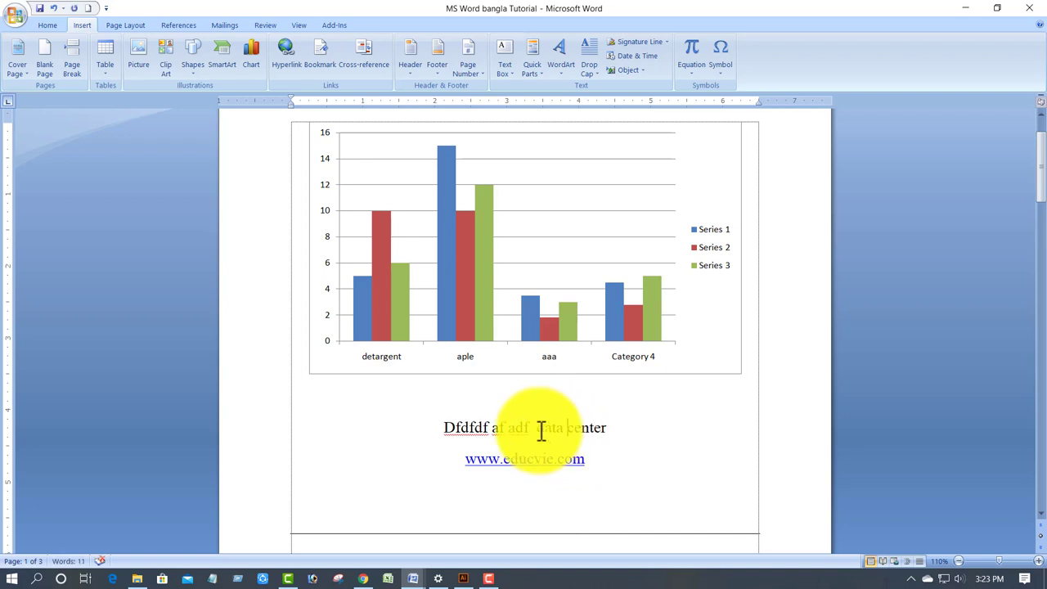
Bookmark the words 'data center' under the name Data
left_click_drag(536, 427, 607, 427)
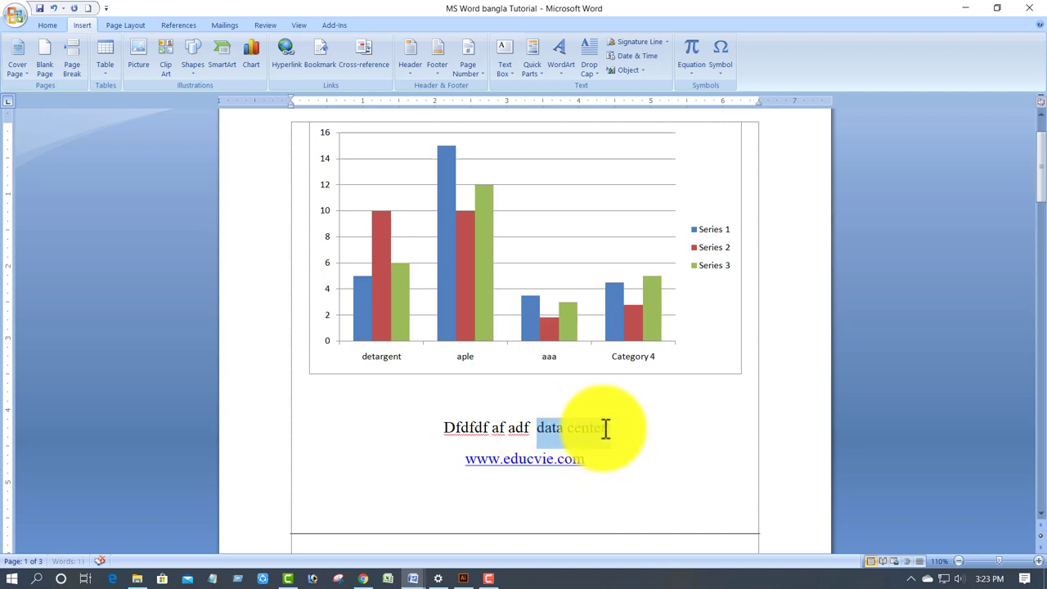
left_click(319, 52)
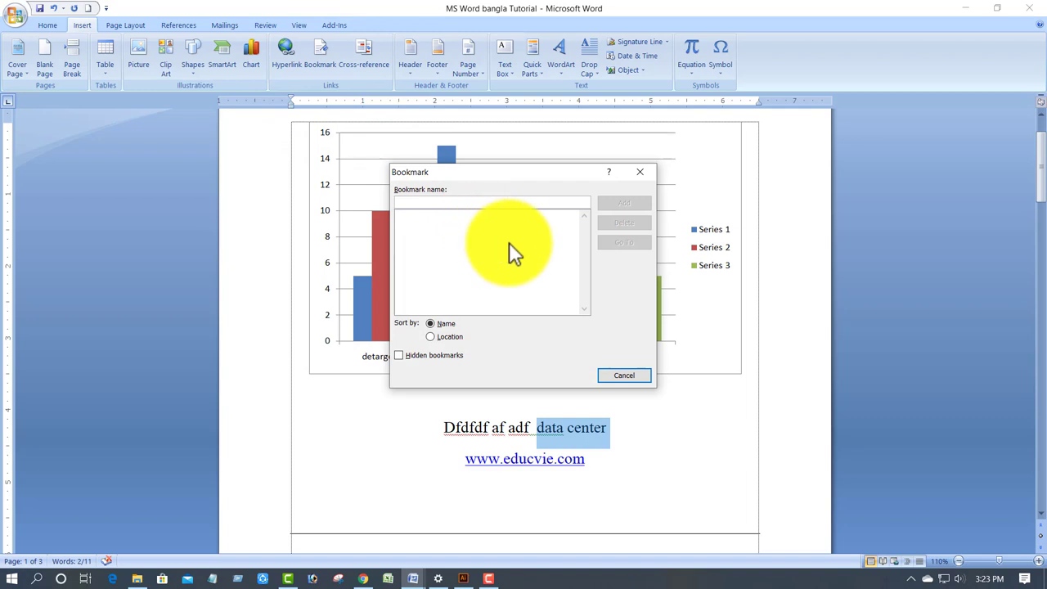
type("Data")
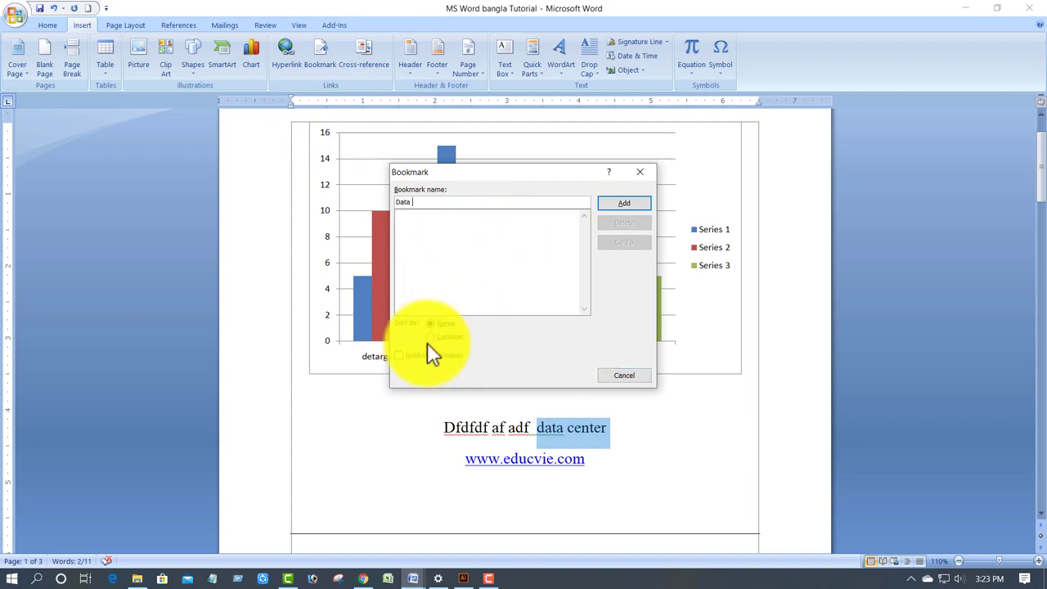
left_click(430, 336)
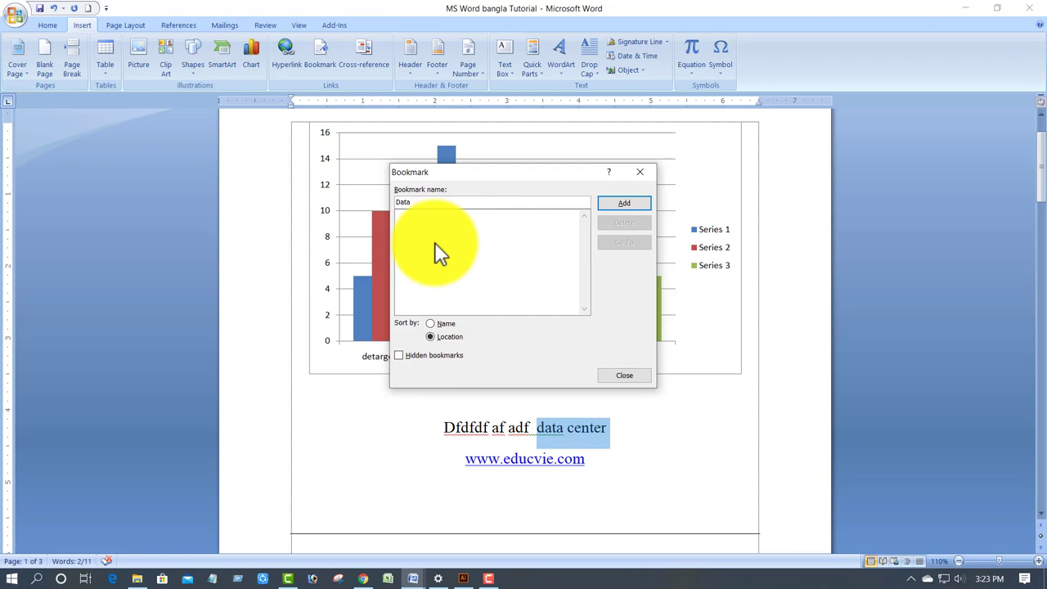
left_click(624, 203)
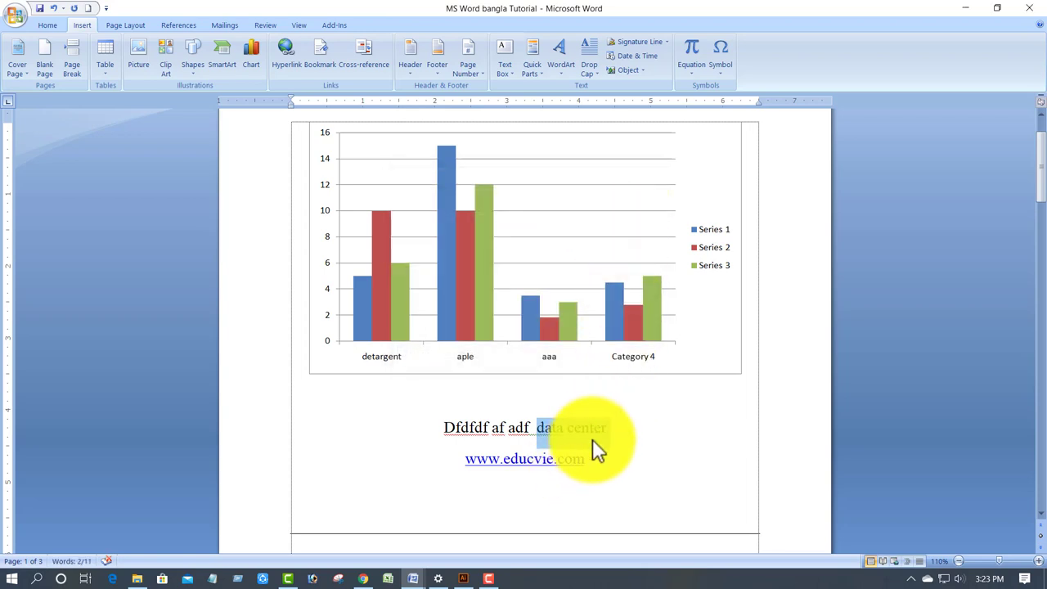
Add another bookmark on the selected text named data_denter
left_click_drag(606, 428, 554, 432)
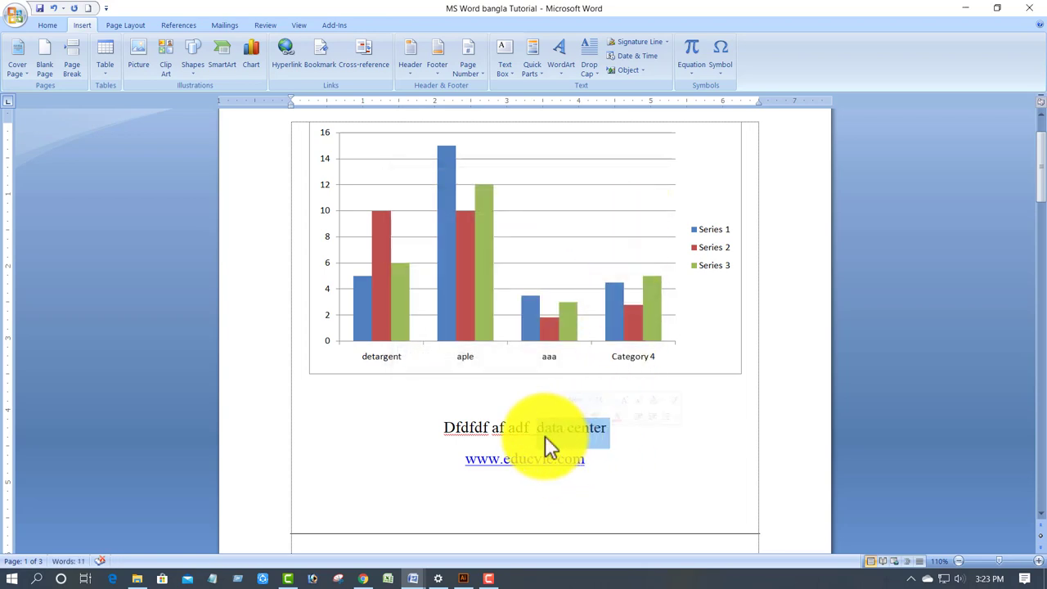
left_click(322, 54)
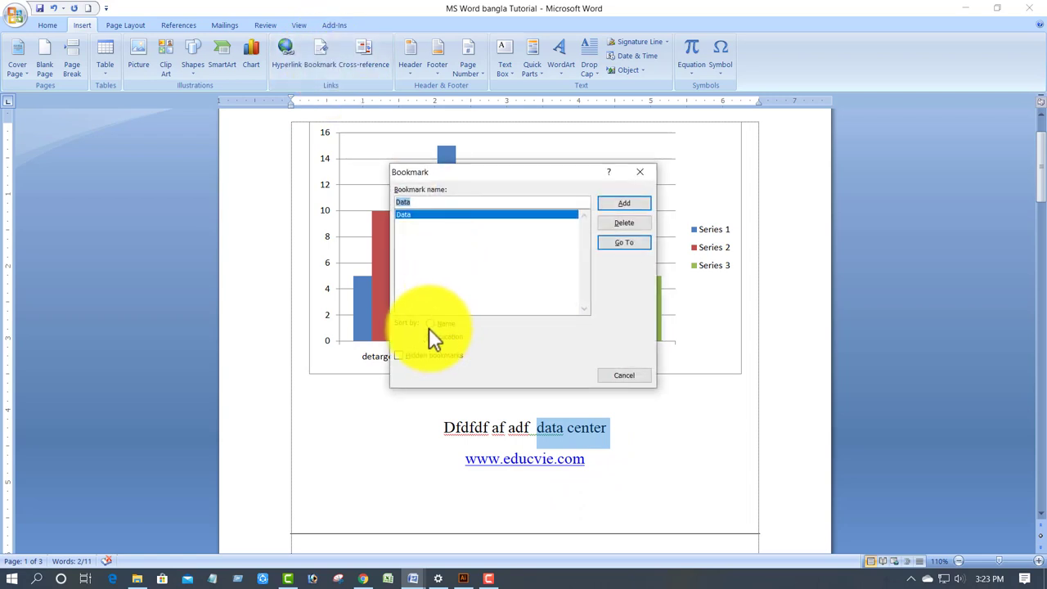
left_click(457, 215)
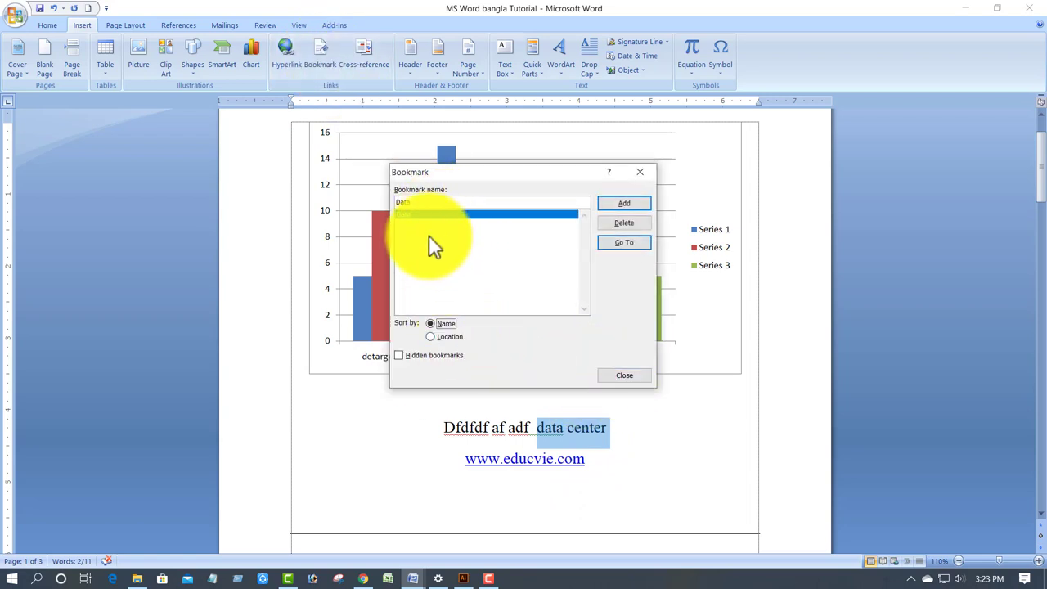
left_click(432, 203)
type("cddr eere")
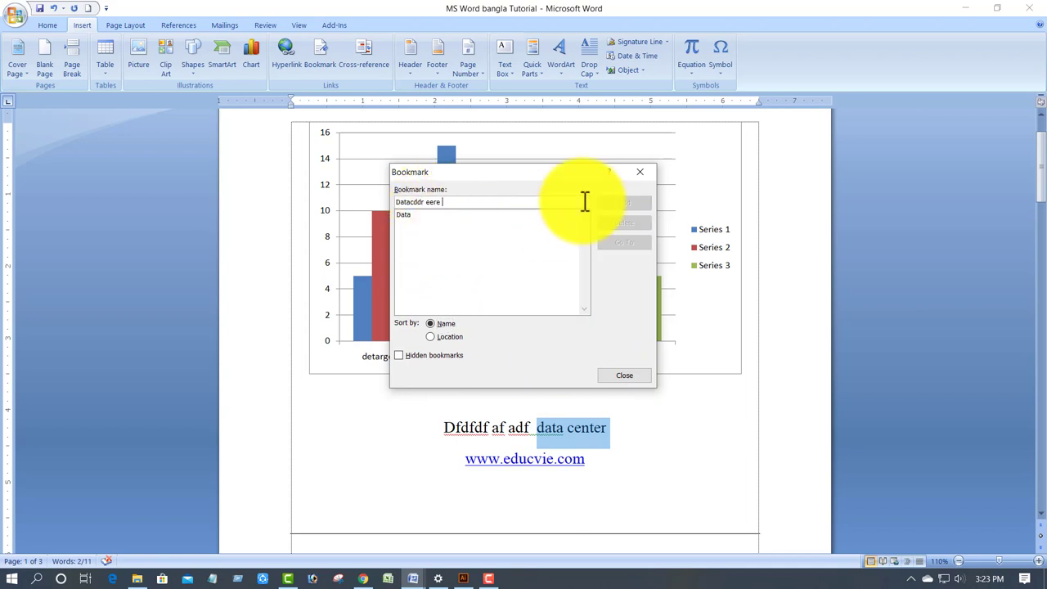
left_click_drag(445, 203, 392, 203)
type("da")
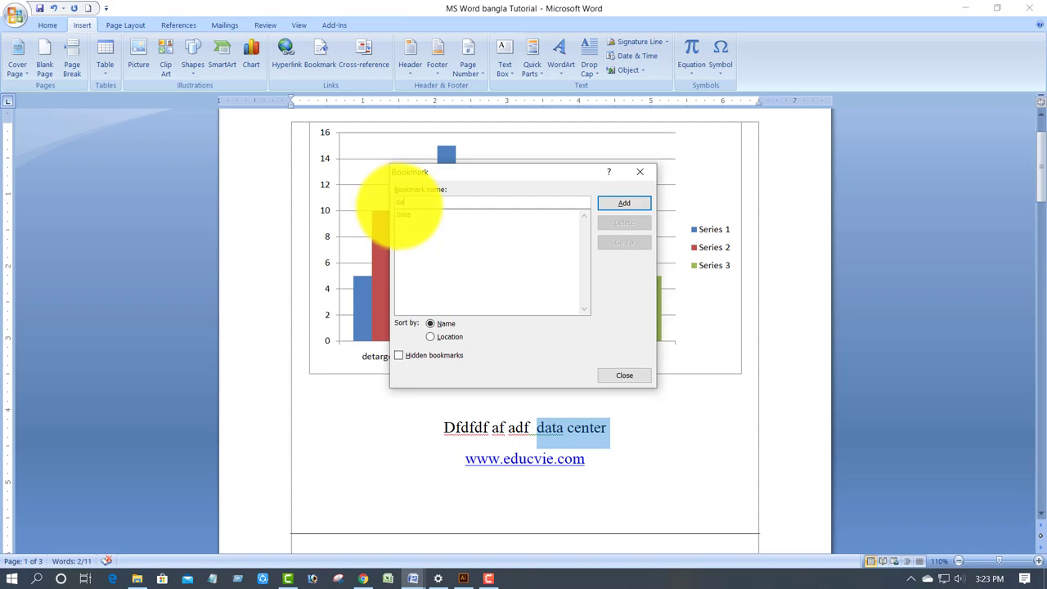
type("ta d")
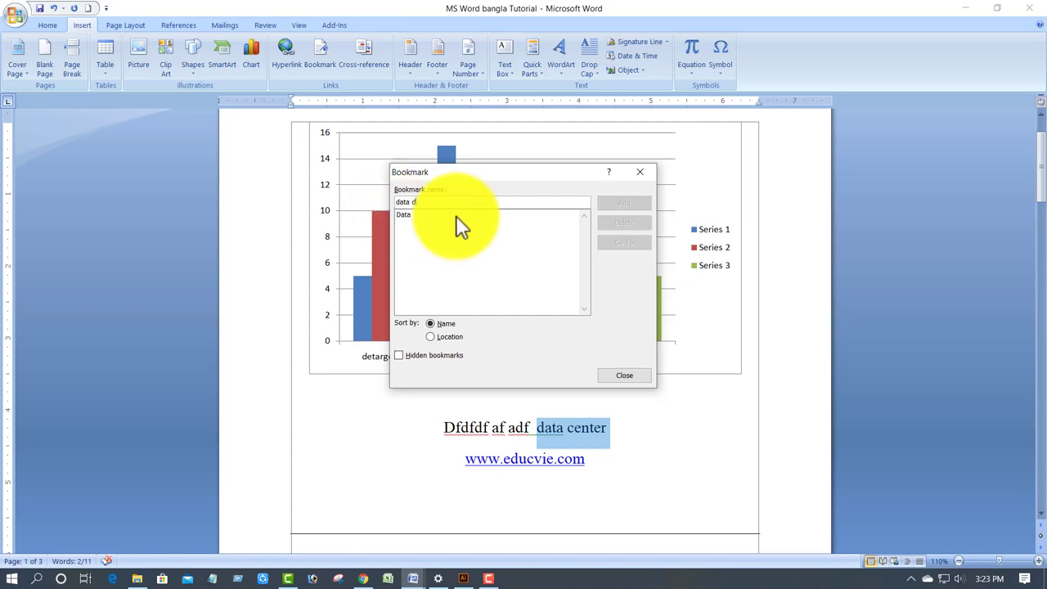
key("BackSpace")
key("BackSpace")
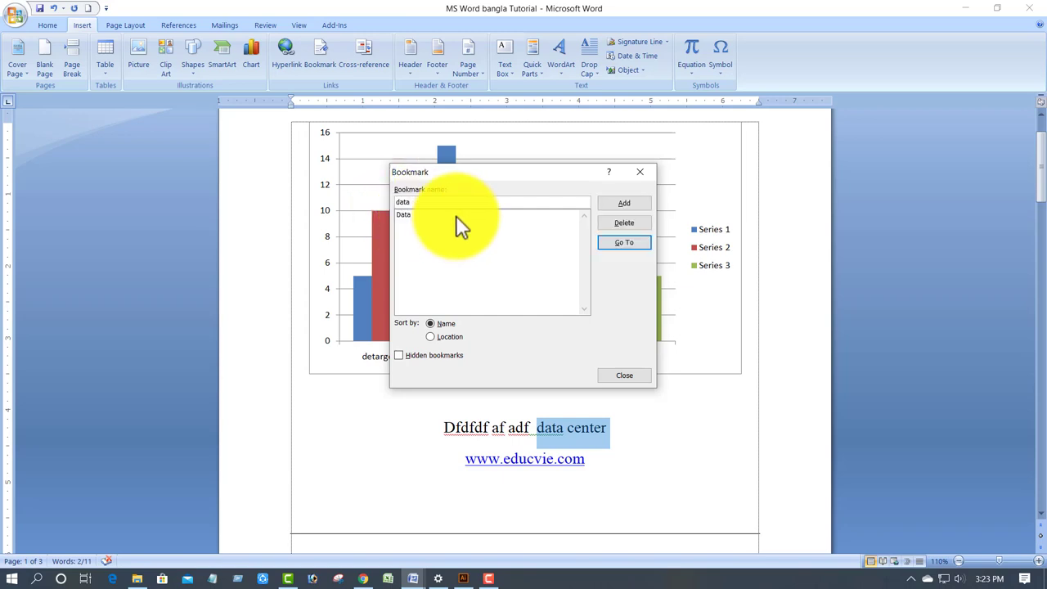
type("_denter")
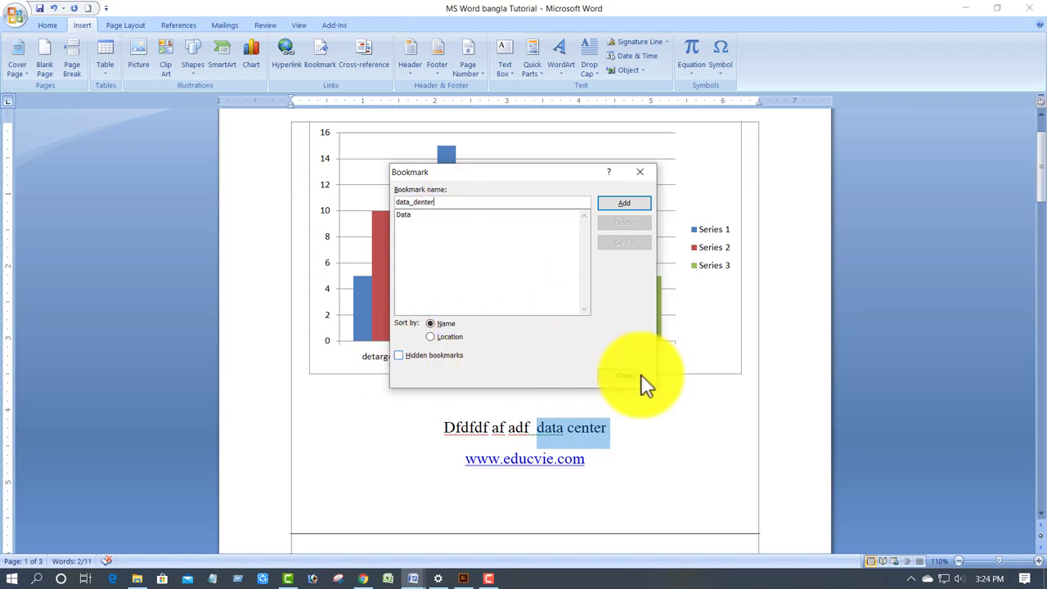
left_click(614, 208)
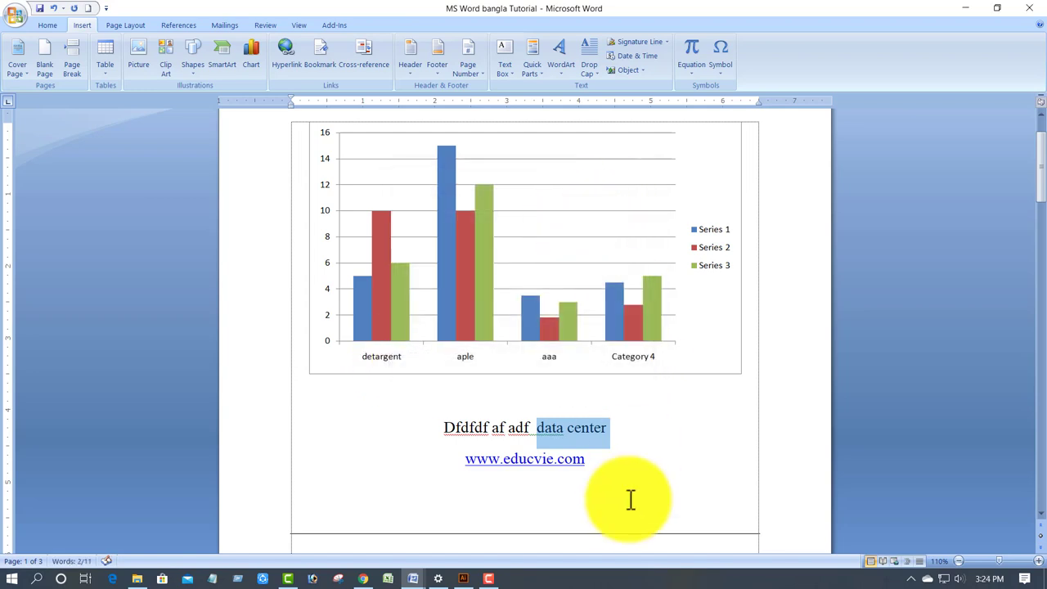
Zoom out to 50% so all three pages show side by side
left_click(577, 434)
scroll(571, 427, "down", 3)
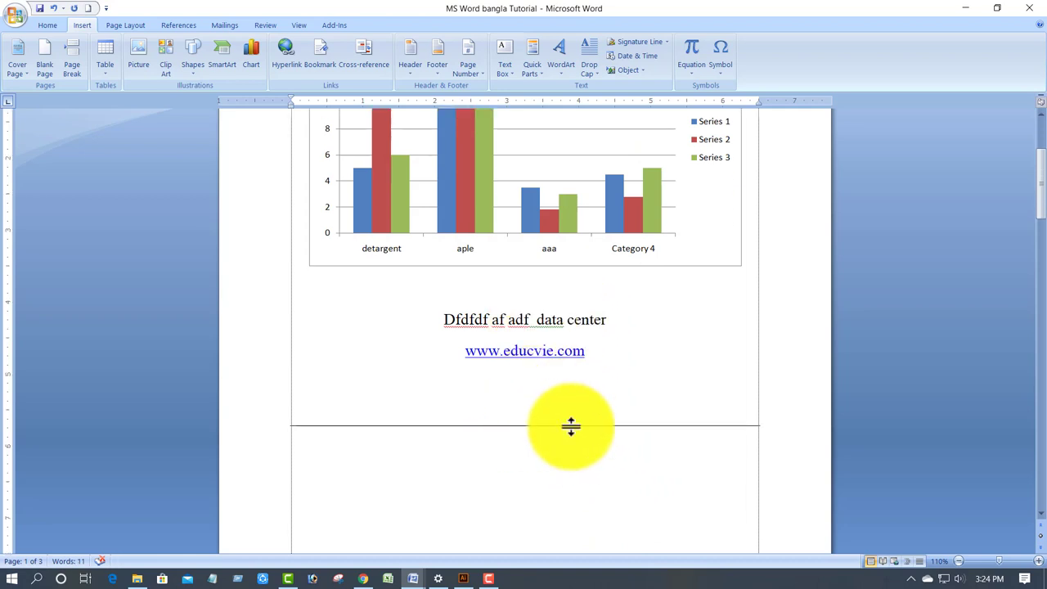
left_click(564, 319)
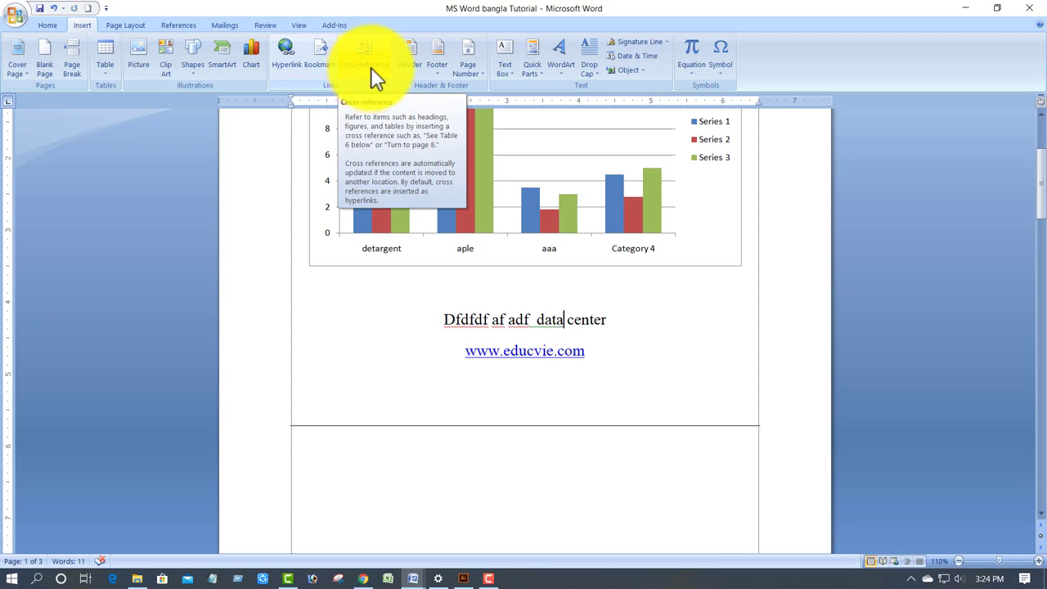
scroll(624, 344, "up", 3)
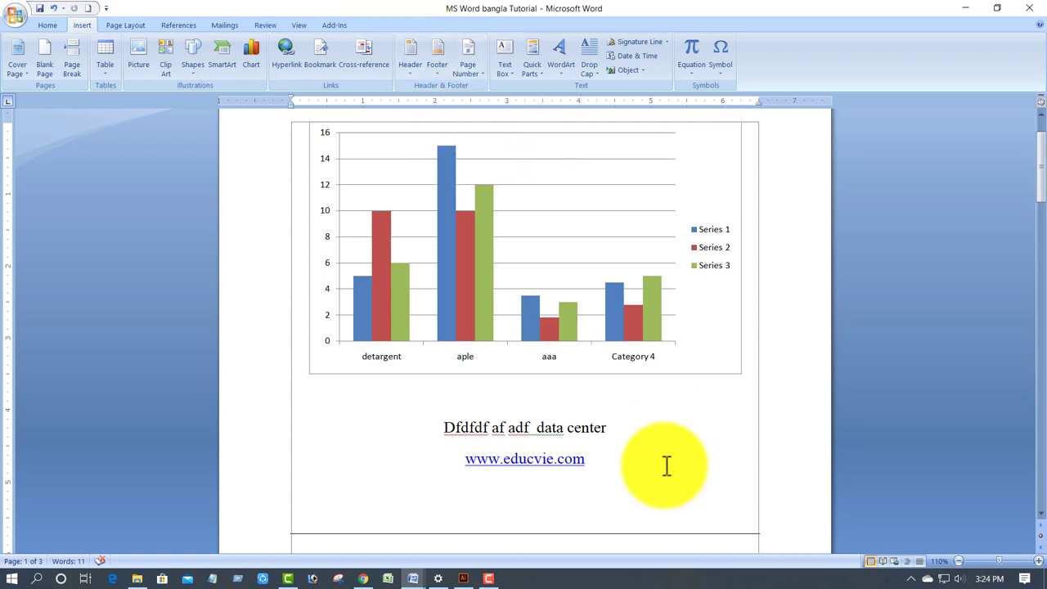
scroll(582, 442, "down", 3)
scroll(580, 401, "down", 3)
scroll(580, 400, "down", 4, "ctrl")
scroll(582, 385, "down", 2, "ctrl")
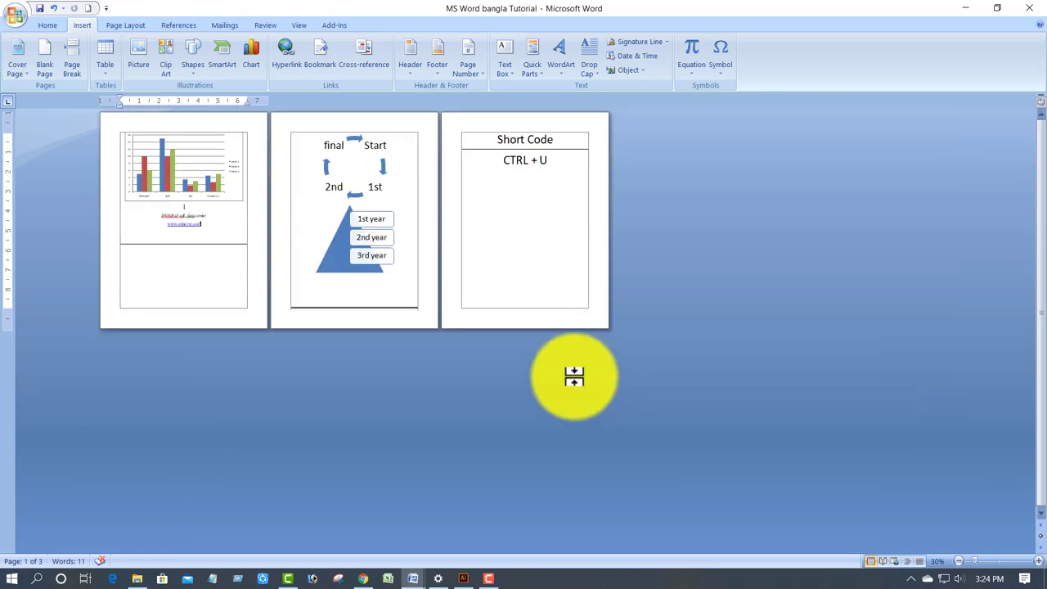
scroll(572, 374, "up", 1, "ctrl")
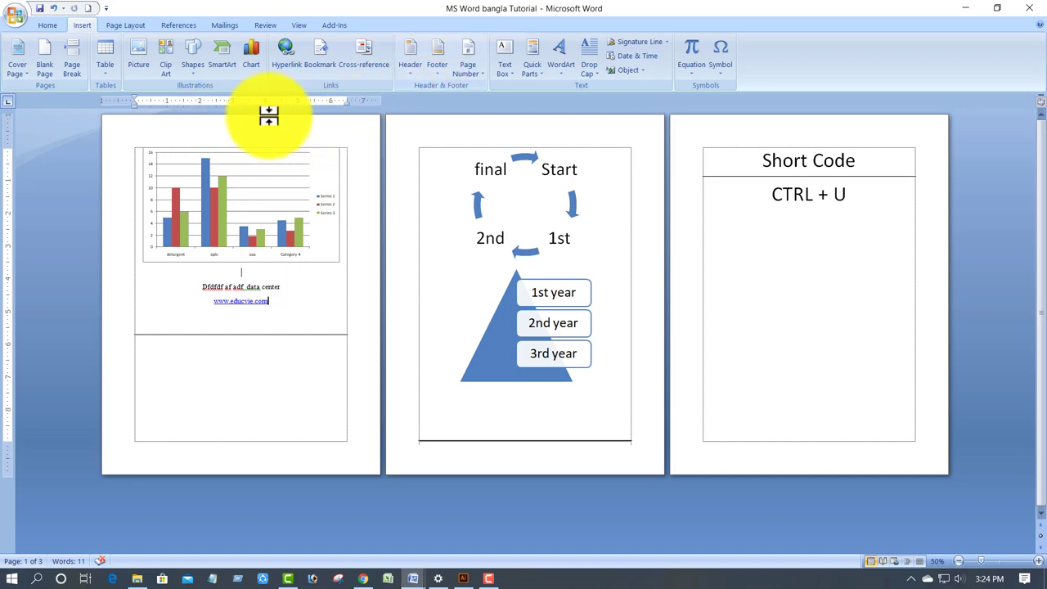
left_click(232, 144)
Open the page header and insert a built-in header design
double_click(227, 136)
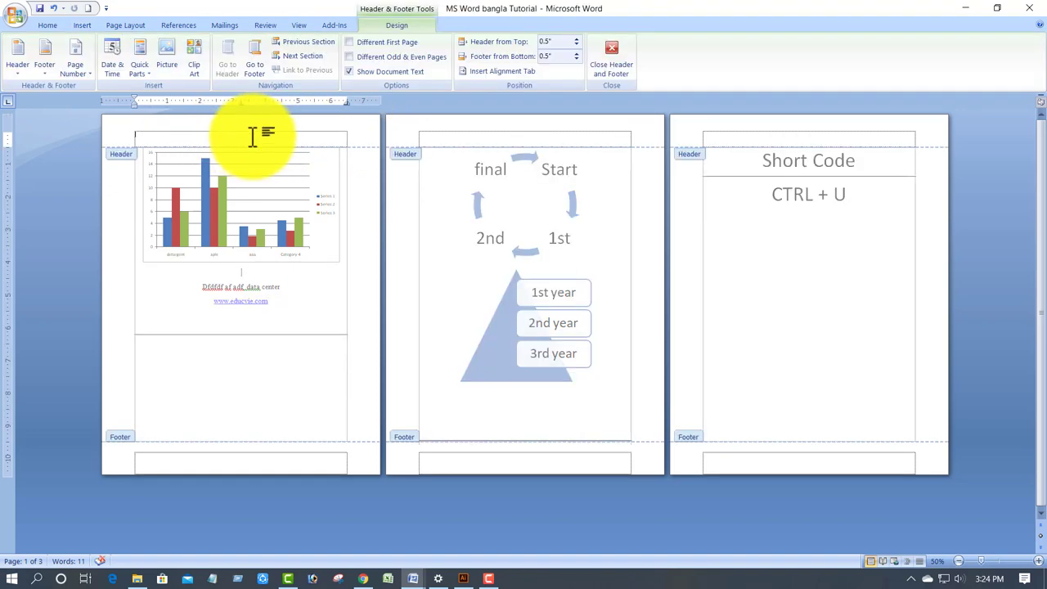
left_click(34, 25)
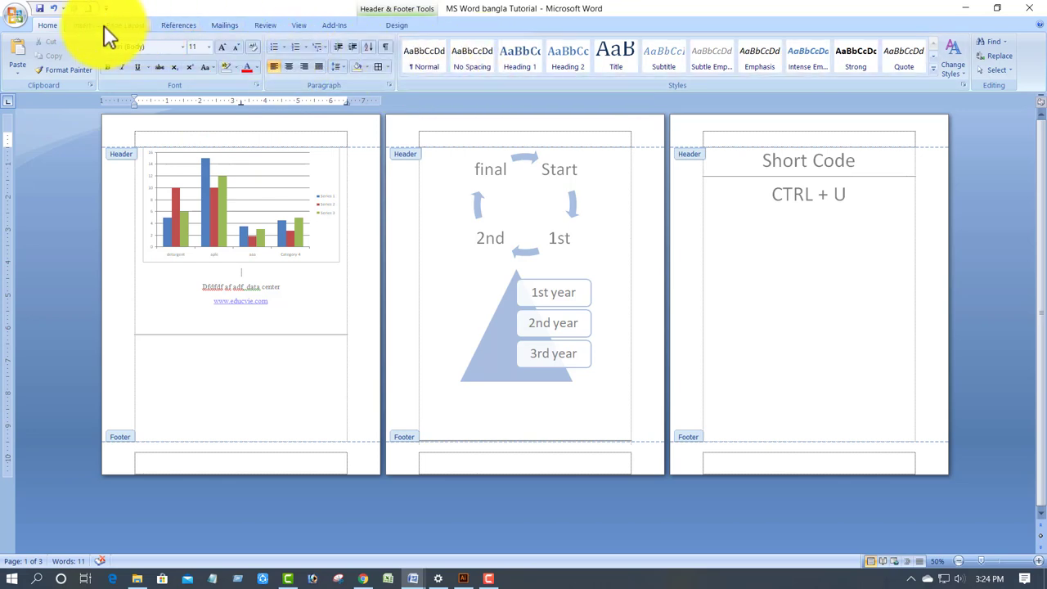
left_click(84, 25)
left_click(410, 59)
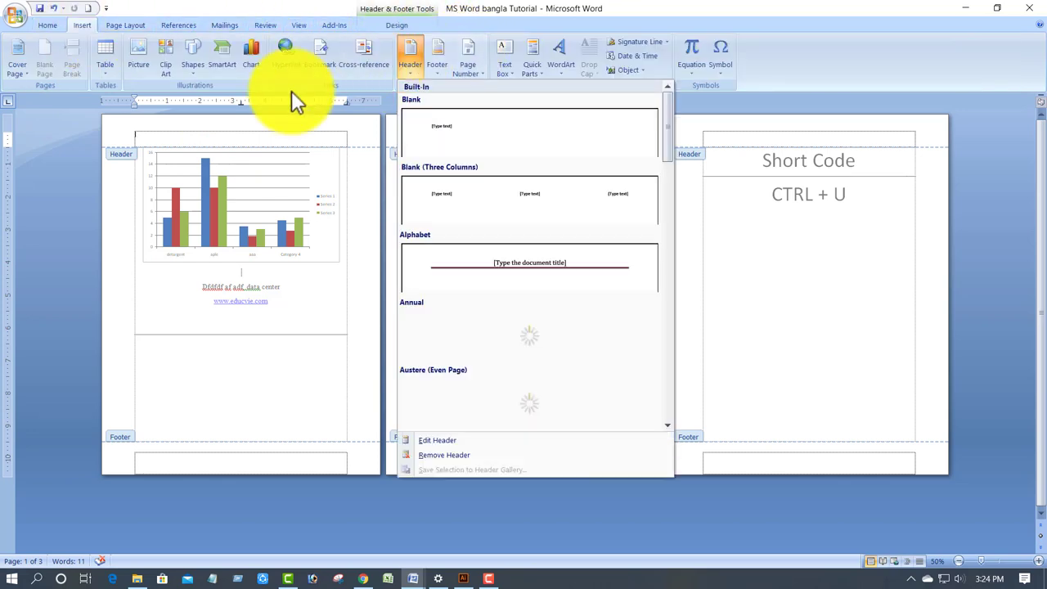
left_click(198, 139)
type("MS Word bangla Tutorial")
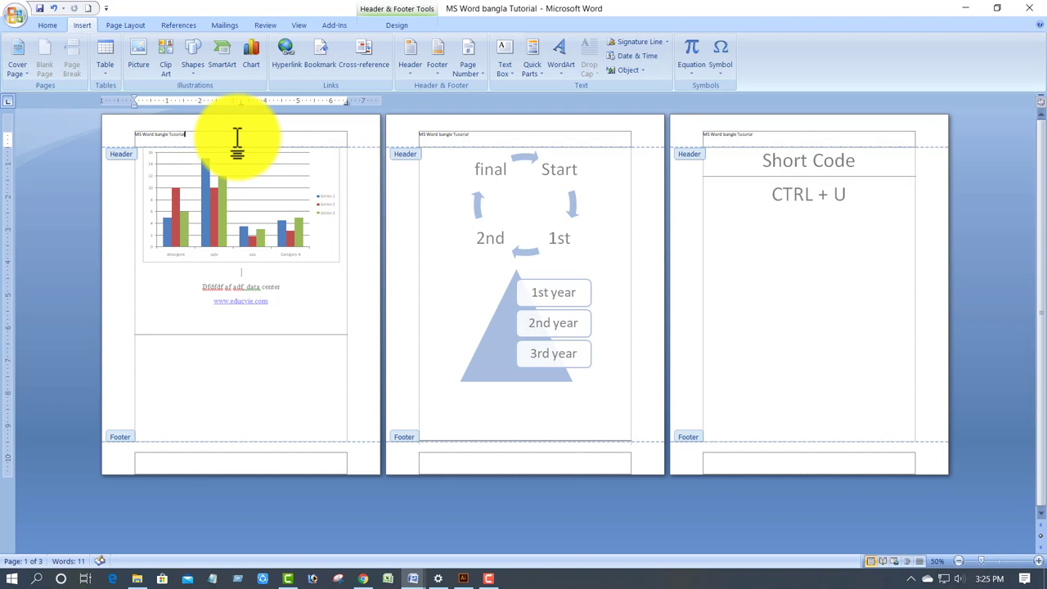
Enlarge the header text 'MS Word bangle Tutorial' to 28 pt and close the header
triple_click(177, 131)
left_click(49, 25)
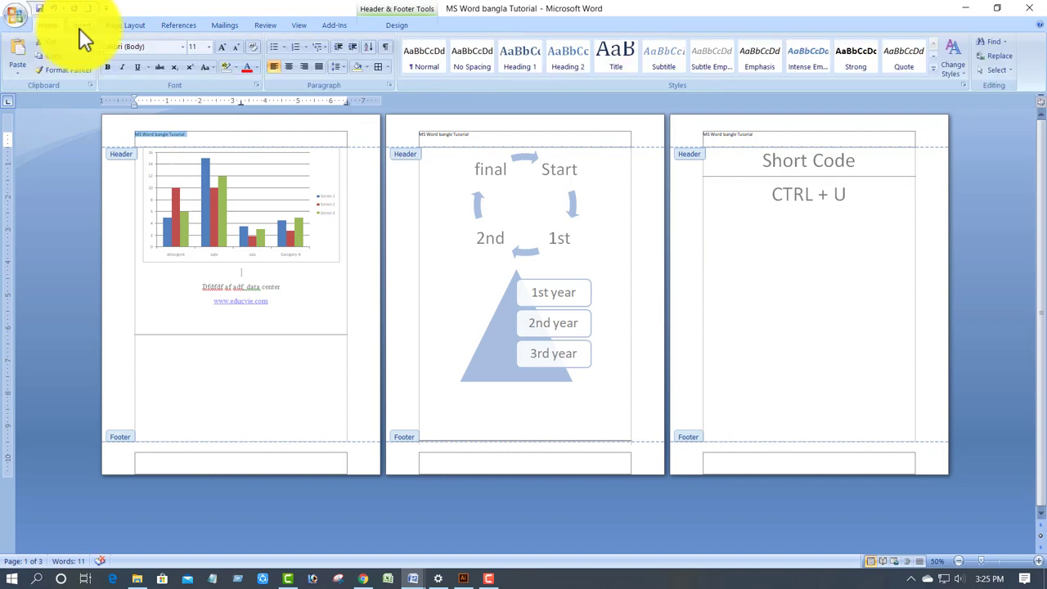
left_click(220, 46)
left_click(220, 46)
left_click(220, 46)
left_click(221, 47)
left_click(220, 47)
left_click(220, 46)
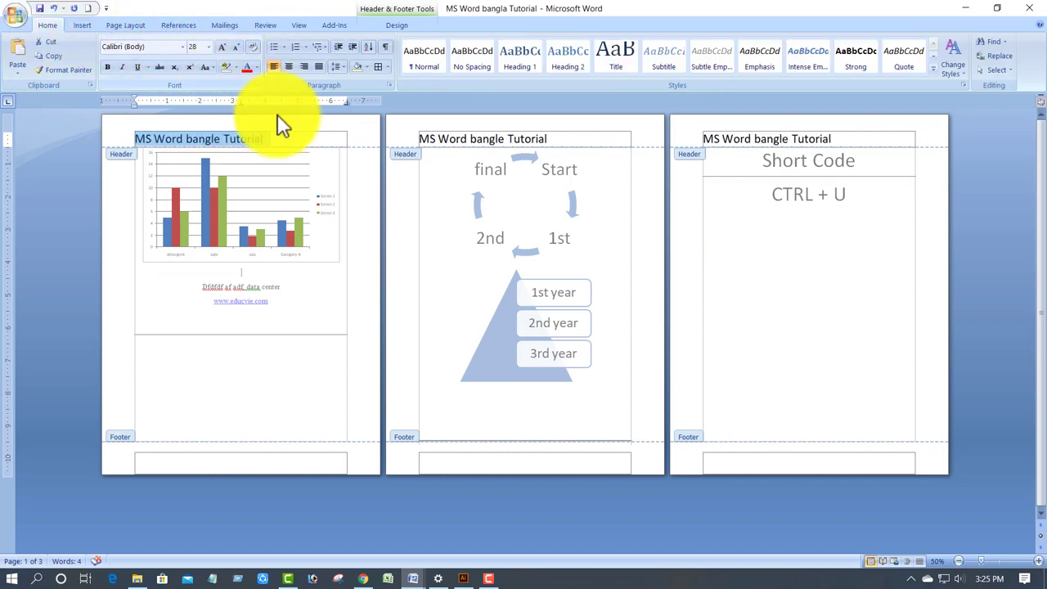
left_click(280, 133)
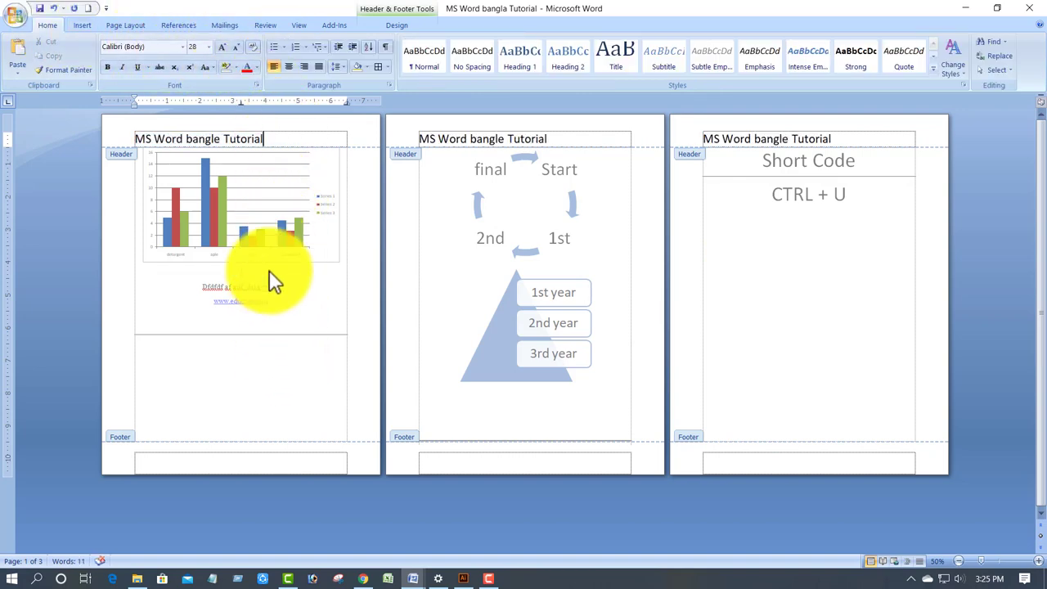
double_click(296, 357)
scroll(298, 357, "up", 2)
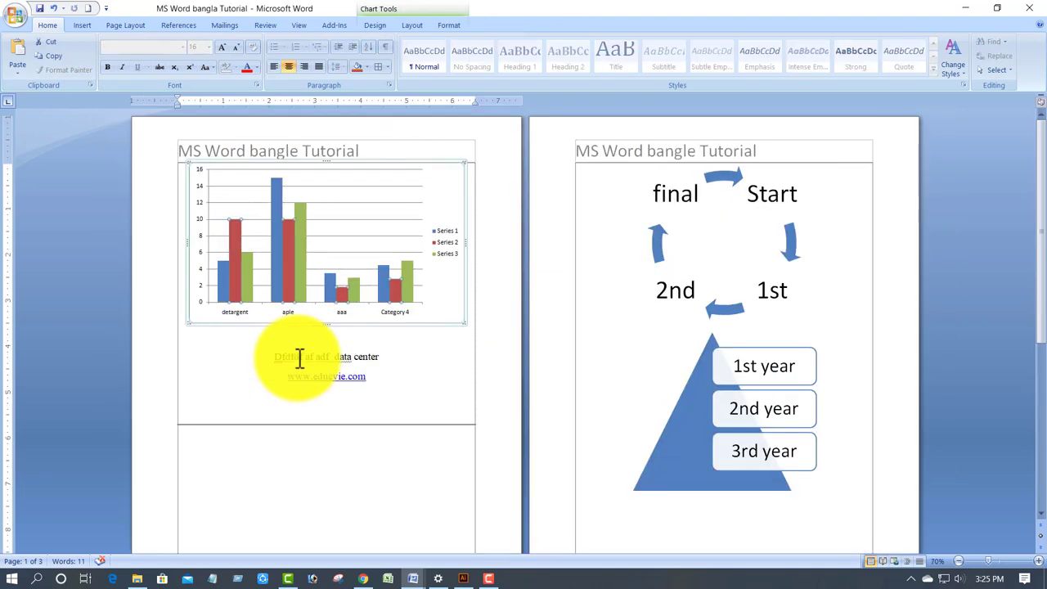
scroll(300, 357, "up", 3)
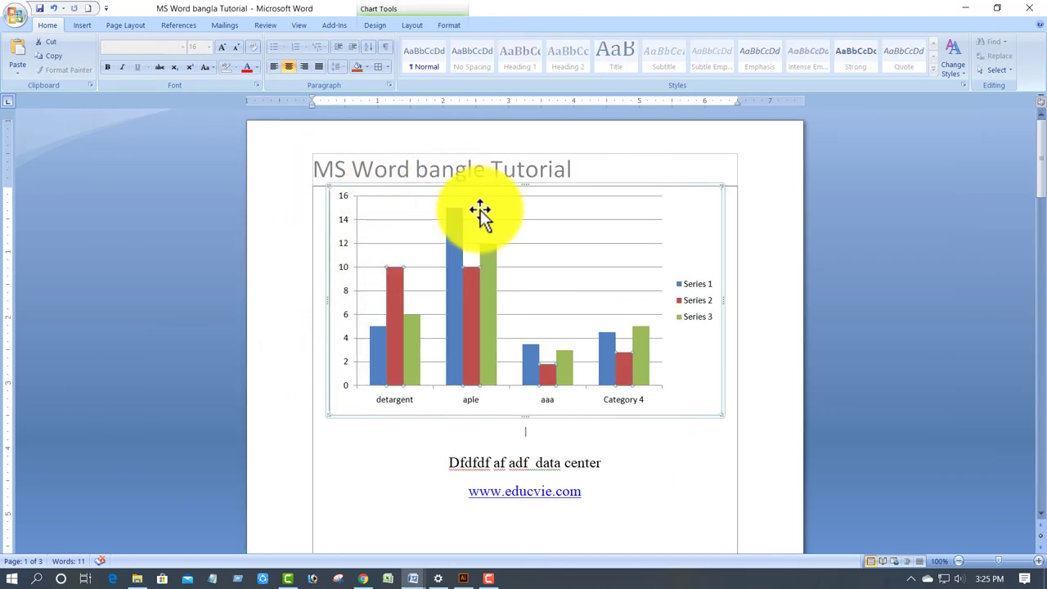
scroll(481, 214, "down", 4)
scroll(463, 198, "up", 1)
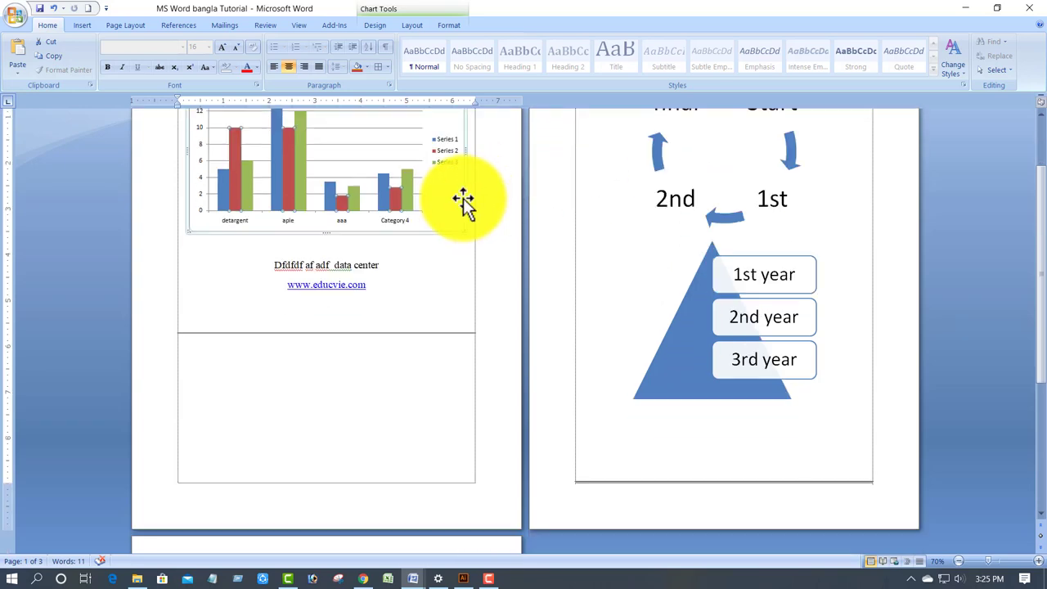
scroll(463, 198, "down", 5)
double_click(409, 301)
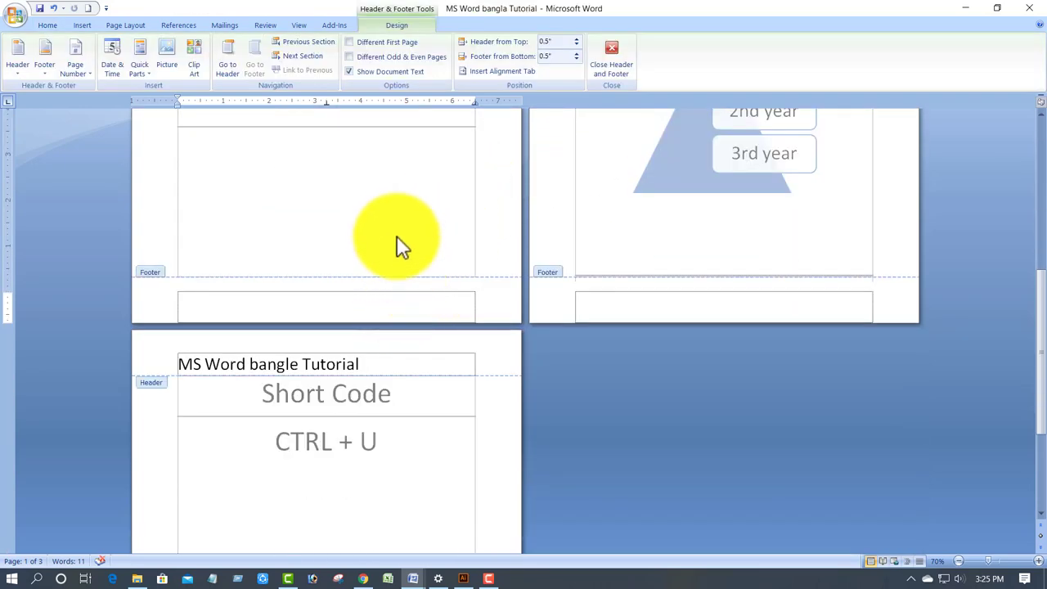
left_click(85, 24)
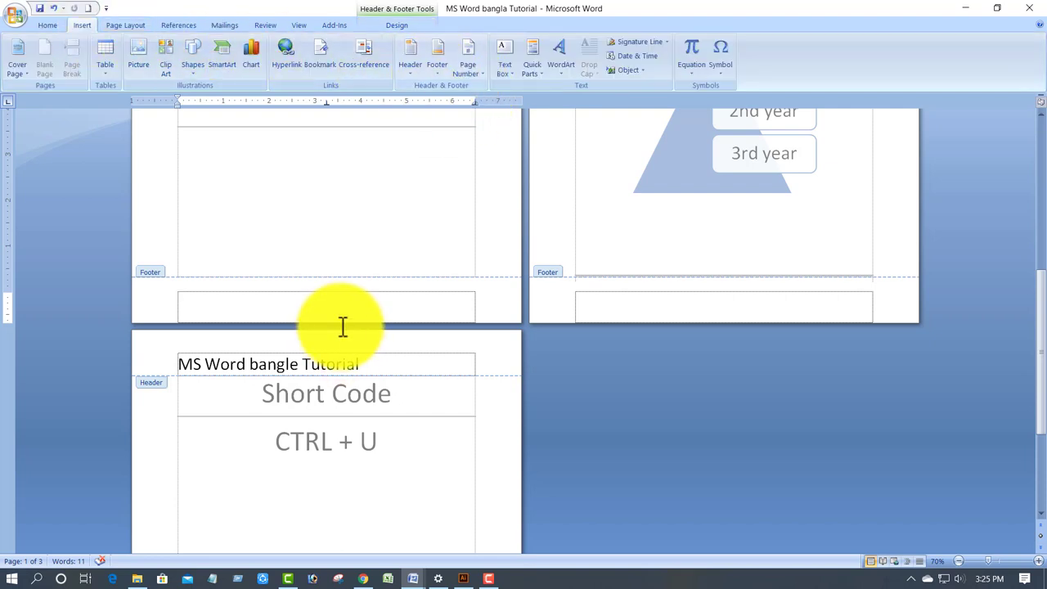
type("fdfdfdfd")
scroll(331, 319, "down", 3)
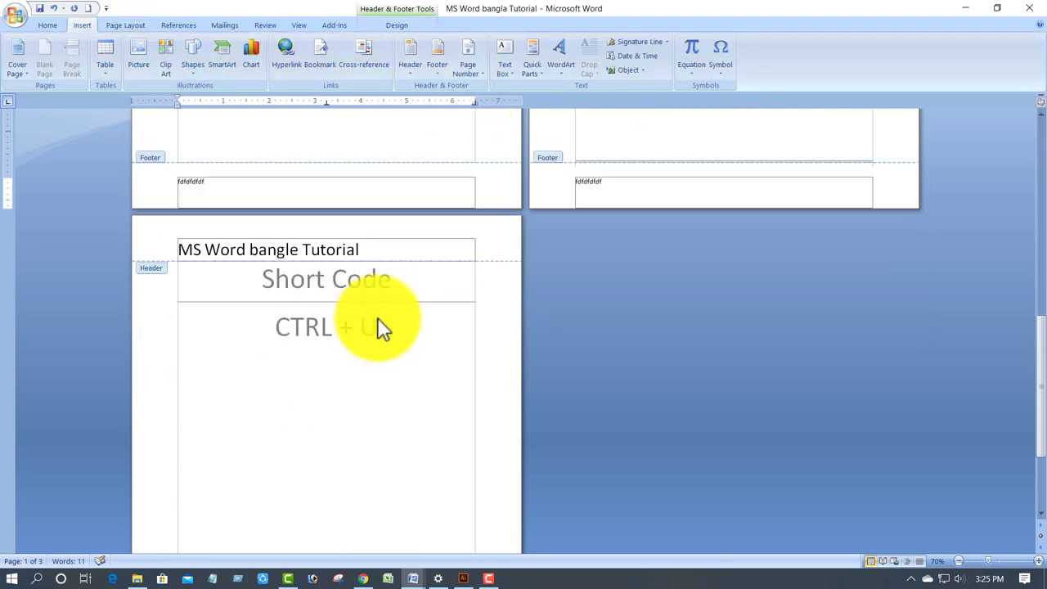
type("fd")
left_click_drag(206, 204, 120, 211)
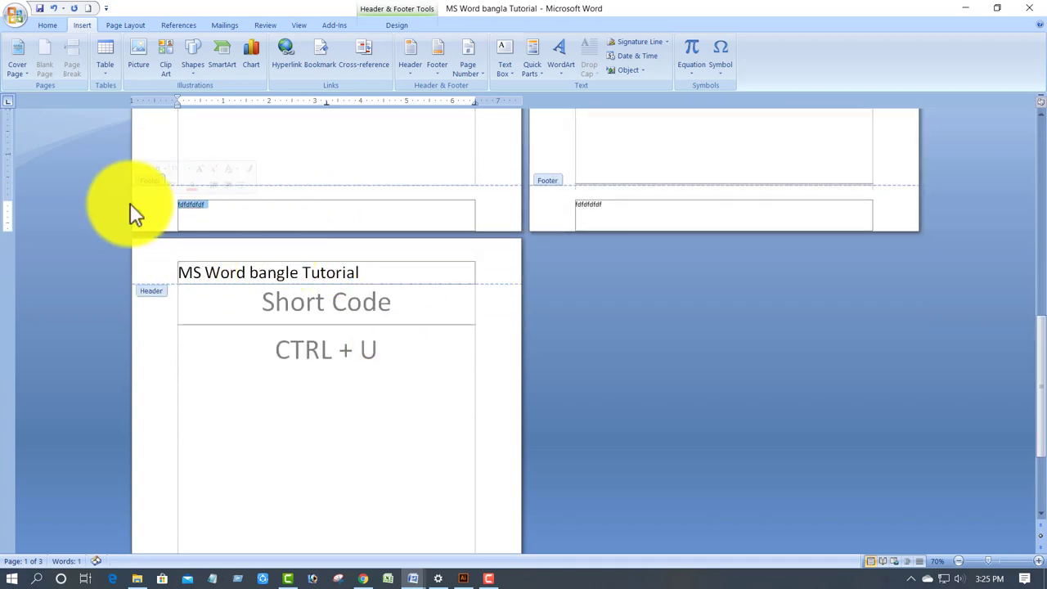
key("Delete")
double_click(335, 149)
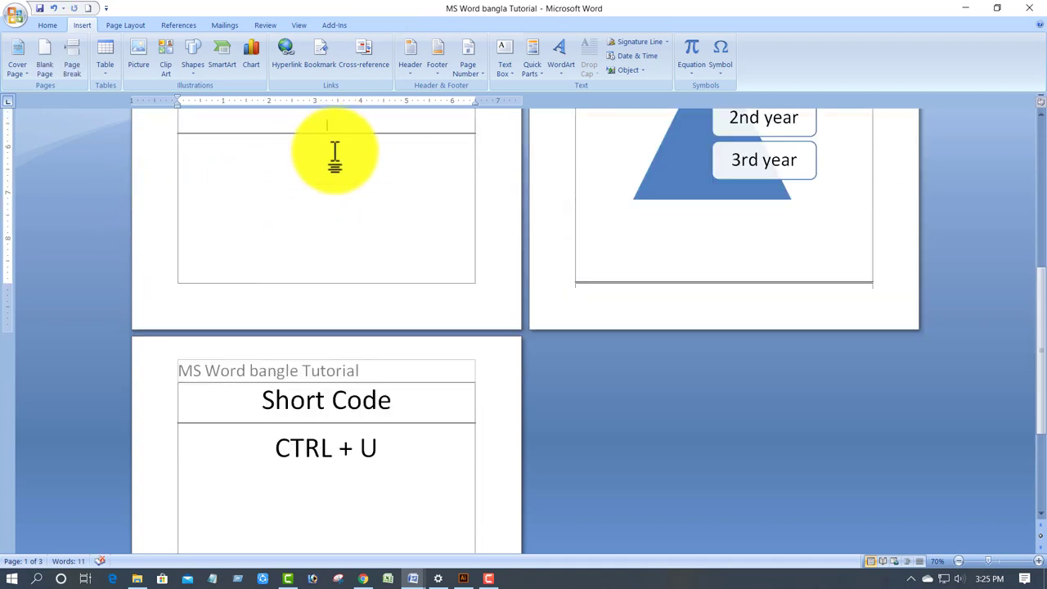
Display the Page Number Top of Page gallery with Plain Number 1–3 and Accent Bar designs
left_click(480, 72)
left_click(507, 88)
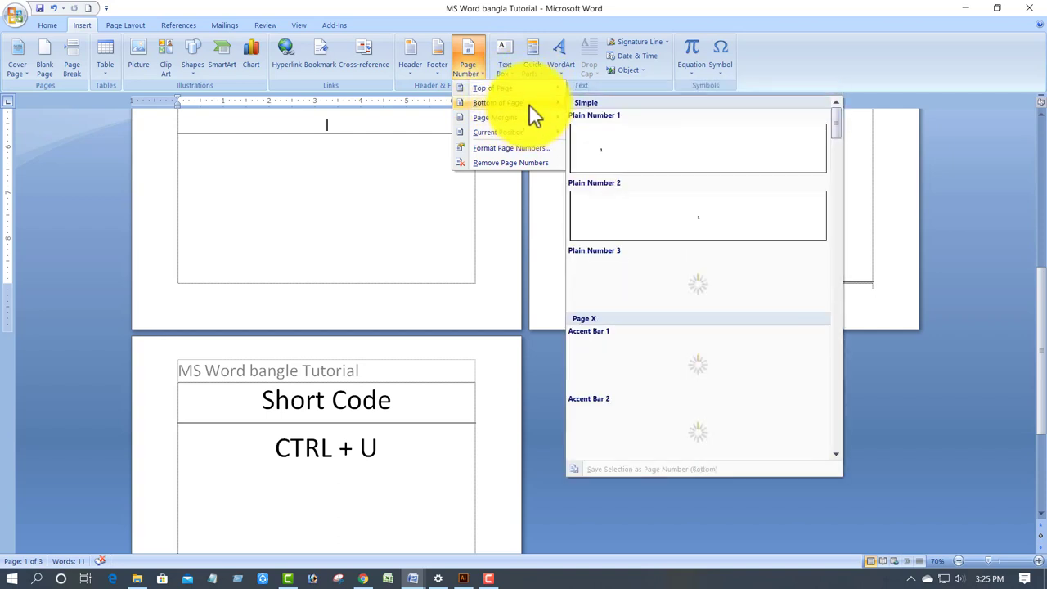
mouse_move(520, 119)
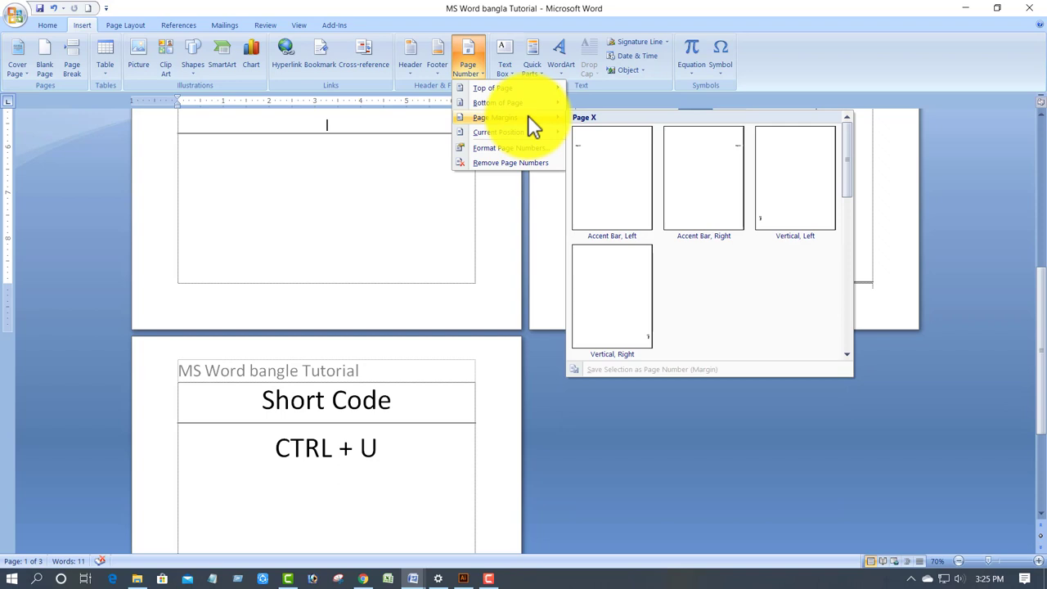
mouse_move(532, 91)
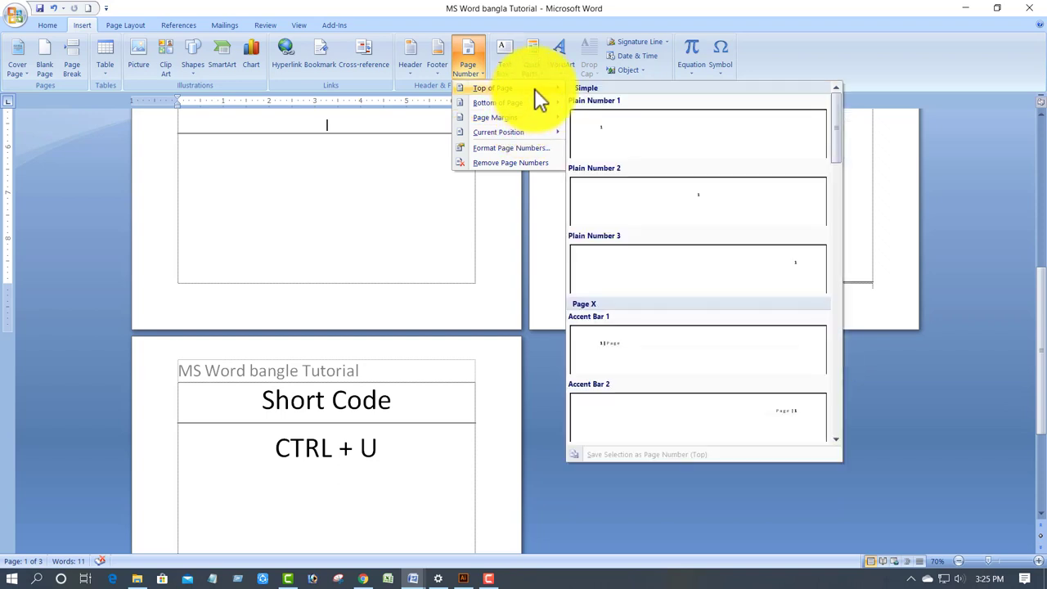
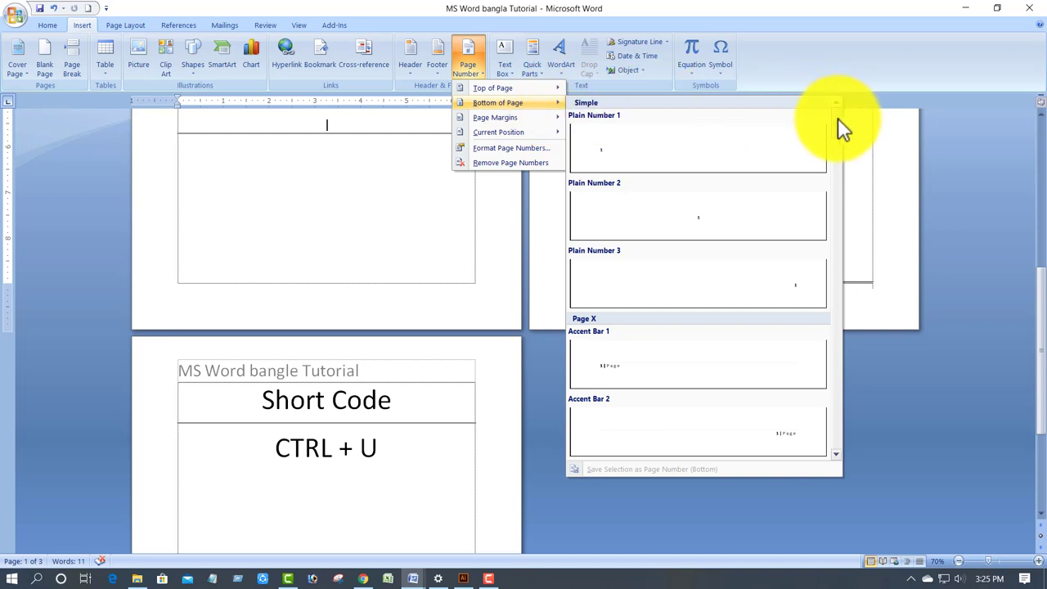
Add Two Bars 2 page numbers at the bottom of every page
left_click_drag(837, 118, 834, 205)
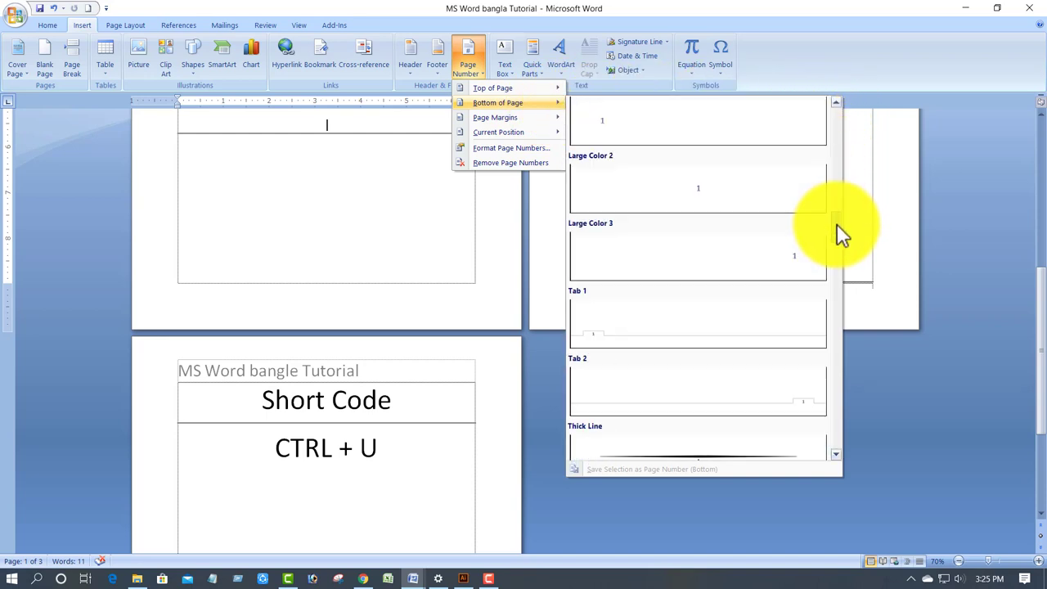
left_click_drag(837, 223, 835, 291)
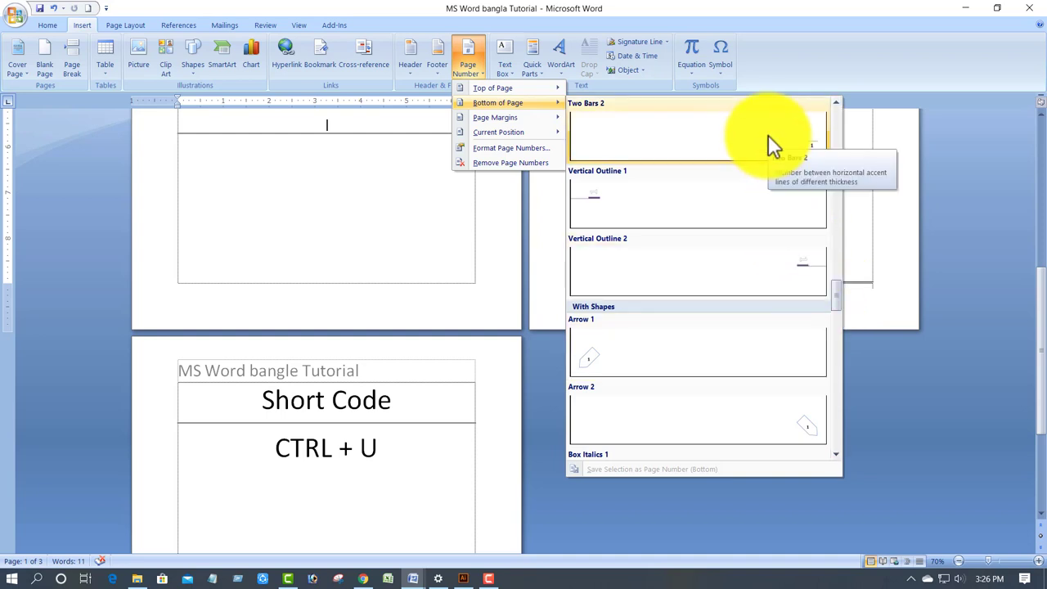
left_click(730, 134)
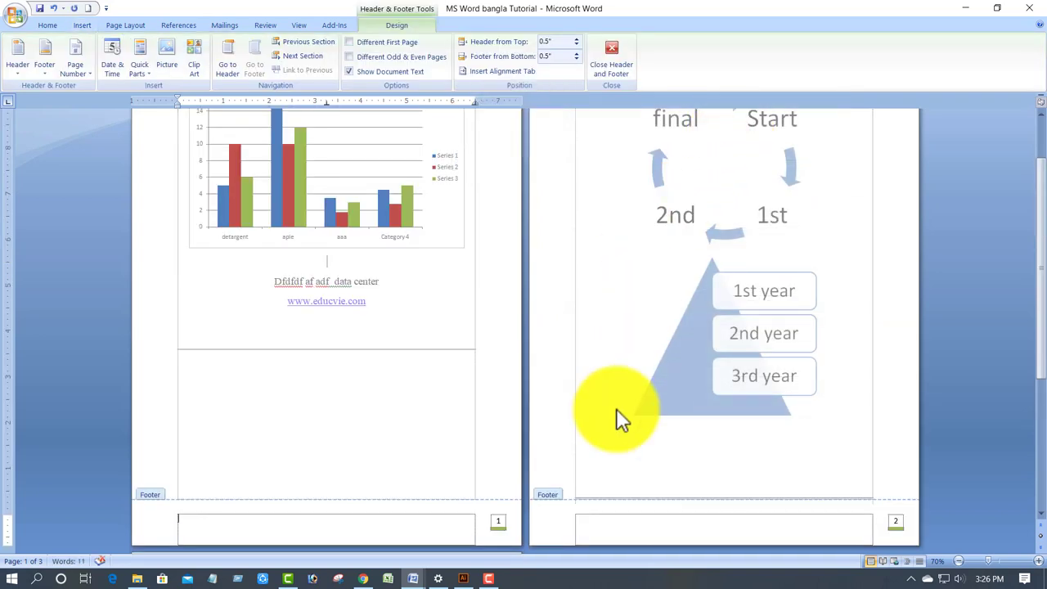
Check the page number in the first footer, then return to the body text
scroll(397, 425, "down", 1)
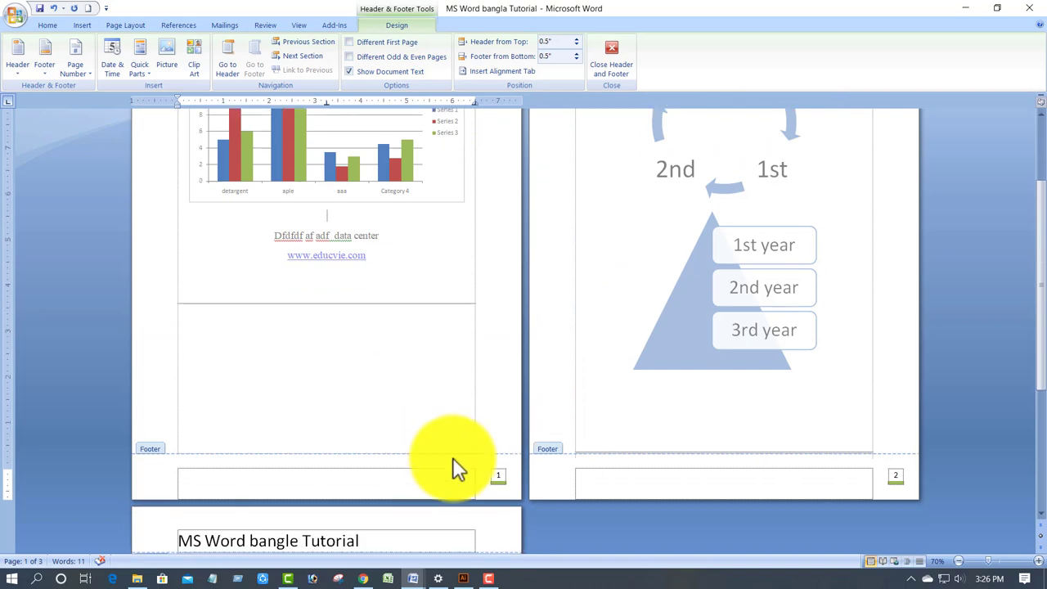
left_click(499, 476)
scroll(523, 449, "down", 4)
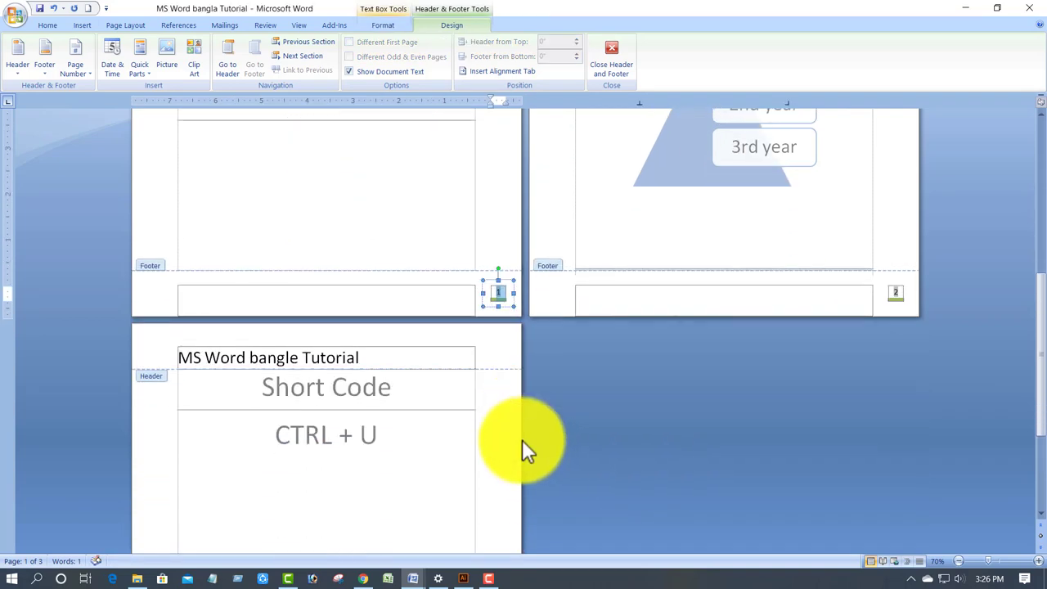
scroll(388, 458, "down", 2)
double_click(423, 436)
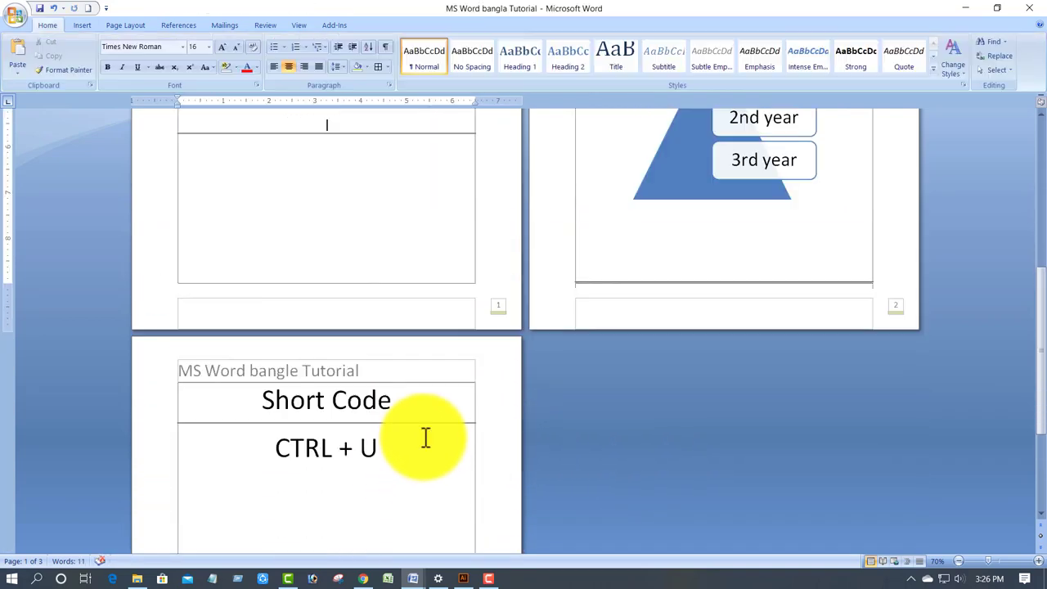
Insert several blank pages after the text ending with CTRL + U on page 3
left_click(427, 450)
scroll(367, 451, "down", 3)
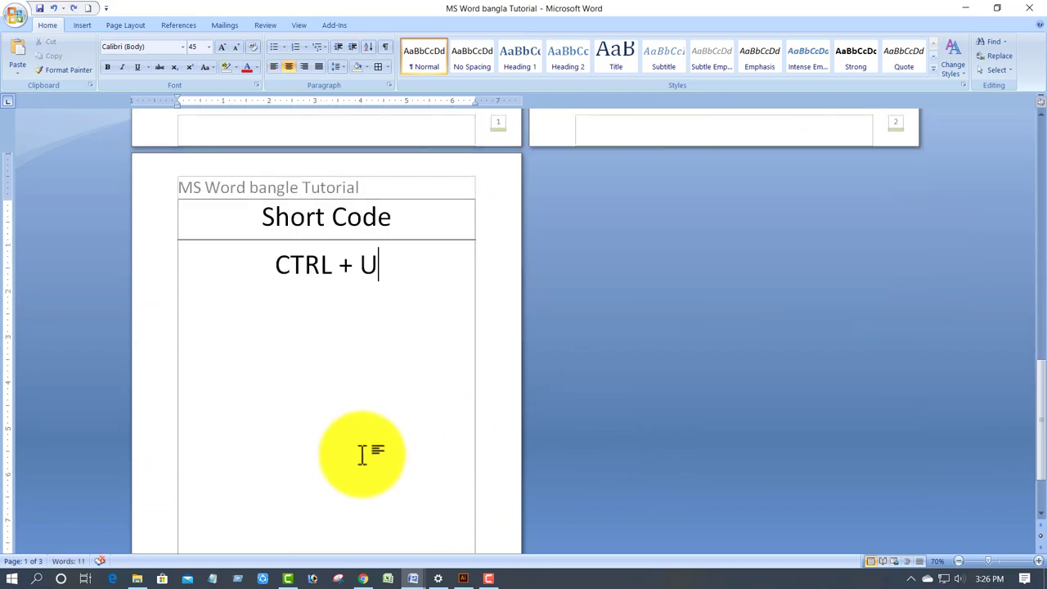
scroll(456, 474, "down", 2)
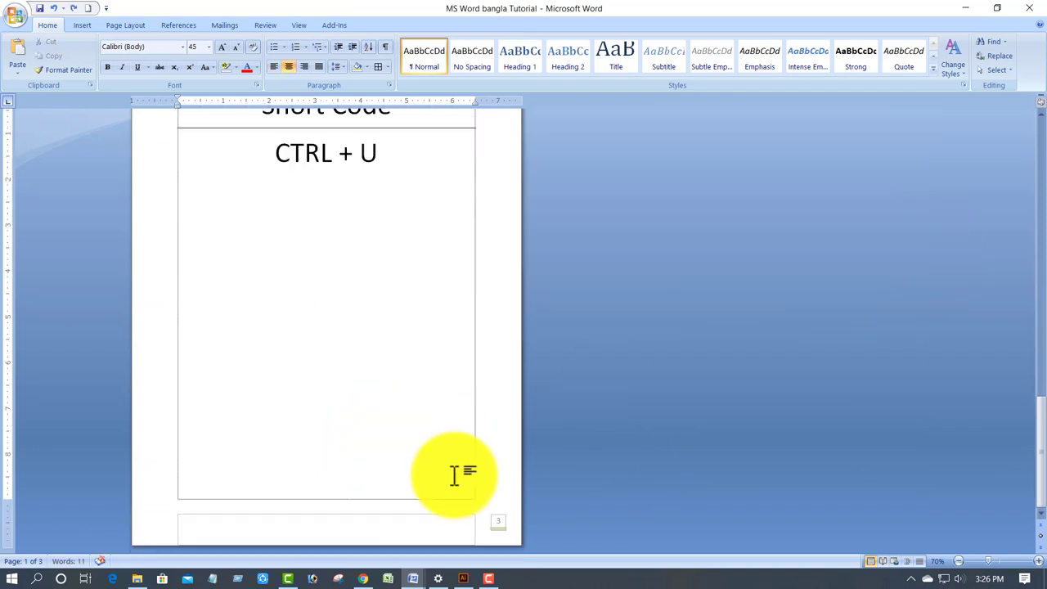
left_click(82, 25)
left_click(47, 59)
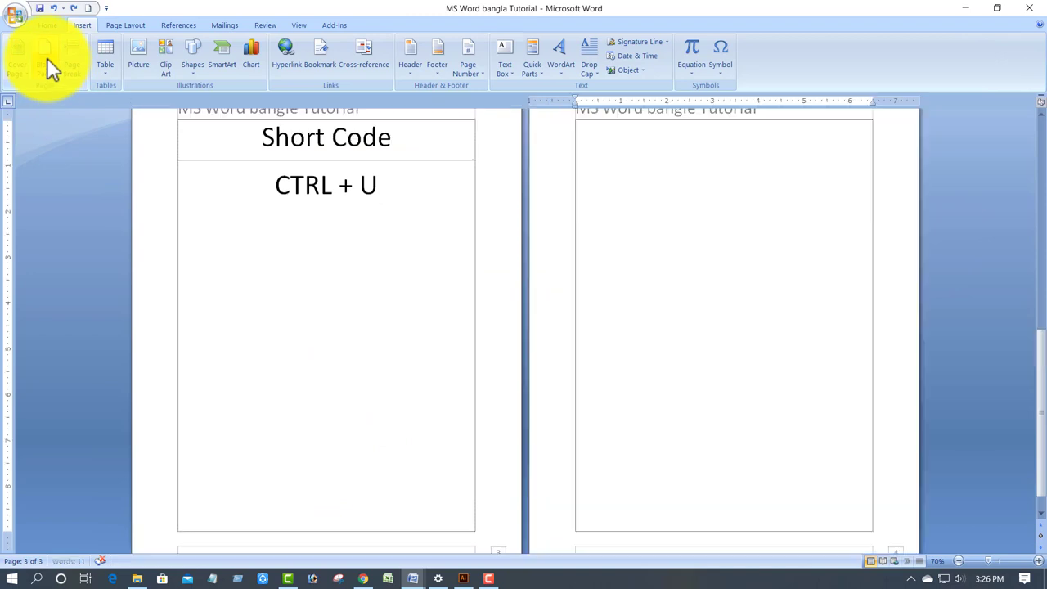
left_click(47, 57)
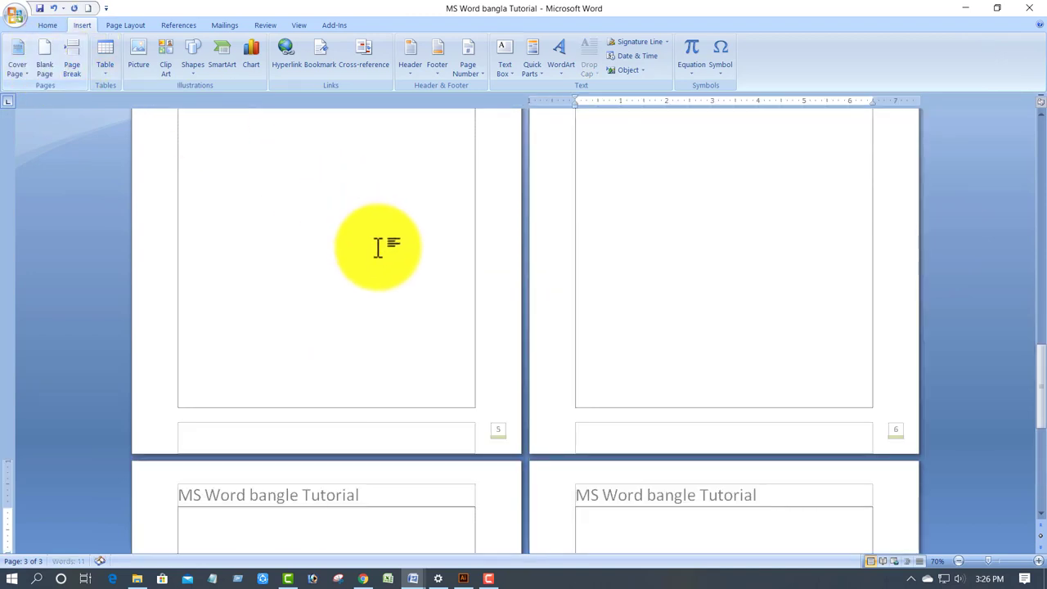
Place the insertion point on the new empty page 8
scroll(391, 278, "down", 3, "ctrl")
scroll(391, 278, "down", 3, "ctrl")
scroll(445, 297, "up", 2, "ctrl")
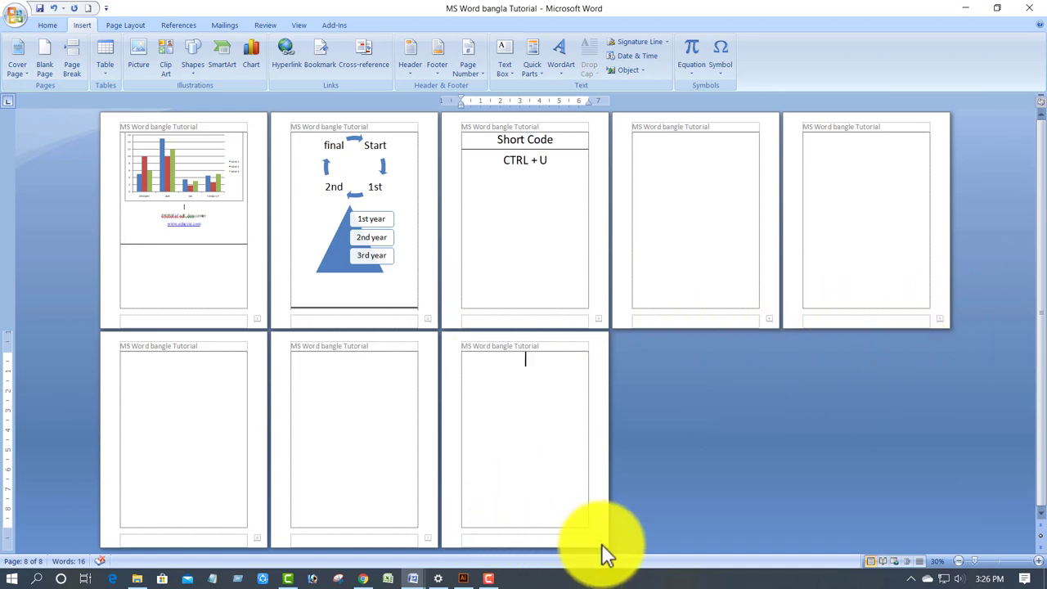
left_click(580, 419)
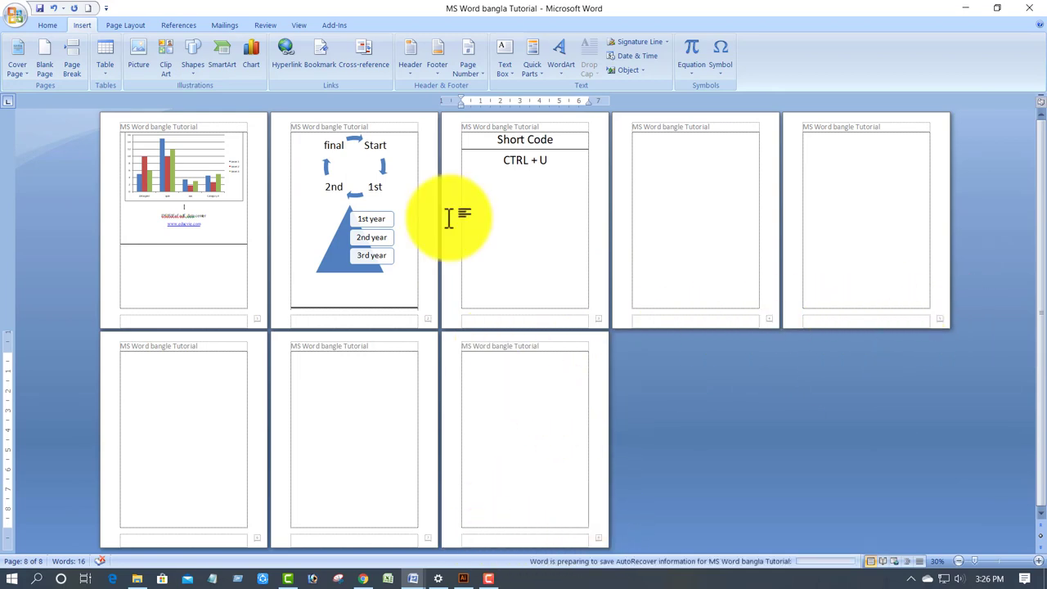
left_click(124, 26)
left_click(92, 26)
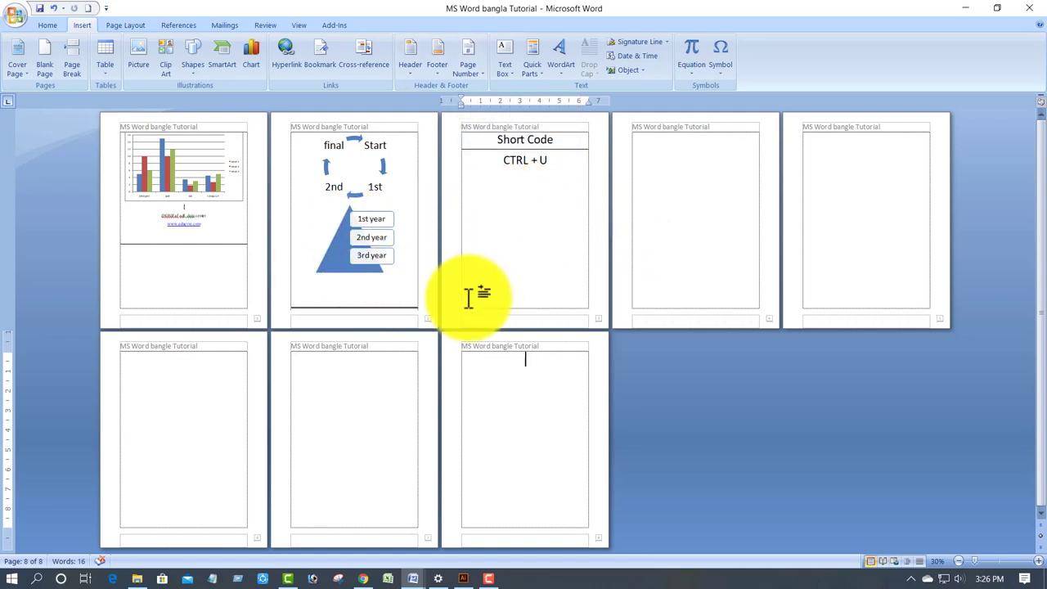
Select and delete all of the document's body content
key("ctrl+a")
key("Delete")
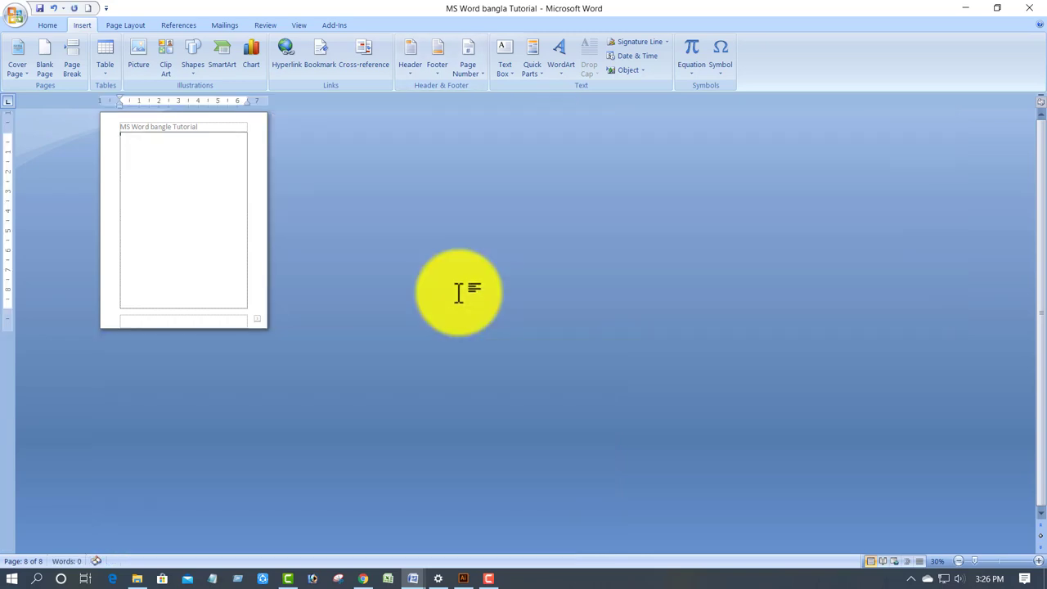
scroll(113, 206, "up", 6, "ctrl")
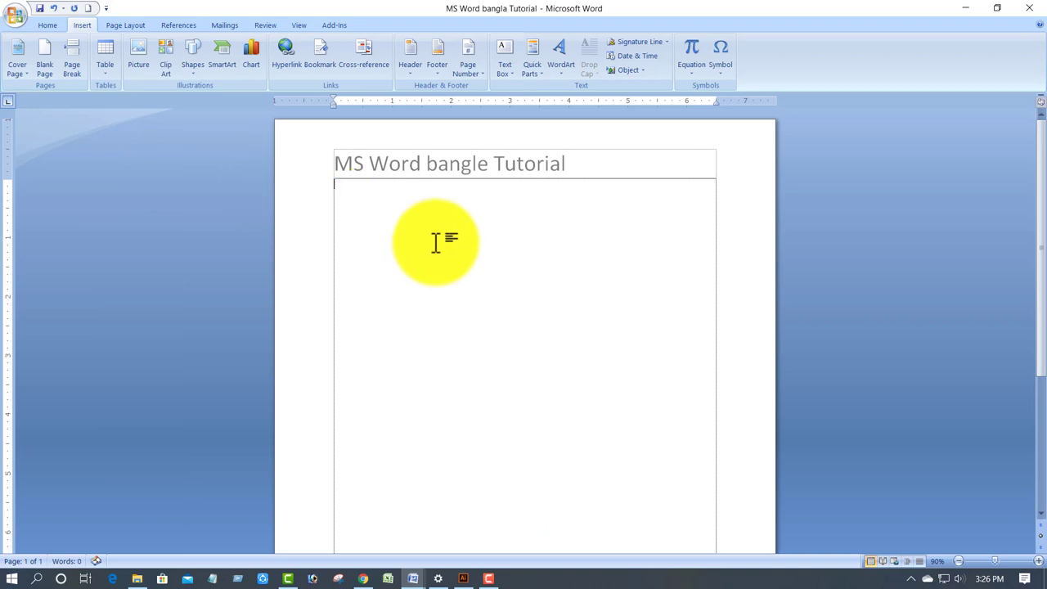
Delete the 'MS Word bangle Tutorial' header text and close Header & Footer
double_click(588, 168)
left_click(297, 181)
key("Delete")
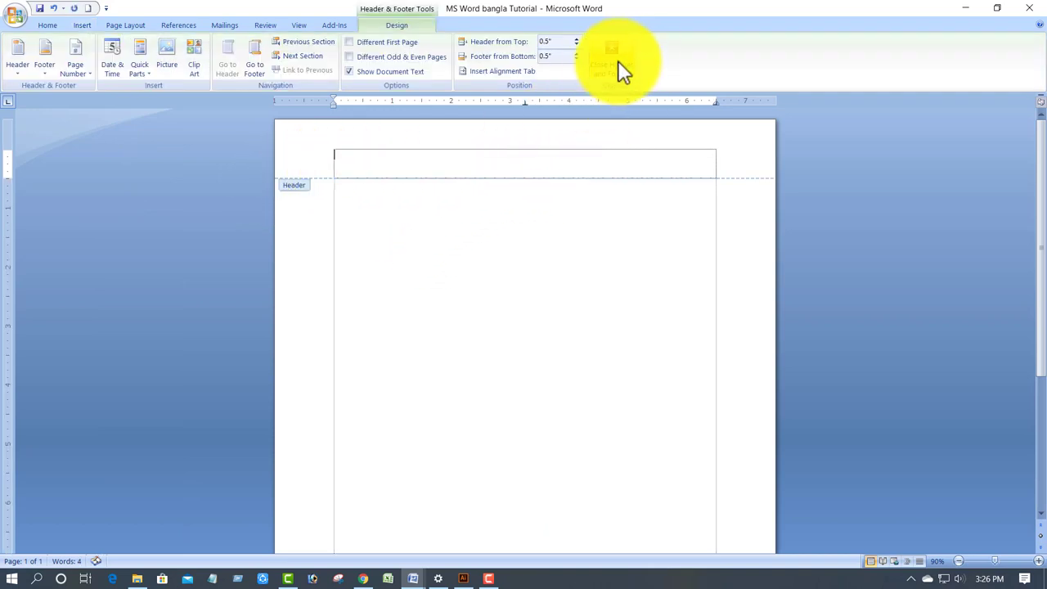
left_click(611, 64)
scroll(456, 270, "up", 5, "ctrl")
scroll(457, 278, "up", 2, "ctrl")
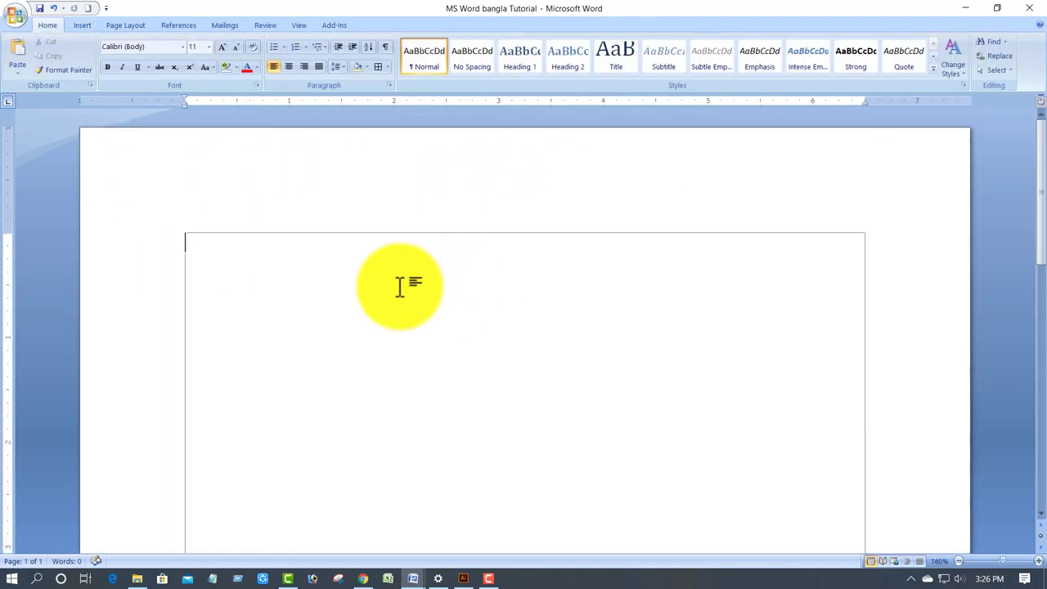
left_click(82, 25)
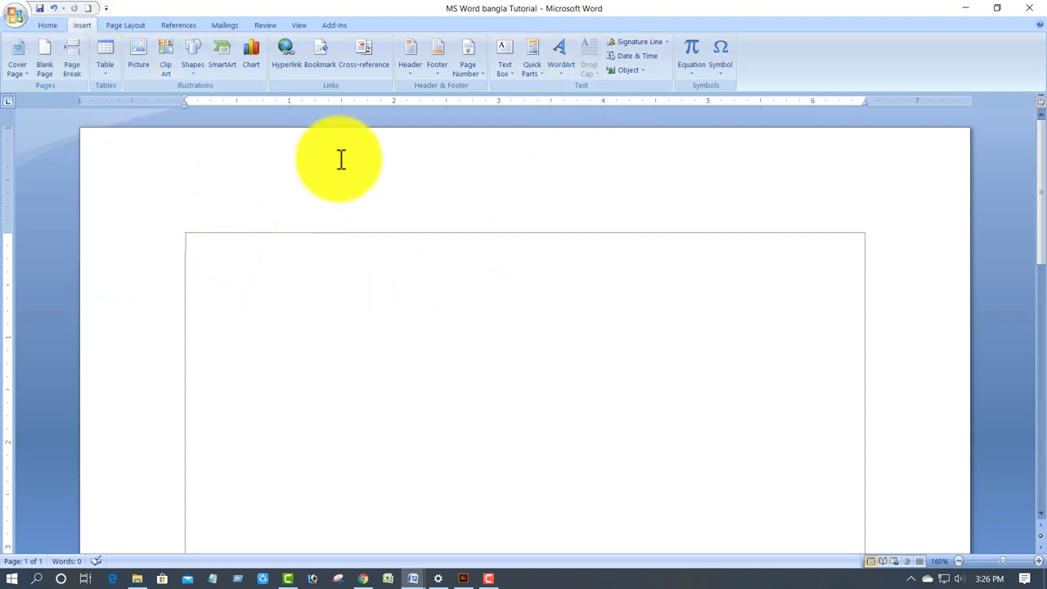
left_click(502, 63)
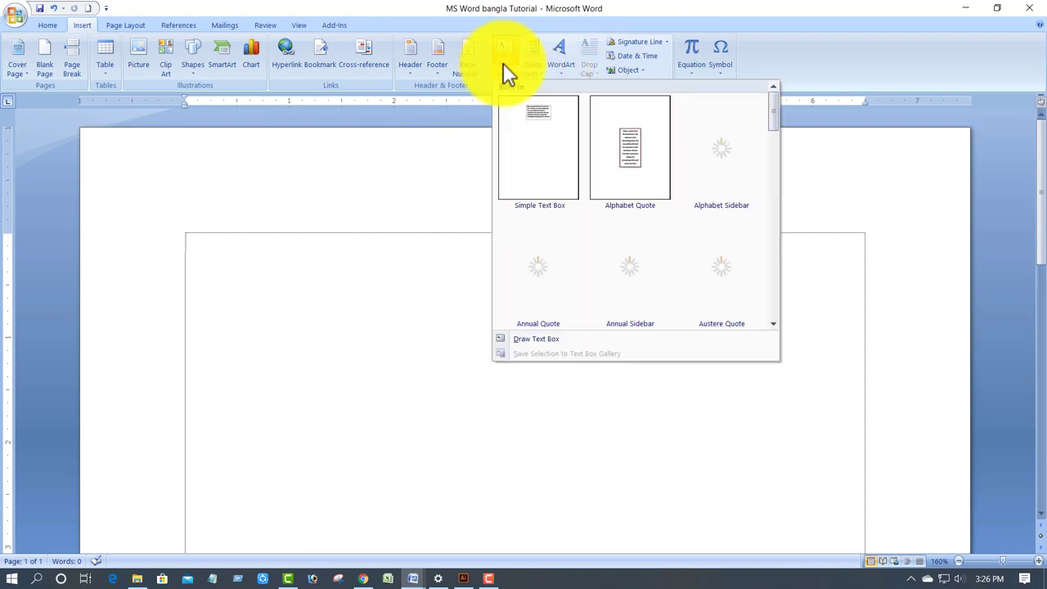
left_click(554, 129)
type("fdfdfdfdfdf")
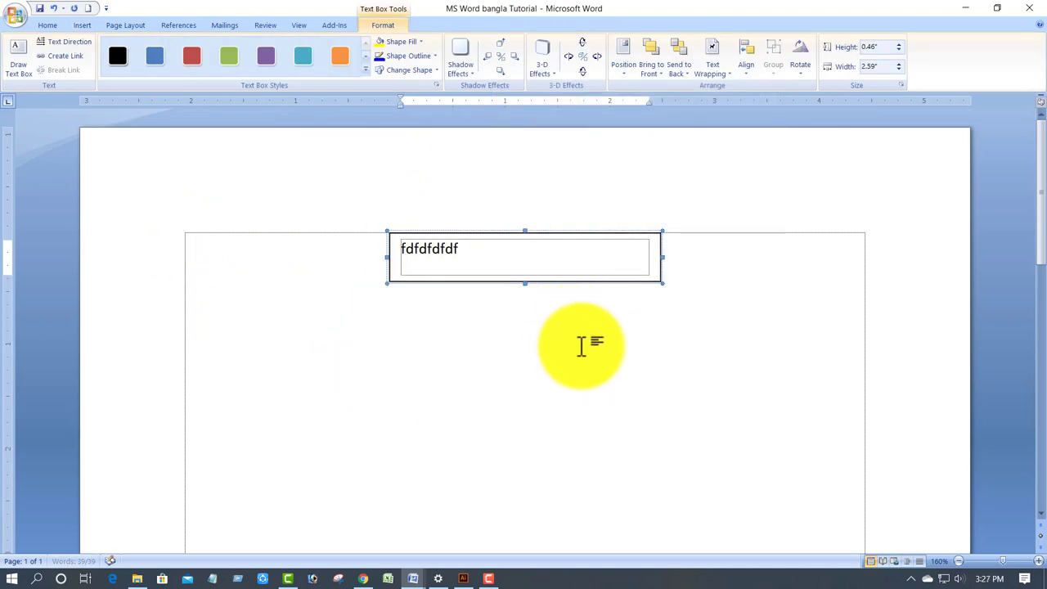
left_click(565, 343)
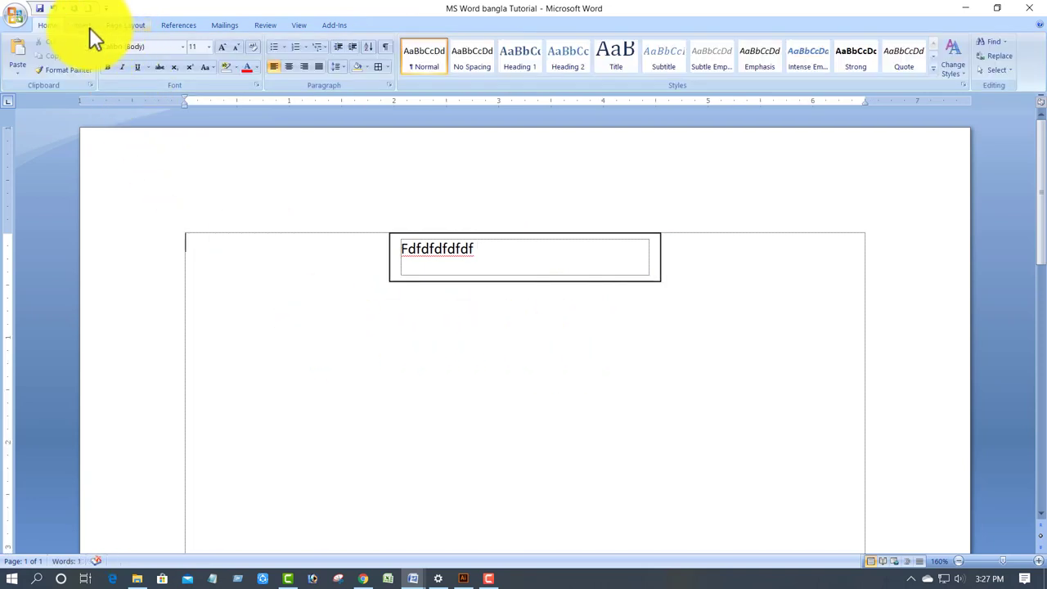
left_click(89, 27)
left_click(193, 57)
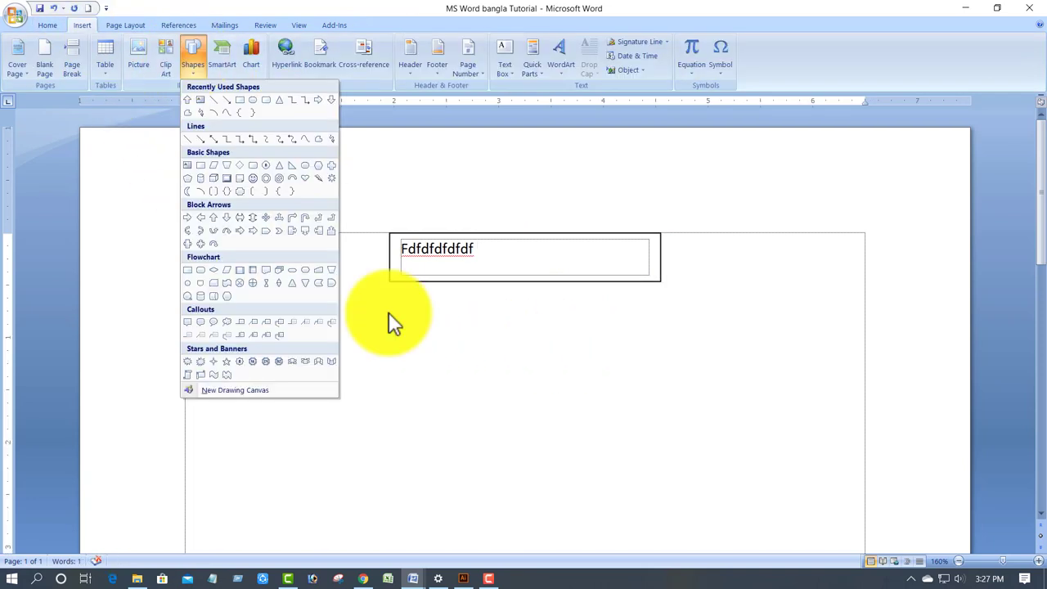
left_click(241, 101)
left_click_drag(413, 302, 661, 406)
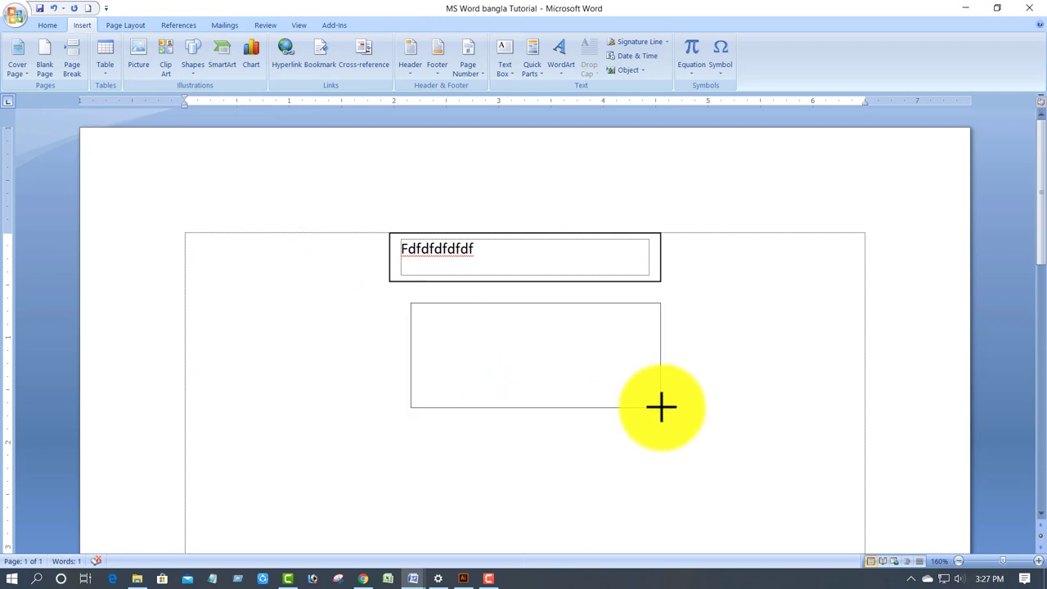
right_click(521, 337)
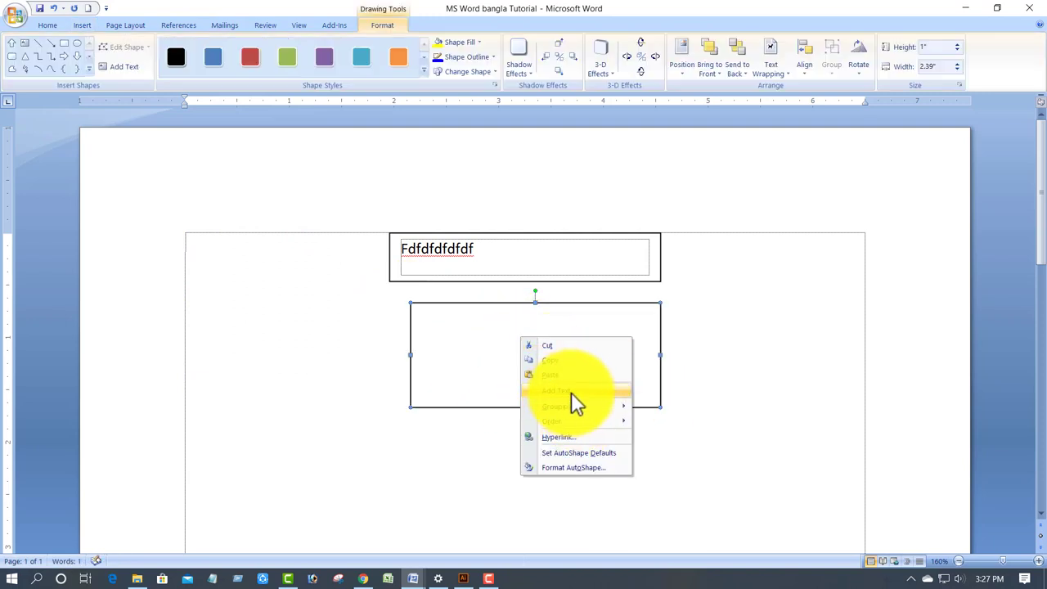
left_click(571, 392)
type("Dfdfdfdfdfdf")
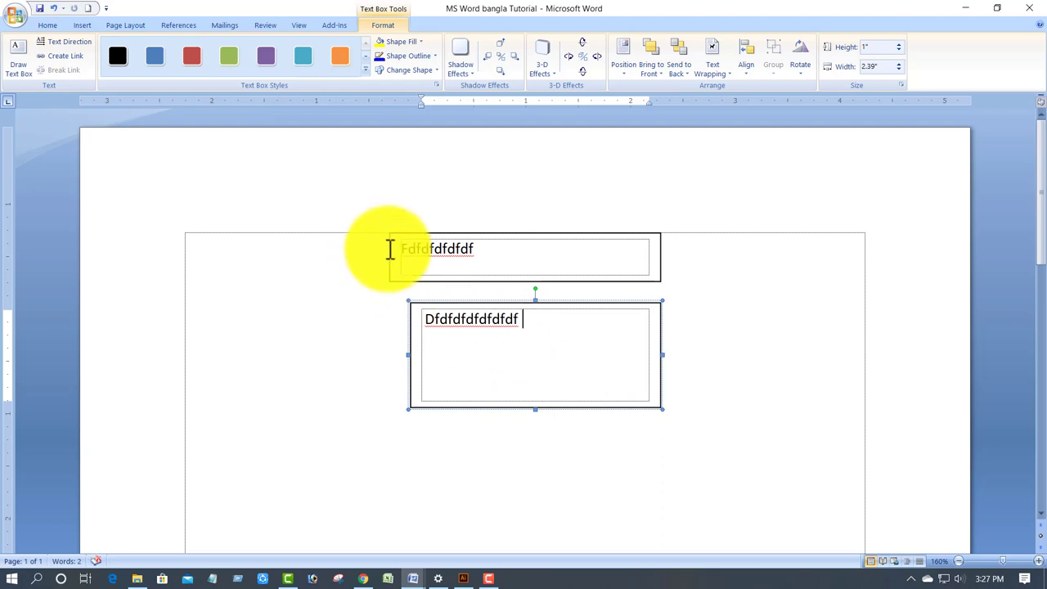
left_click(389, 249)
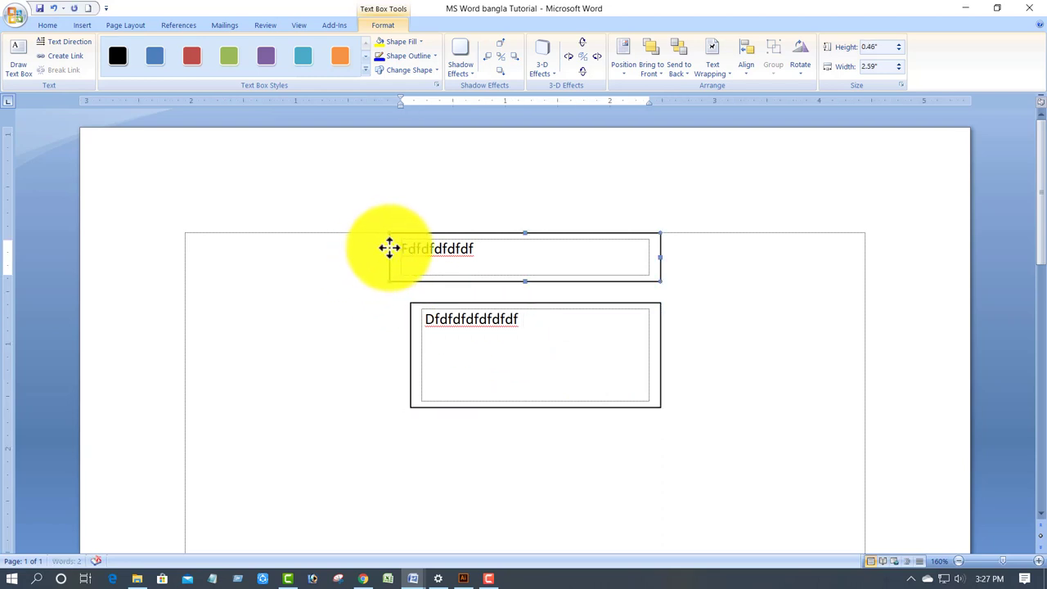
key("Delete")
left_click(423, 304)
key("Delete")
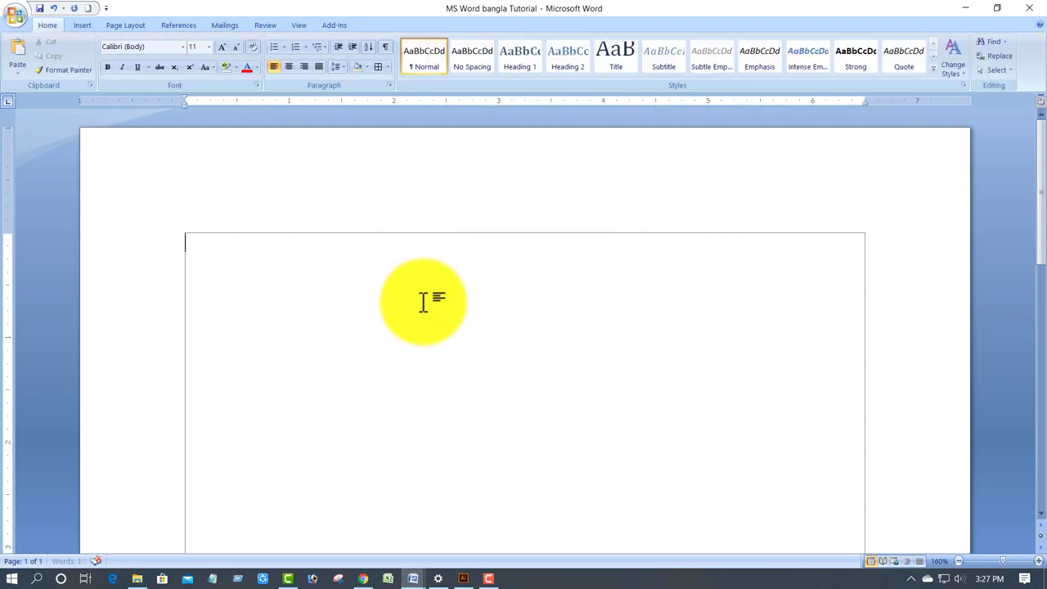
Insert the Author document property via Quick Parts and replace its default value with the author's name
left_click(84, 26)
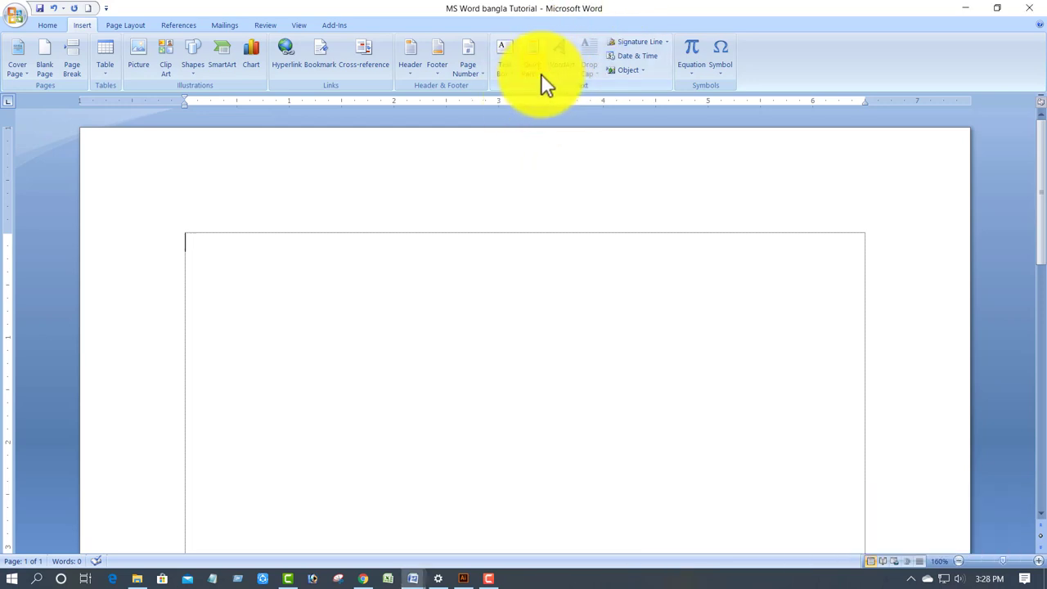
left_click(541, 74)
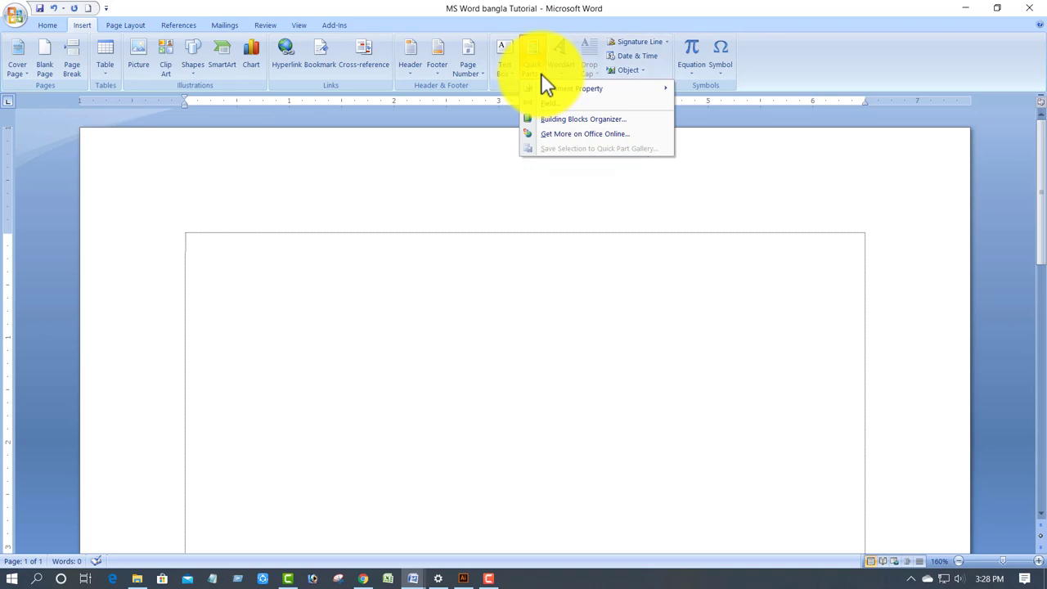
mouse_move(572, 88)
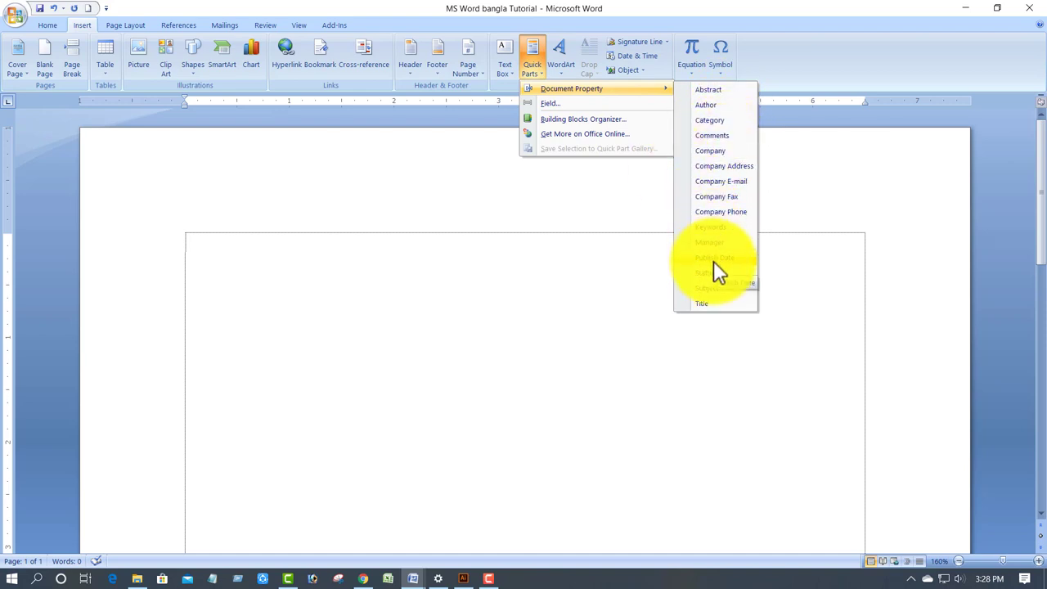
left_click(714, 107)
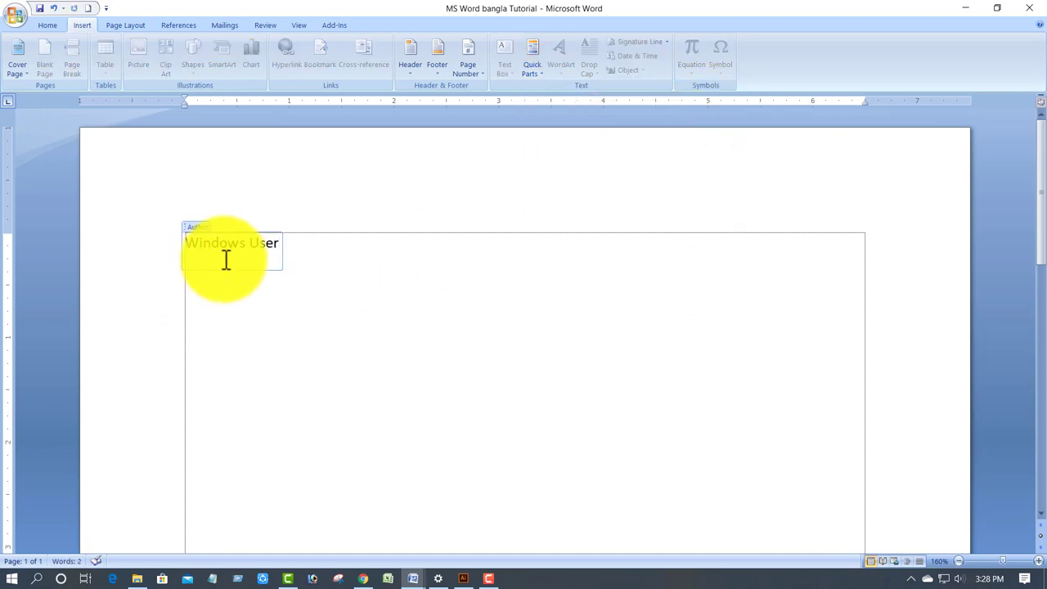
mouse_move(281, 243)
left_mouse_down()
mouse_move(196, 251)
mouse_move(206, 254)
left_mouse_up()
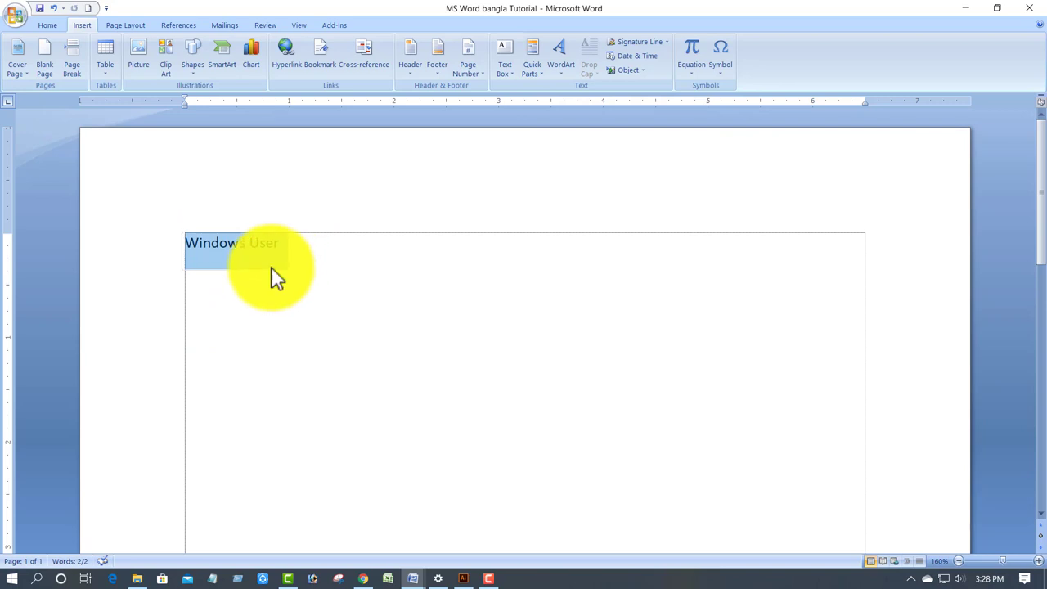
type("b")
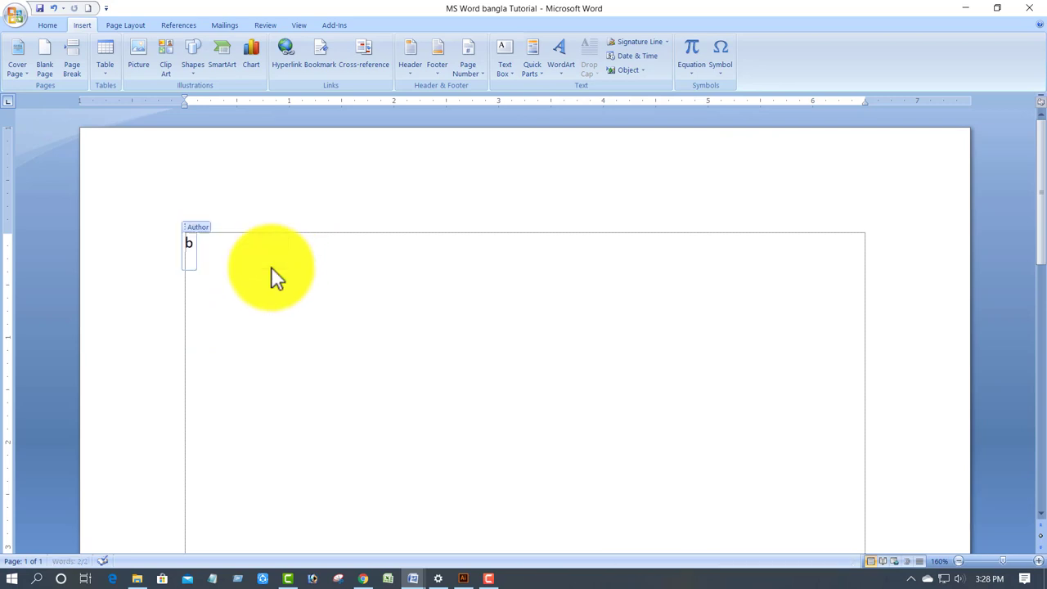
type("a")
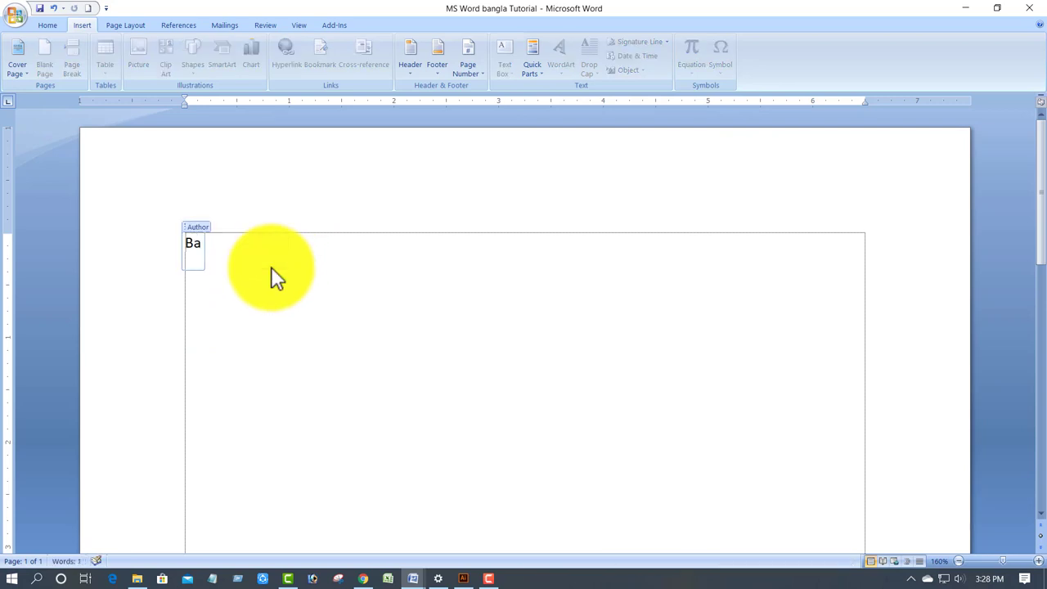
type("nktiar Hossain")
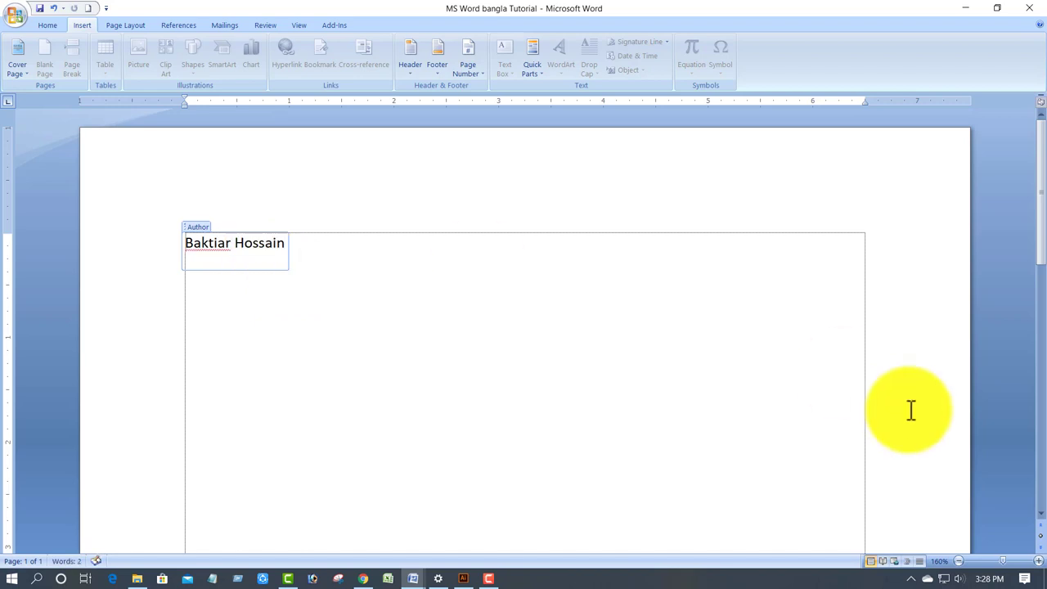
left_click(302, 268)
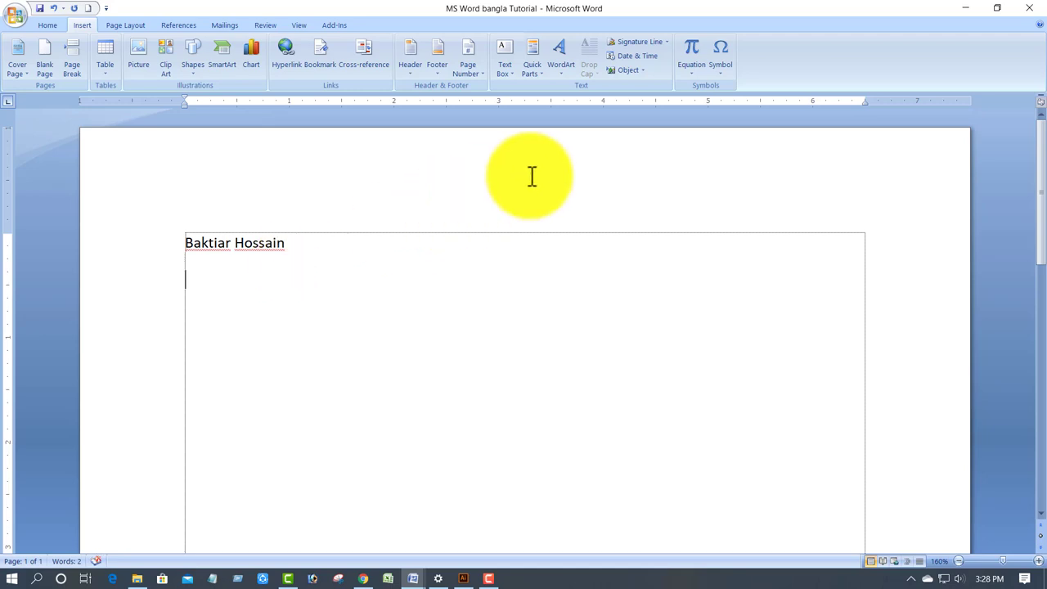
Insert a Company Address property below the name, overwrite its placeholder, and select both lines
left_click(543, 72)
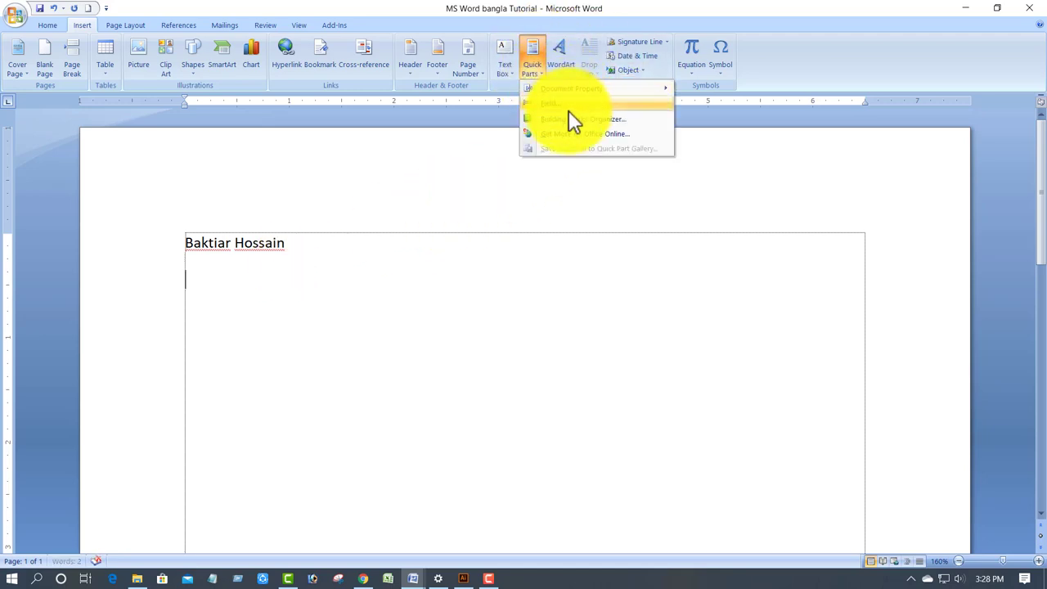
mouse_move(672, 89)
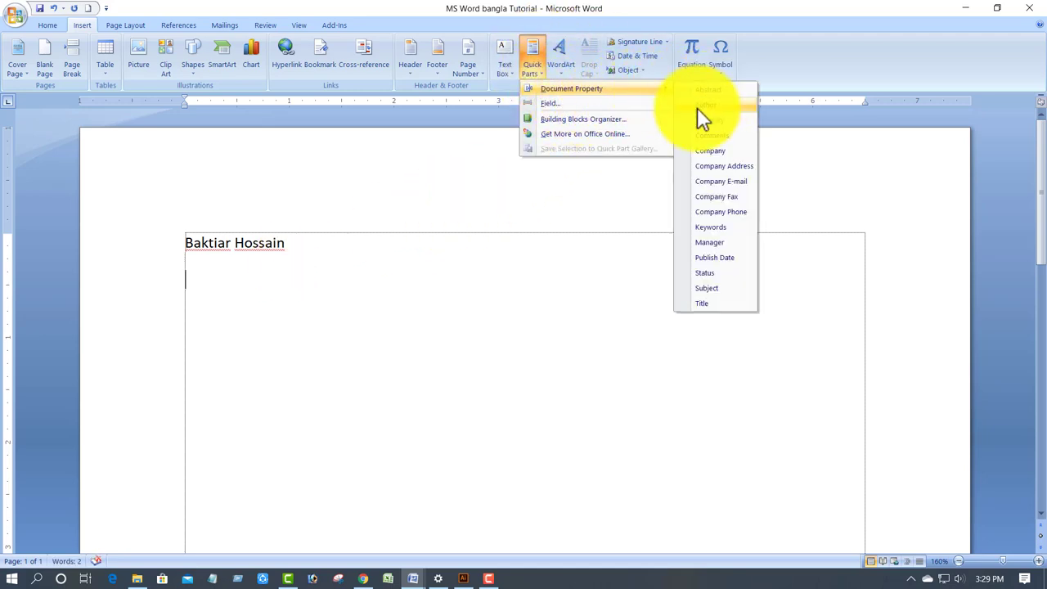
left_click(721, 165)
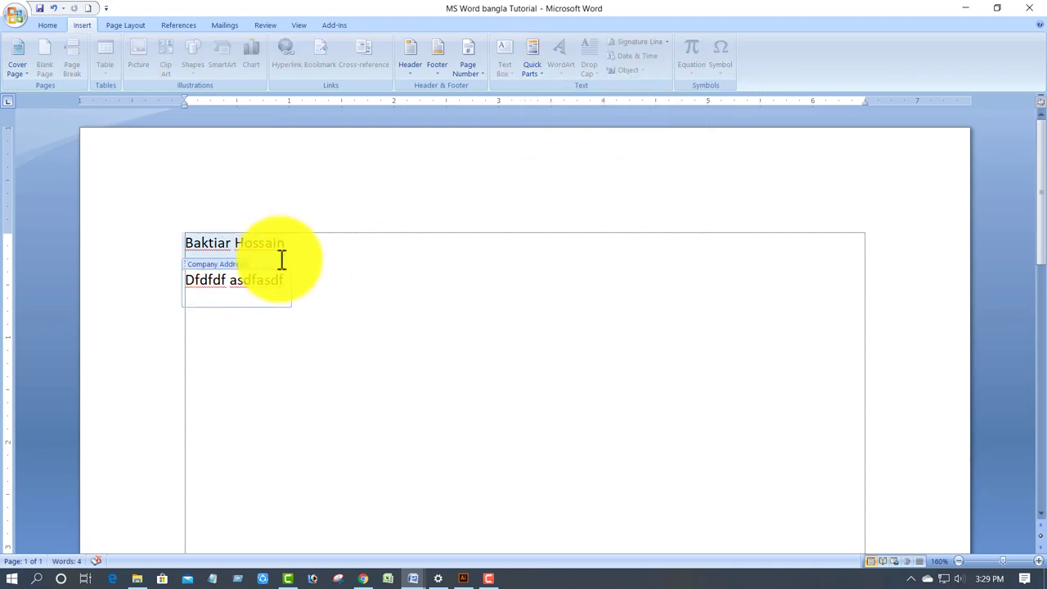
key("BackSpace")
key("BackSpace")
key("BackSpace")
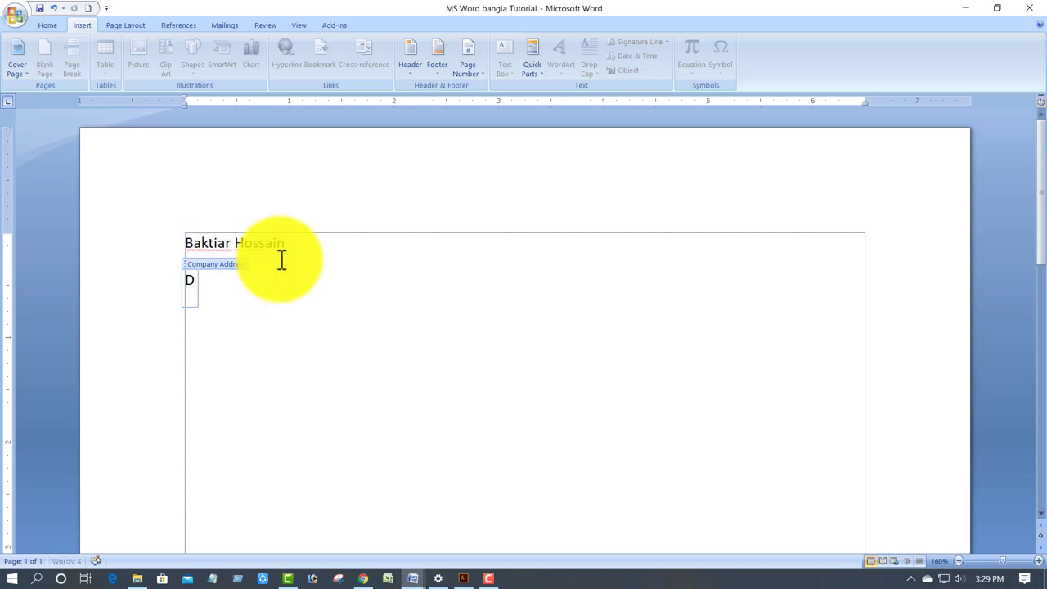
key("BackSpace")
type("Addfdfdf")
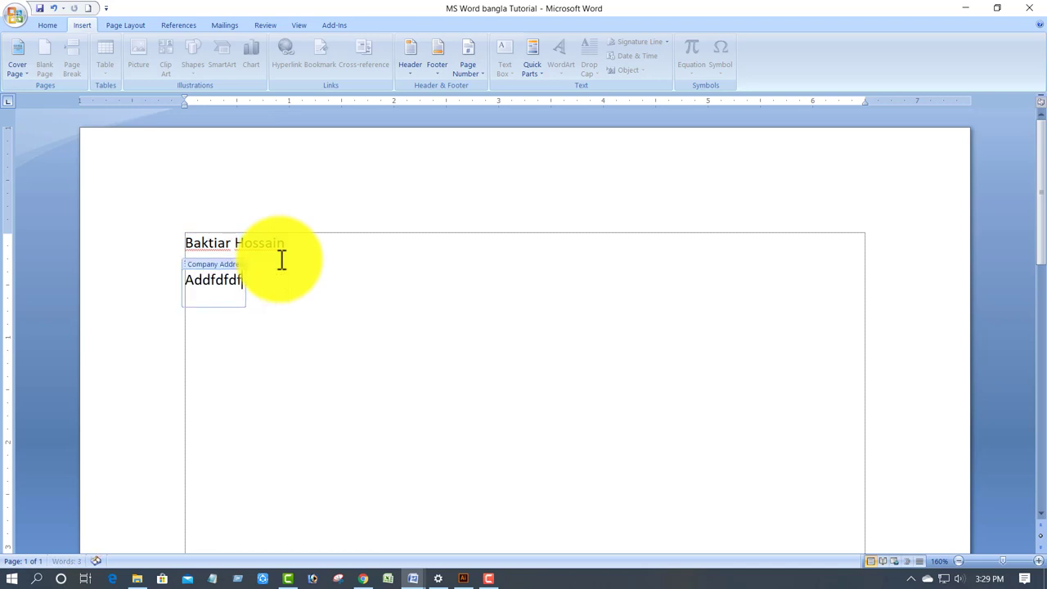
left_click_drag(308, 264, 189, 243)
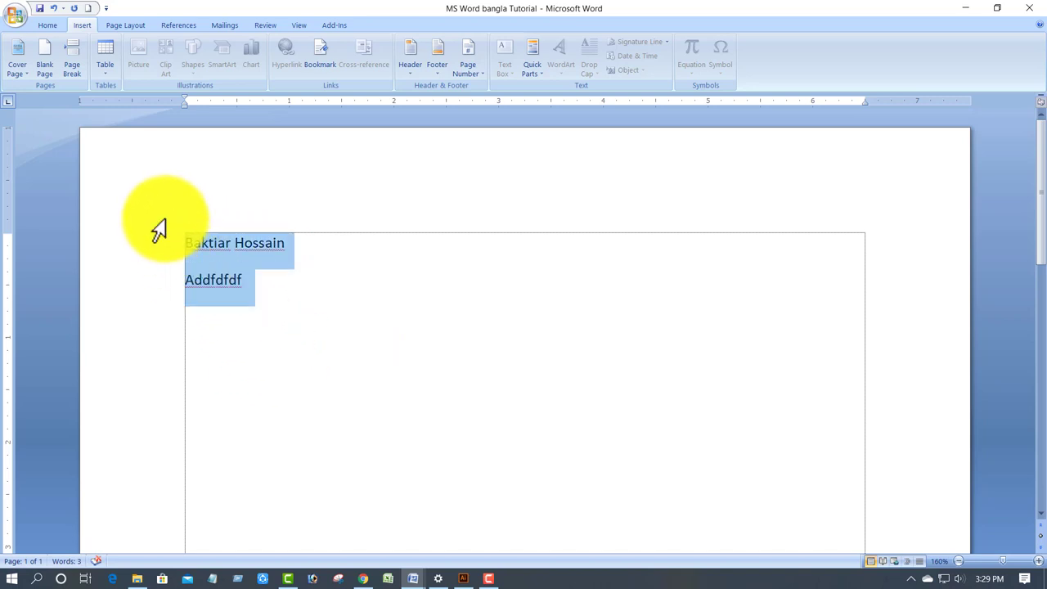
Clear the author and address text from the text box, ready to choose SutonnyMJ
key("Delete")
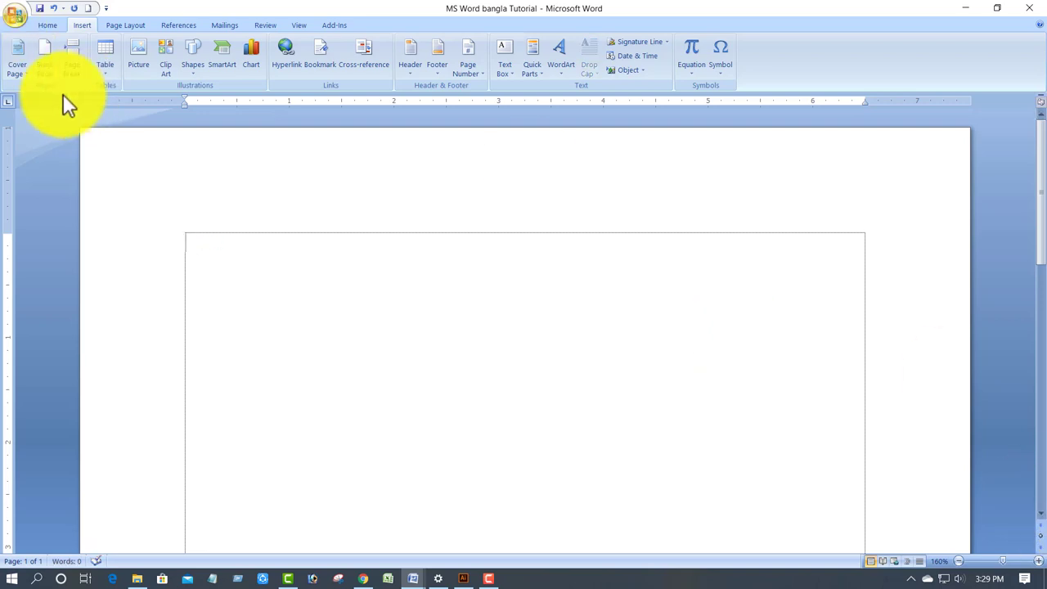
left_click(50, 26)
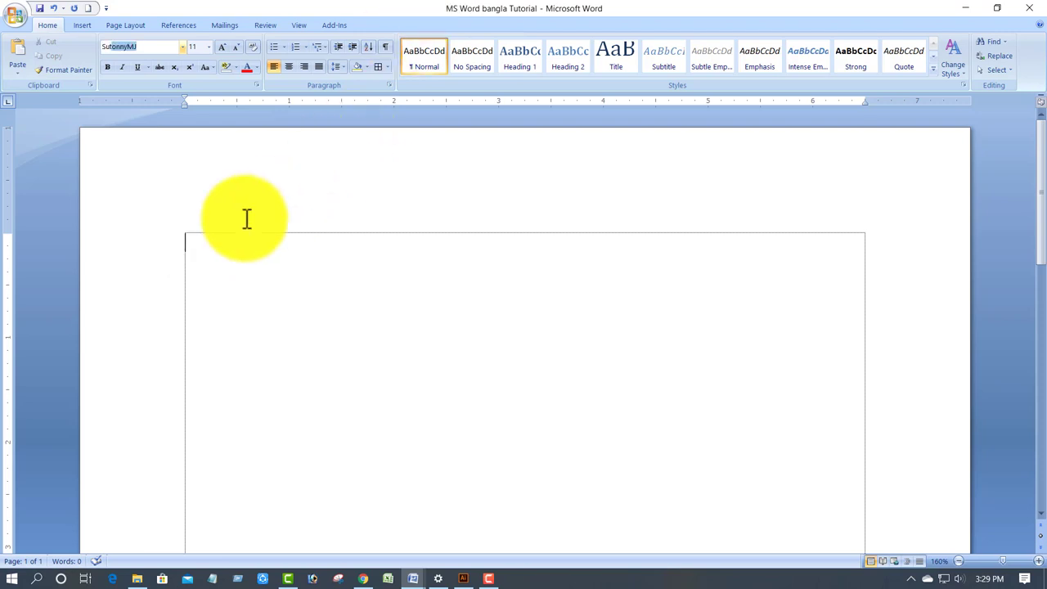
Type a SutonnyMJ Bangla line, enlarge it to 35 pt with Ctrl+], then delete it
left_click(190, 249)
type("মোবাইল ফোন বন্ধ রাখুন")
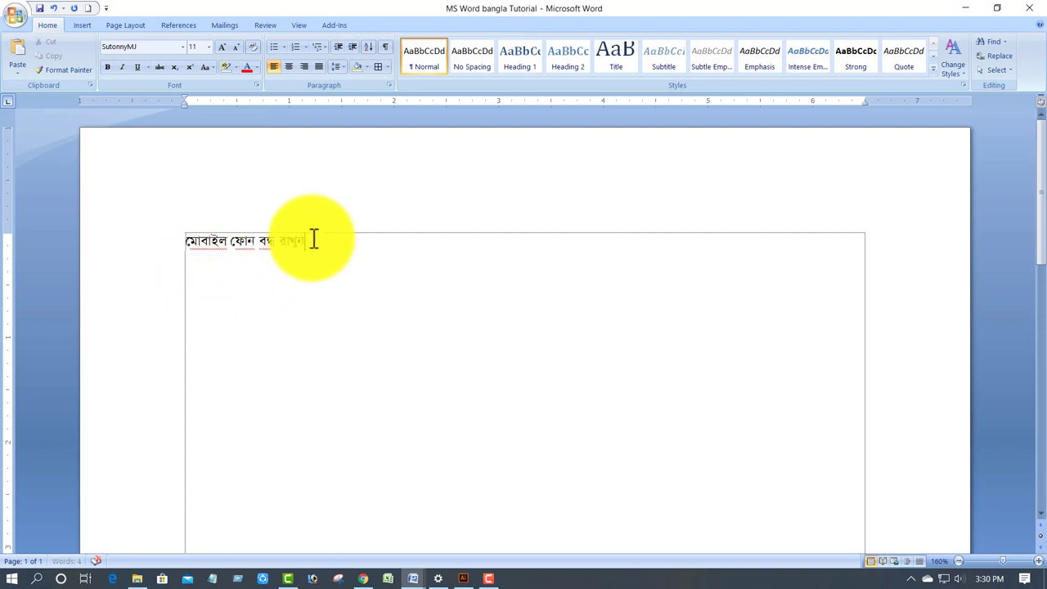
left_click(79, 248)
key("ctrl+bracketright")
key("ctrl+bracketright")
key("ctrl+bracketright")
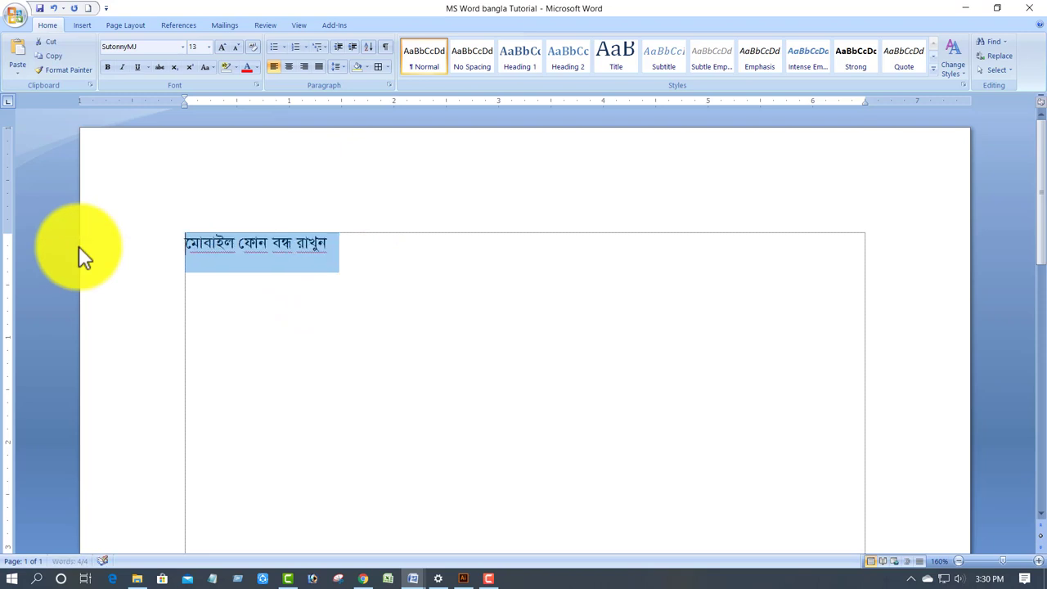
key("ctrl+bracketright")
key("ctrl+bracketright")
key("ctrl+bracketright")
key("ctrl+bracketright")
key("ctrl+bracketright")
key("ctrl+bracketright")
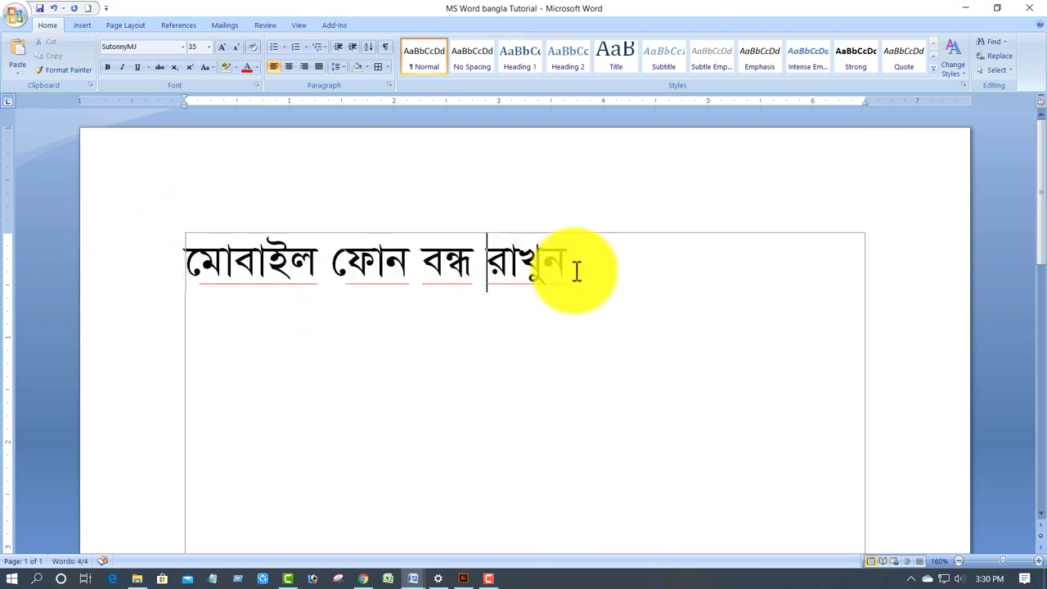
left_click_drag(573, 269, 212, 262)
left_click(385, 262)
left_click_drag(573, 264, 162, 279)
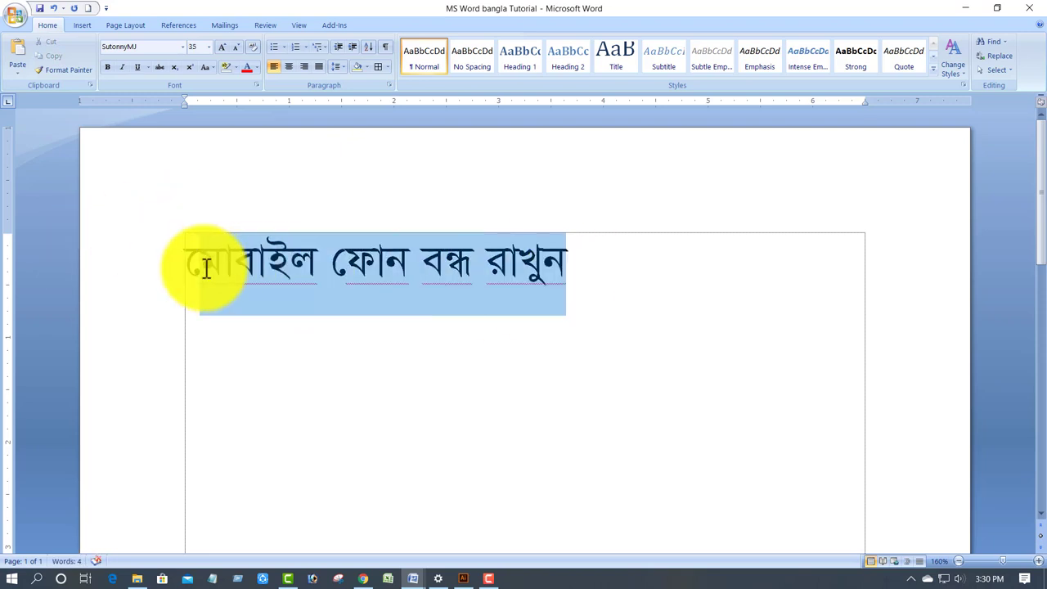
key("Delete")
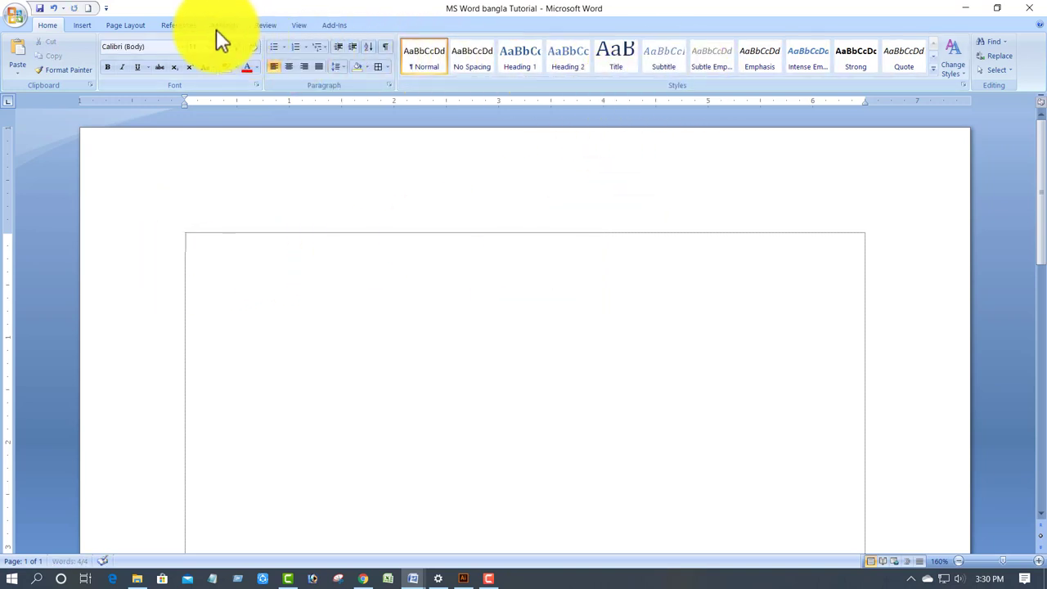
left_click(127, 23)
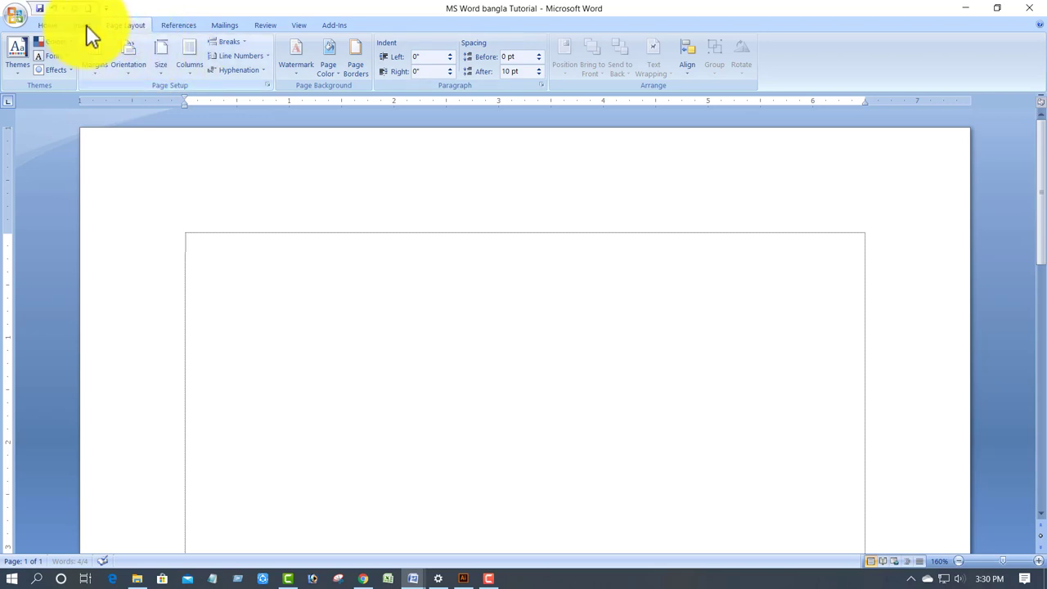
left_click(81, 25)
Create a WordArt from the gallery containing the Bangla phrase '‡gvevBj †dvb eÜ ivLyb'
left_click(561, 70)
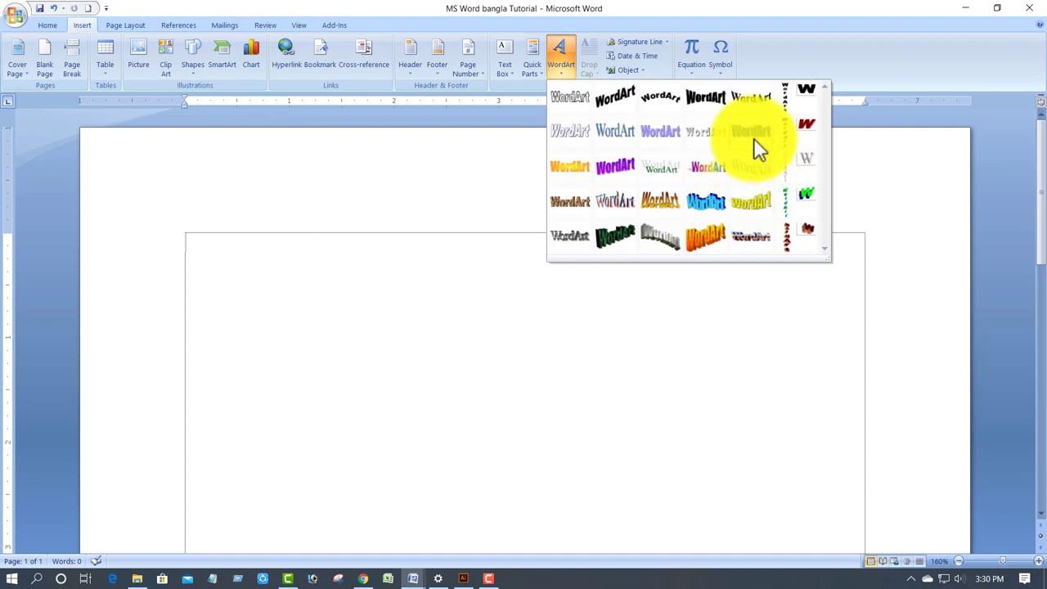
left_click(569, 96)
type("‡gvevBj †dvb eÜ ivLyb")
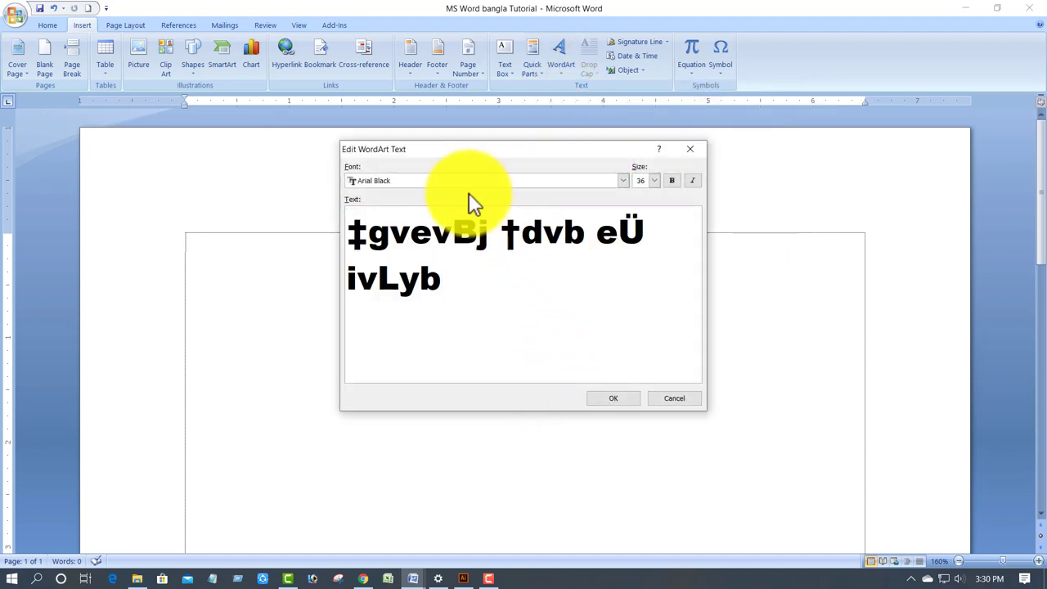
Set the WordArt font to ShurmaMJ so the phrase shows in Bangla script
left_click(449, 179)
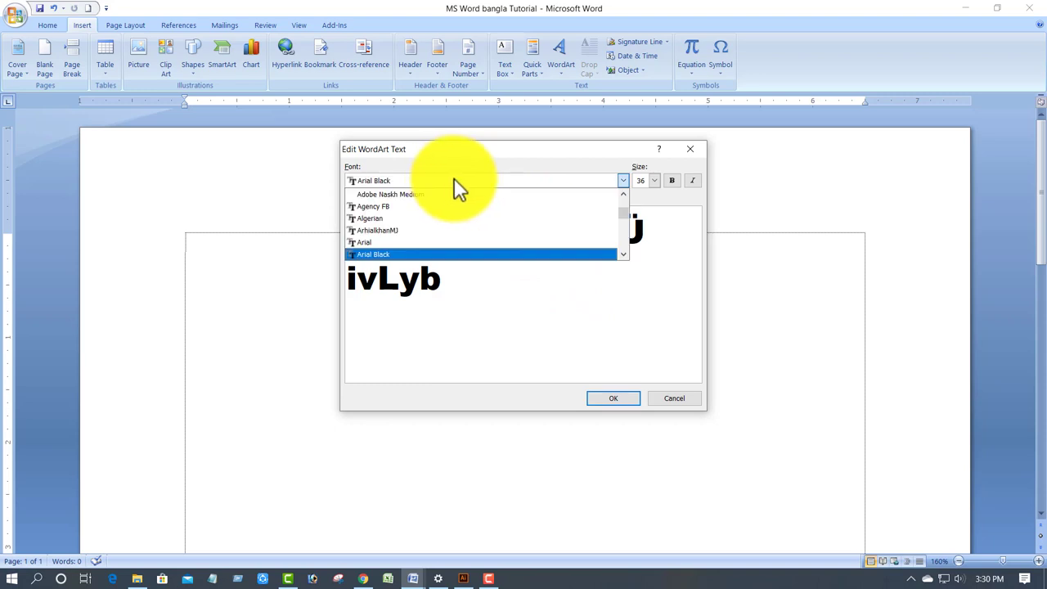
left_click(452, 181)
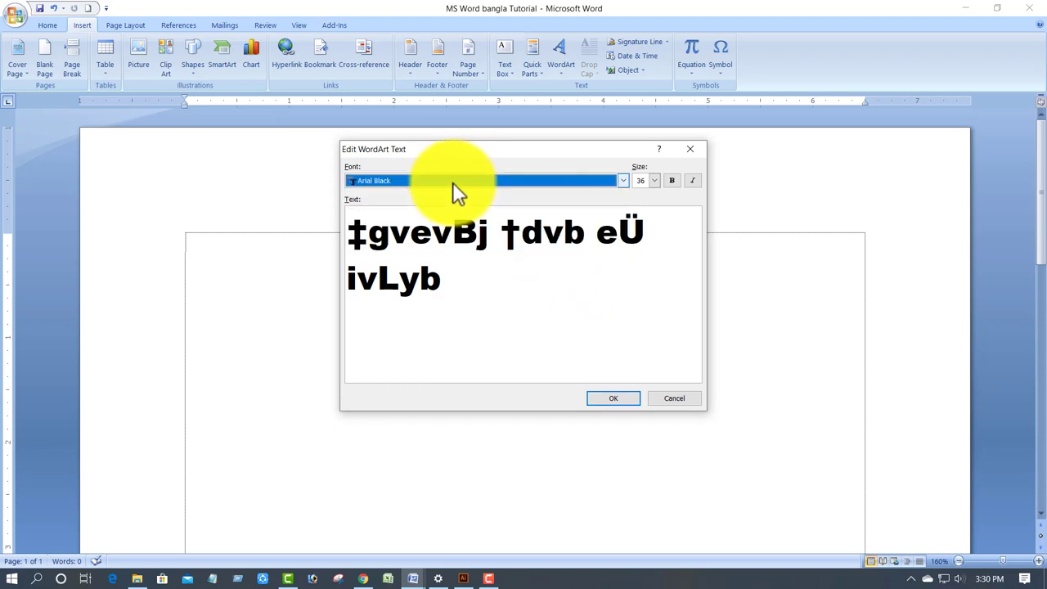
left_click(452, 181)
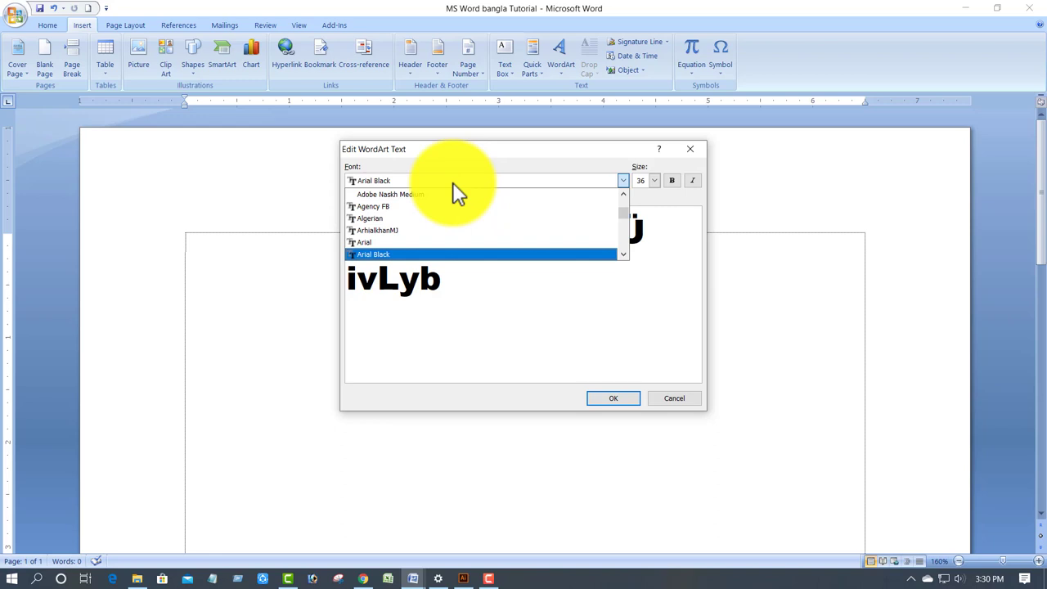
mouse_move(623, 213)
left_mouse_down()
mouse_move(621, 245)
mouse_move(617, 221)
mouse_move(620, 235)
left_mouse_up()
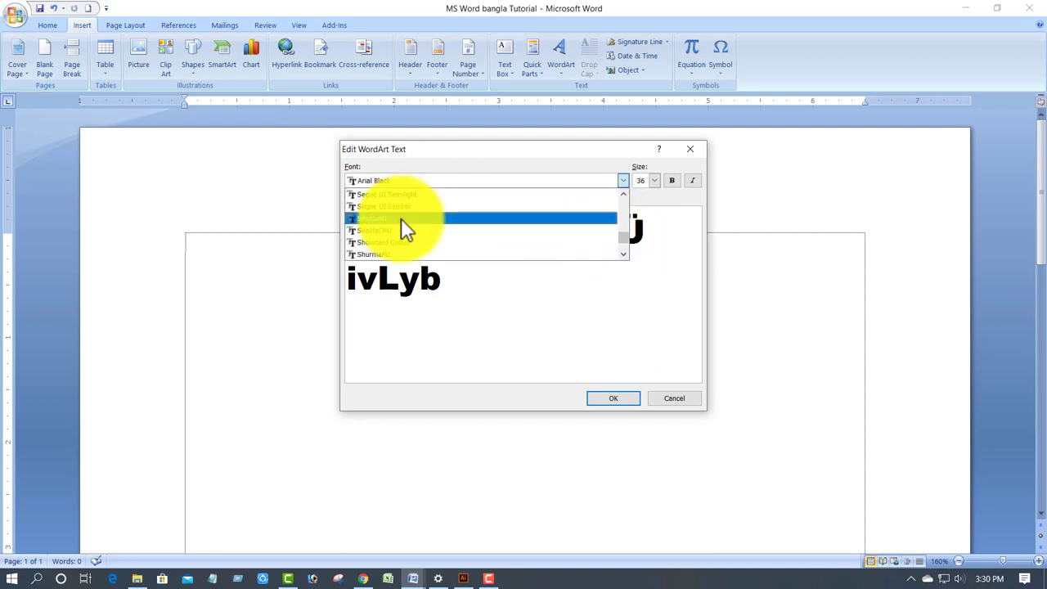
scroll(401, 220, "down", 1)
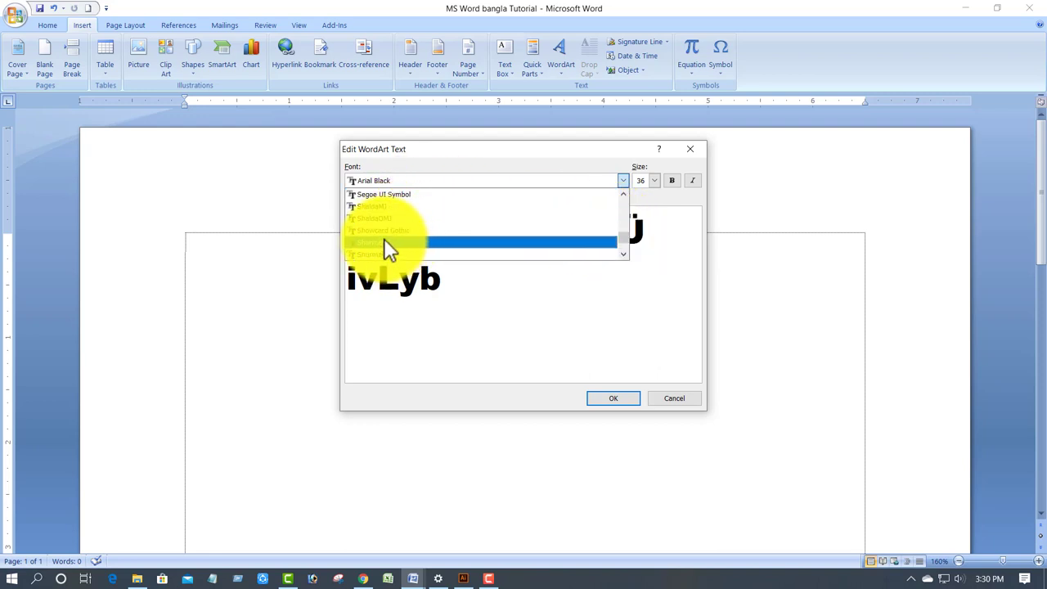
left_click(385, 242)
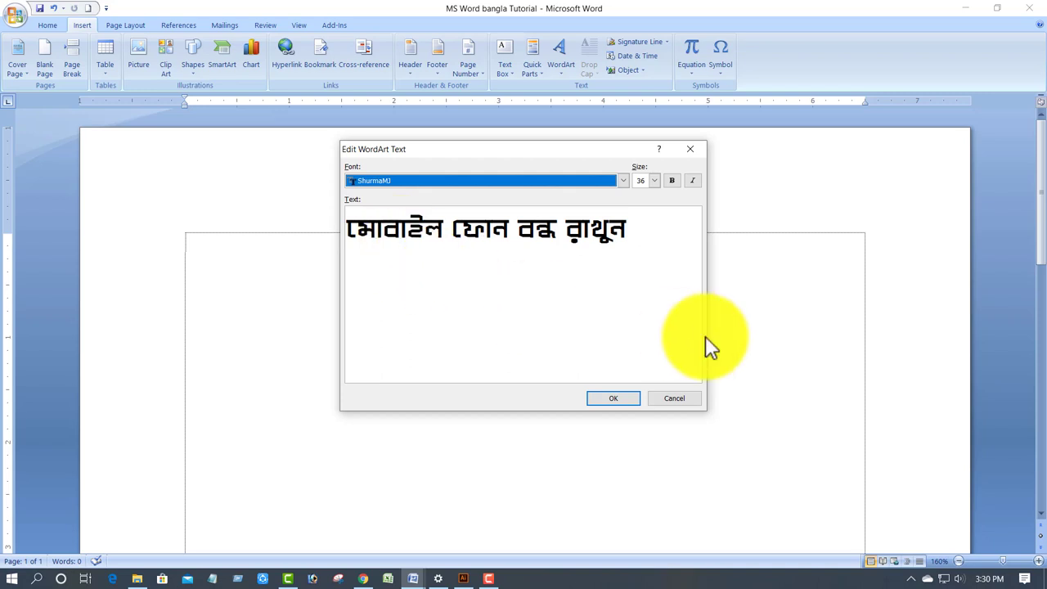
left_click(612, 399)
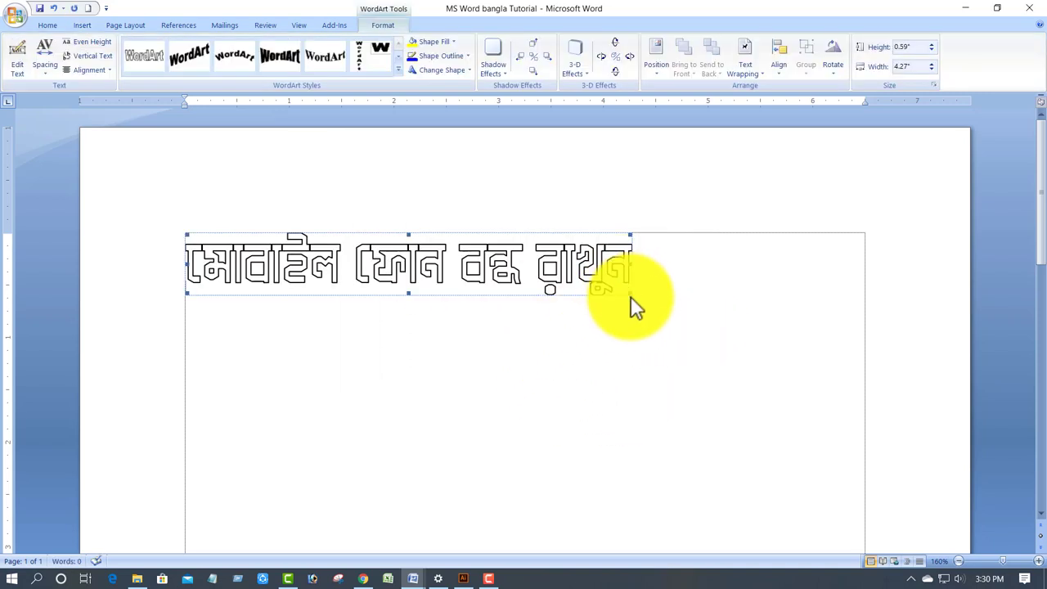
left_click_drag(630, 293, 858, 344)
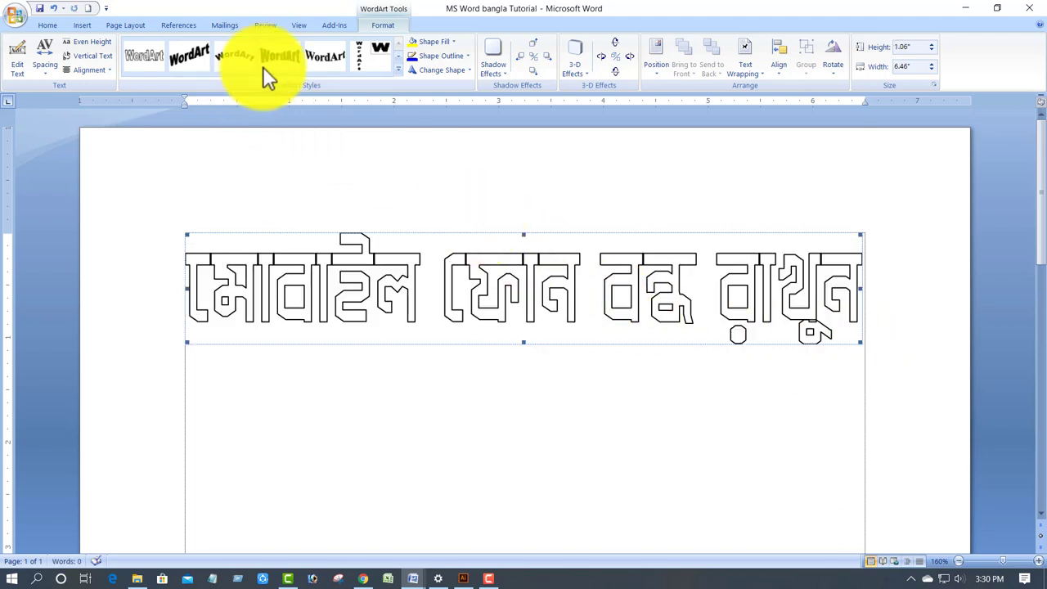
left_click(292, 58)
left_click(321, 57)
left_click(236, 55)
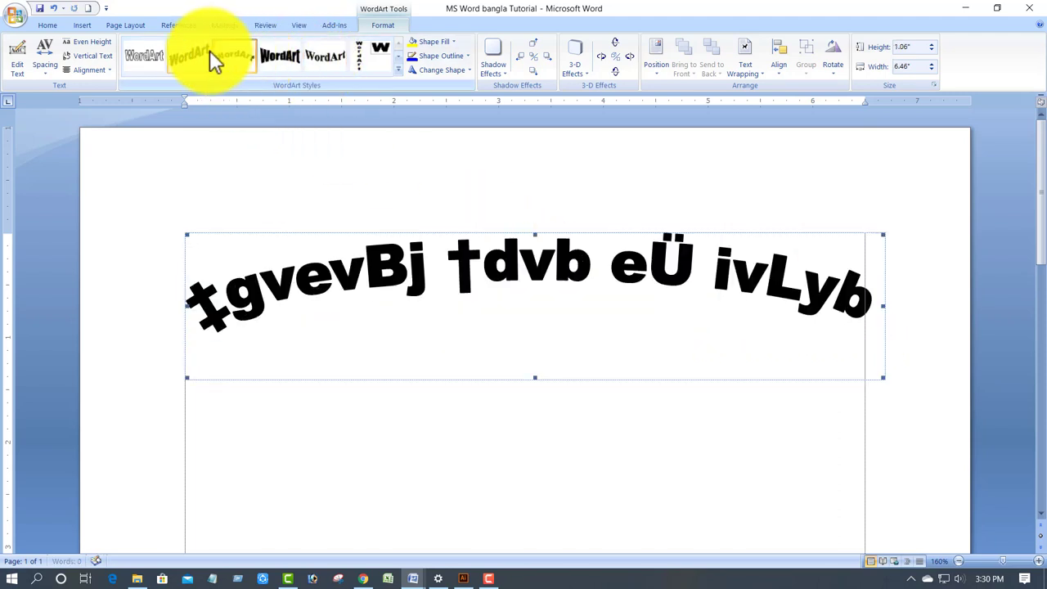
left_click(130, 50)
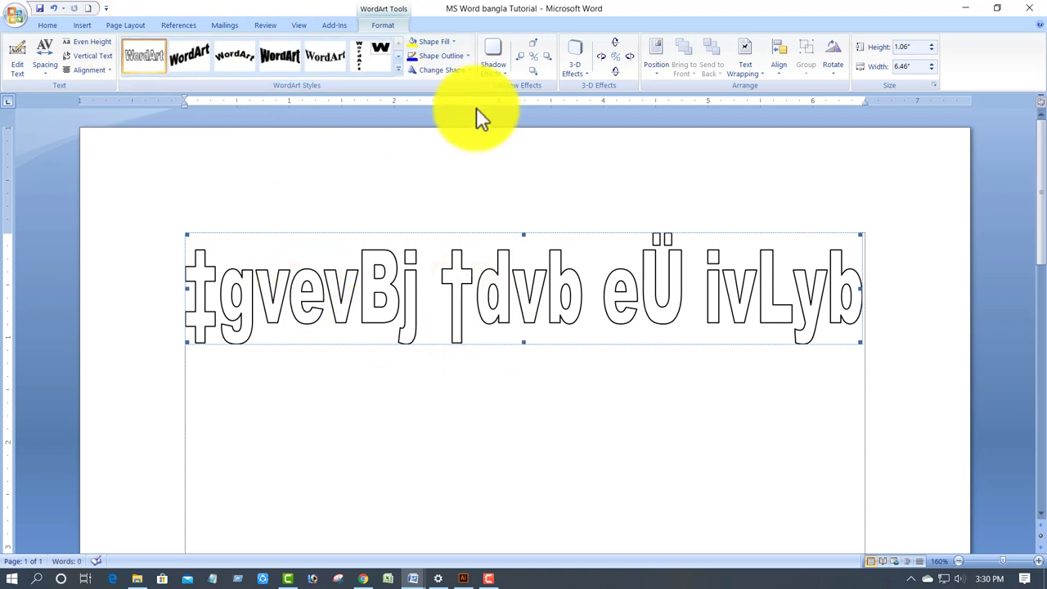
left_click(48, 25)
left_click(82, 25)
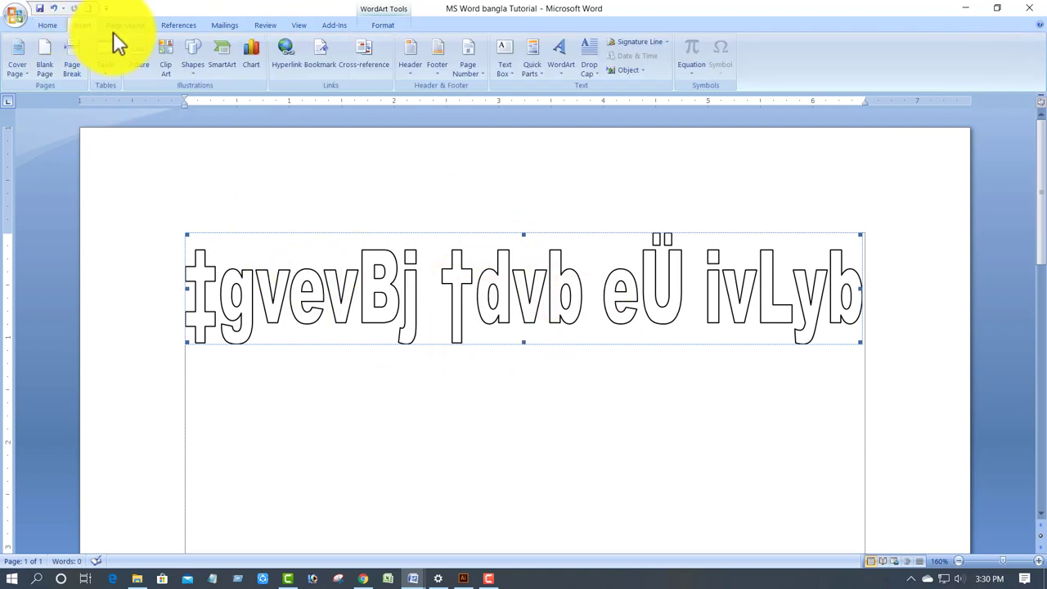
left_click(49, 24)
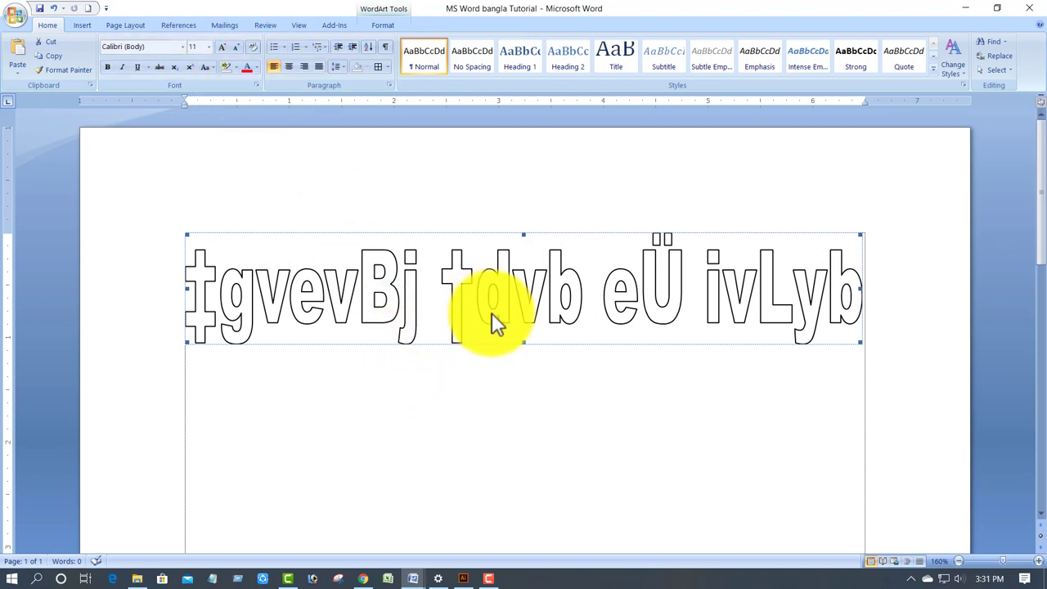
key("ctrl+z")
key("ctrl+z")
key("ctrl+z")
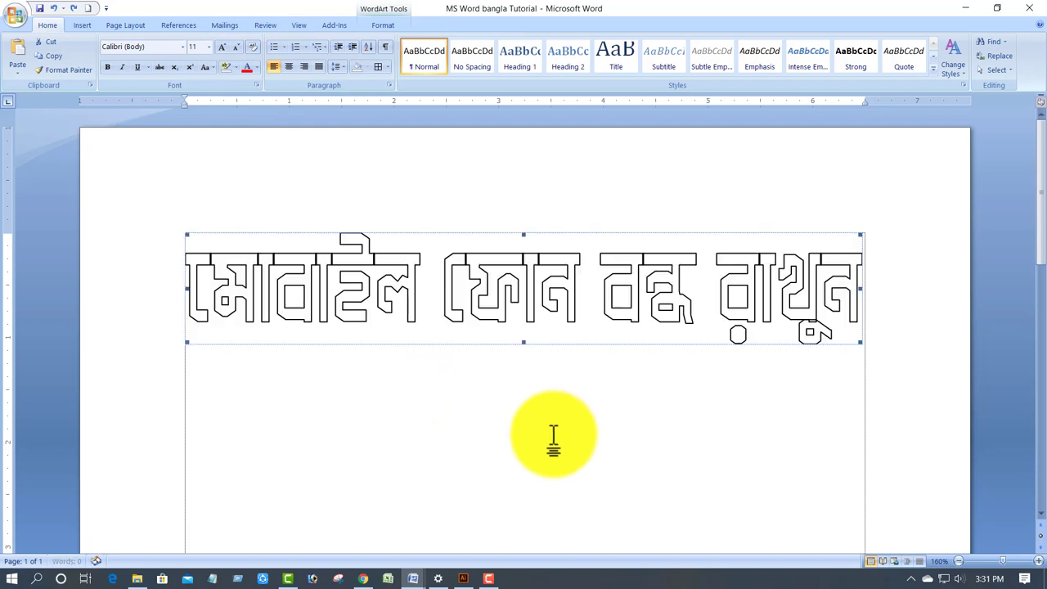
left_click(484, 263)
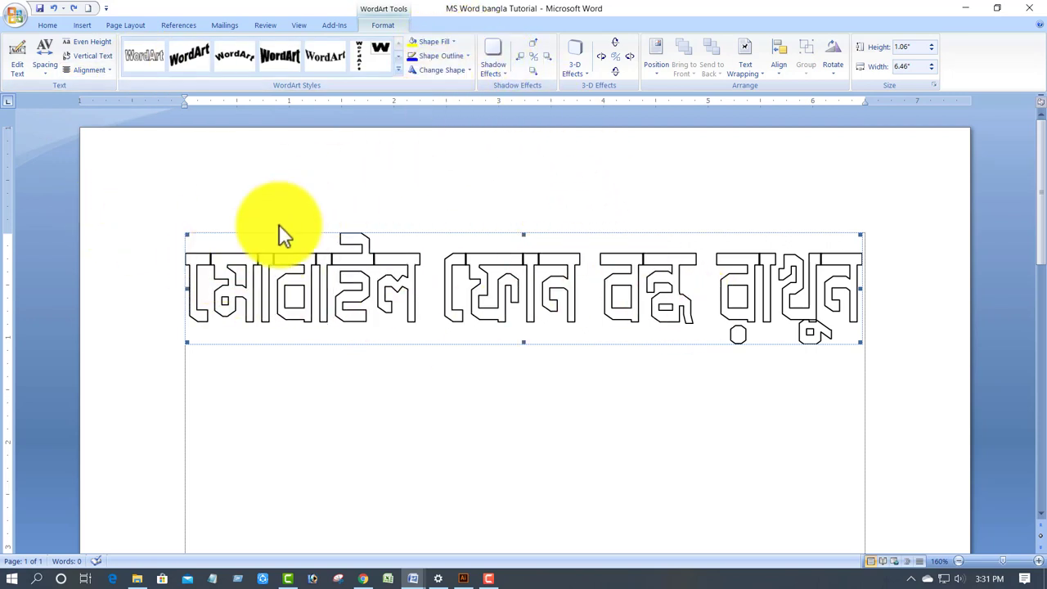
Give the WordArt a black fill and a green outline
left_click(455, 41)
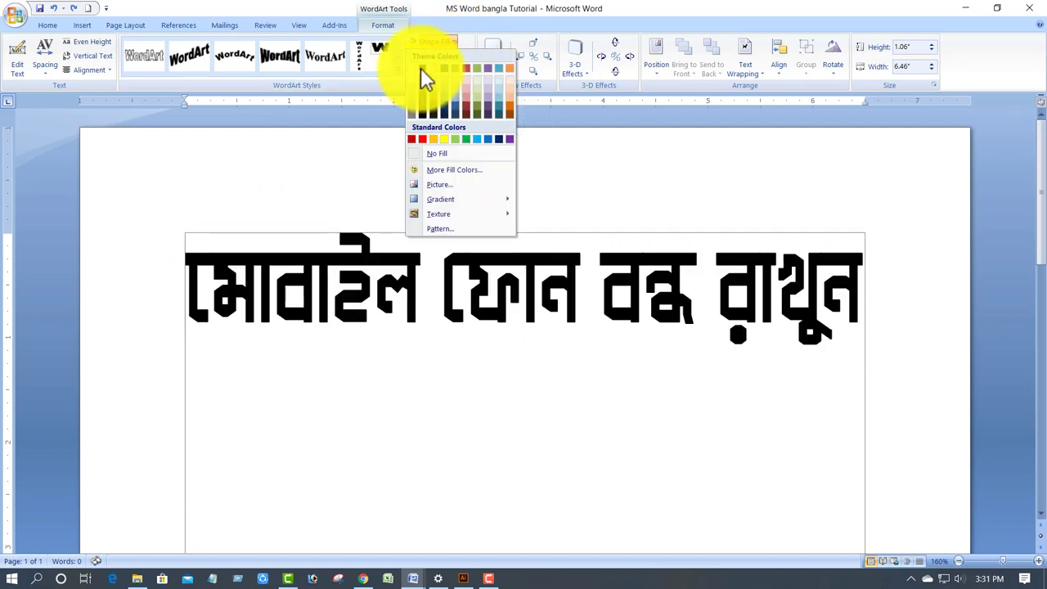
left_click(420, 67)
left_click(467, 55)
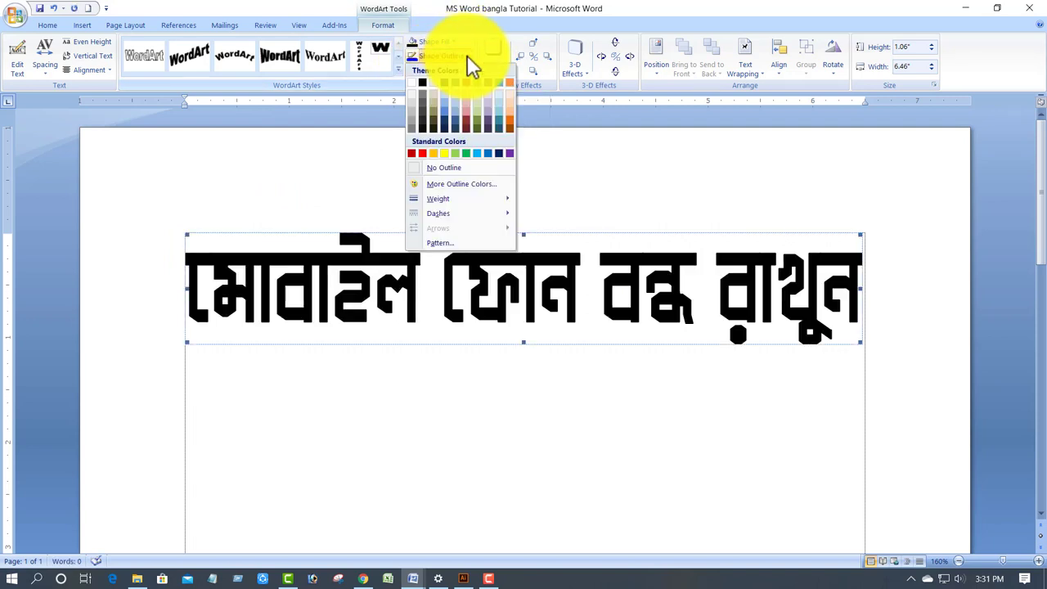
left_click(467, 153)
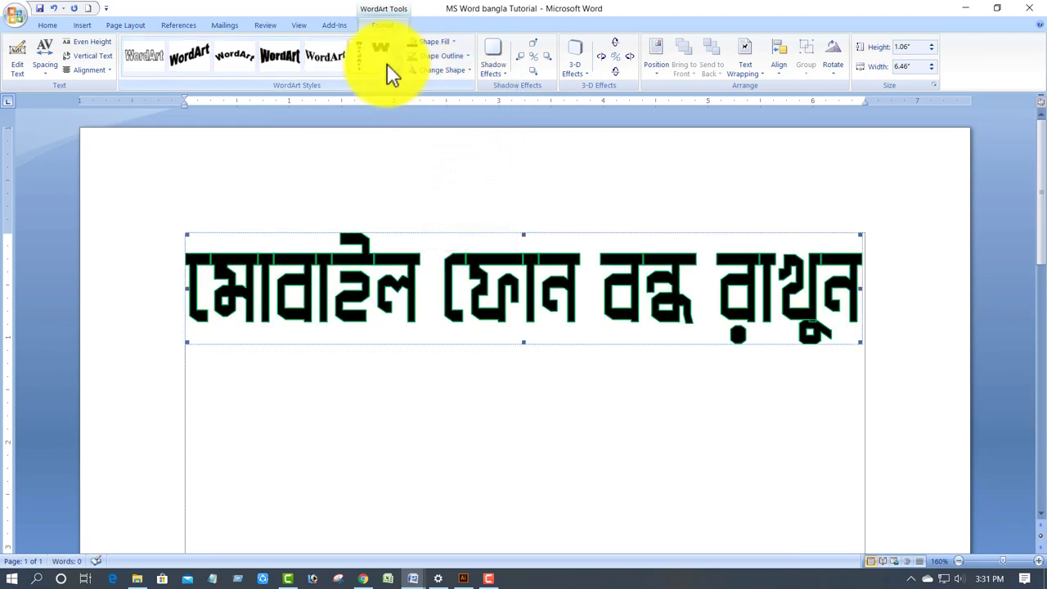
Try a downward-tilted 3-D effect, then undo it and leave 3-D turned off
left_click(620, 53)
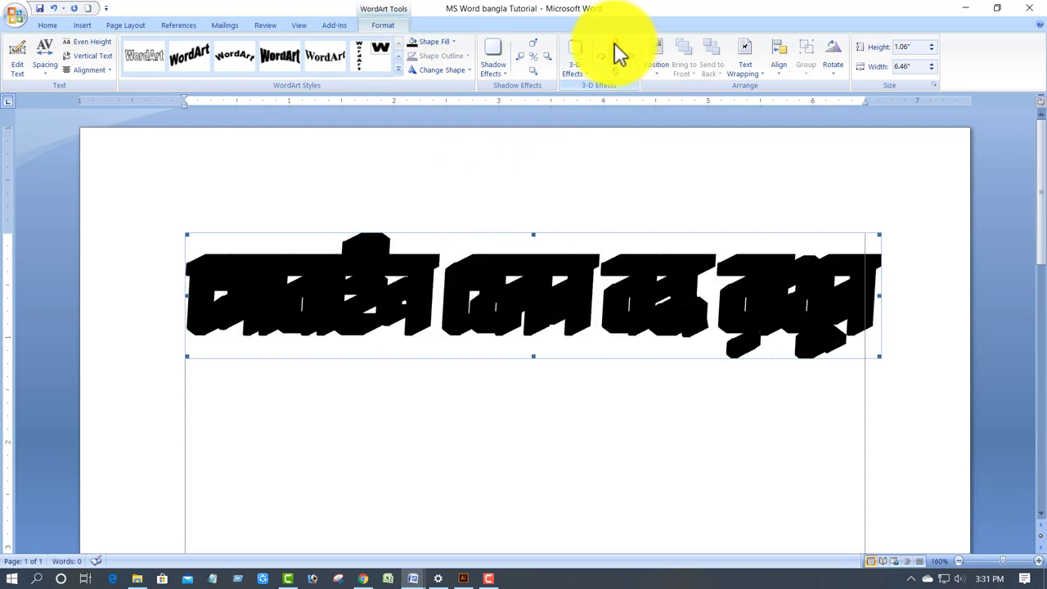
left_click(617, 76)
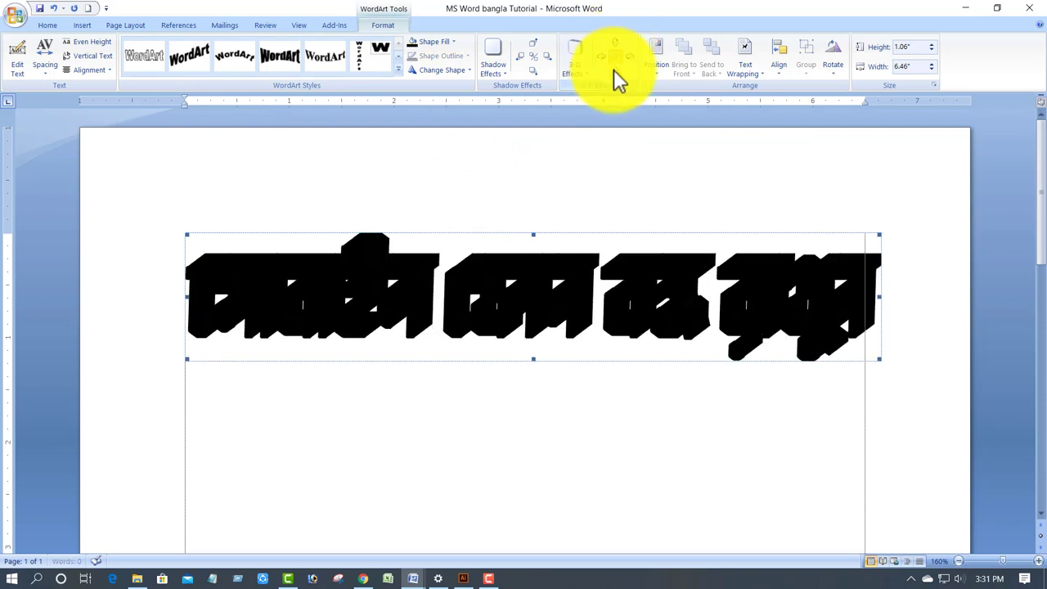
left_click(613, 70)
left_click(613, 70)
left_click(615, 73)
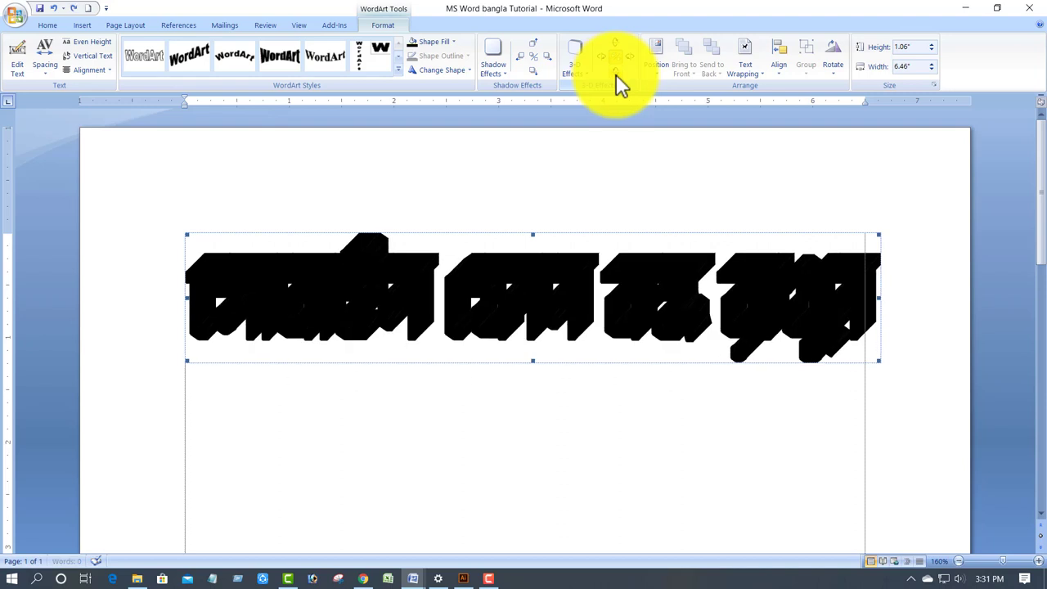
key("ctrl+z")
key("ctrl+z")
key("ctrl+z")
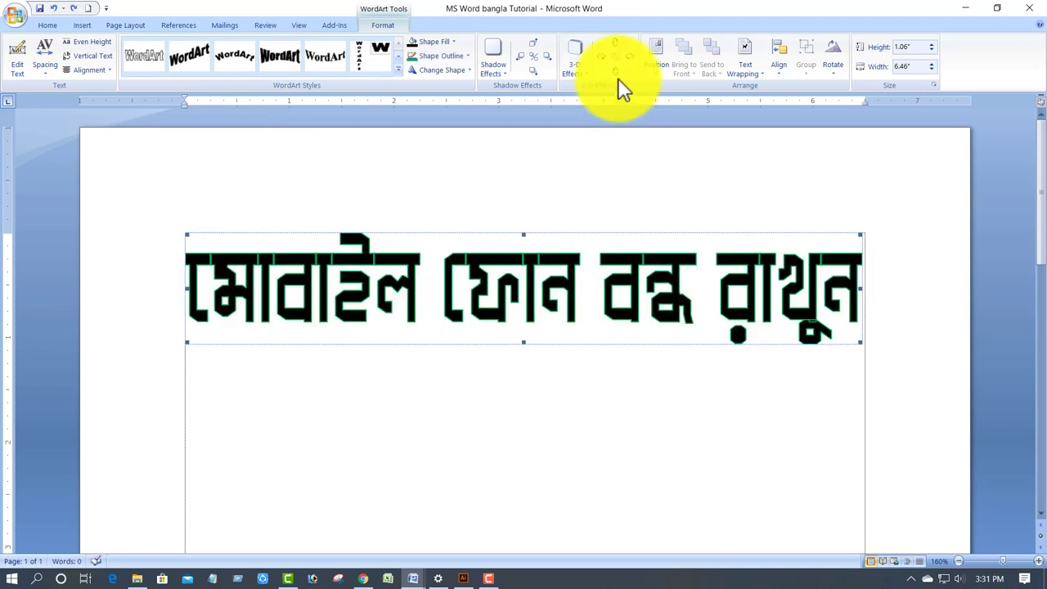
left_click(631, 58)
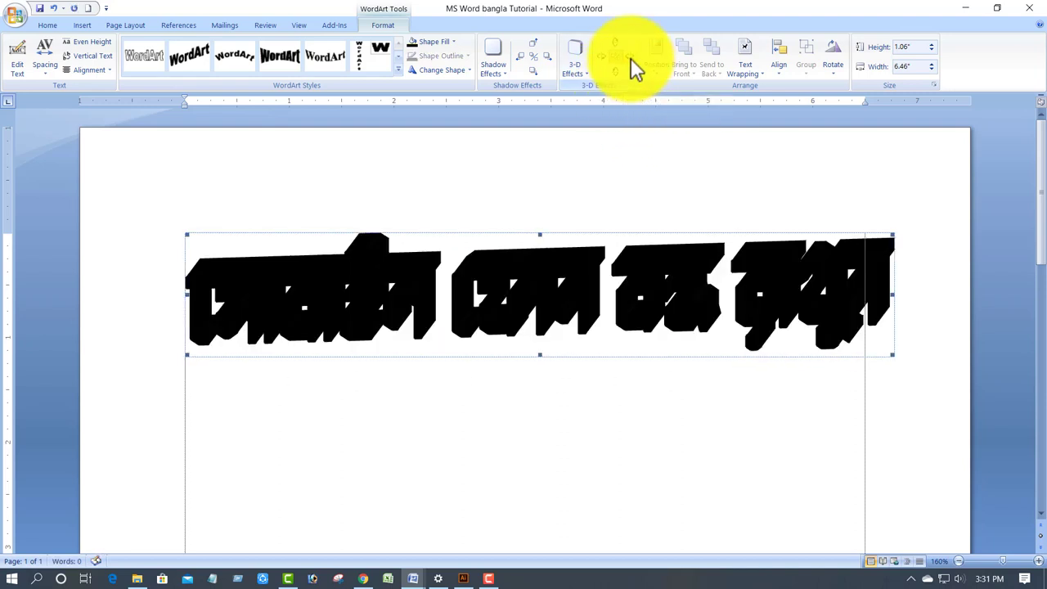
left_click(631, 58)
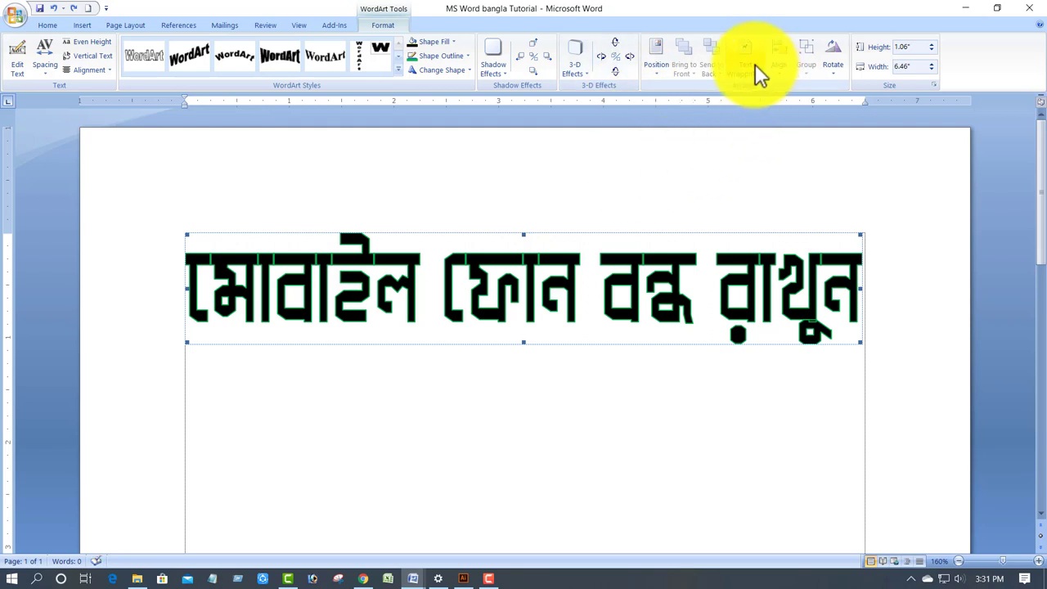
Fill the WordArt with white and add a grey drop shadow, nudging it up, down and right
left_click(453, 41)
left_click(411, 68)
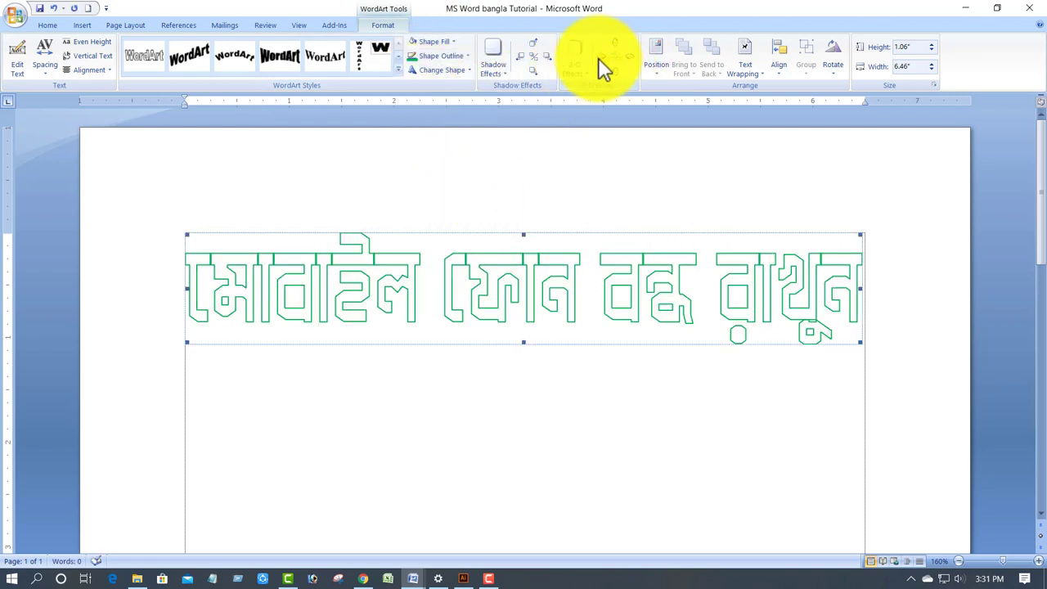
left_click(548, 57)
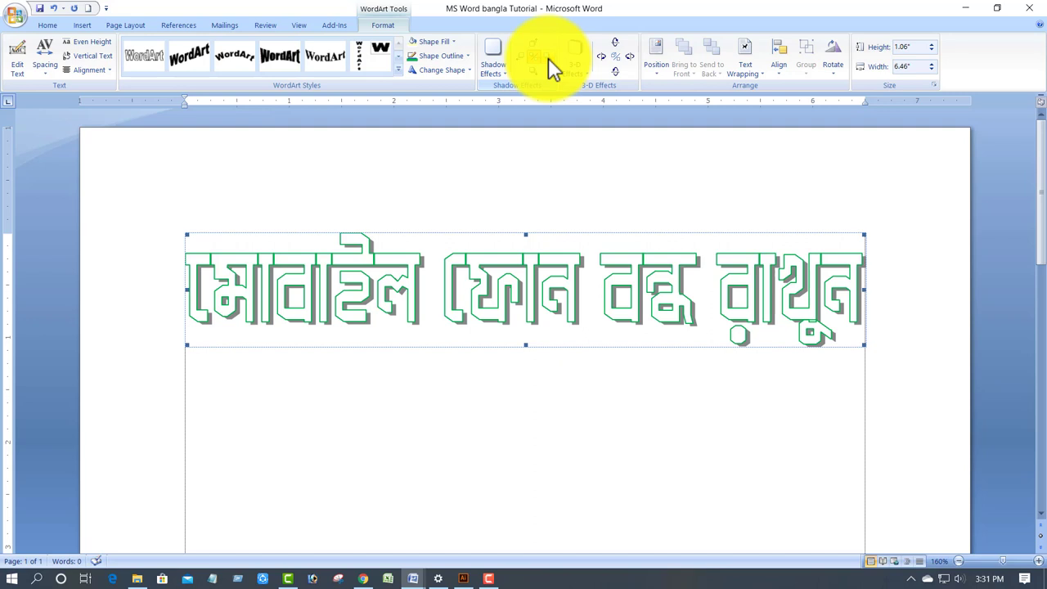
left_click(536, 51)
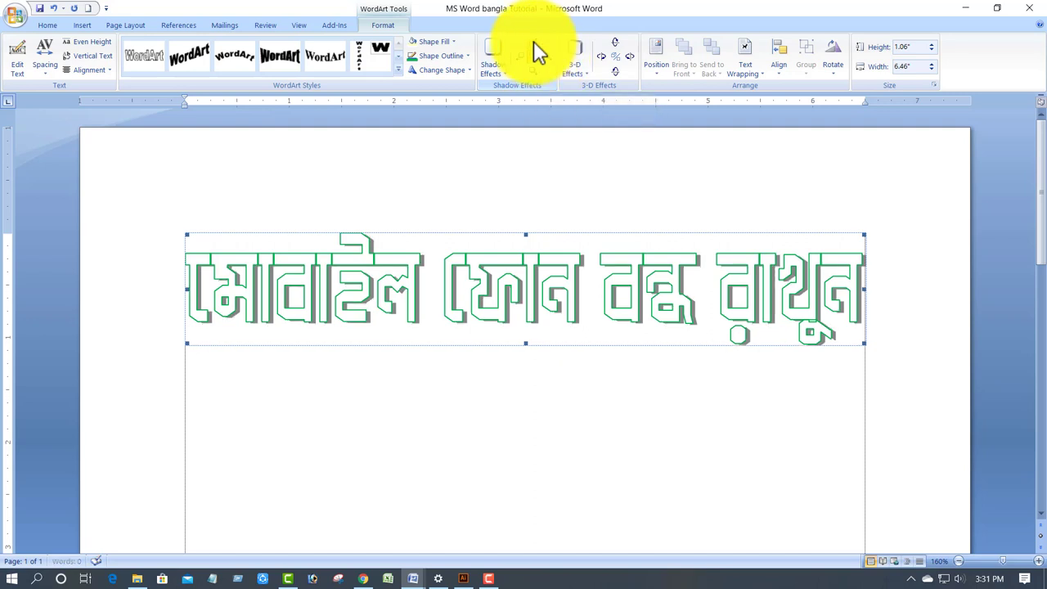
left_click(533, 74)
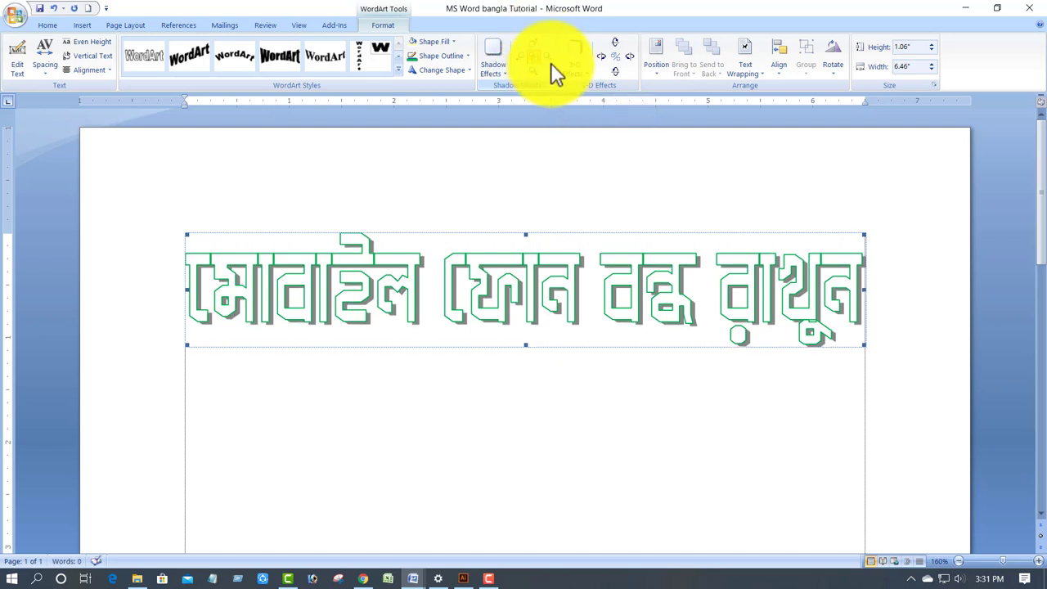
left_click(549, 59)
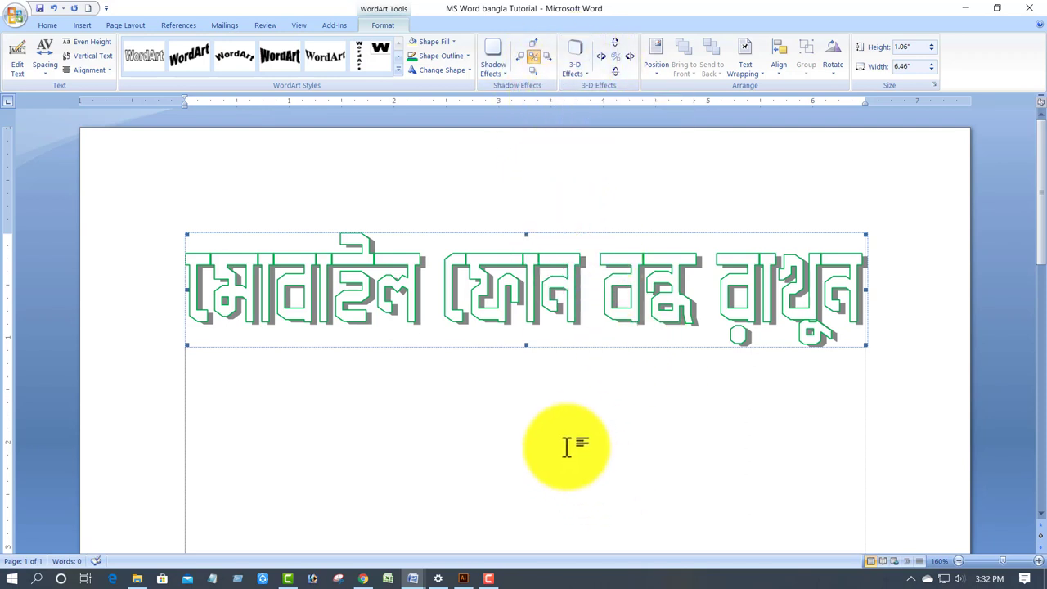
Apply a curved warp to the Bangla WordArt and stretch it to 2.53 inches tall
left_click(468, 69)
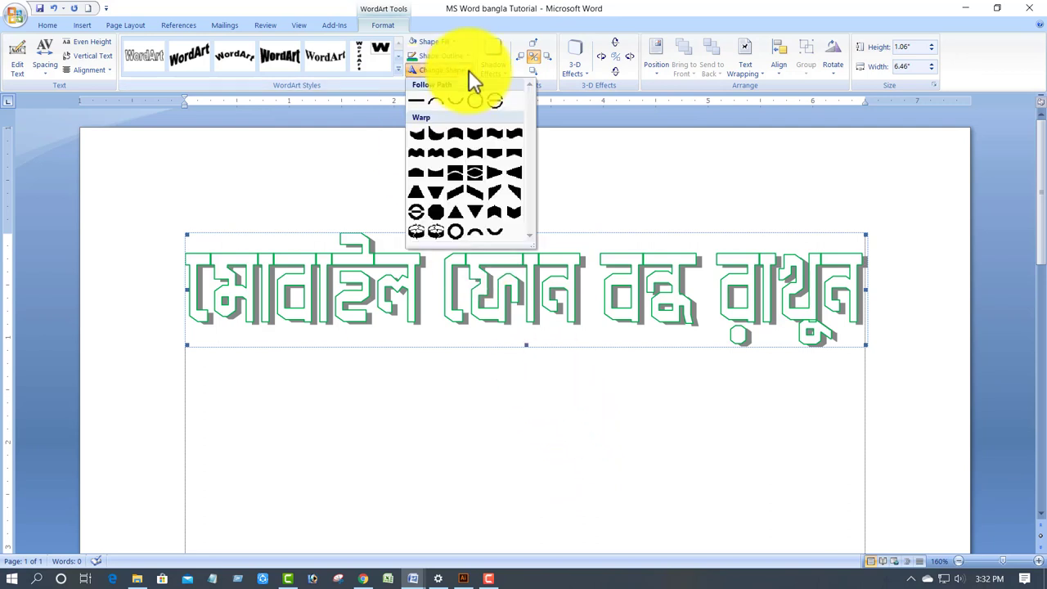
left_click(457, 132)
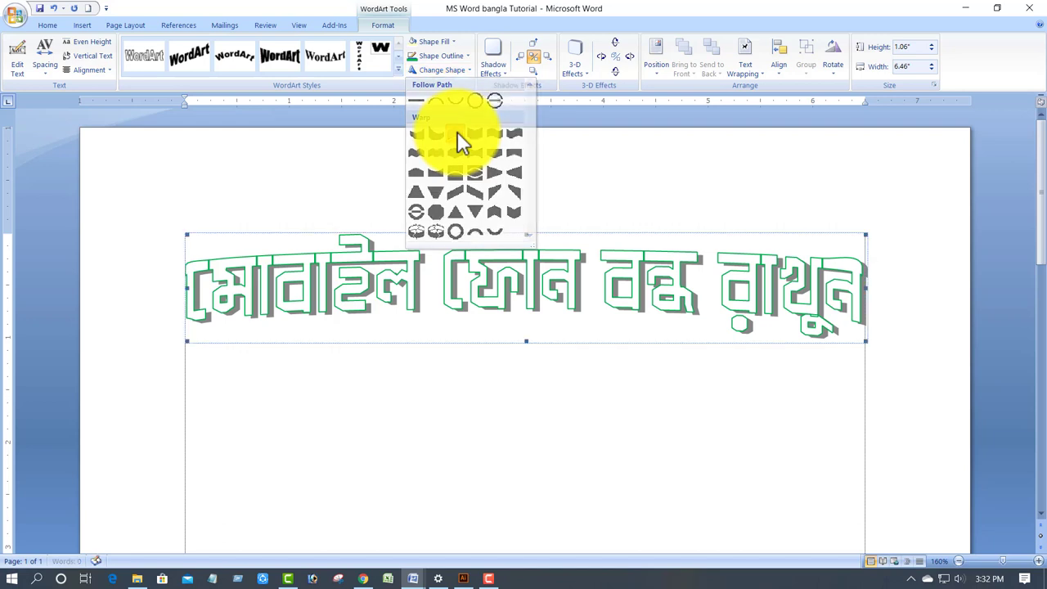
left_click_drag(526, 342, 528, 494)
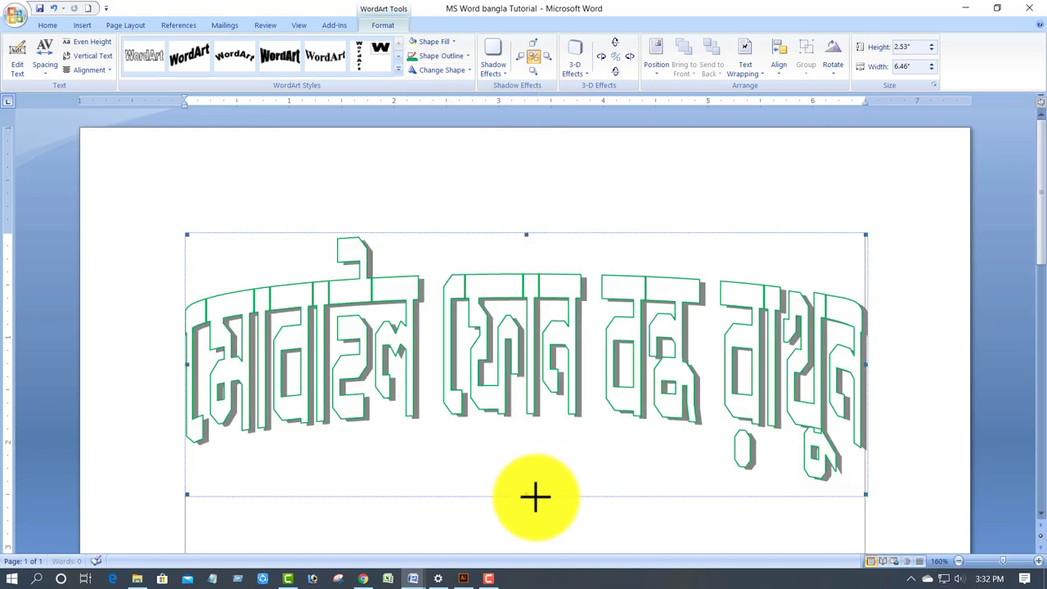
Change the WordArt warp to one that makes the letters grow larger toward the right
left_click(470, 70)
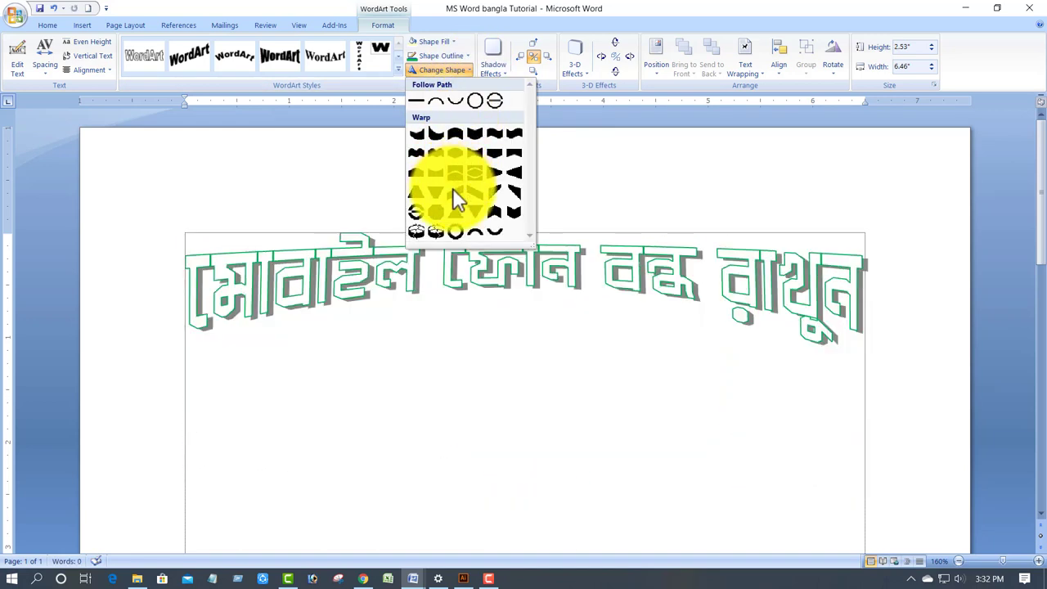
left_click(515, 197)
scroll(621, 356, "down", 3)
scroll(611, 343, "up", 3)
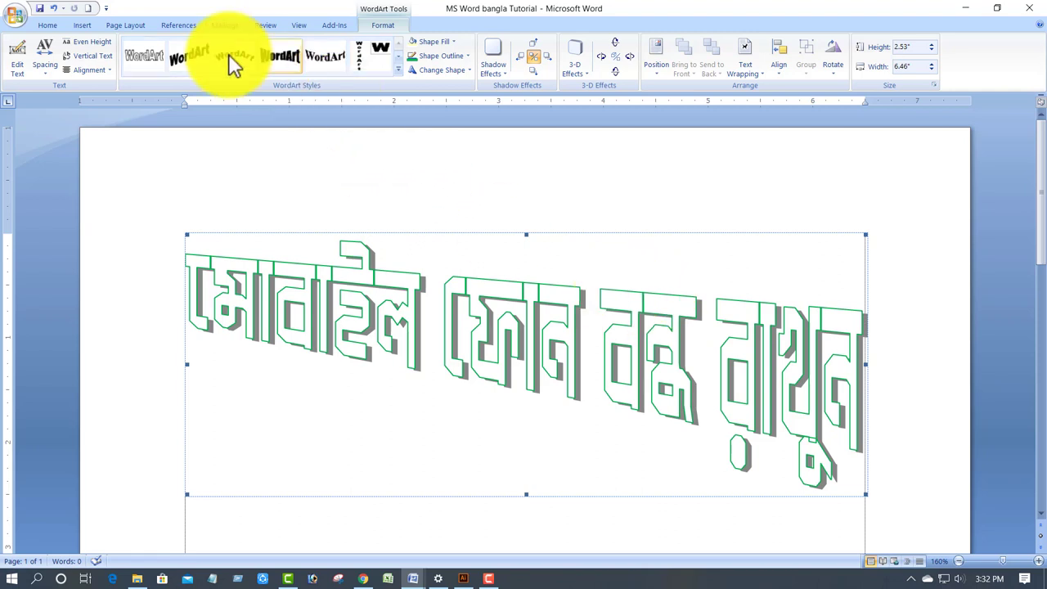
left_click(83, 24)
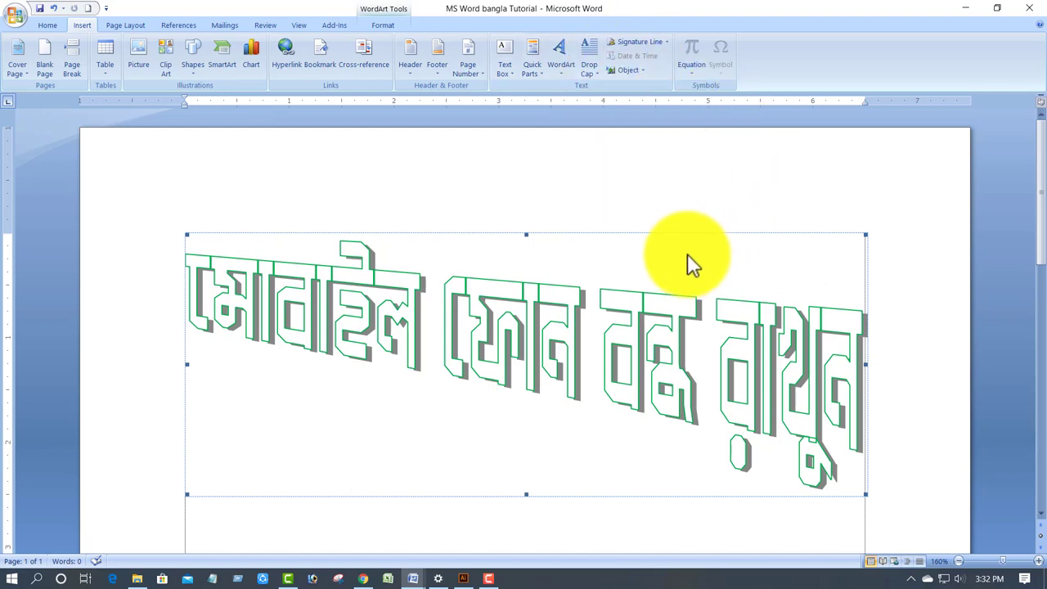
Type the line 'wvwvwv ,,' at the top of the text box
scroll(458, 515, "down", 3)
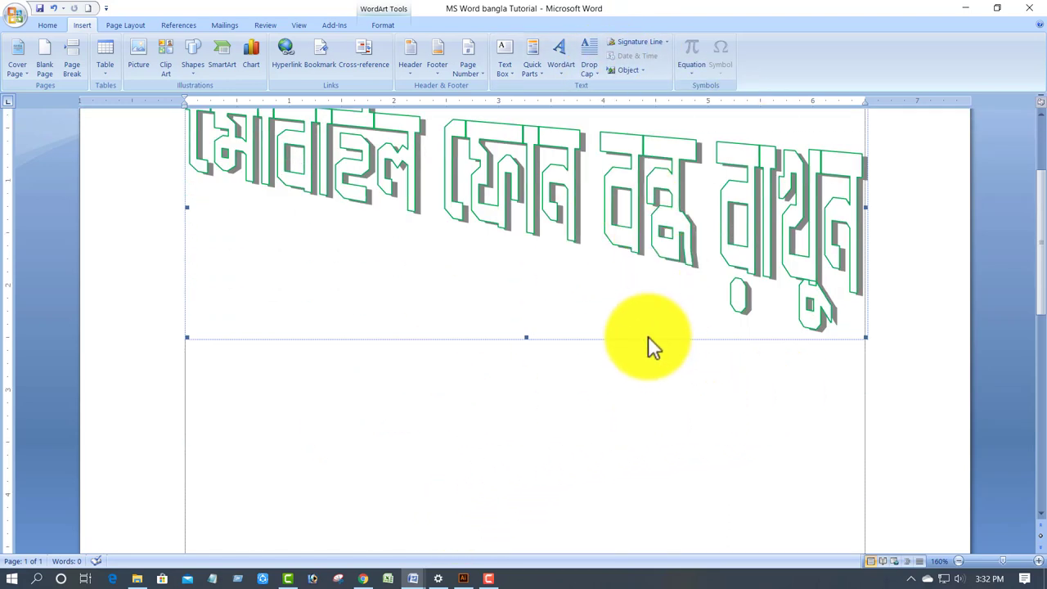
scroll(633, 350, "up", 2)
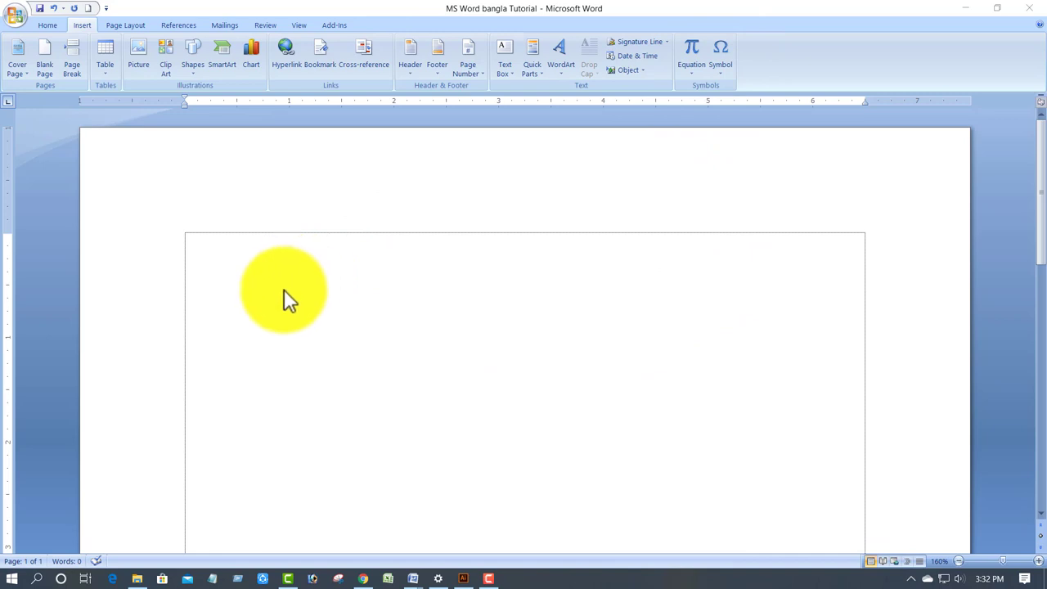
left_click(243, 269)
type("Wvvvvvv ..")
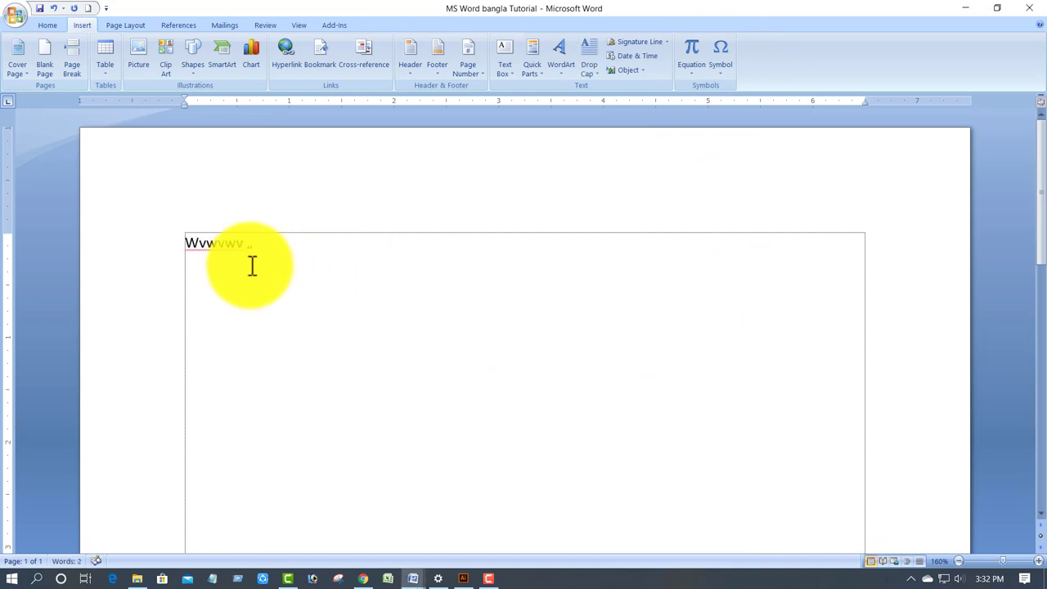
type("wvwvwv ,,")
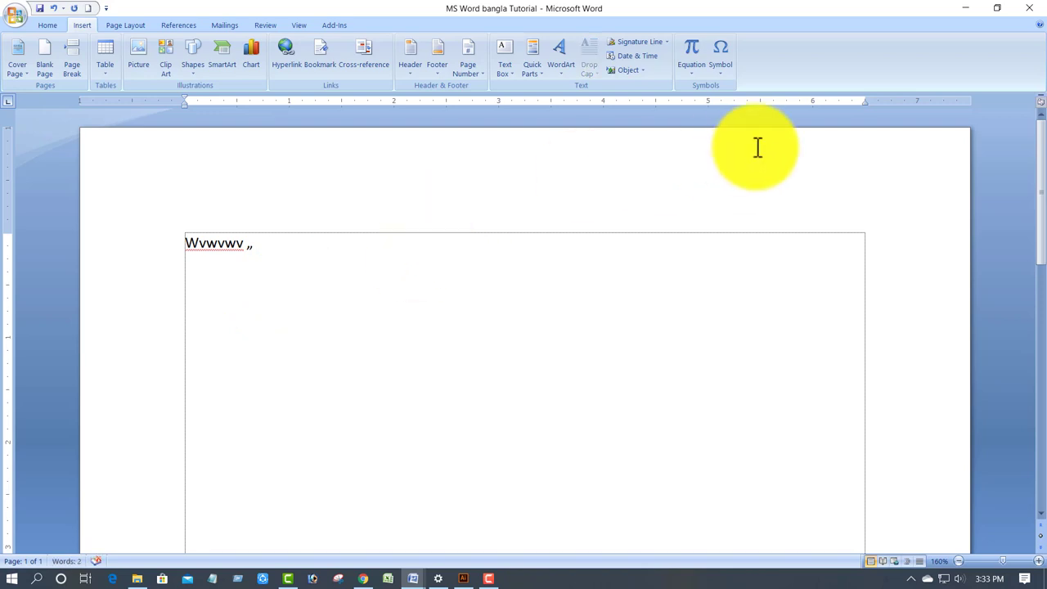
Insert a new blank equation and enter x² using a superscript template
left_click(693, 73)
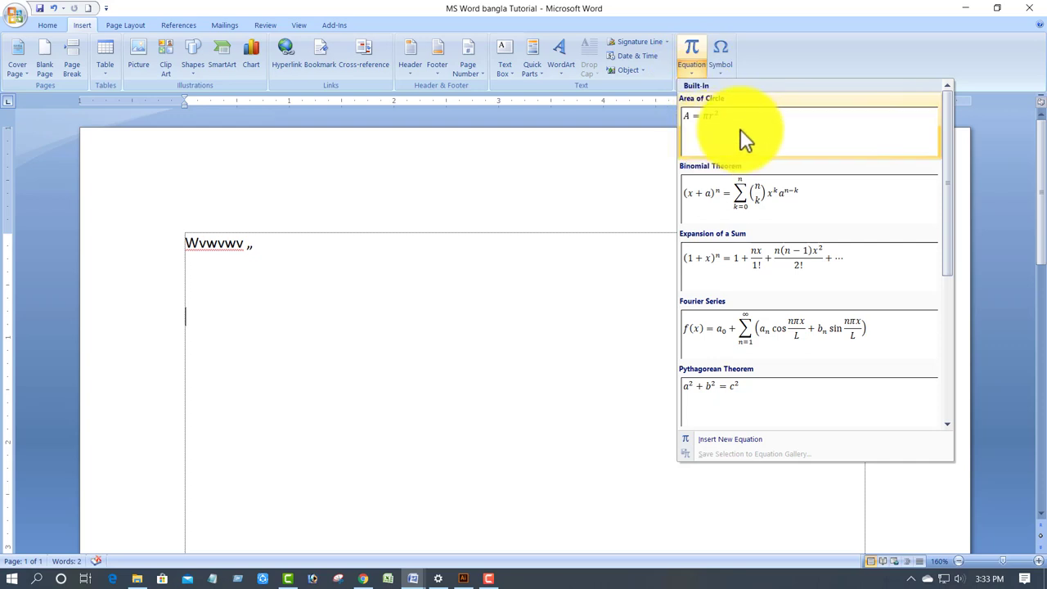
left_click(736, 440)
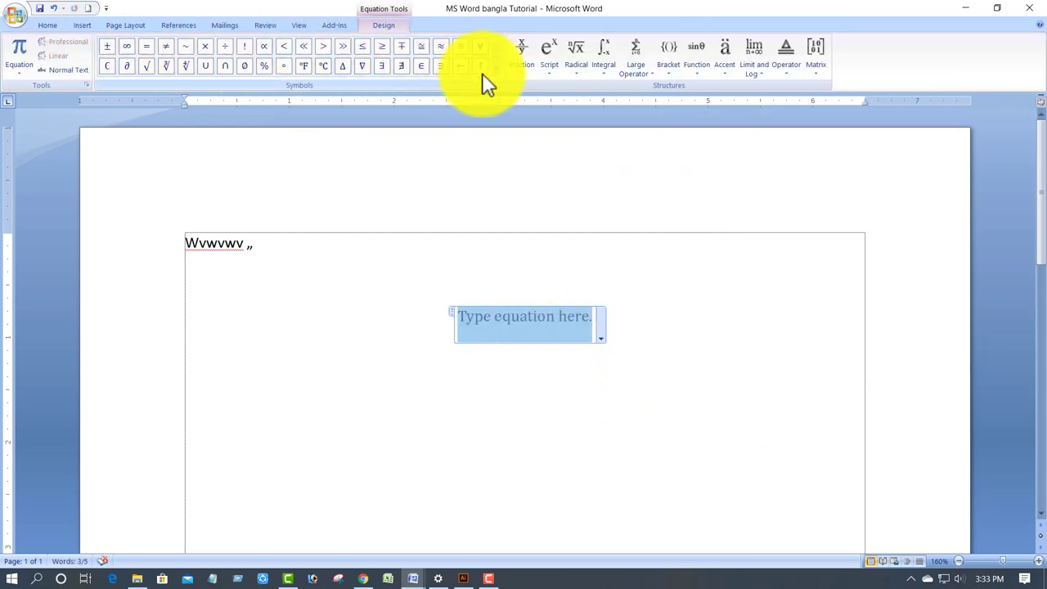
left_click(548, 49)
left_click(566, 125)
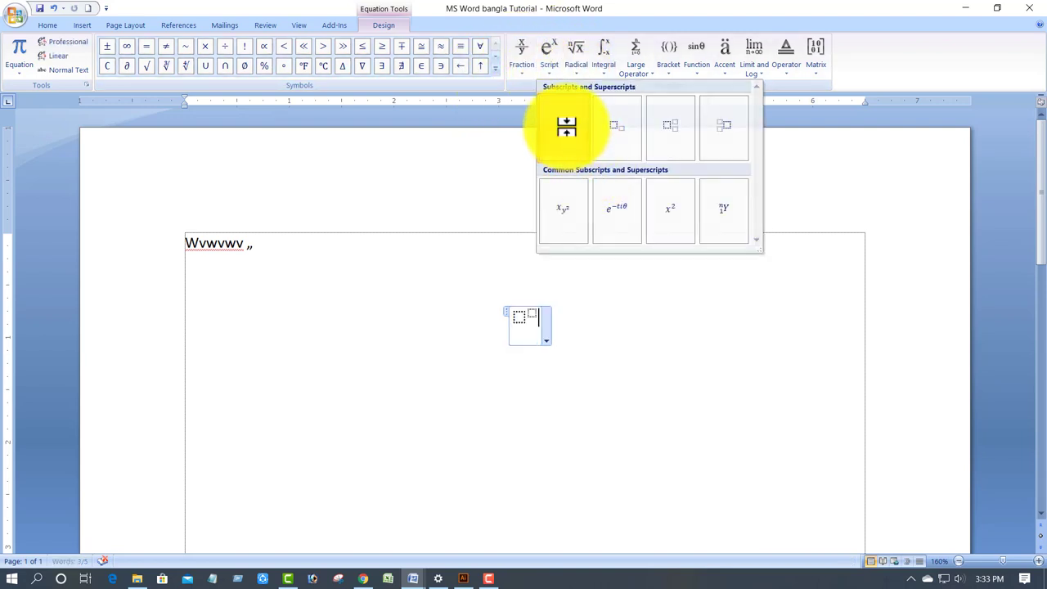
type("x")
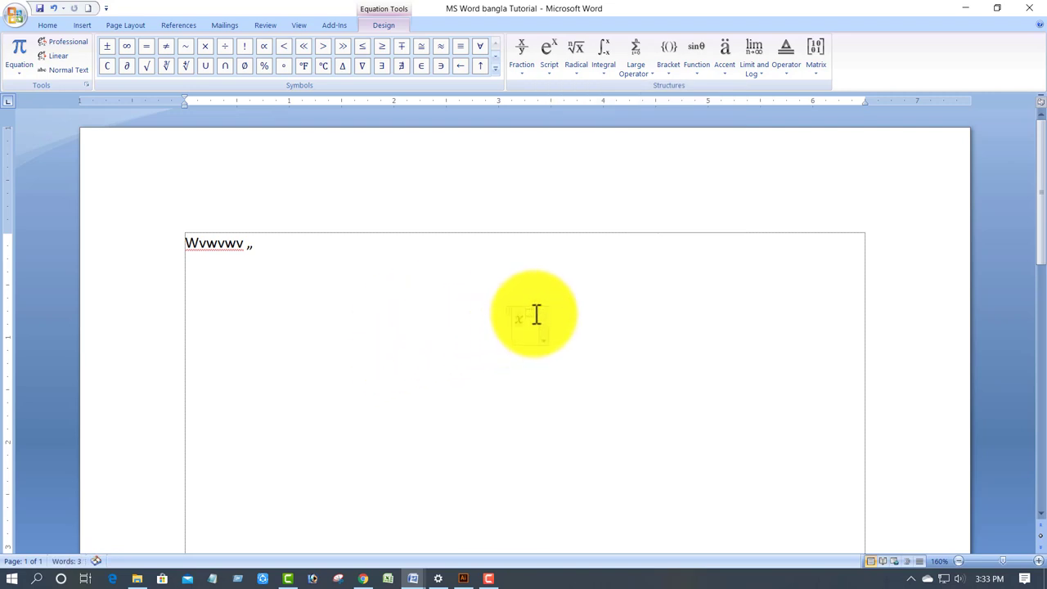
key("Right")
type("2")
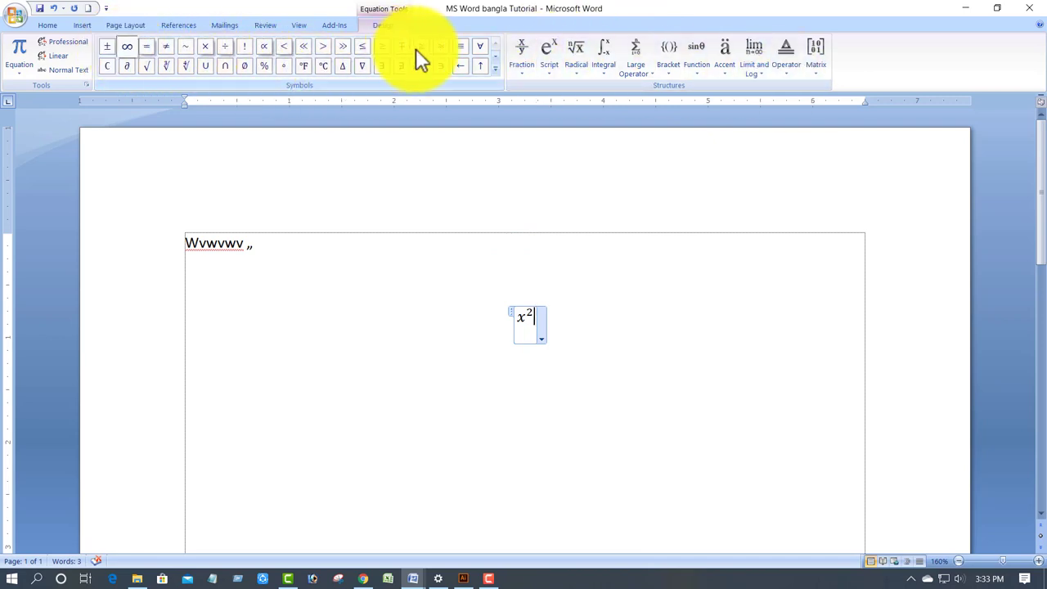
Add a plus sign, −2 and an equals sign so the equation reads x² + y² − 2 =
left_click(495, 69)
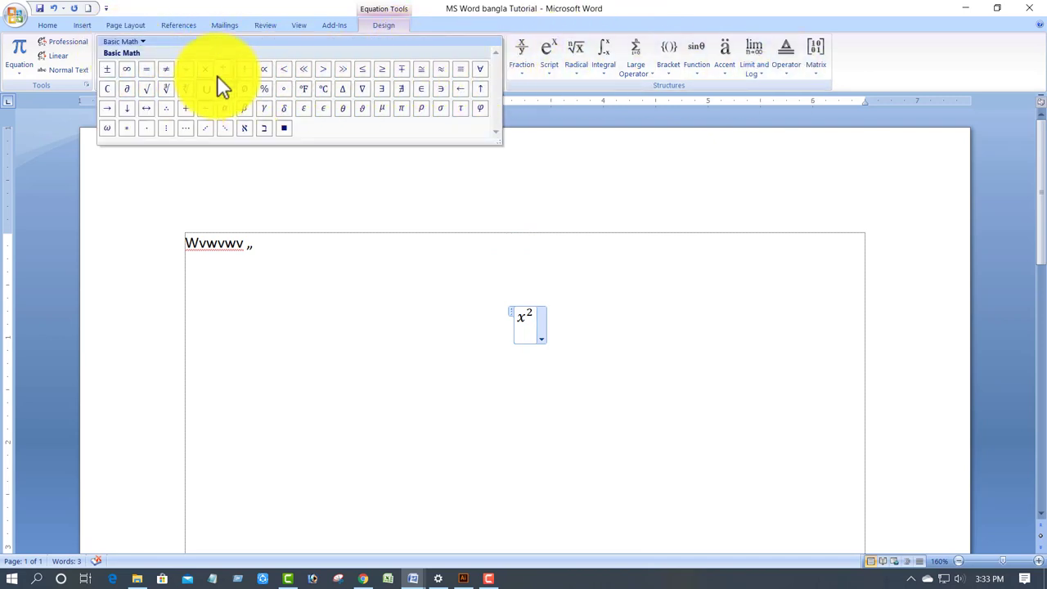
left_click(186, 108)
left_click(518, 320)
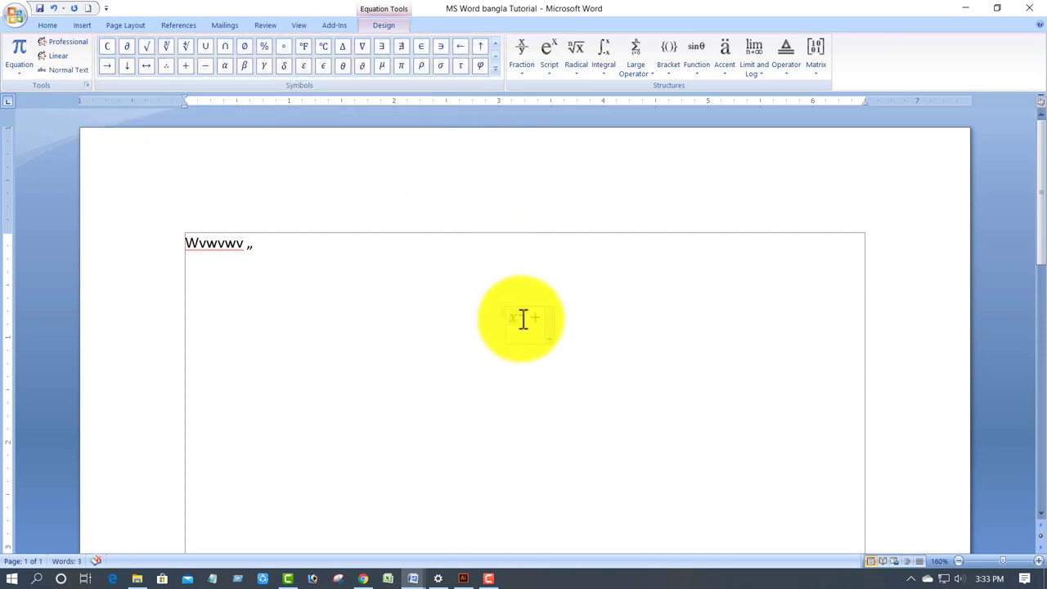
left_click(516, 316)
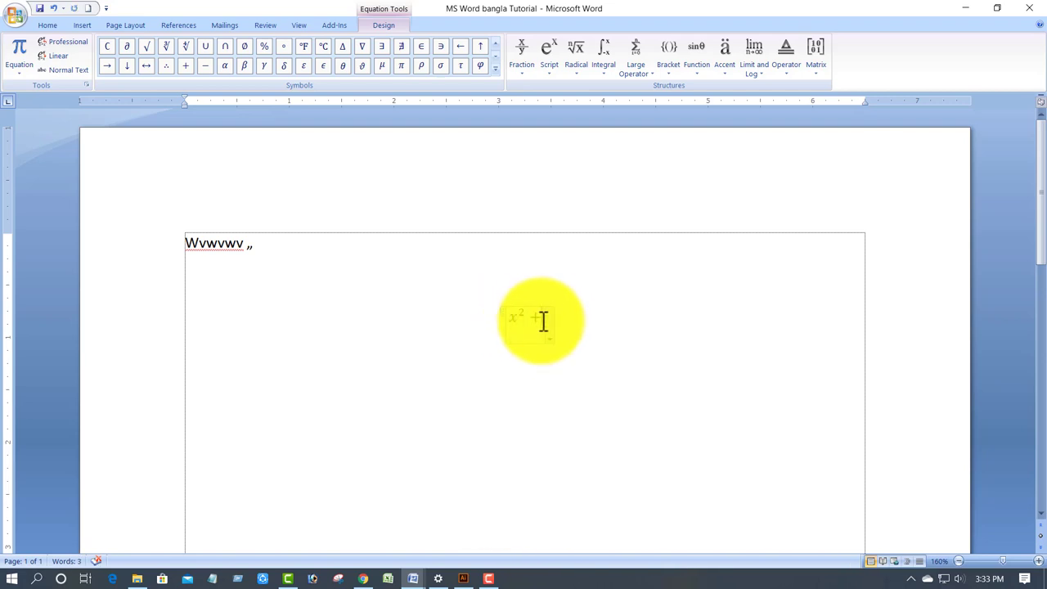
left_click(543, 320)
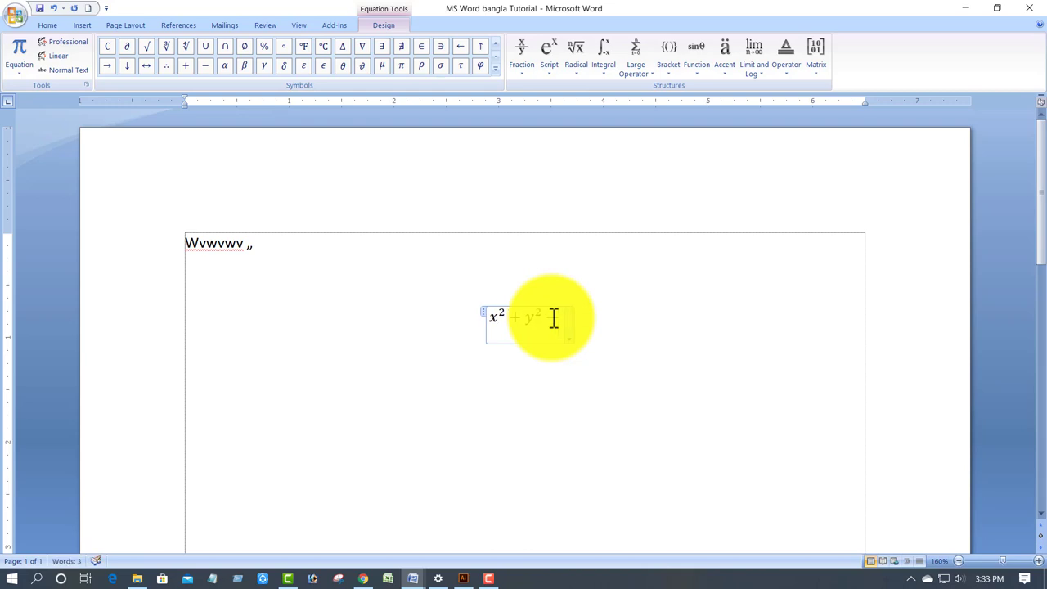
type("-2")
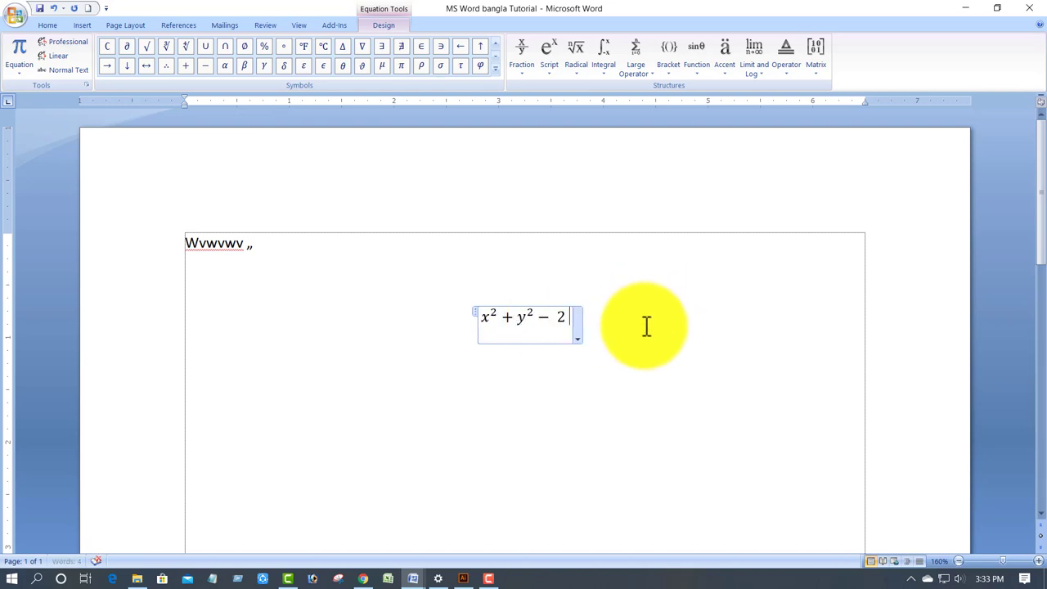
type("=")
mouse_move(672, 173)
left_mouse_down()
mouse_move(492, 323)
mouse_move(692, 320)
left_mouse_up()
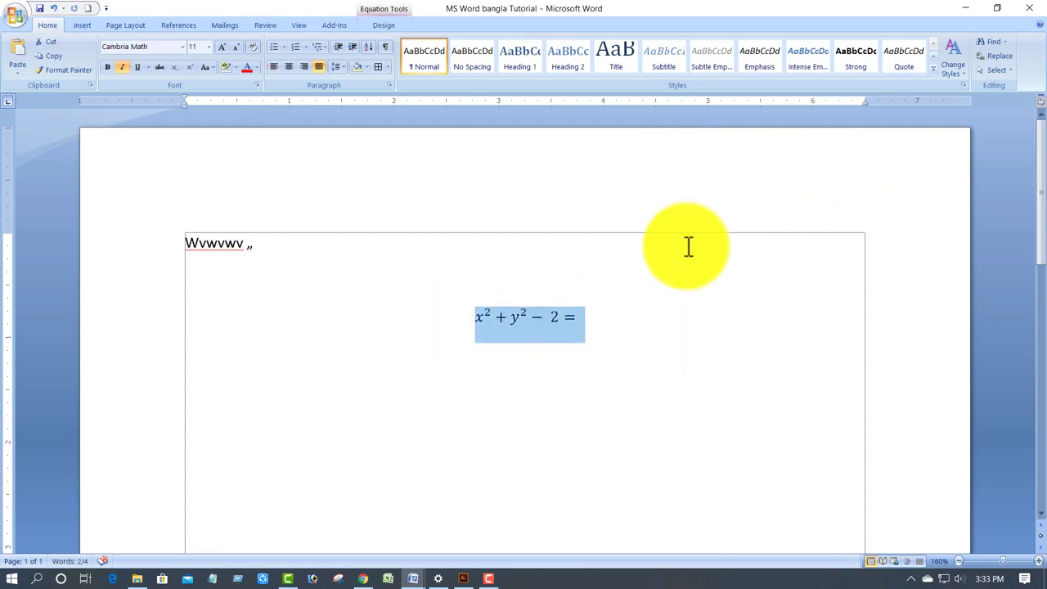
Delete the Wvwvwv text and put the cursor on the blank first line above the equation
left_click_drag(269, 251, 183, 248)
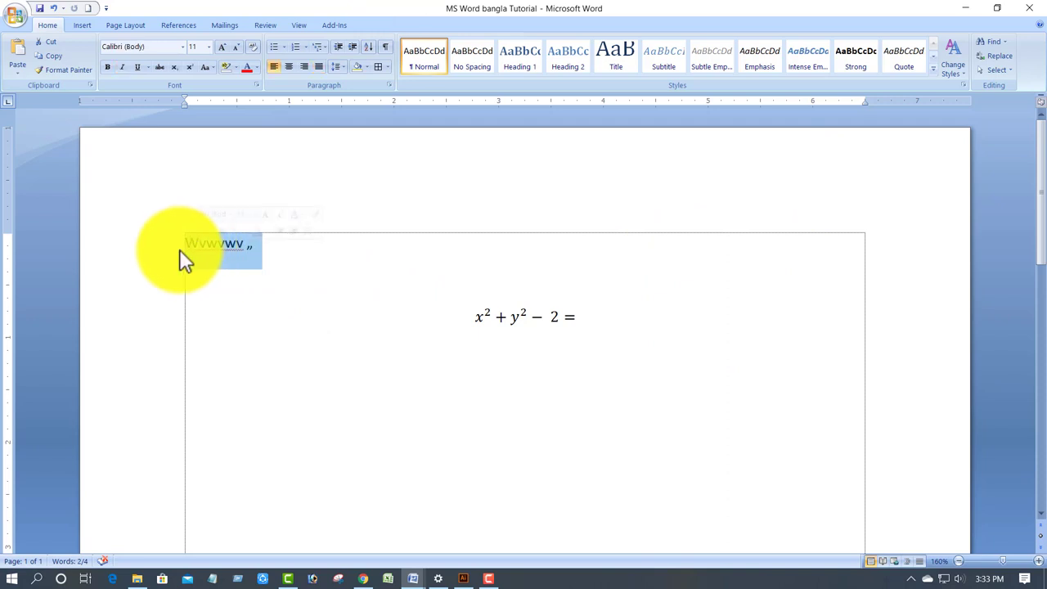
key("BackSpace")
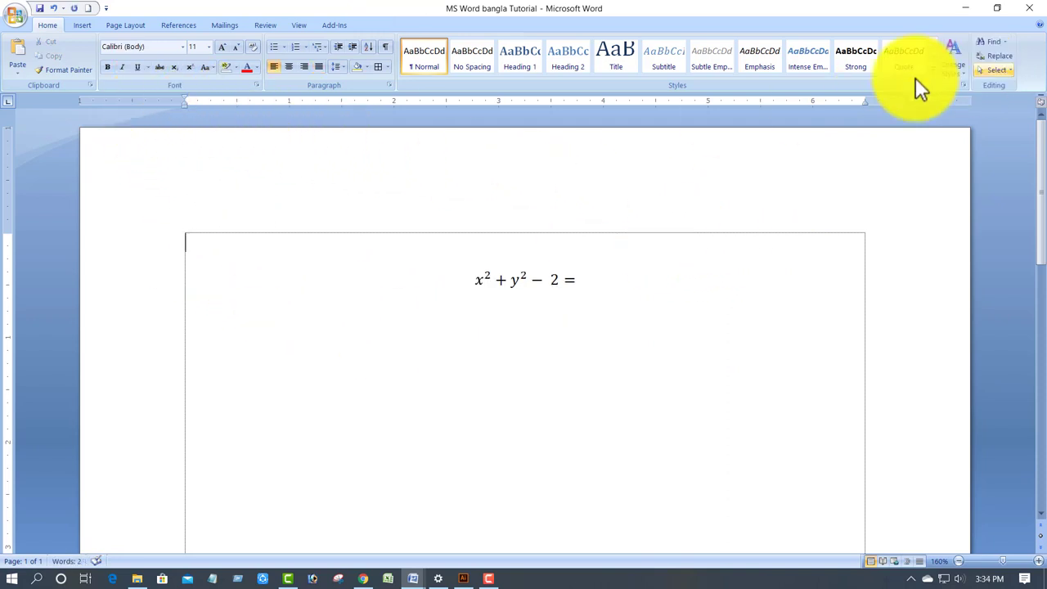
left_click(612, 291)
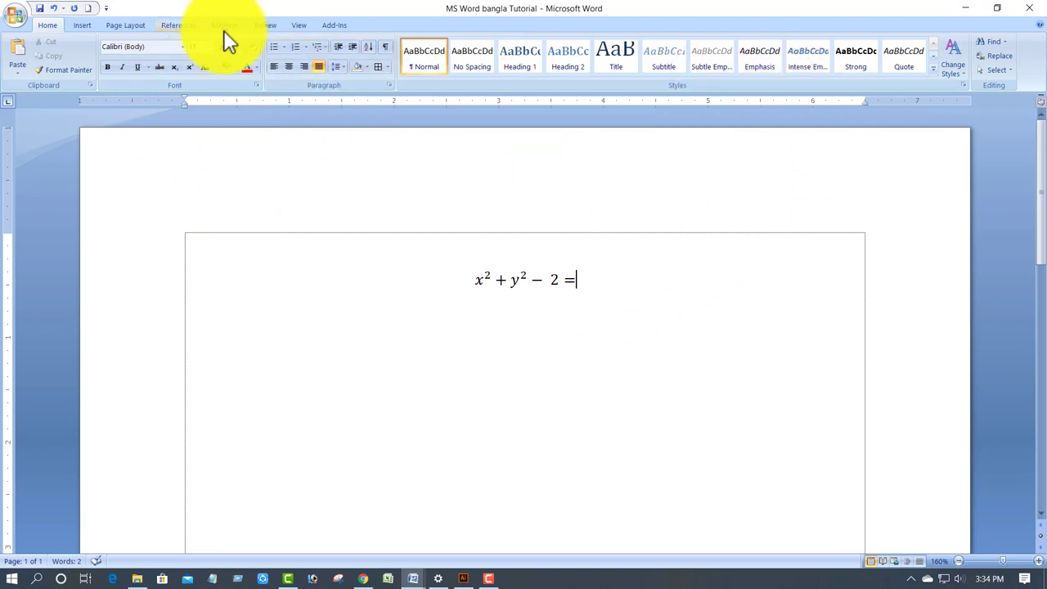
left_click(81, 25)
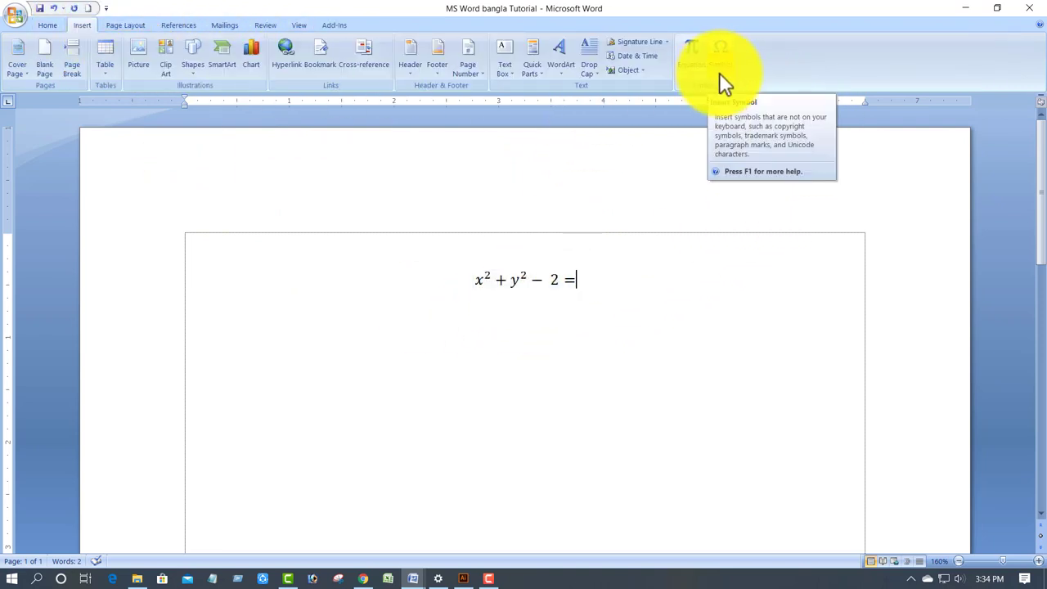
left_click(493, 243)
type("Dfdf")
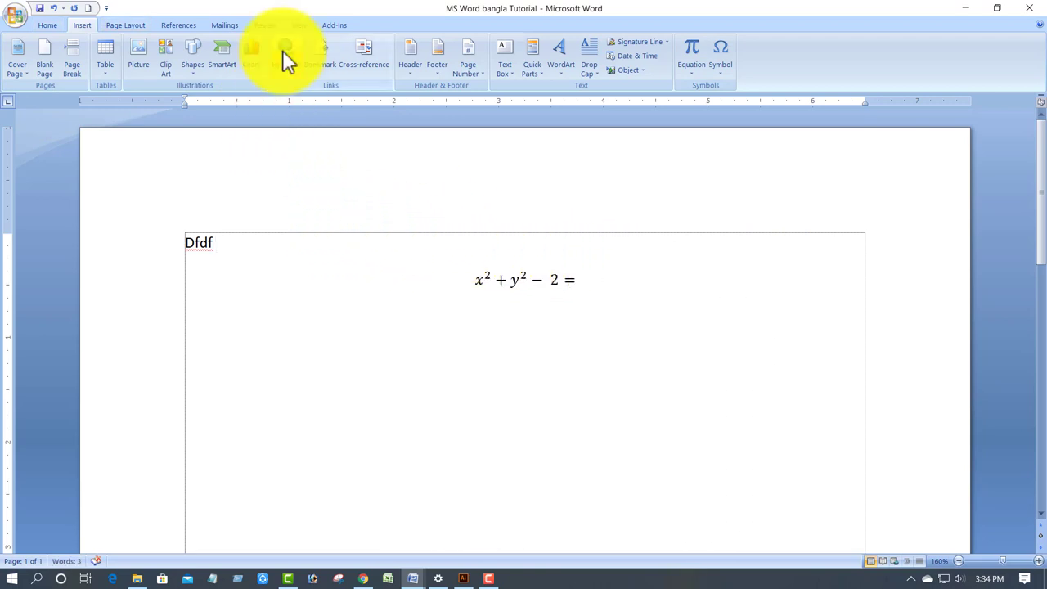
Add a € sign after Dfdf, then replace the selected Dfdf € line with a gallery symbol
left_click(722, 72)
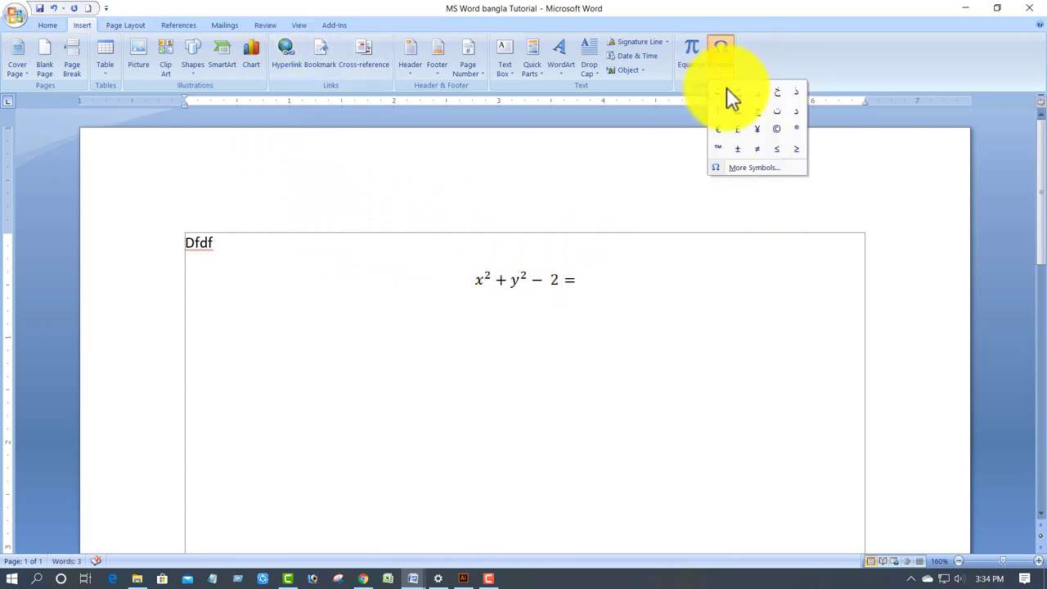
left_click(721, 132)
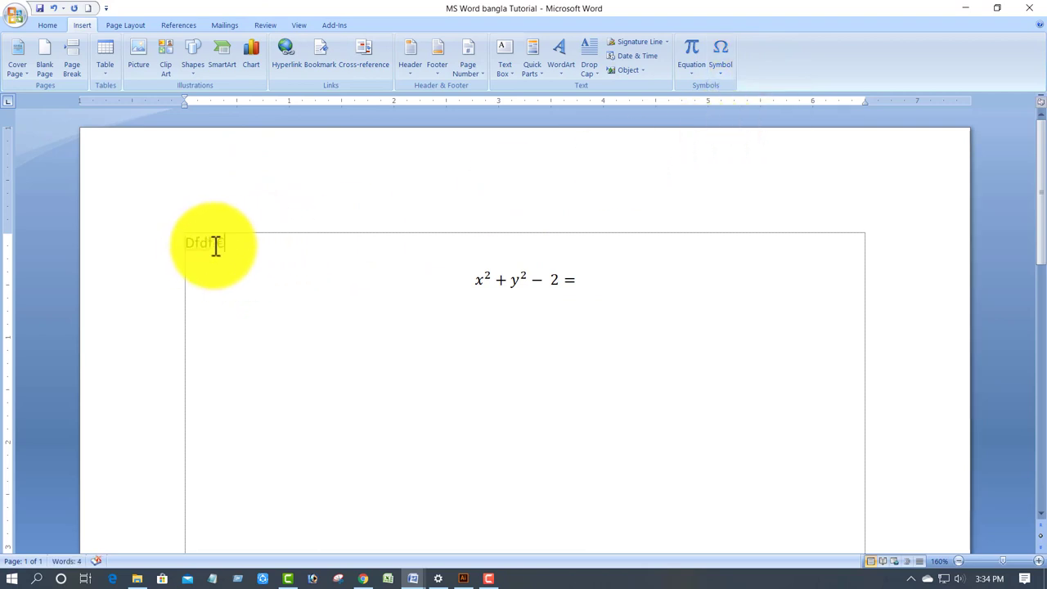
key("ctrl+a")
left_click(720, 75)
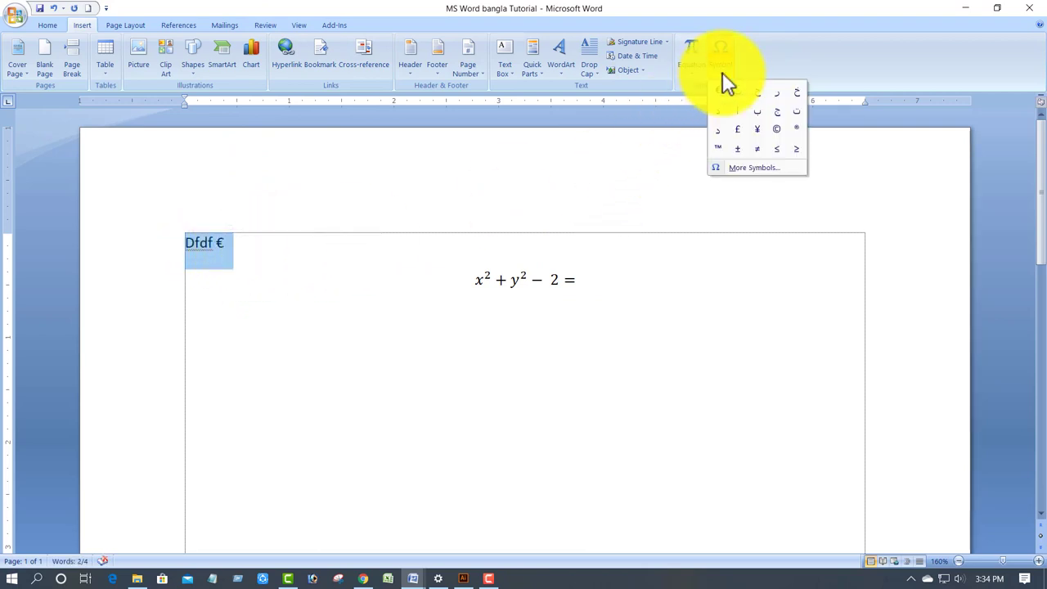
left_click(779, 95)
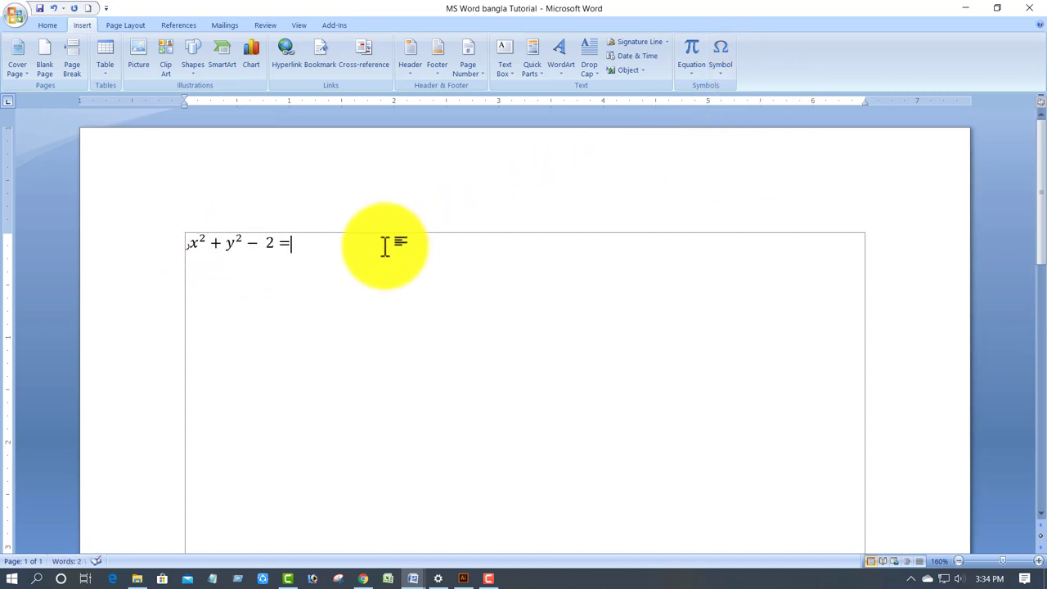
left_click(726, 77)
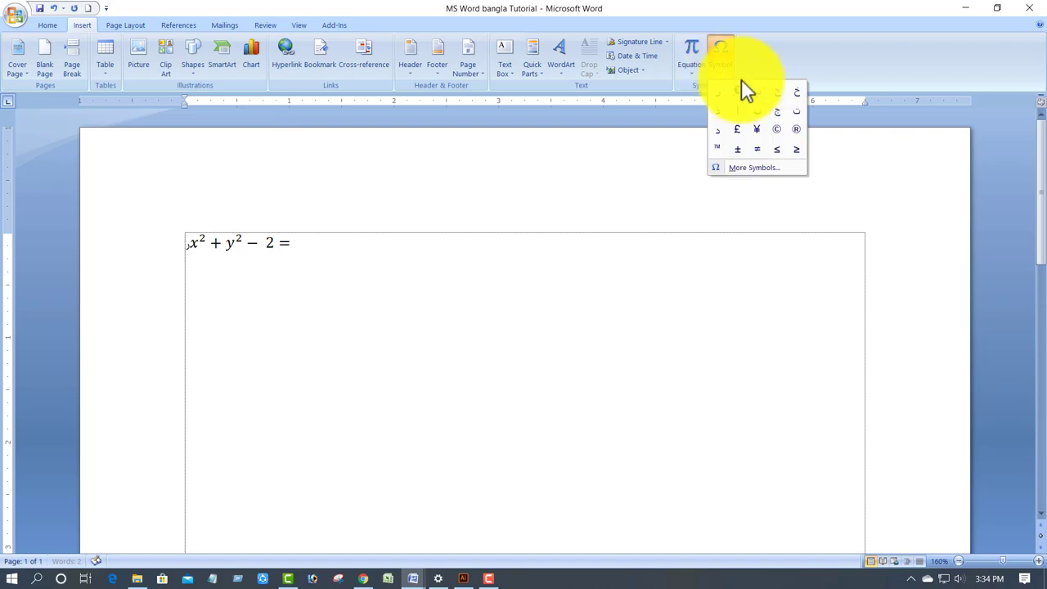
Insert an @ sign below the equation from the More Symbols dialog, then close it
left_click(736, 167)
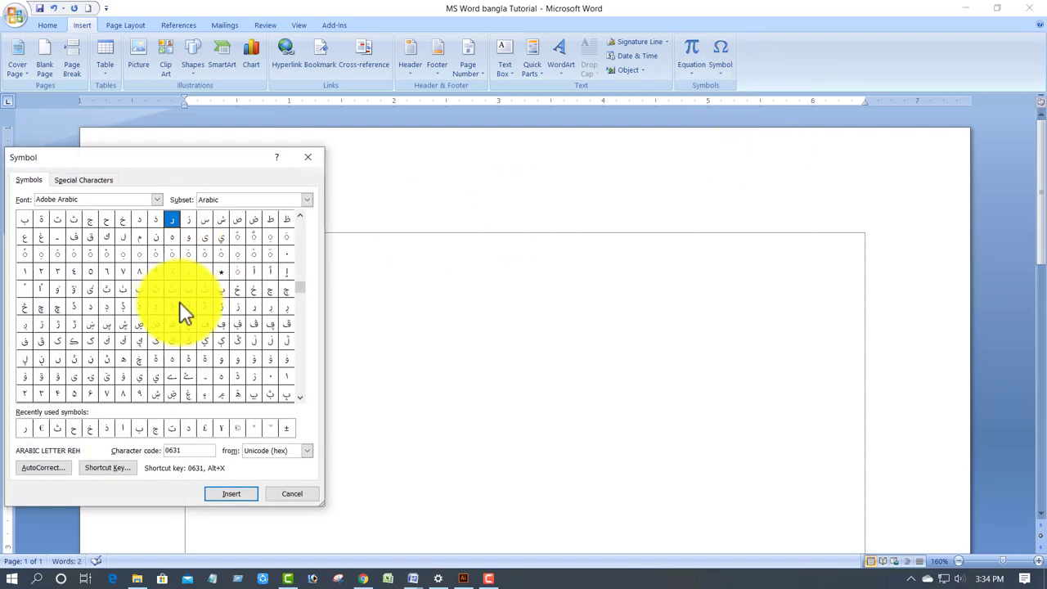
left_click_drag(212, 158, 775, 105)
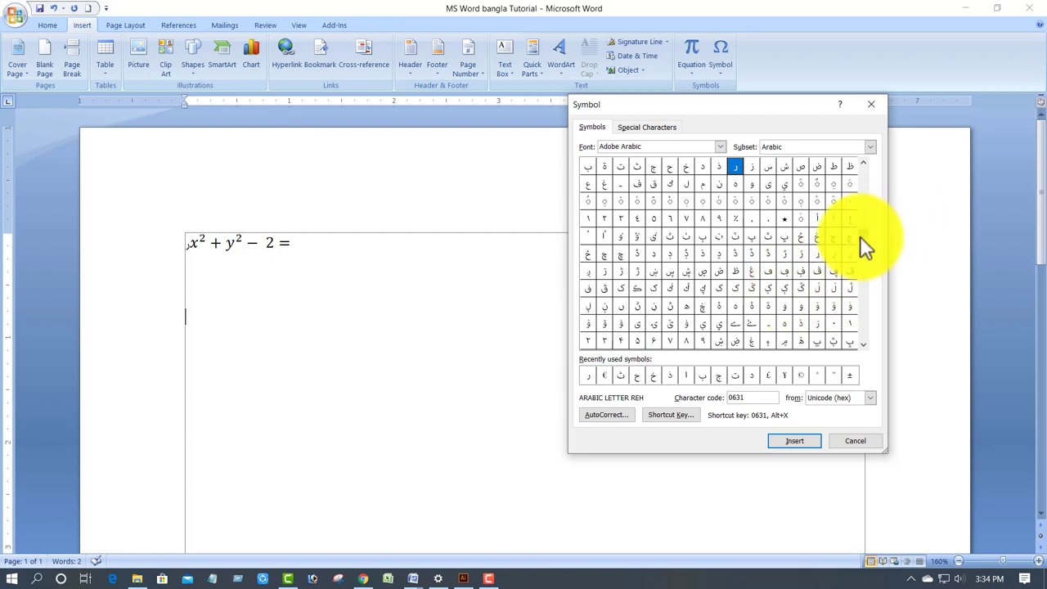
scroll(870, 181, "up", 5)
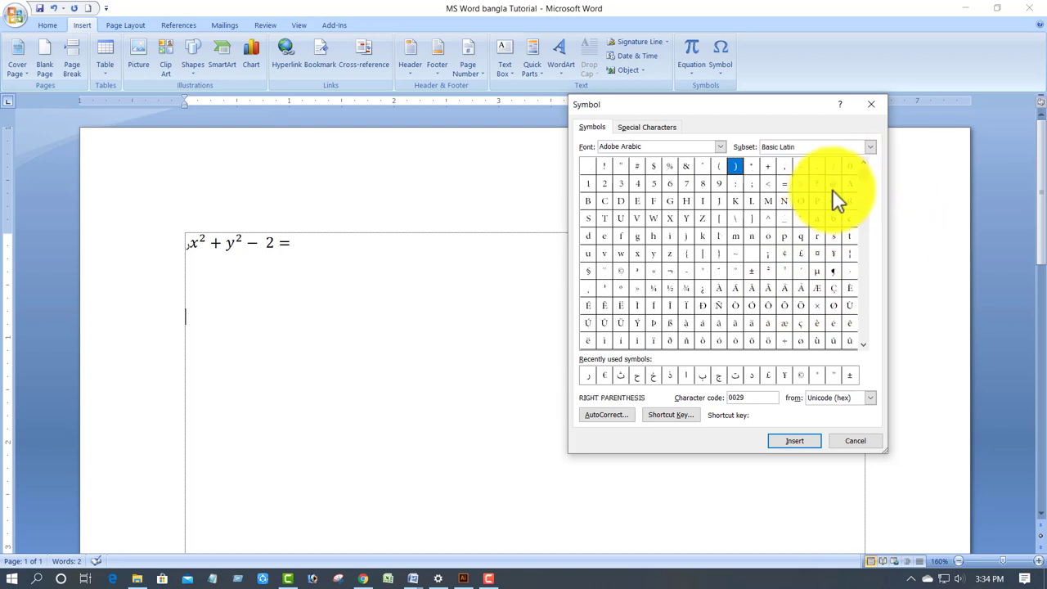
left_click(833, 184)
left_click(791, 442)
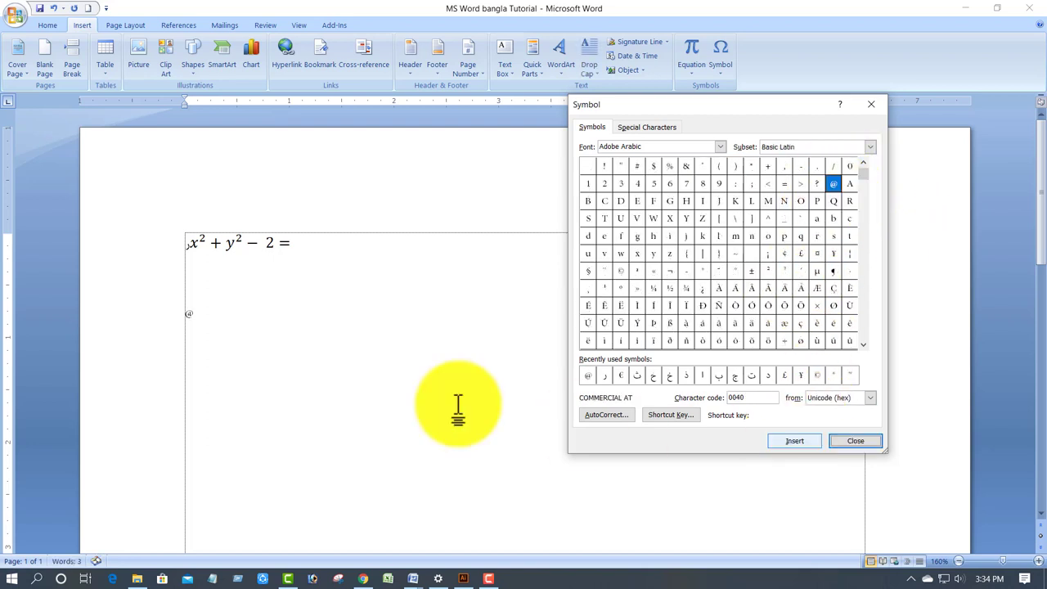
left_click(168, 315)
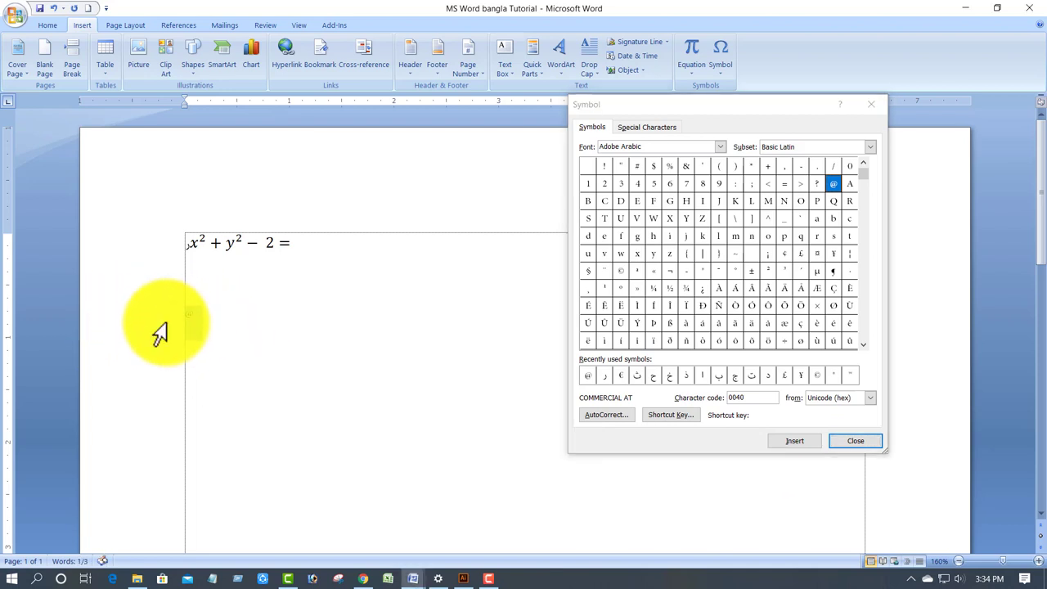
left_click(259, 378)
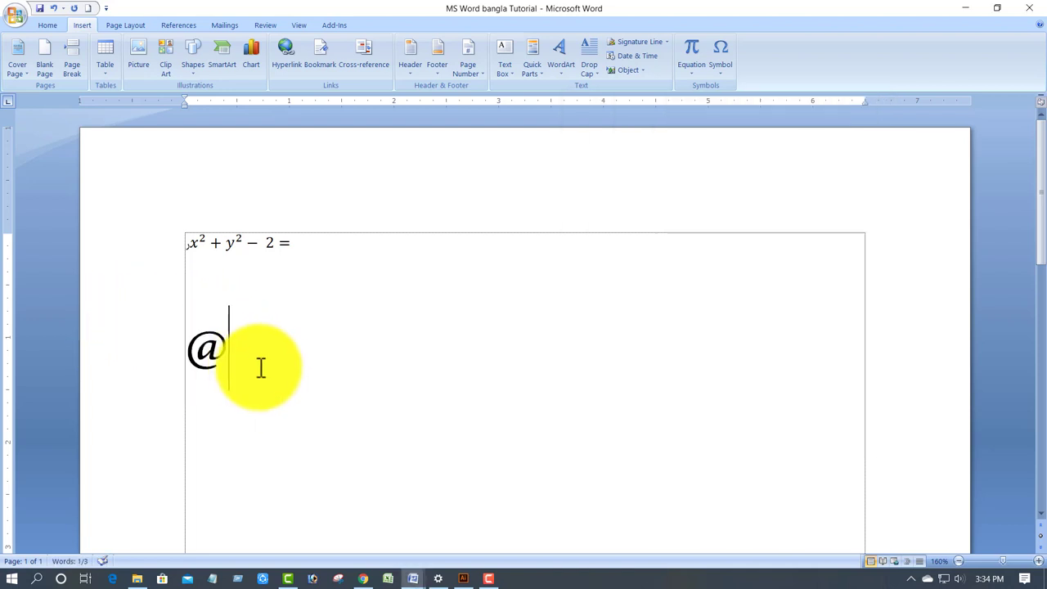